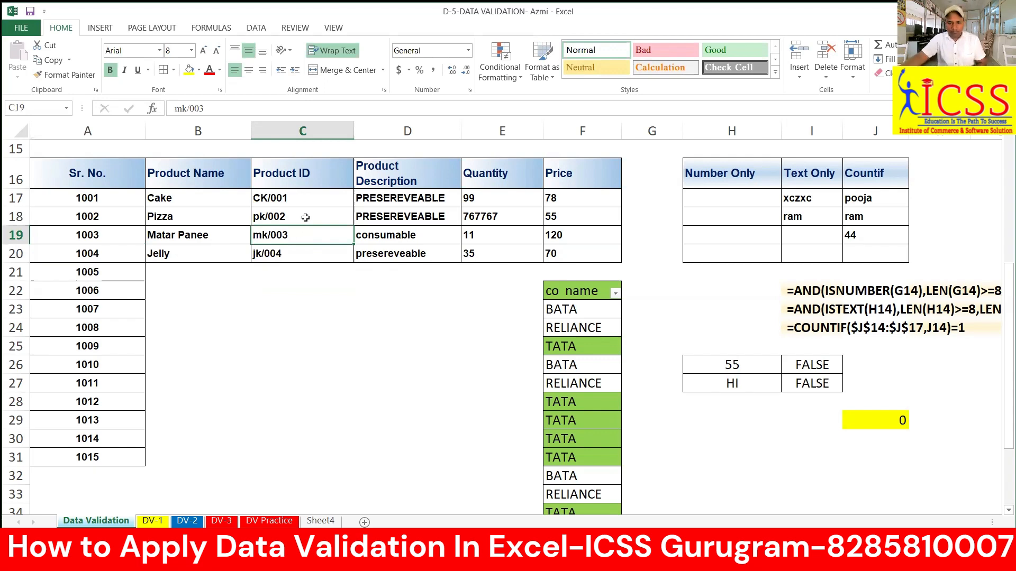
Test the Product ID restriction in the Pizza row by trying to enter hhh and fgfgfgfgfgf in C18
left_click(305, 217)
type("hhh")
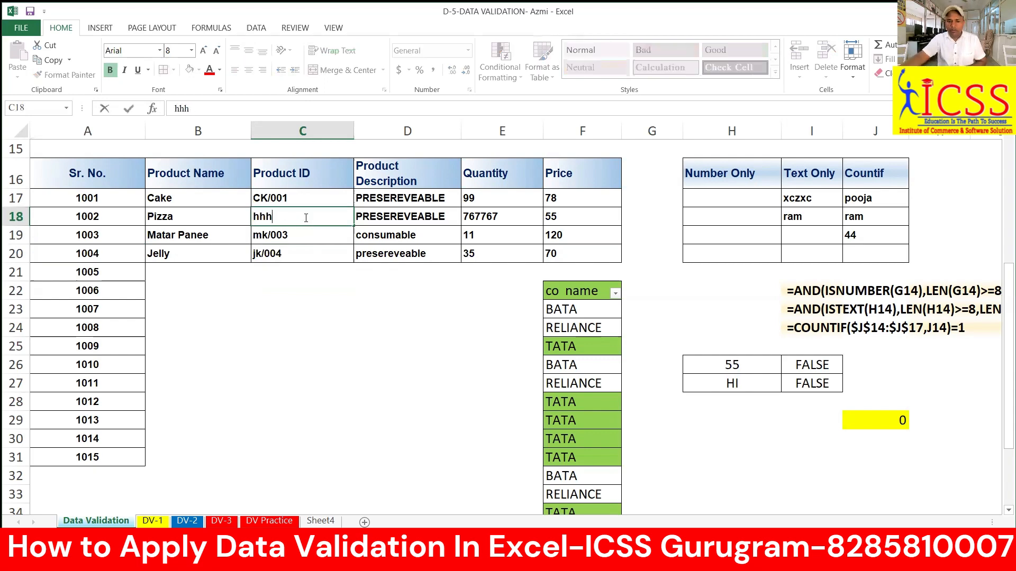
key("Return")
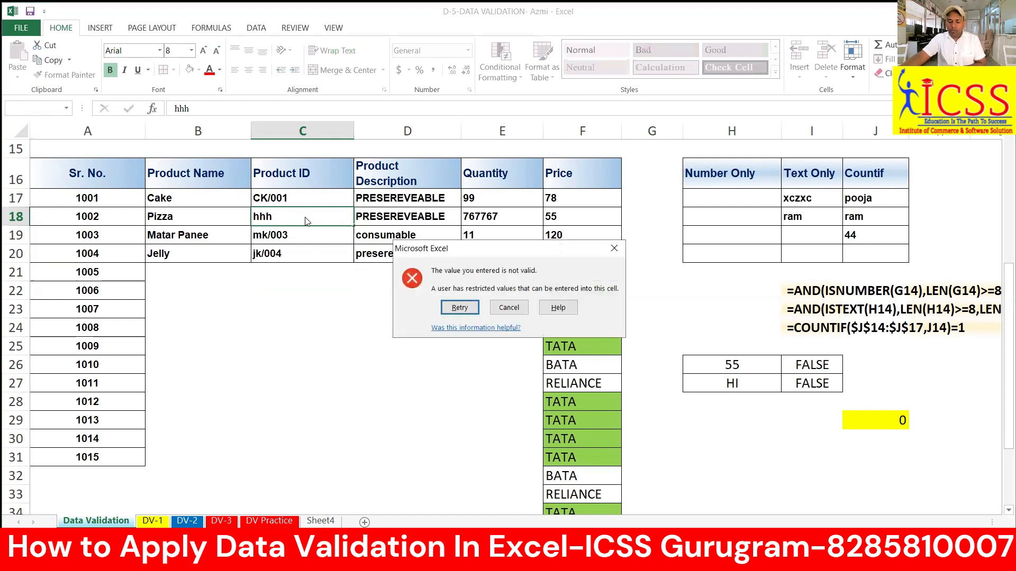
key("Escape")
type("fgfgfgfgfgf")
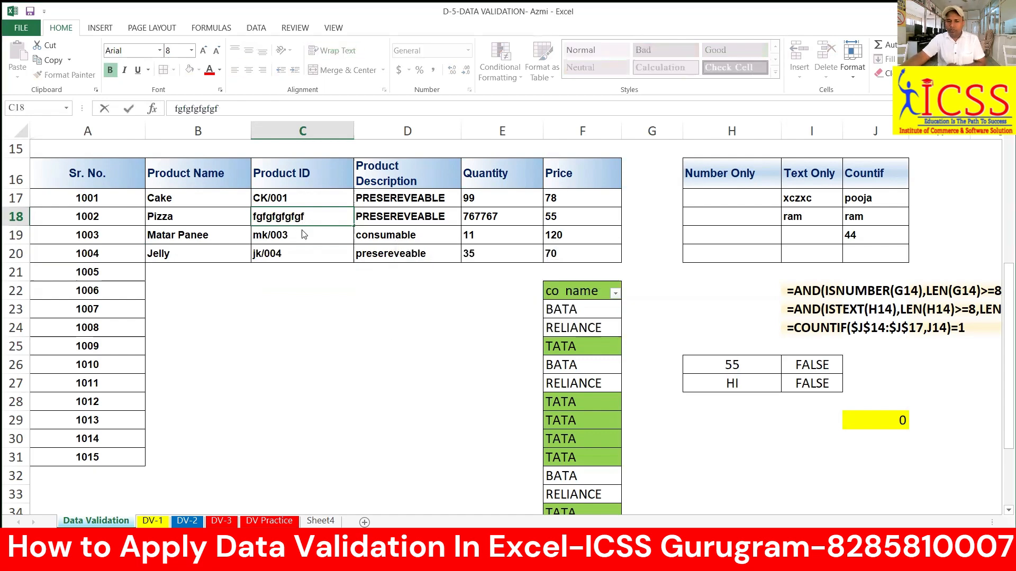
key("Return")
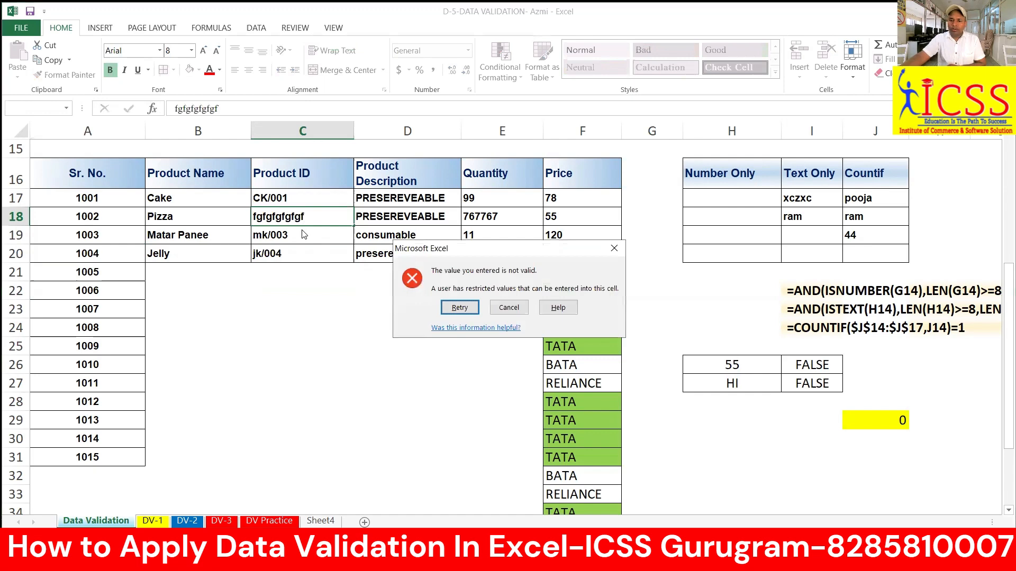
key("Escape")
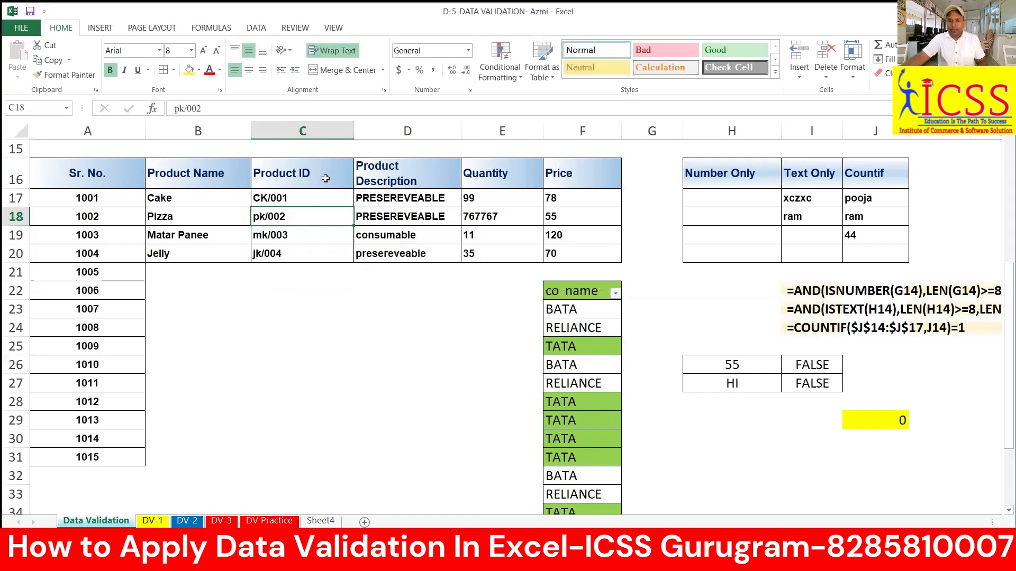
Inspect the list of allowed Product Description options in D17 and look over the Product Description and Sr. No. columns
left_click(430, 199)
left_click(466, 200)
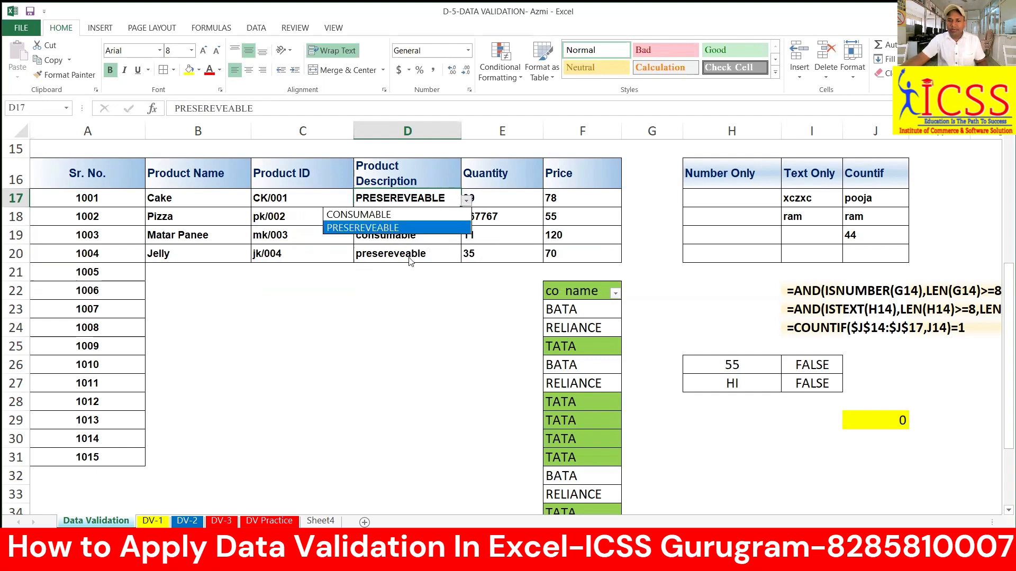
left_click(421, 199)
left_click_drag(421, 199, 420, 273)
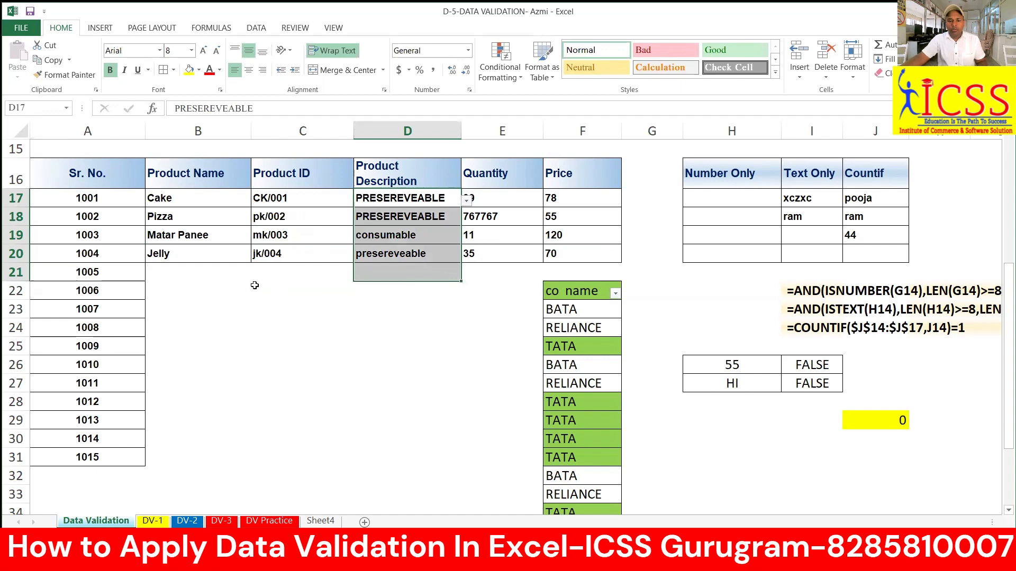
left_click_drag(97, 196, 96, 458)
left_click(414, 197)
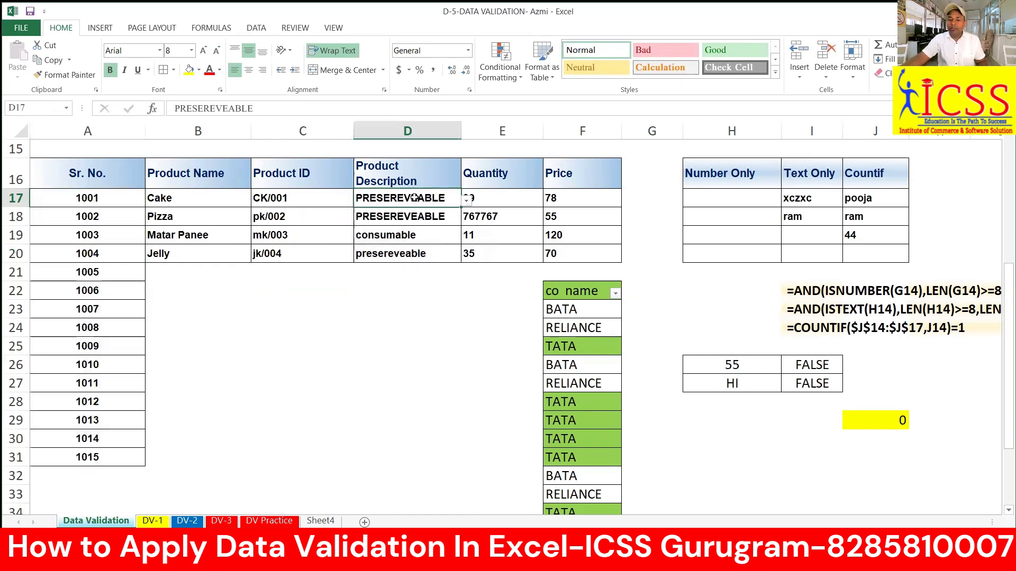
Test the positive-number restriction on Quantity by trying to enter -6 for Cake in E17
left_click_drag(516, 200, 581, 248)
left_click(495, 197)
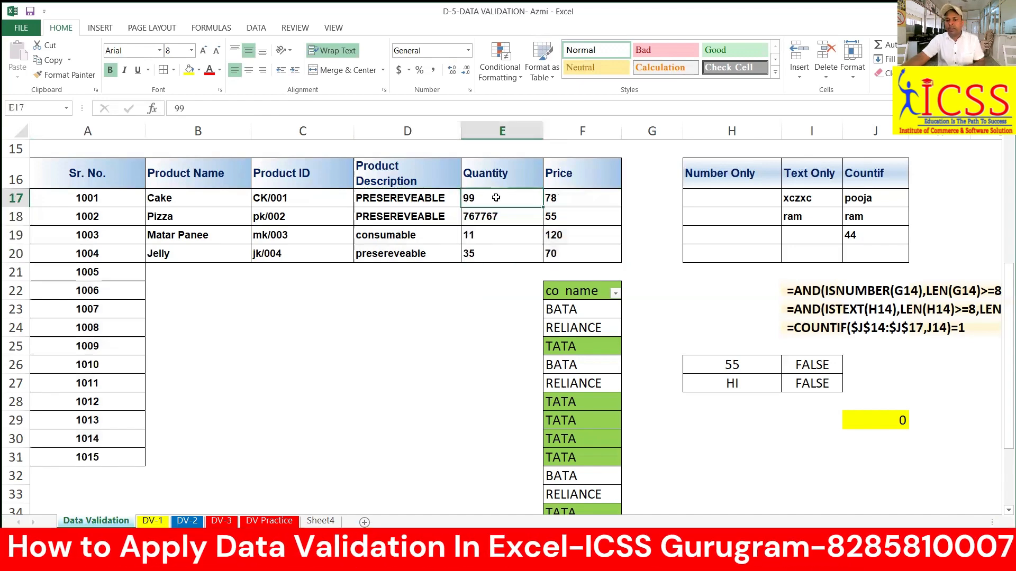
type("-")
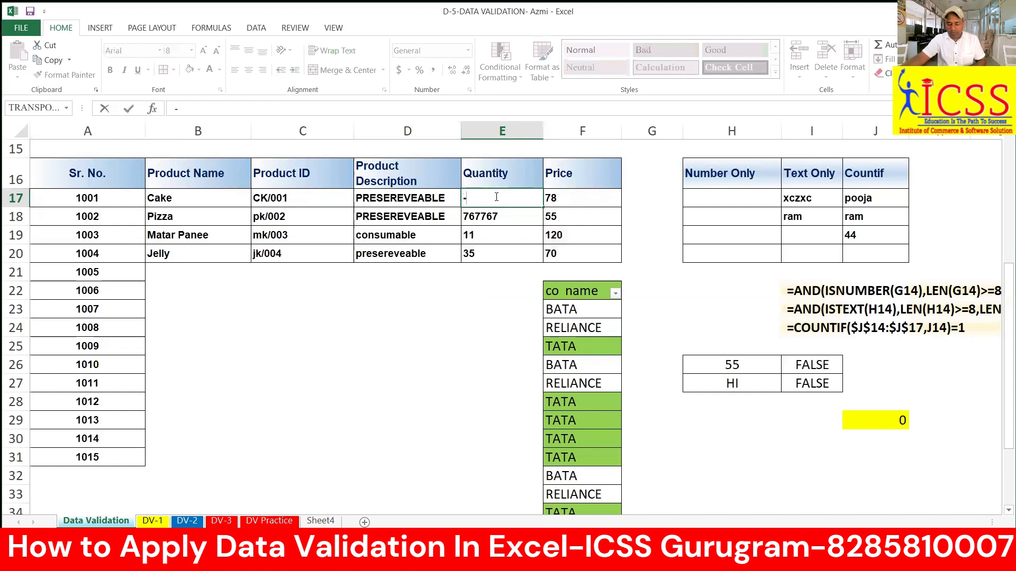
type("6")
key("Return")
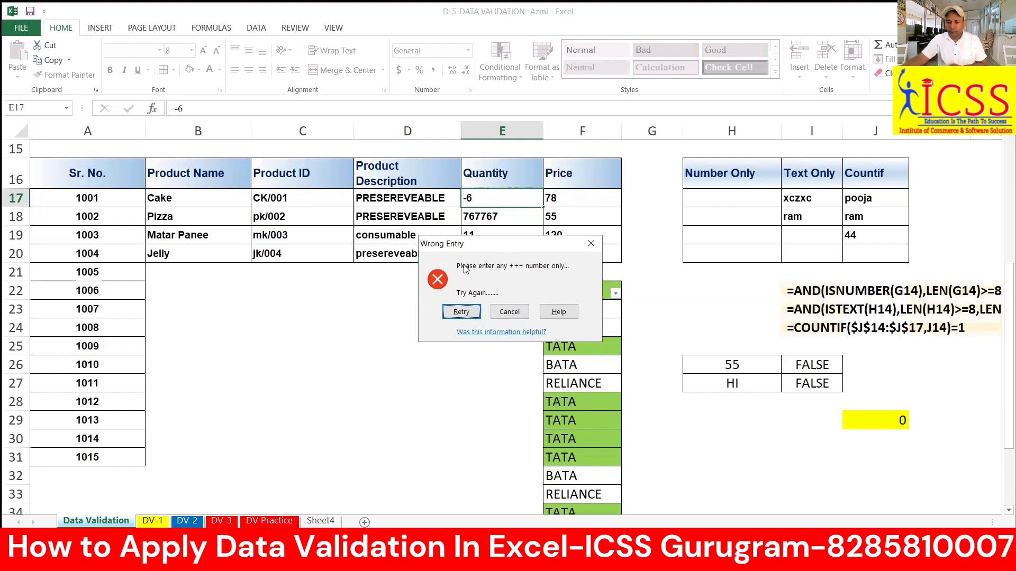
left_click(591, 243)
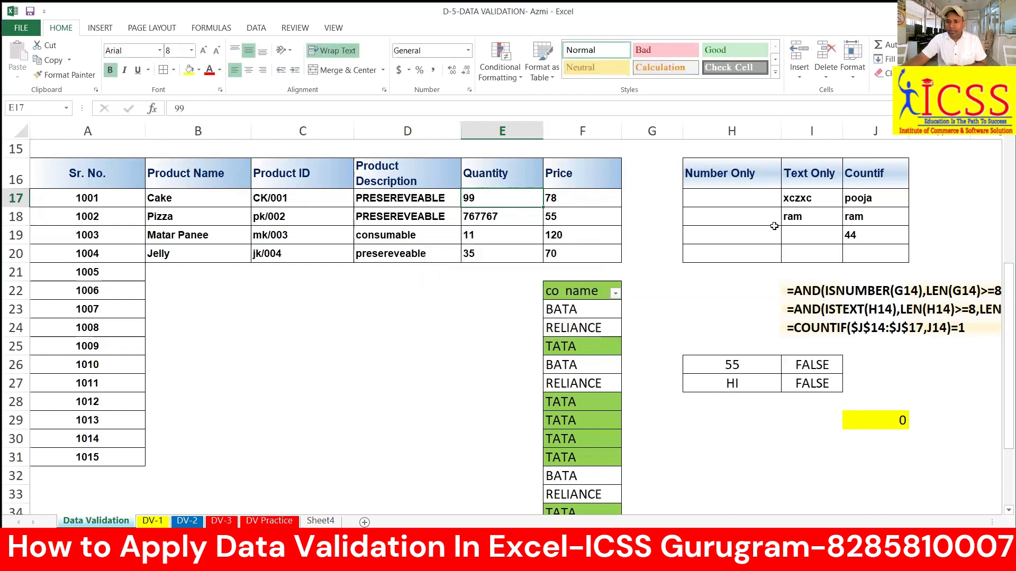
Test the no-repeat restriction in the Countif column by trying to enter a duplicate of the J18 entry in J17
left_click_drag(718, 200, 715, 249)
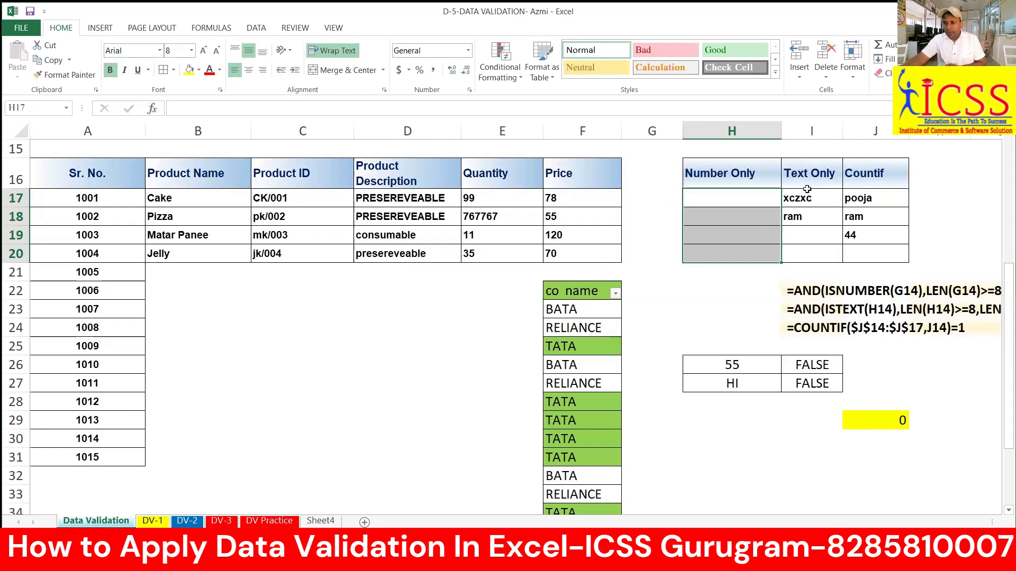
left_click_drag(810, 197, 800, 251)
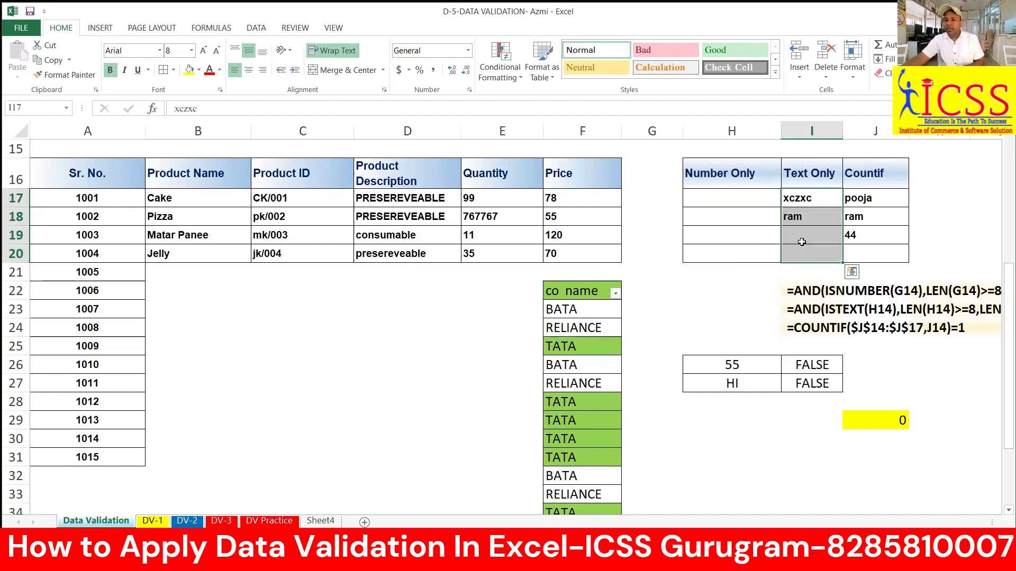
left_click(872, 201)
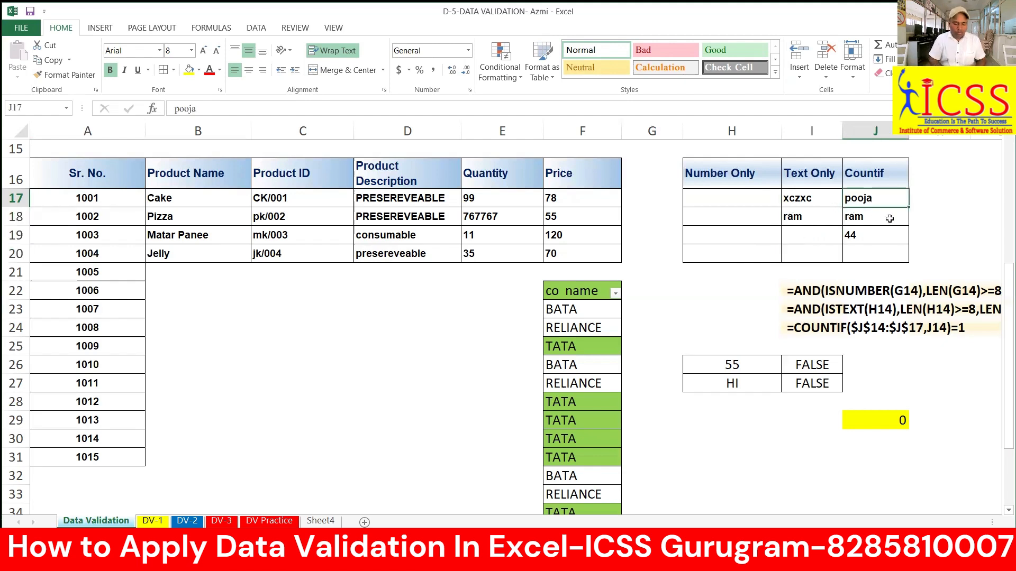
type("ram")
key("Return")
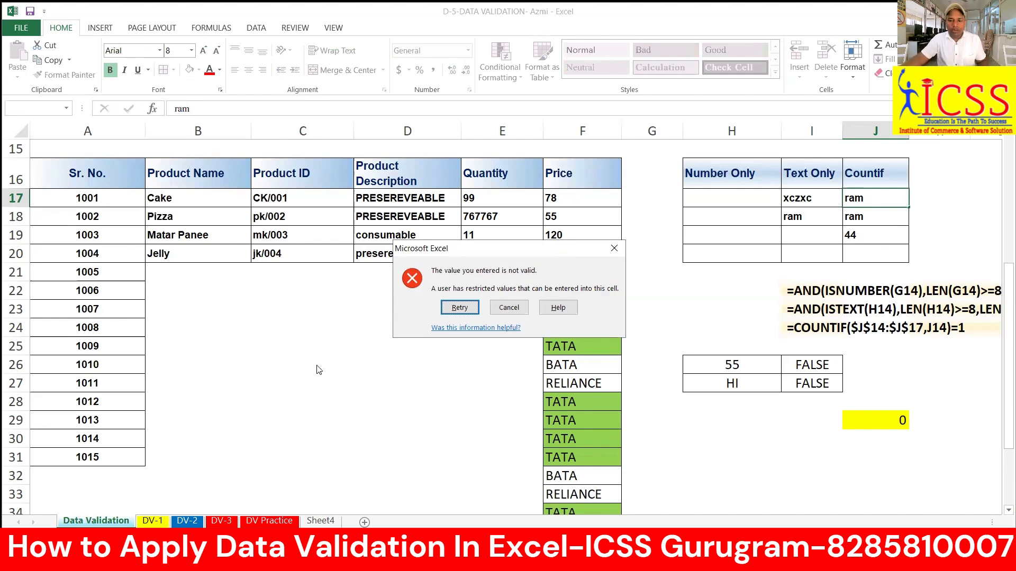
key("Escape")
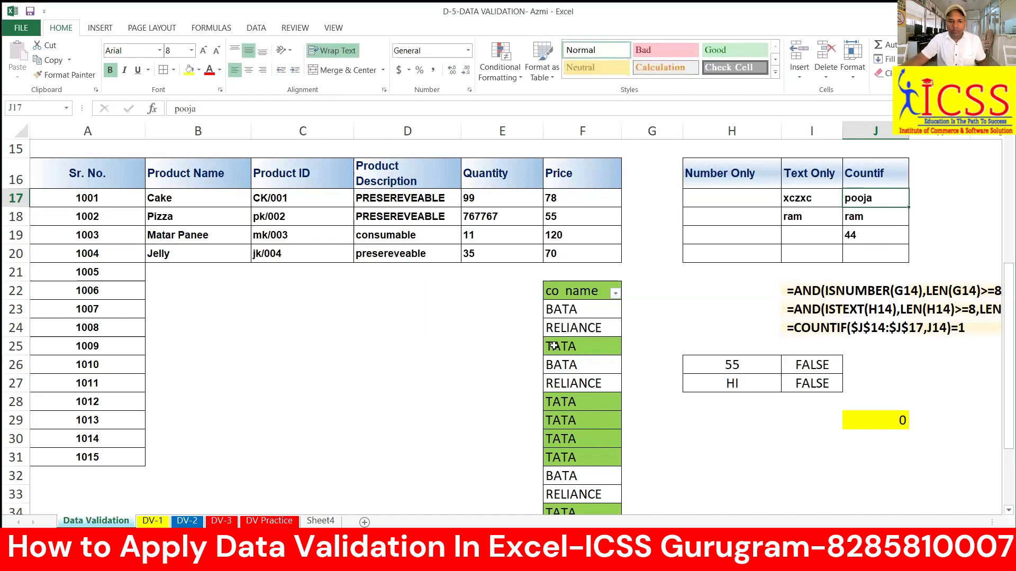
Clear all data validation rules from the entire Data Validation sheet, erasing the current mixed settings
left_click(301, 358)
scroll(302, 360, "up", 5)
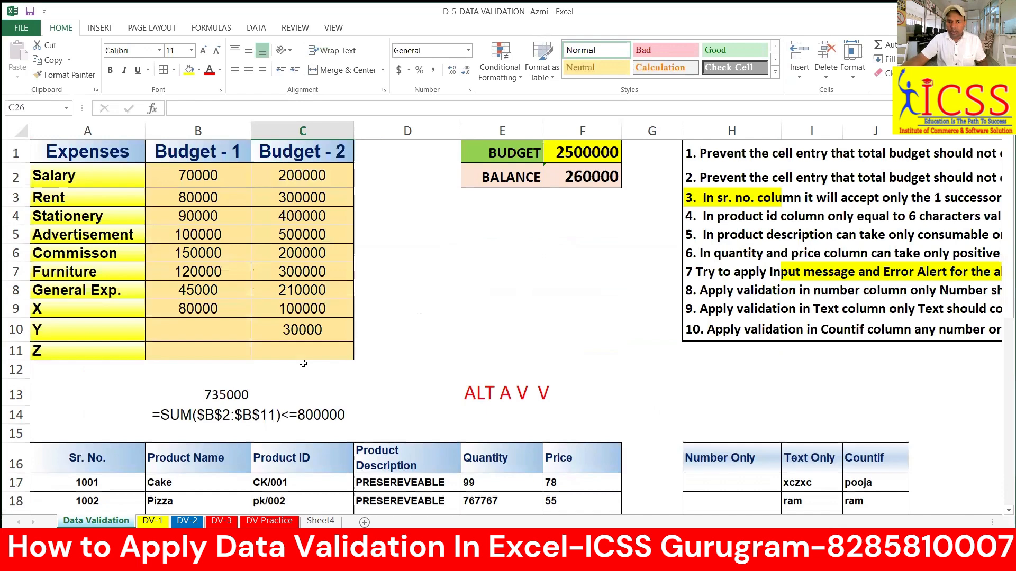
left_click(362, 304)
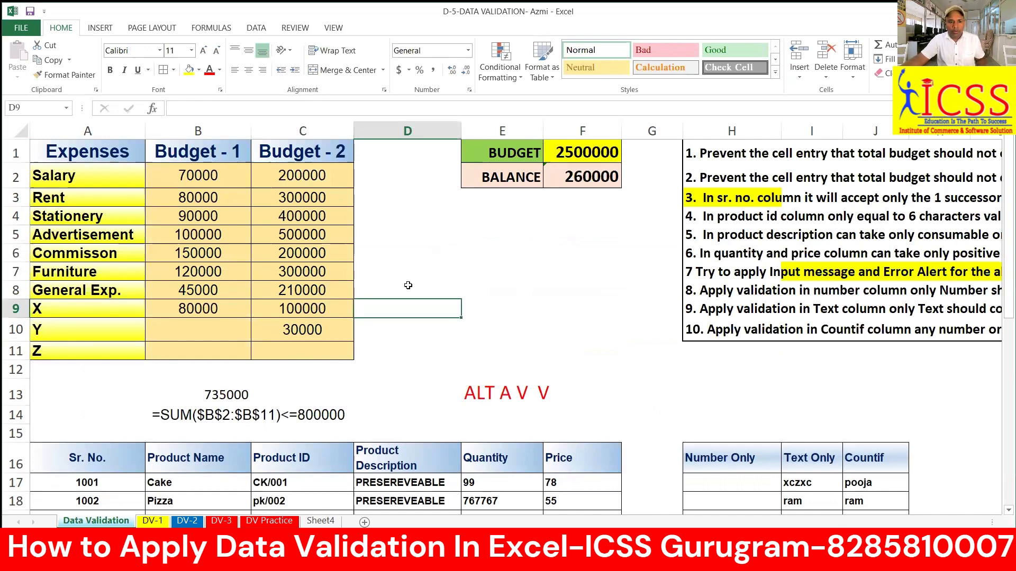
scroll(408, 285, "down", 2)
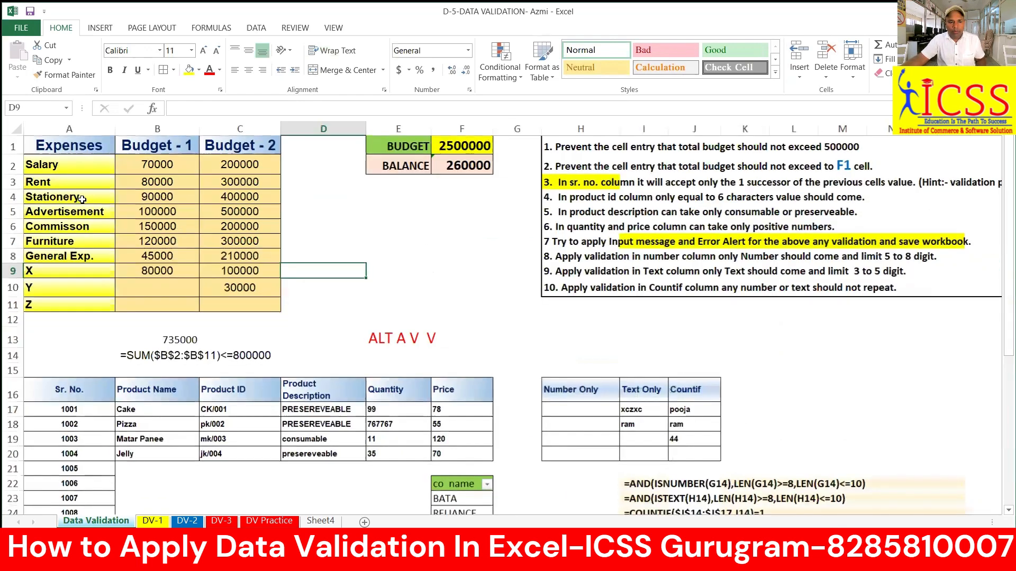
left_click(16, 128)
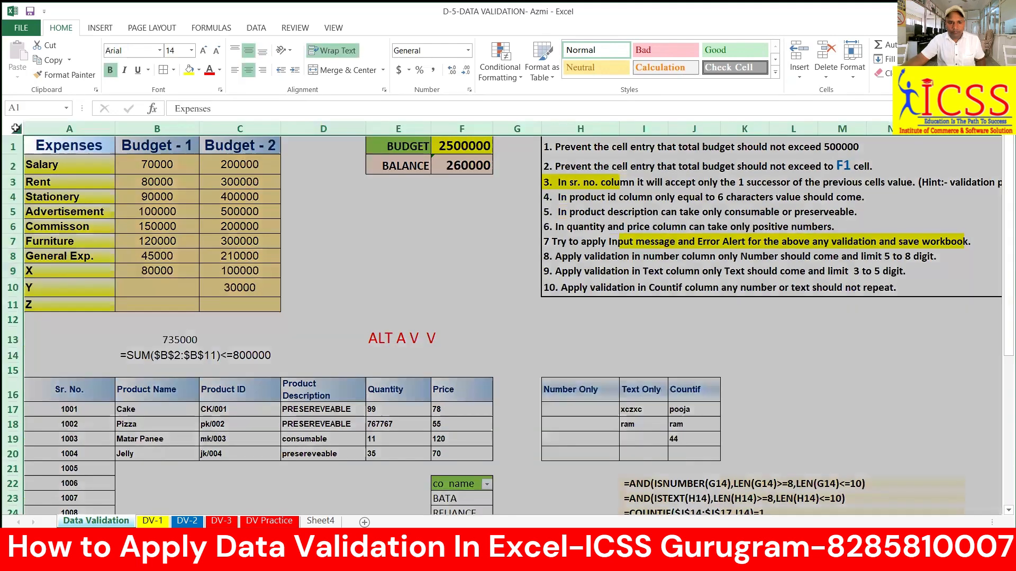
left_click(256, 28)
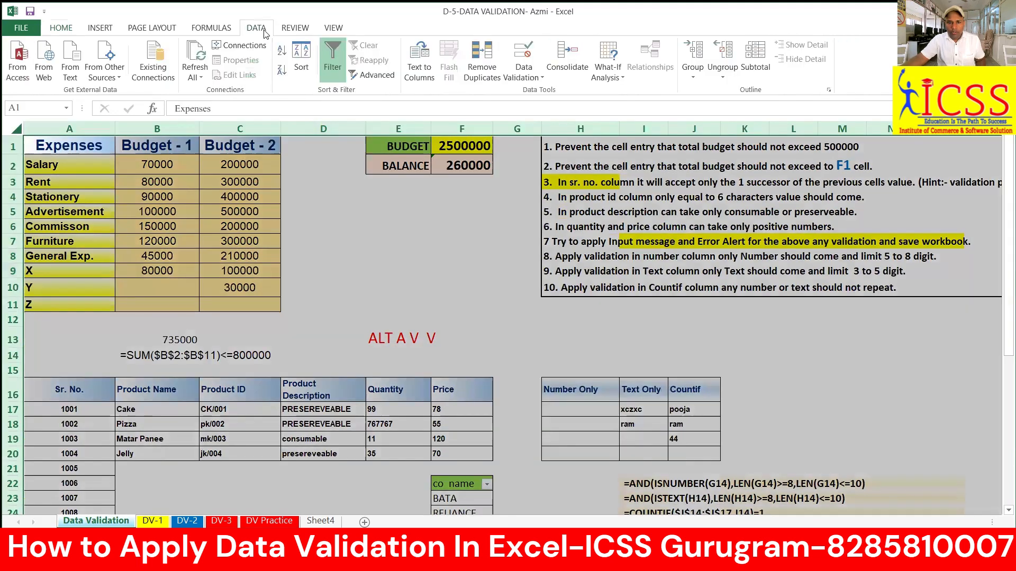
left_click(539, 78)
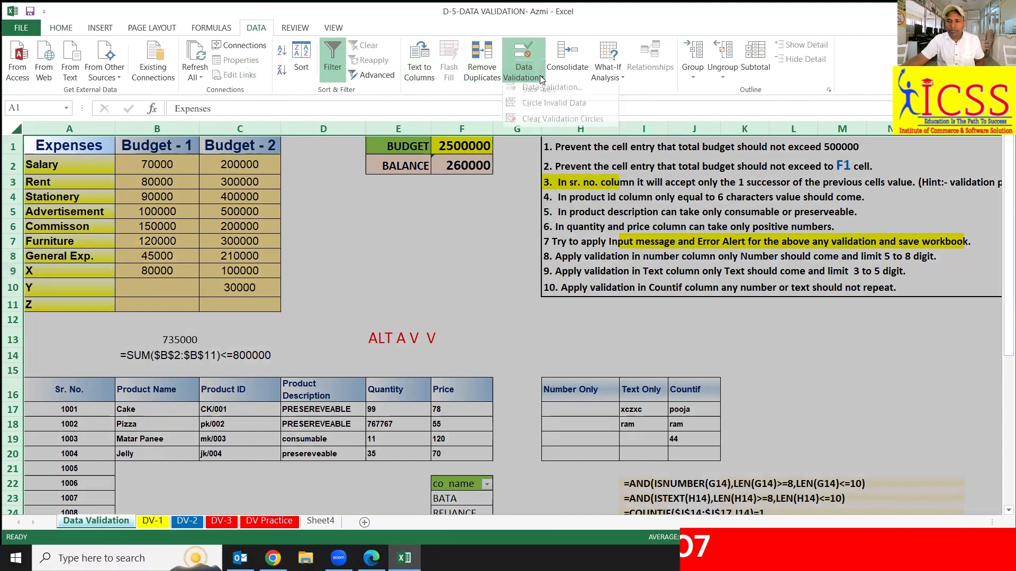
left_click(545, 91)
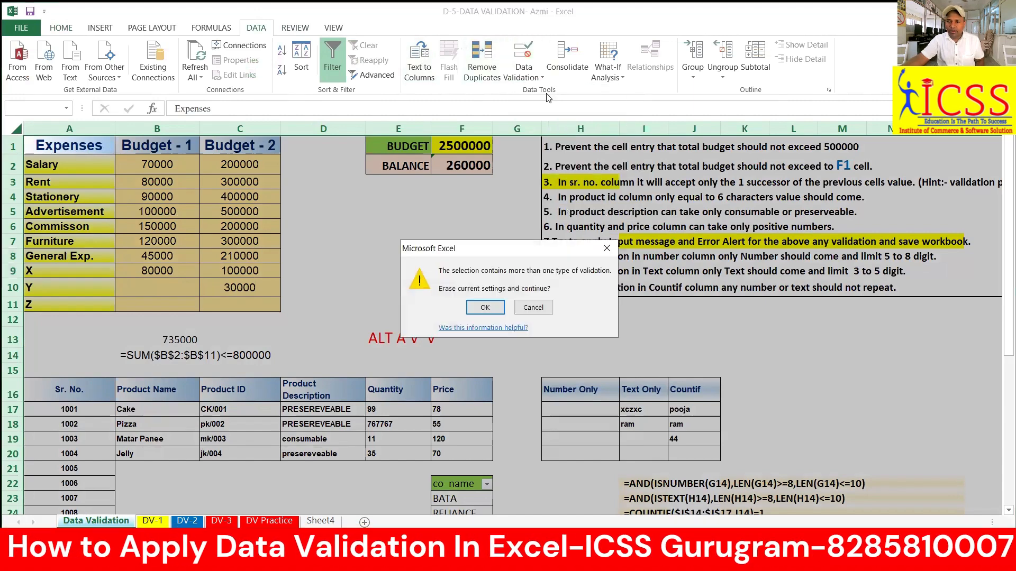
left_click(485, 308)
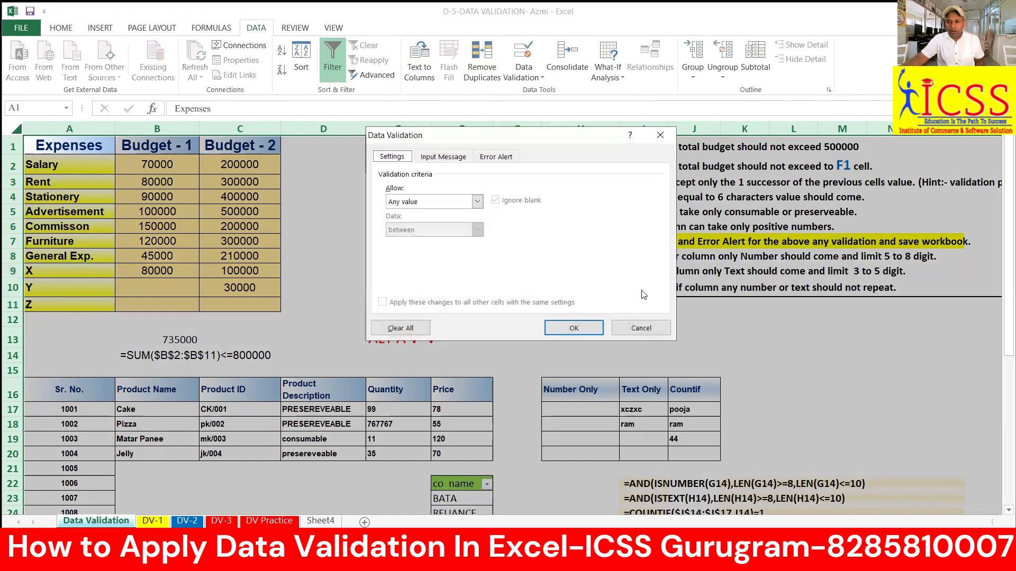
left_click(400, 330)
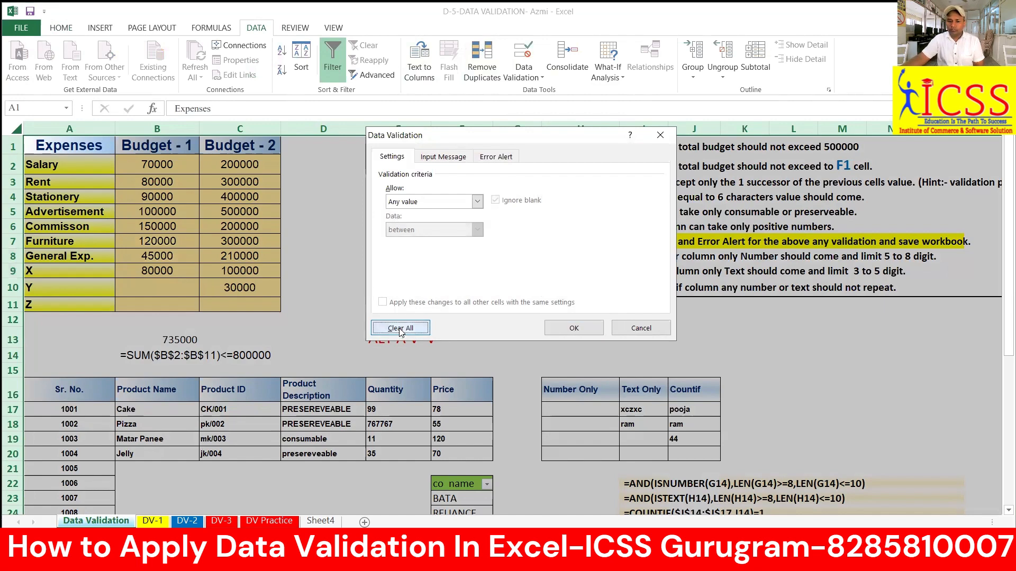
left_click(584, 330)
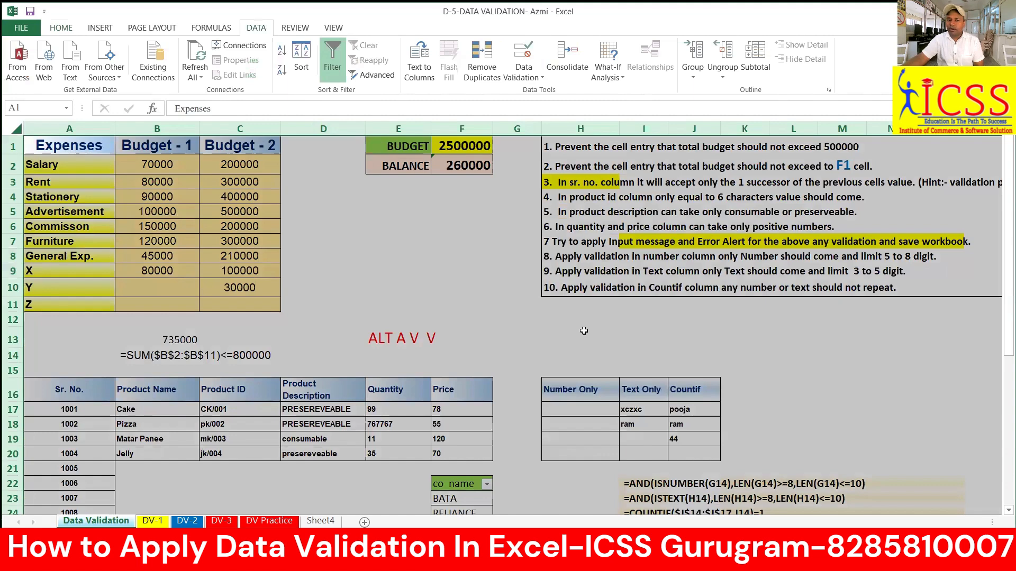
Delete the Budget - 1 and Budget - 2 amounts in B2:C11 and widen column E slightly
left_click(414, 270)
left_click_drag(169, 167, 265, 306)
key("Delete")
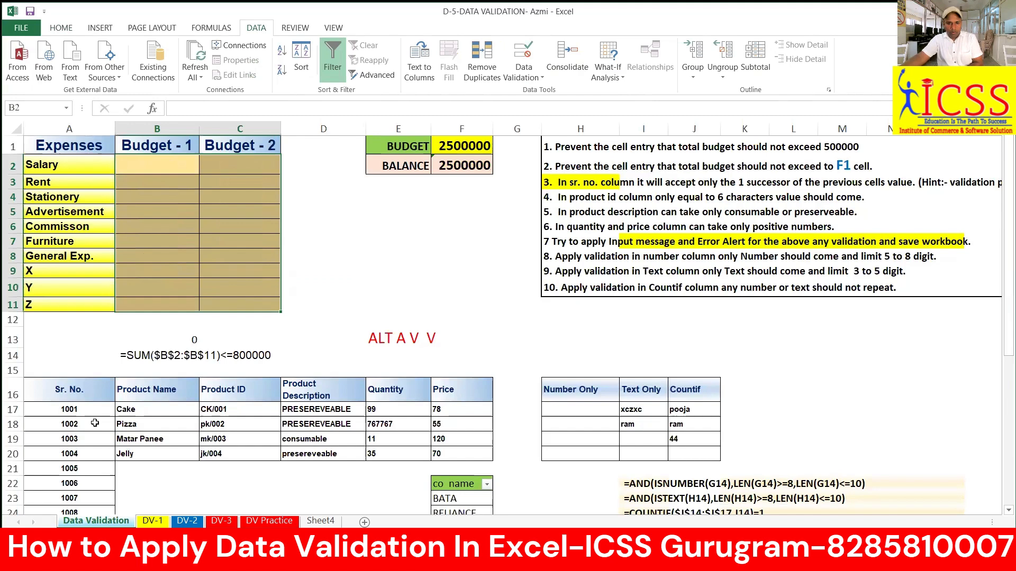
left_click(373, 244)
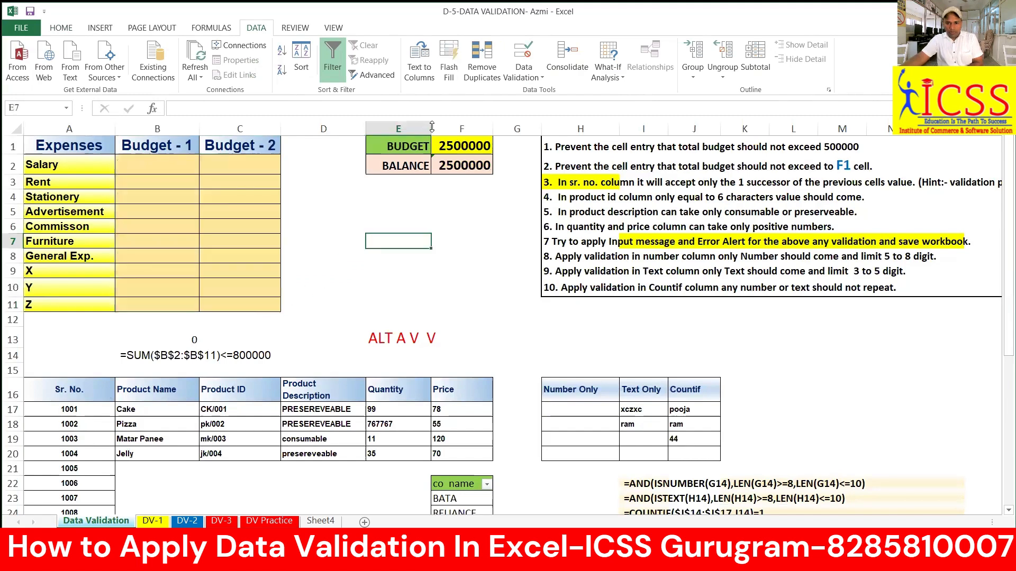
left_click_drag(432, 127, 441, 126)
Read the first validation task in H1 about limiting the total budget
left_click(568, 151)
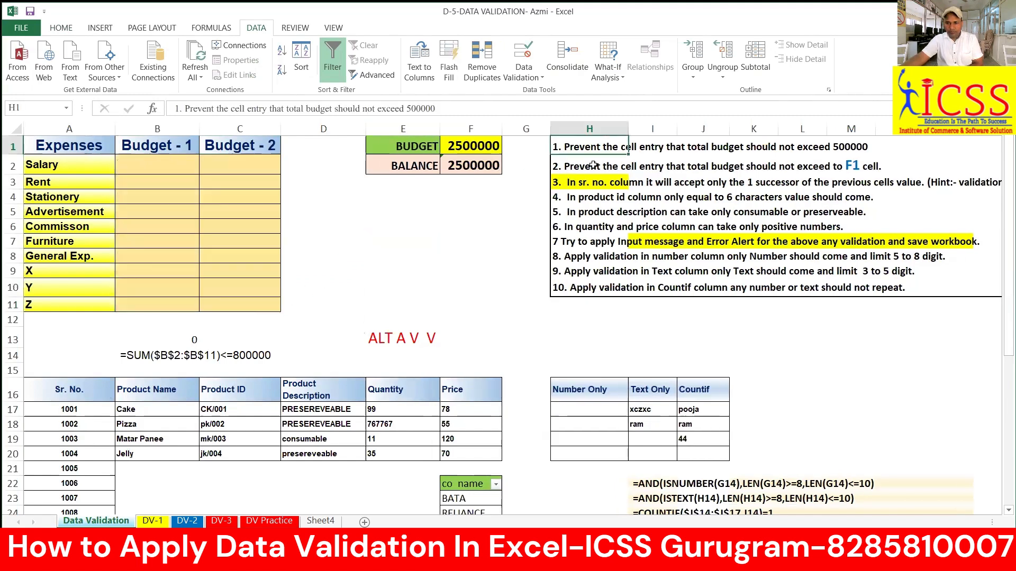
left_click_drag(588, 147, 955, 149)
left_click_drag(791, 167, 858, 151)
left_click(500, 147)
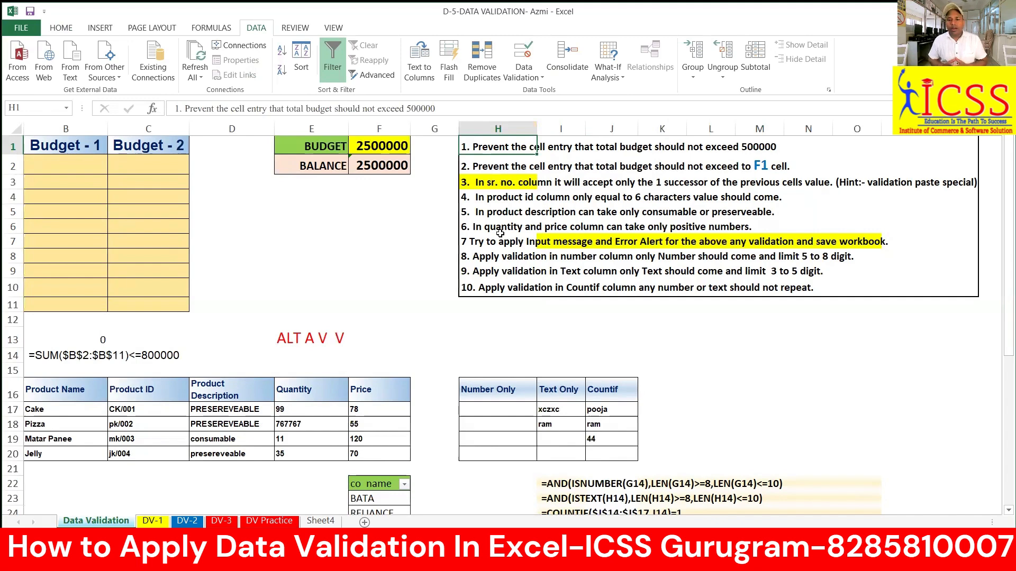
left_click(93, 169)
key("Left")
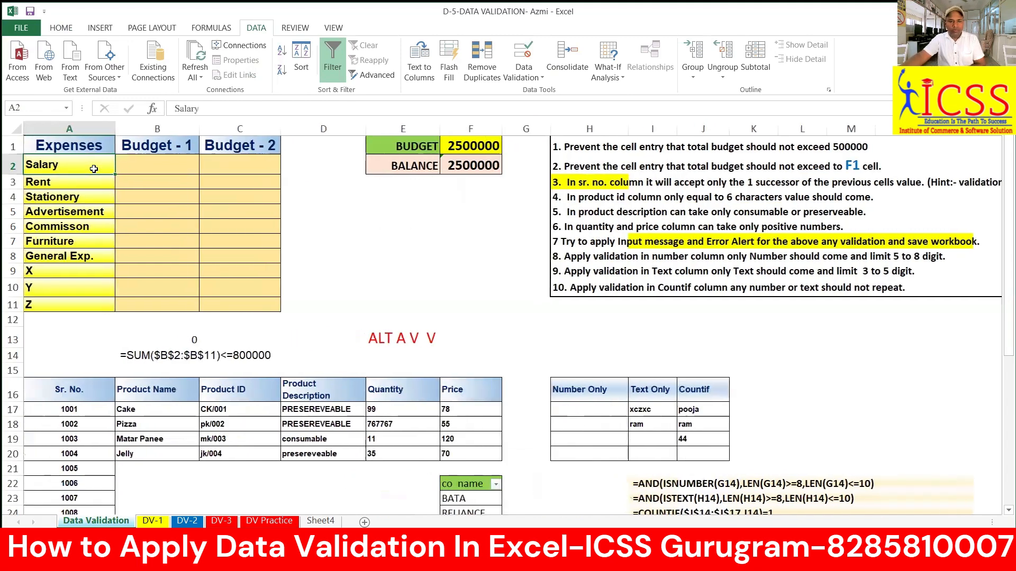
Enter 700000 as the Budget - 1 amount for Salary in B2
left_click_drag(184, 166, 166, 306)
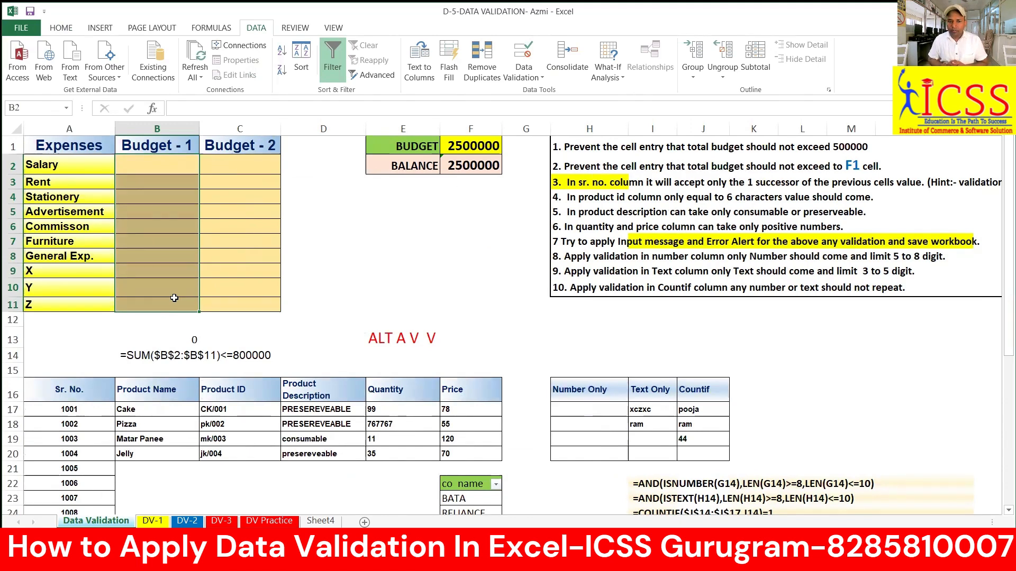
left_click(148, 168)
type("70000")
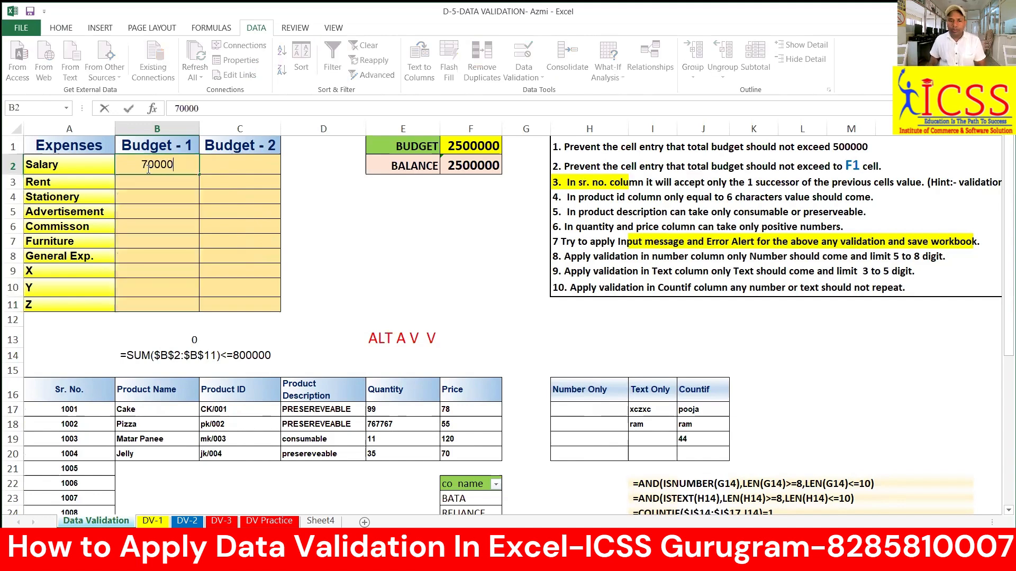
type("0")
key("Return")
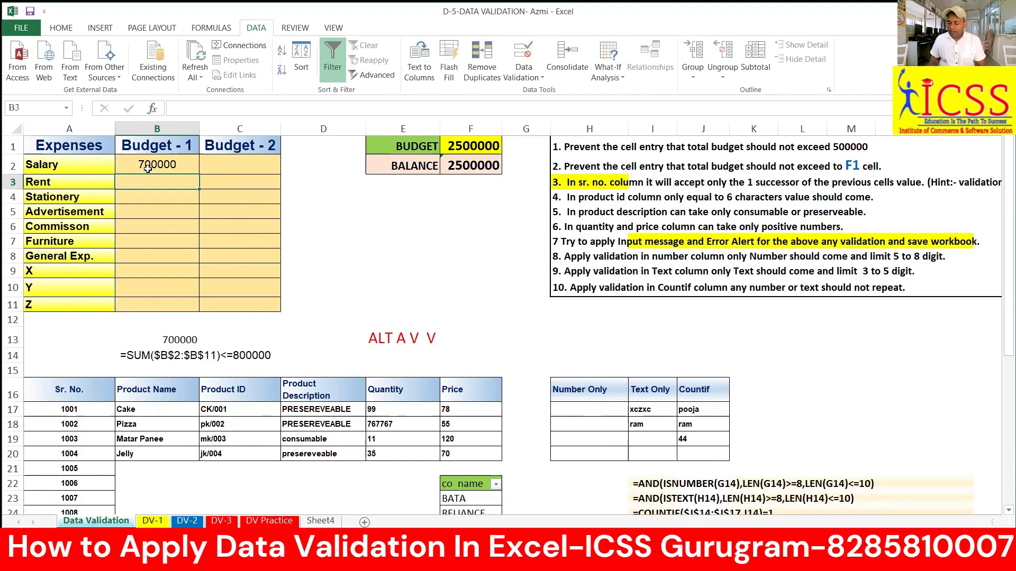
Delete the Budget - 1 Salary amount from B2
left_click(148, 168)
key("Delete")
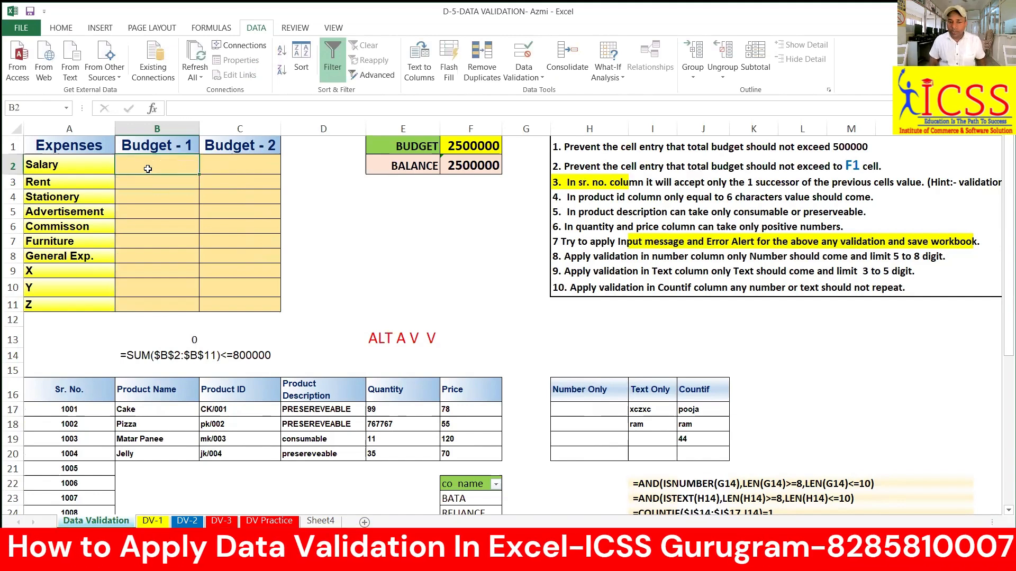
key("shift+Down")
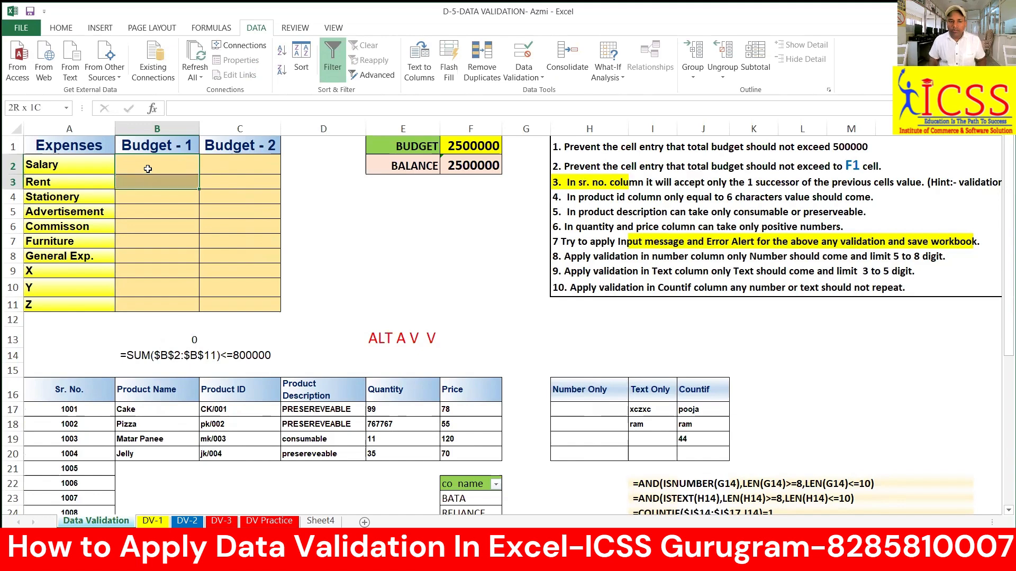
key("shift+Down")
key("shift+Down")
key("shift+Down")
key("shift+Down")
key("shift+Down")
key("shift+Down")
key("shift+Down")
key("shift+Down")
key("shift+Down")
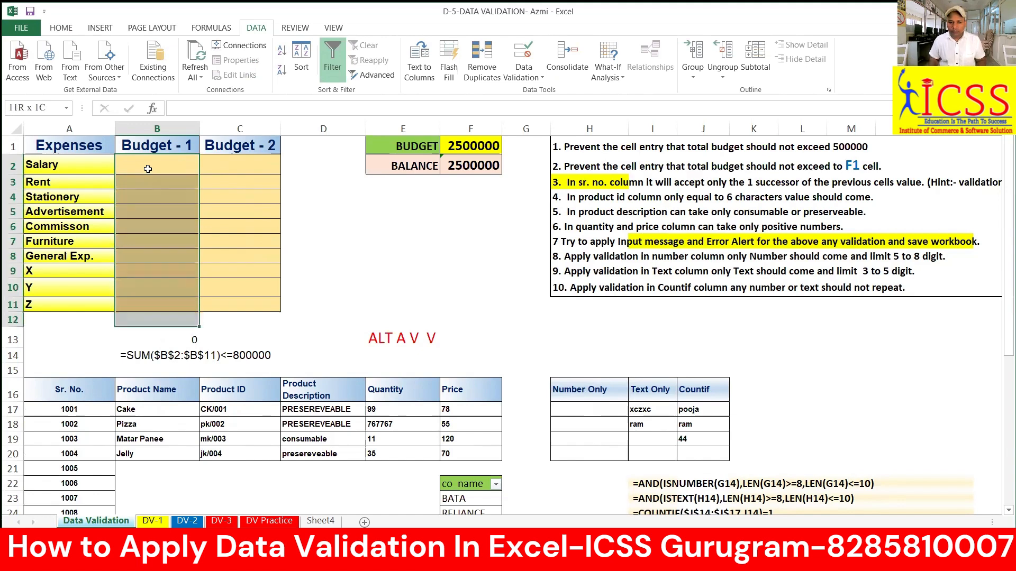
key("shift+Up")
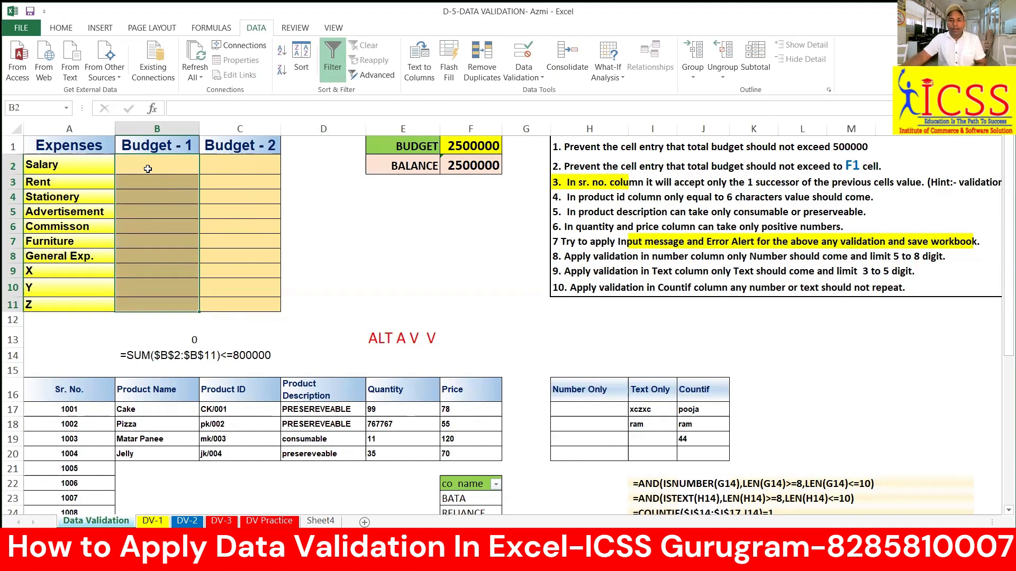
left_click(389, 334)
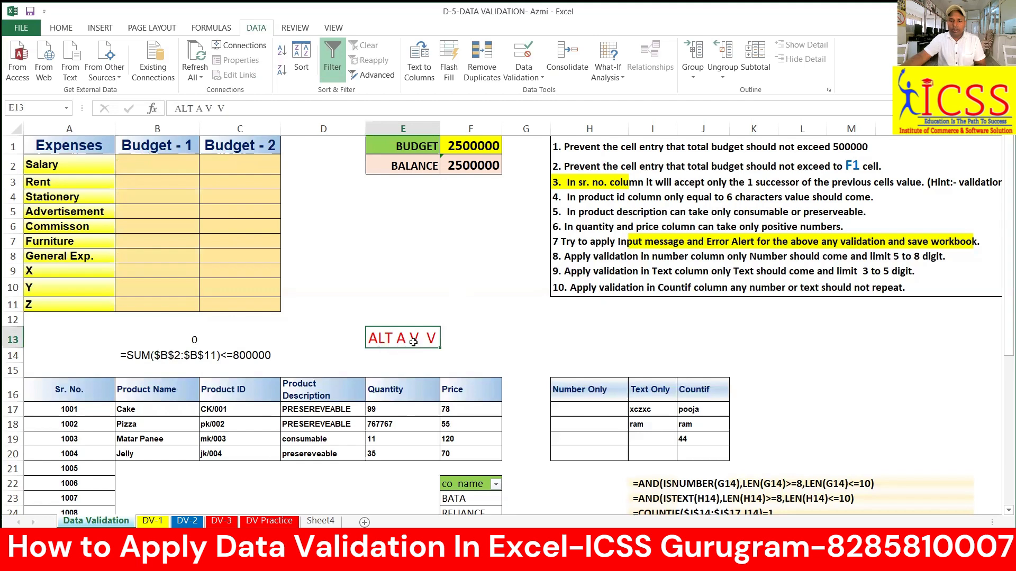
left_click(384, 319)
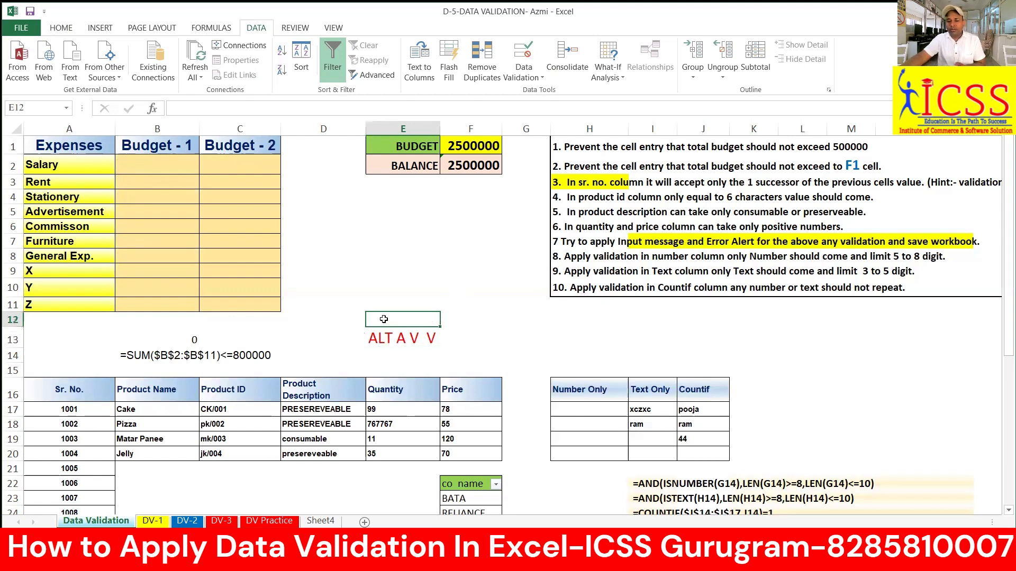
Open data validation for the Budget - 1 cells B2:B11 and allow Custom criteria
left_click_drag(155, 174, 157, 305)
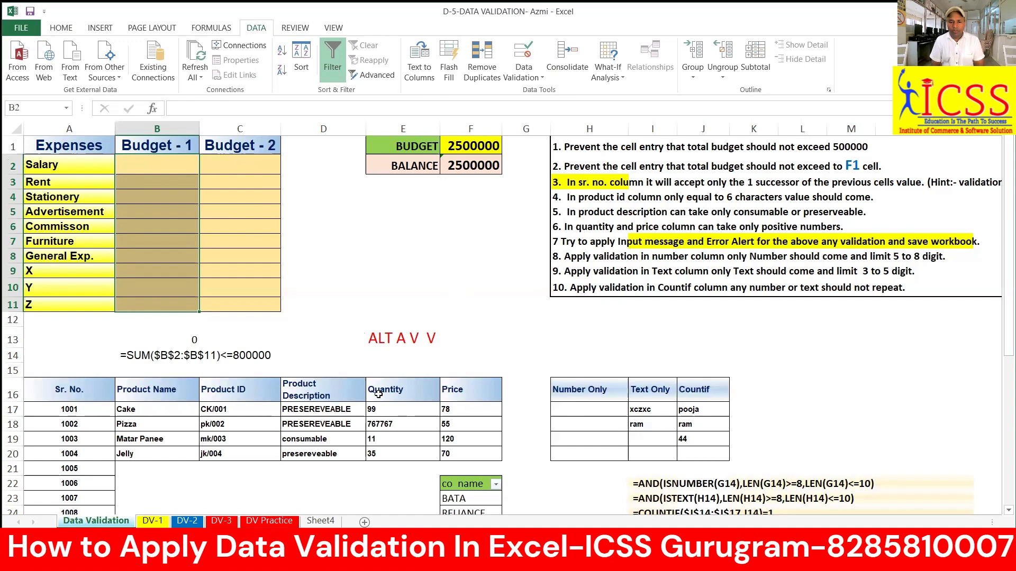
key("alt+a")
key("v")
key("v")
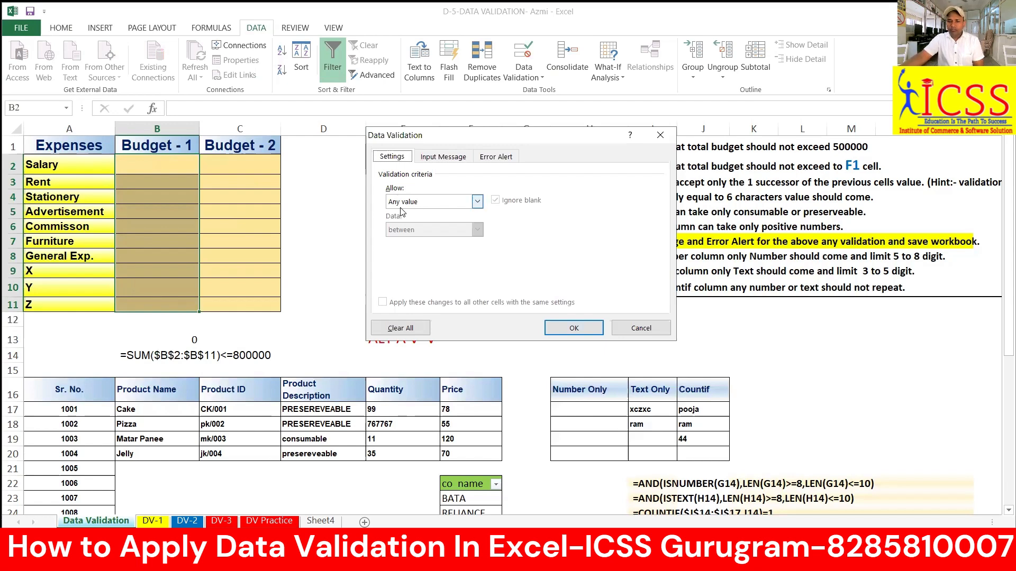
left_click(478, 203)
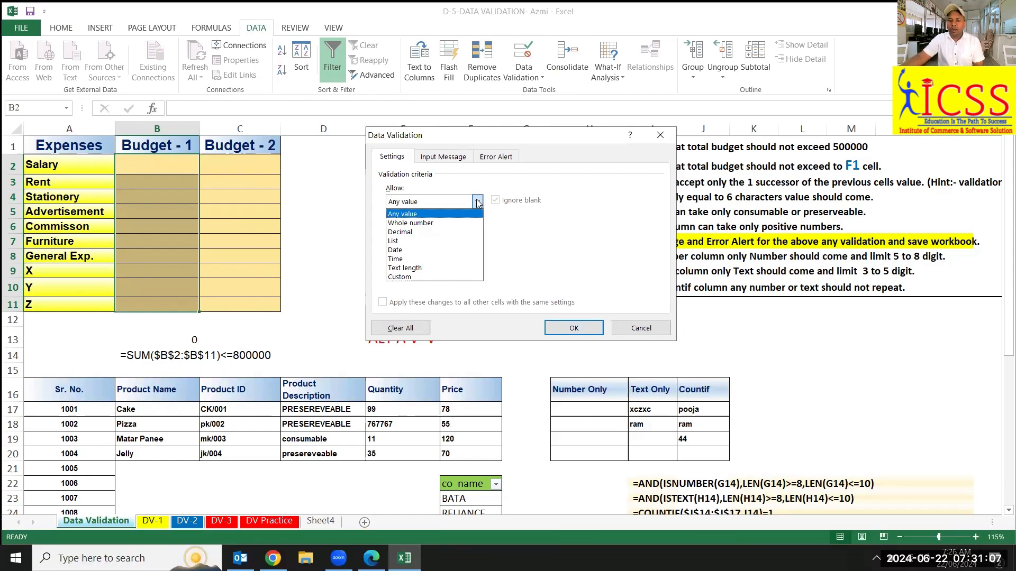
left_click(410, 277)
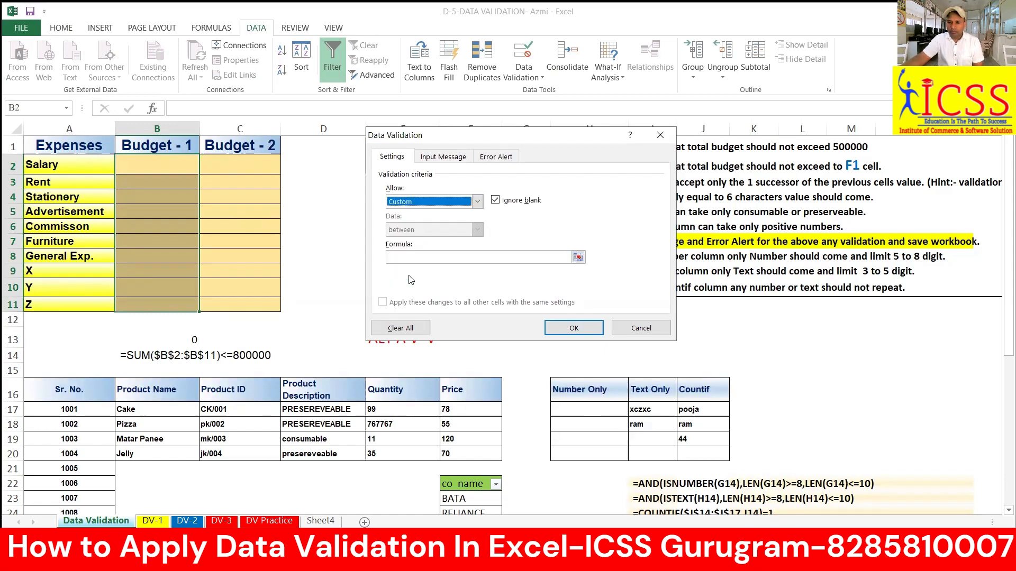
Start the custom validation formula with =sum( and leave it ready for a cell range
left_click(418, 257)
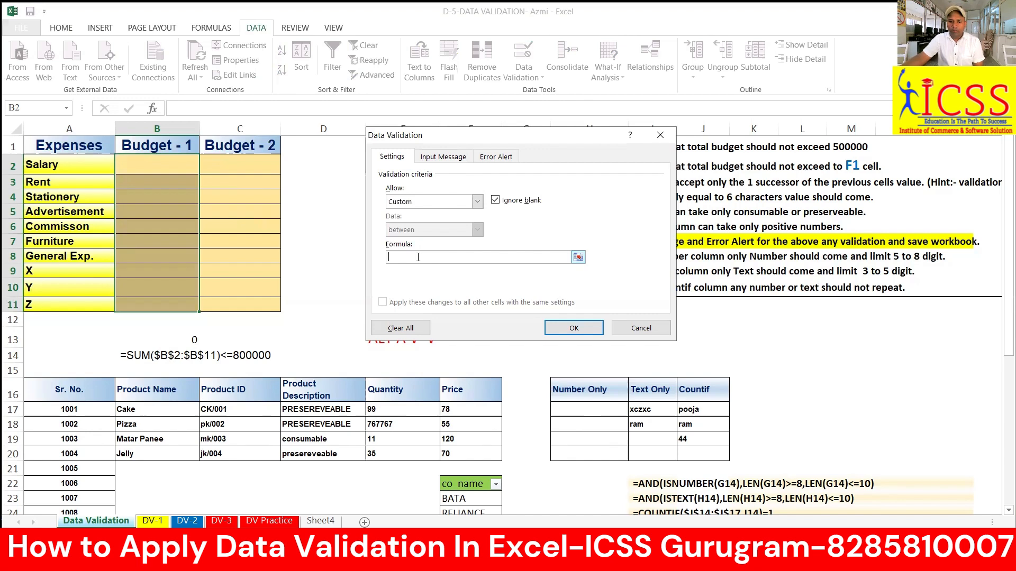
type("=")
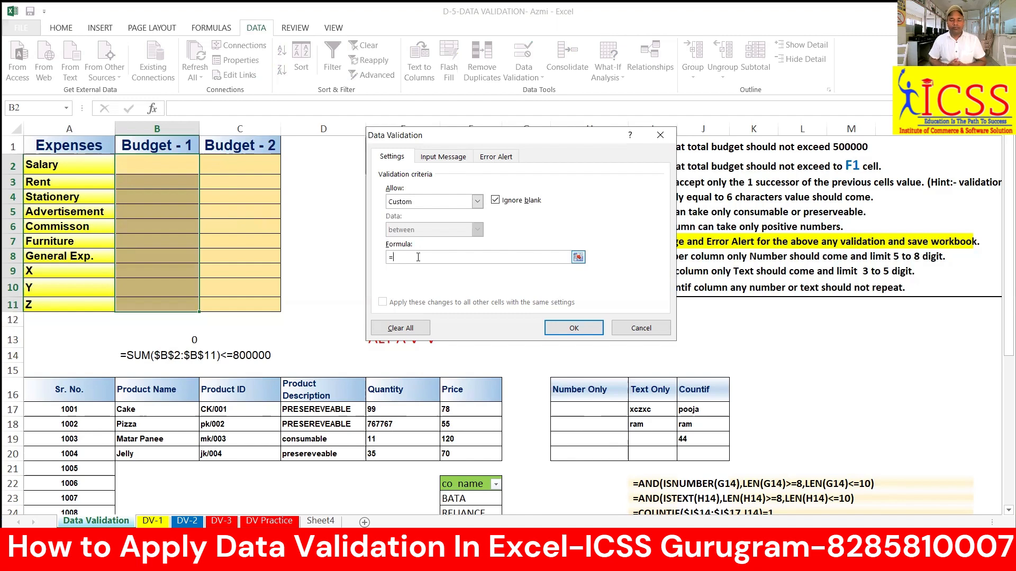
type("sum")
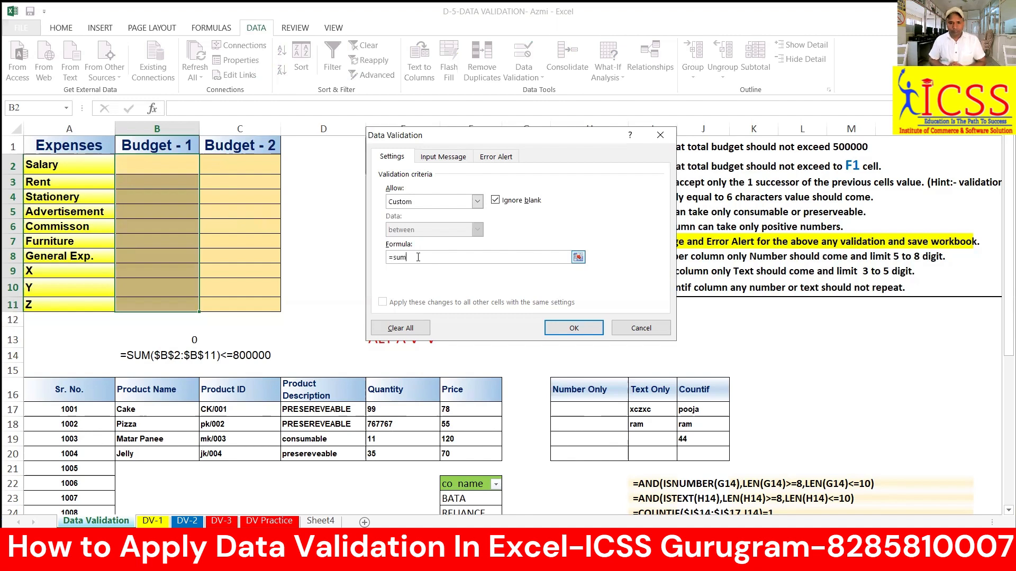
key("Tab")
left_click(418, 257)
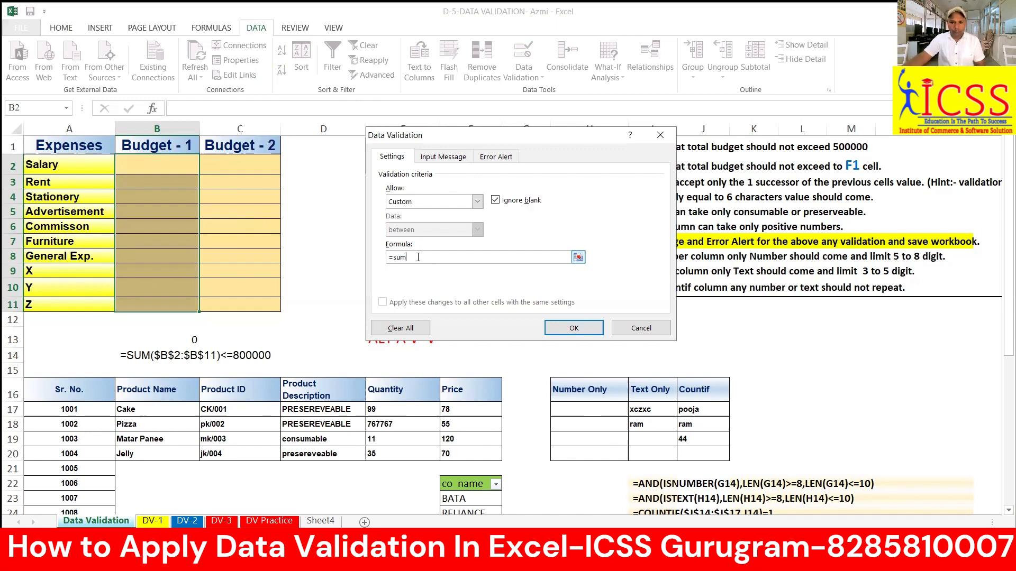
type("(")
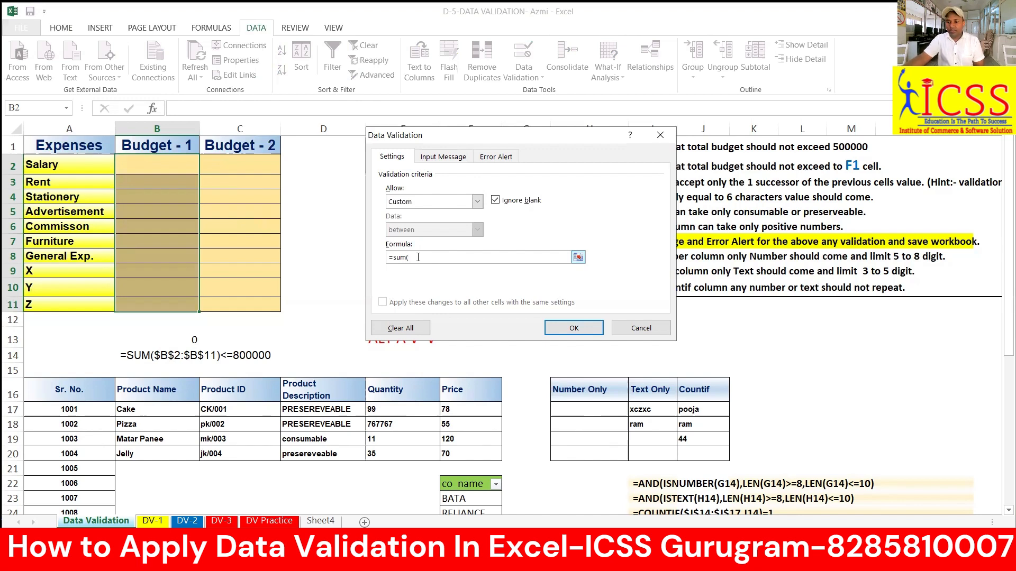
left_click_drag(123, 165, 124, 304)
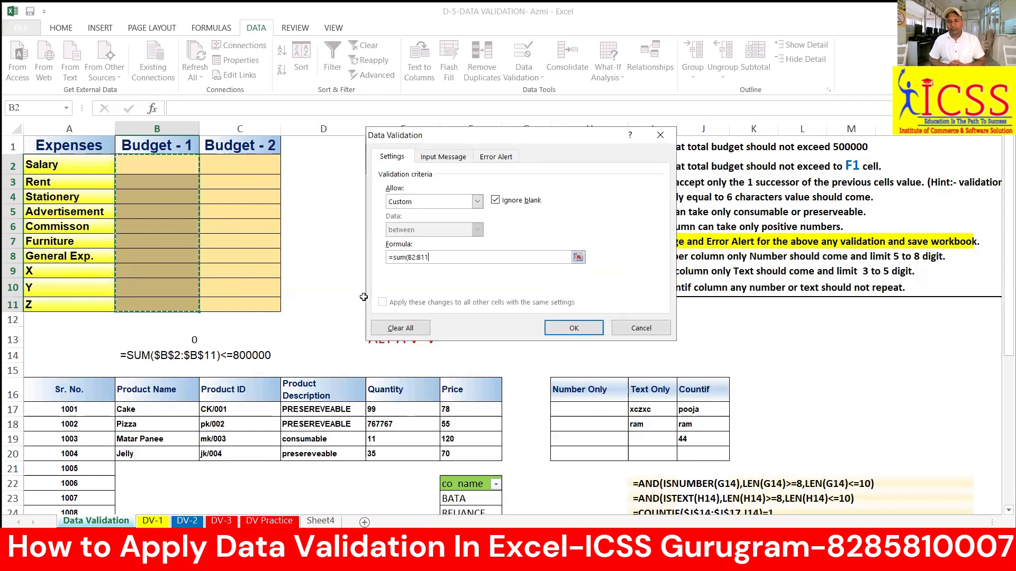
key("BackSpace")
key("BackSpace")
key("BackSpace")
key("BackSpace")
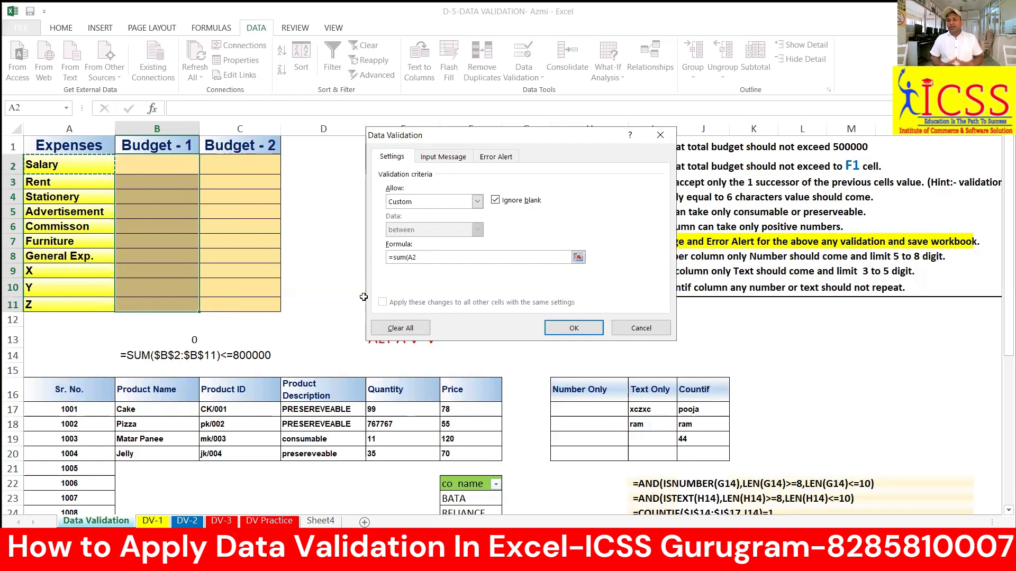
Insert B2:B11 into the sum formula as the absolute range $B$2:$B$11 and close the parenthesis
key("shift+Down")
key("shift+Down")
key("shift+Down")
key("shift+Down")
key("shift+Down")
key("shift+Down")
key("shift+Down")
key("shift+Down")
key("shift+Down")
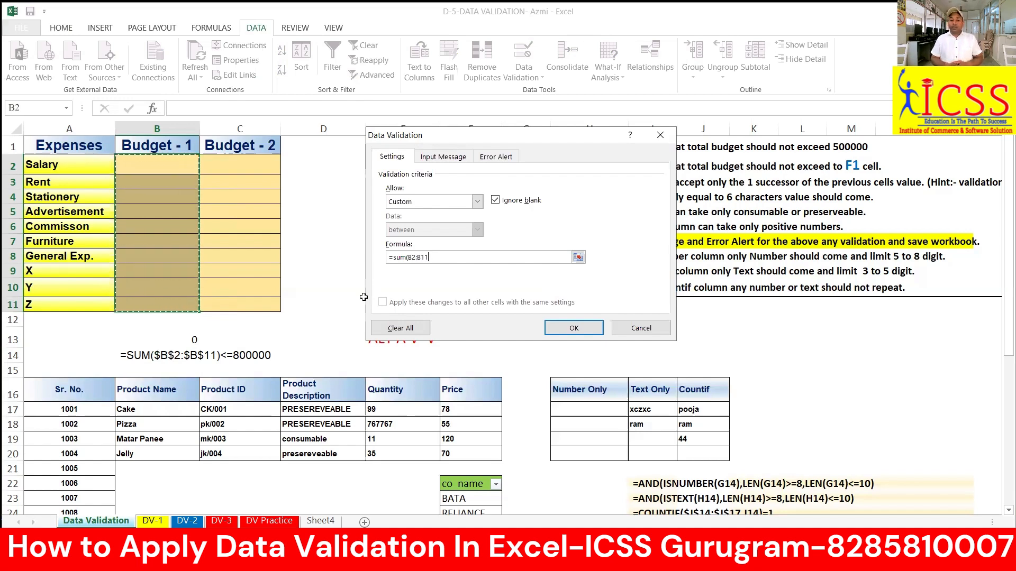
key("F4")
type(")")
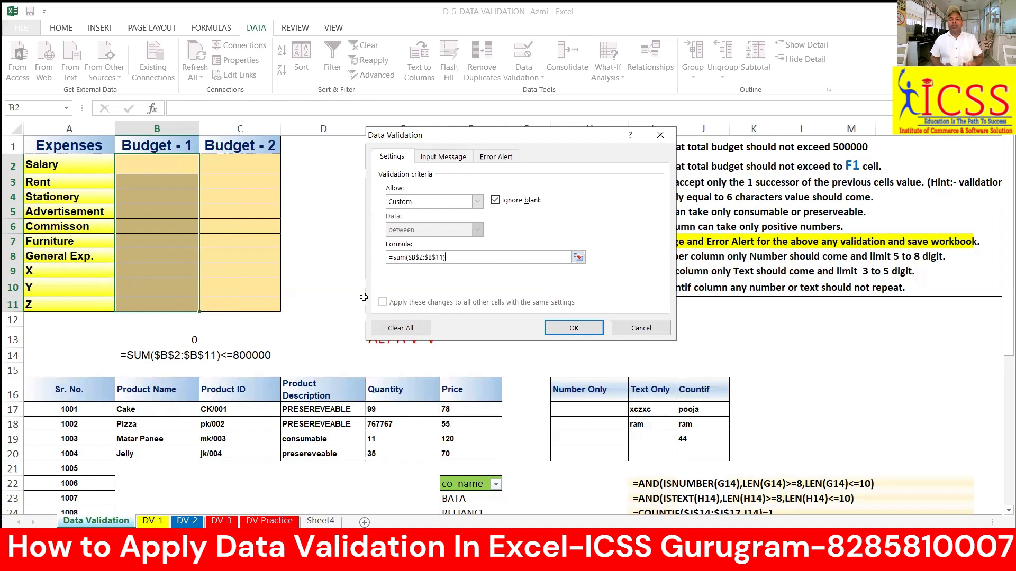
Complete the validation formula with <=500000 and apply the rule to the Budget - 1 cells
type("<=")
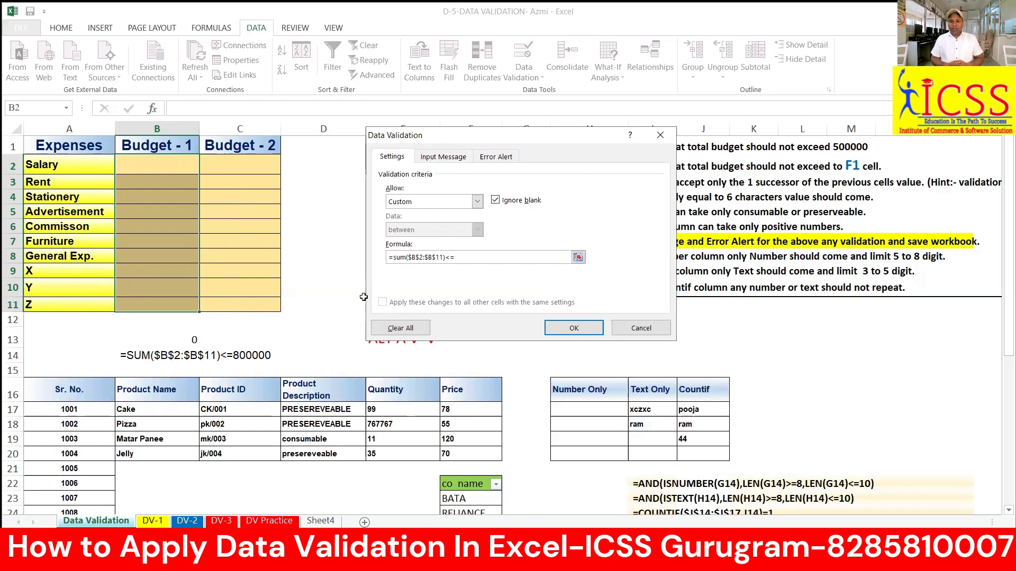
type("50000")
left_click(573, 328)
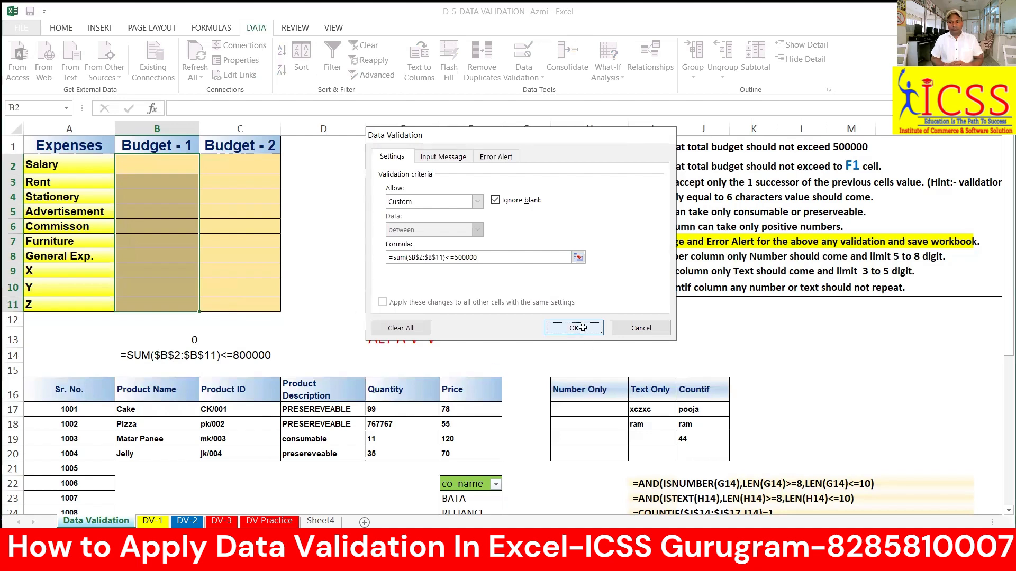
Test the budget limit by trying to enter 600000000 as the Budget - 1 amount for Salary in B2
left_click(166, 233)
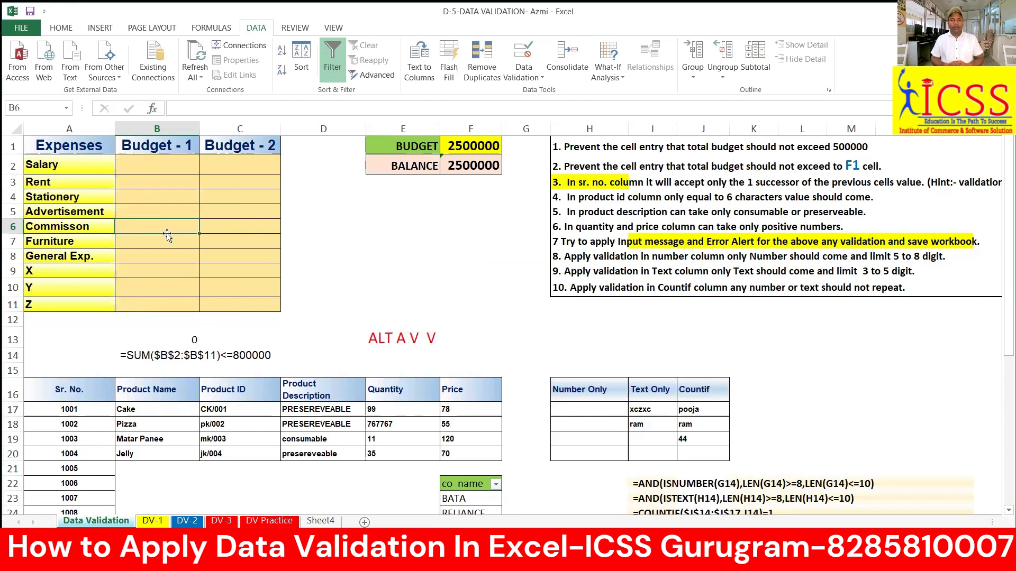
key("Up")
key("Up")
key("Up")
key("Up")
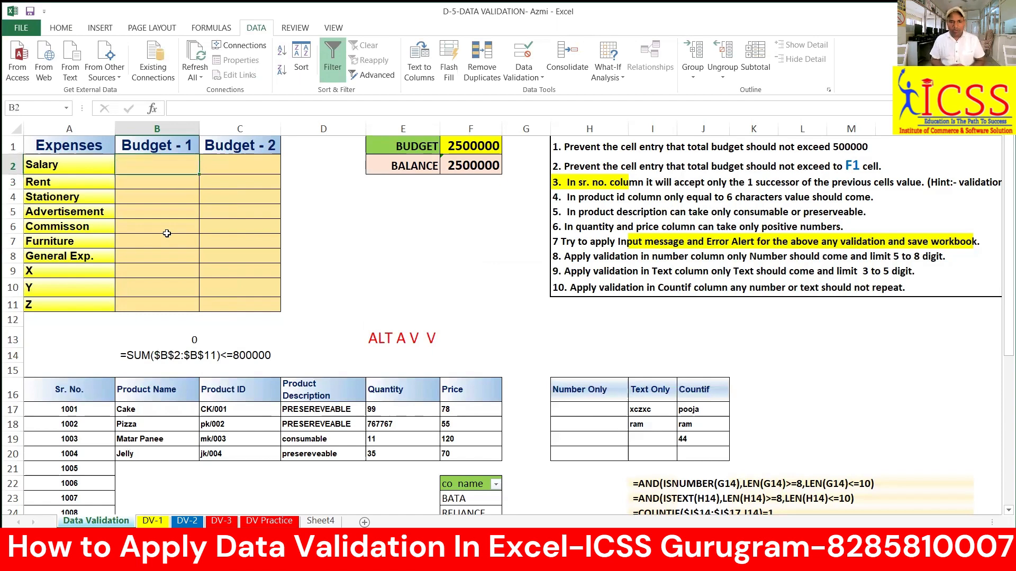
type("600000000")
key("Return")
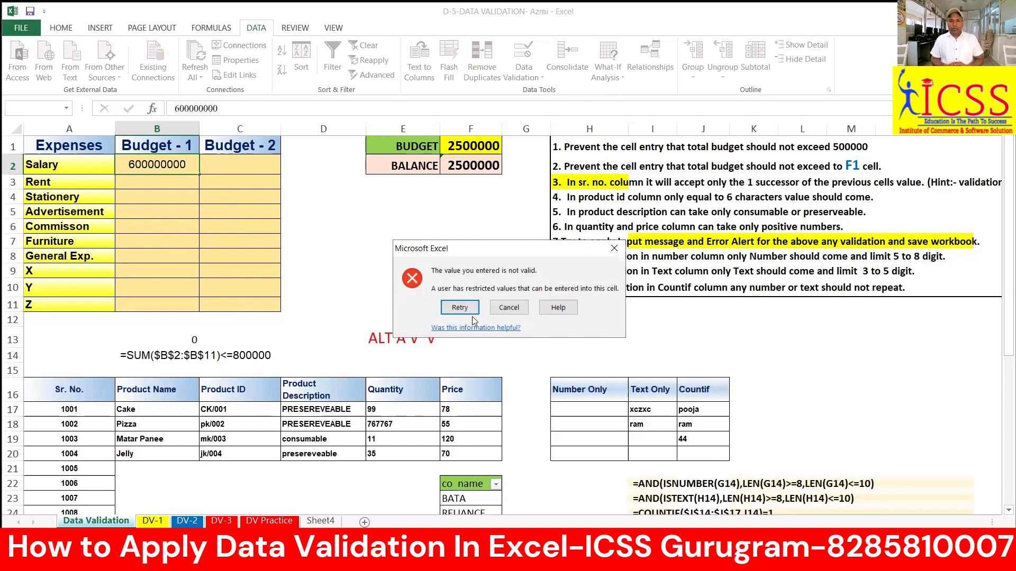
key("Return")
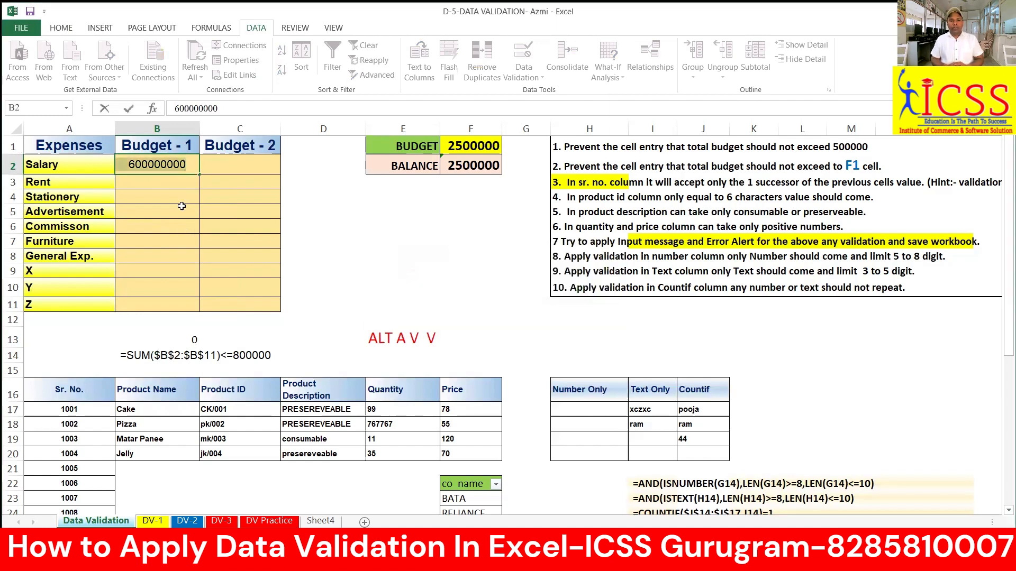
Enter the Budget - 1 amounts 70000, 80000, 90000, 10000 and 50000 for Salary through Commisson in B2:B6
type("70000")
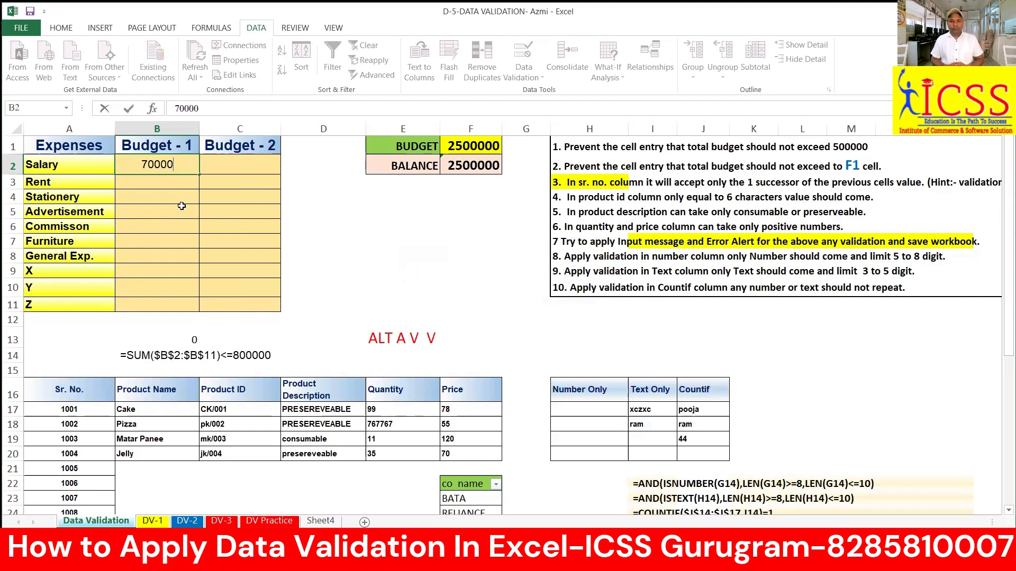
key("Return")
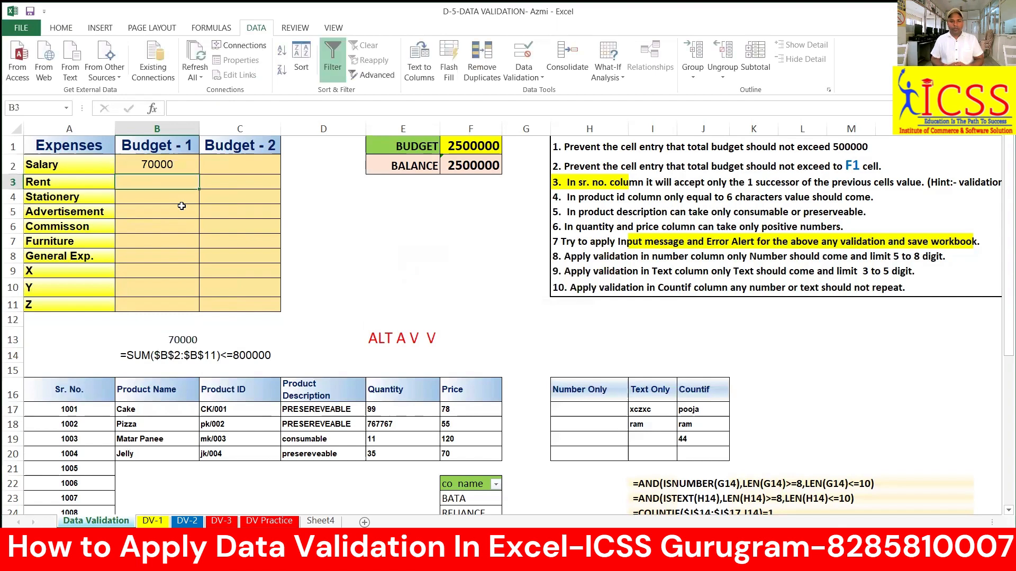
type("80000")
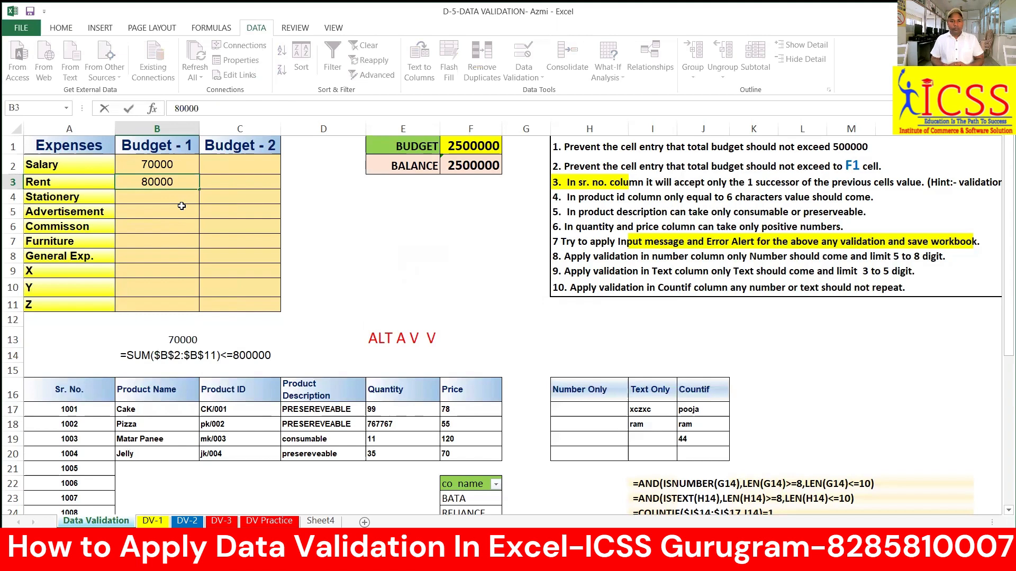
key("Return")
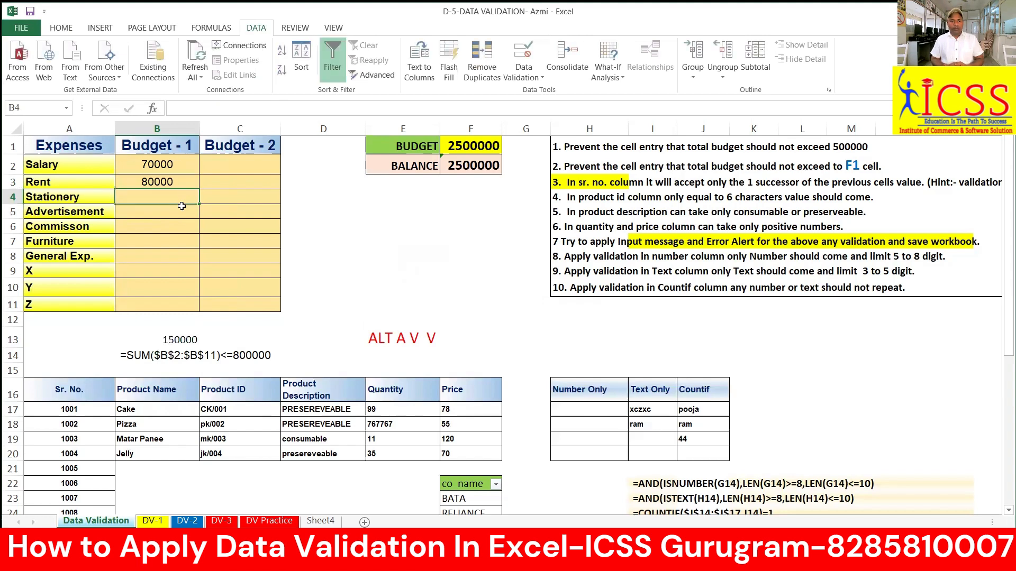
type("90000")
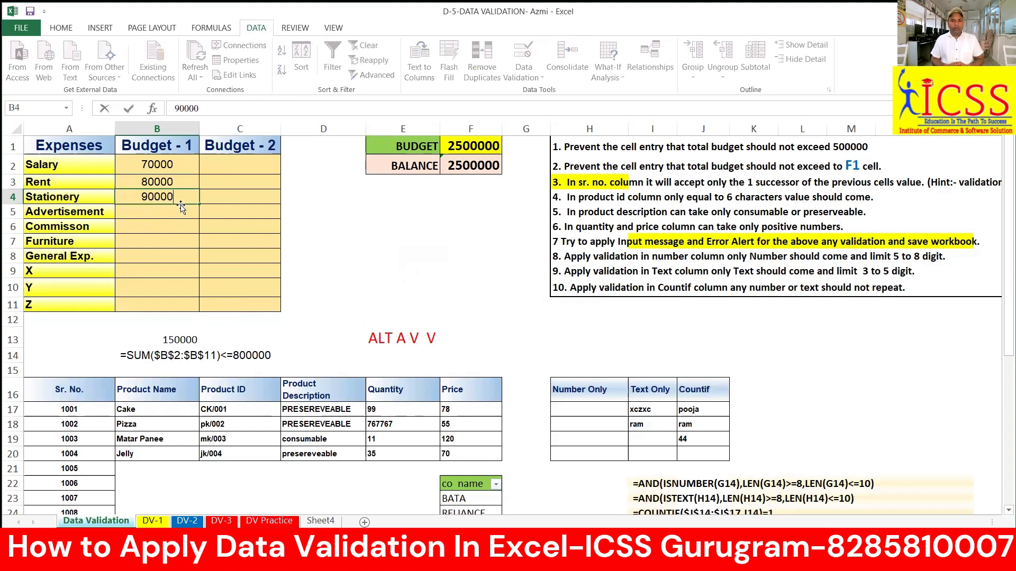
key("Return")
type("10000")
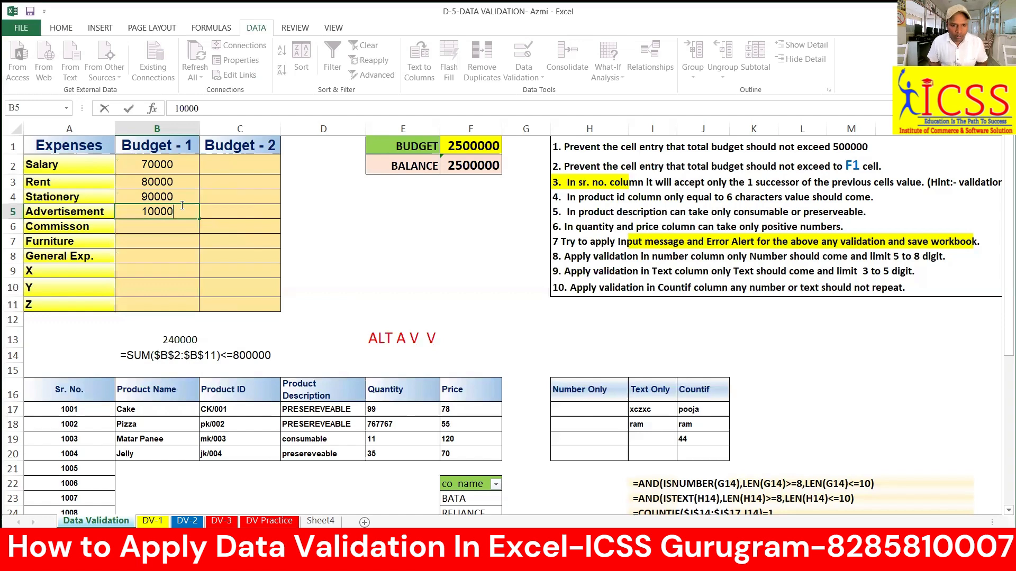
key("Return")
type("50000")
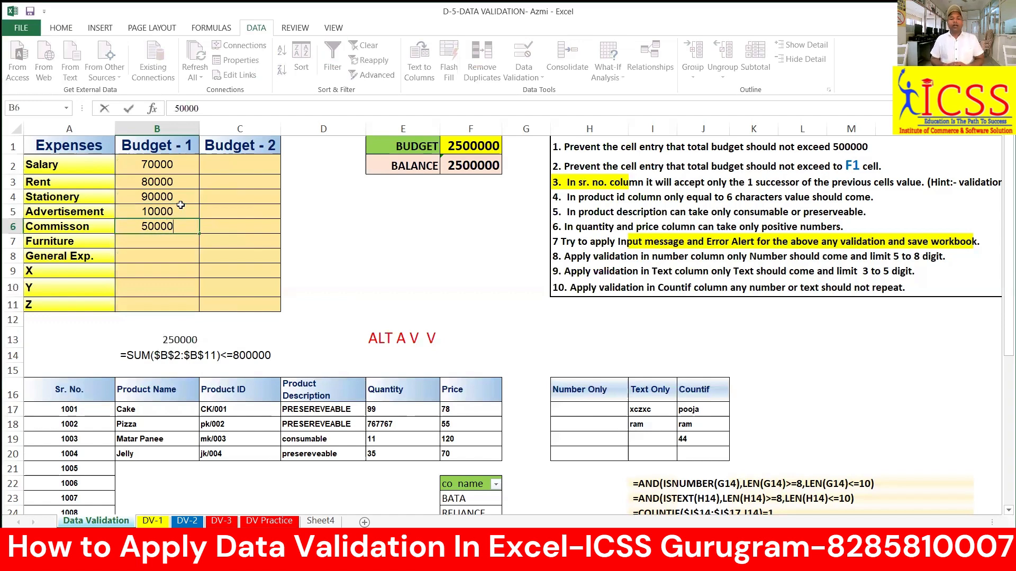
key("Return")
Try to enter 250000 as the Budget - 1 amount for Furniture in B7, then cancel the entry
type("250000")
key("Return")
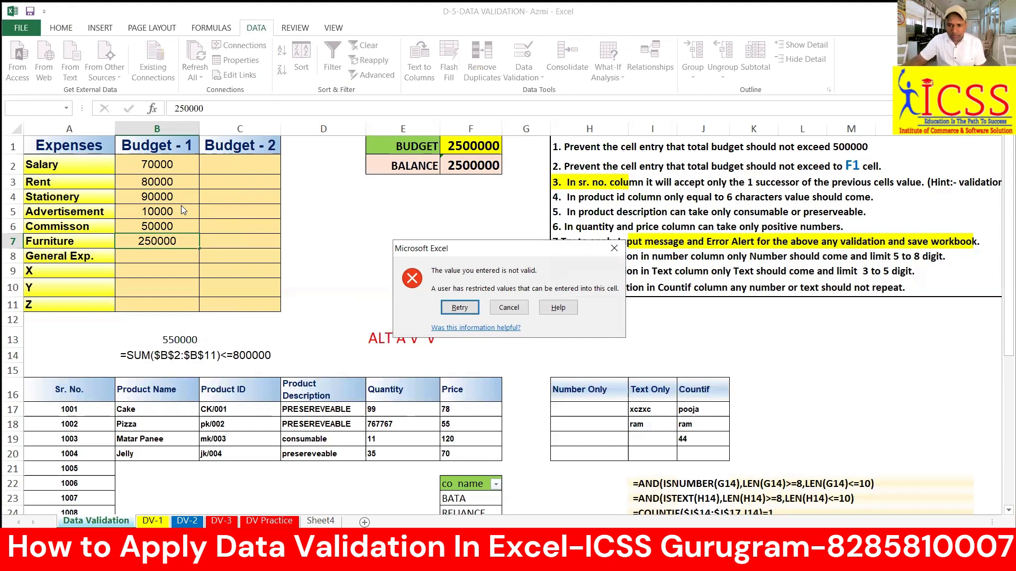
left_click(509, 307)
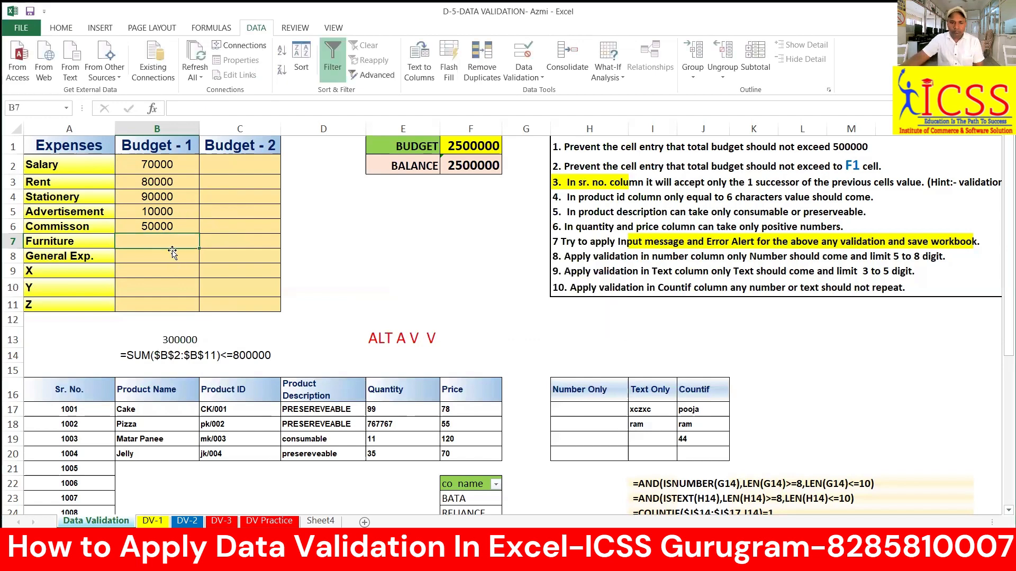
Enter 100000 as the Budget - 1 amount for Furniture in B7
type("100")
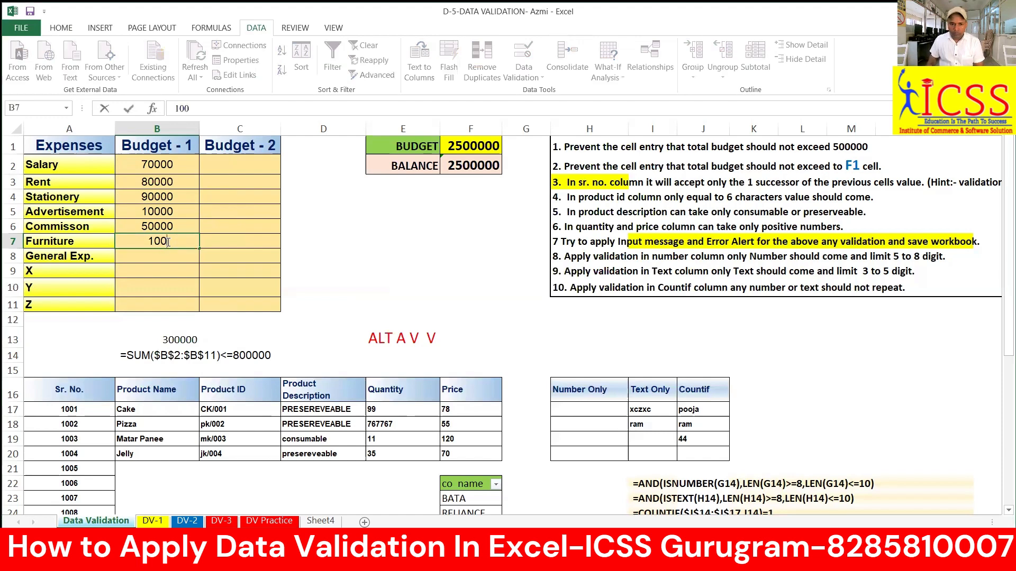
type("000")
key("Return")
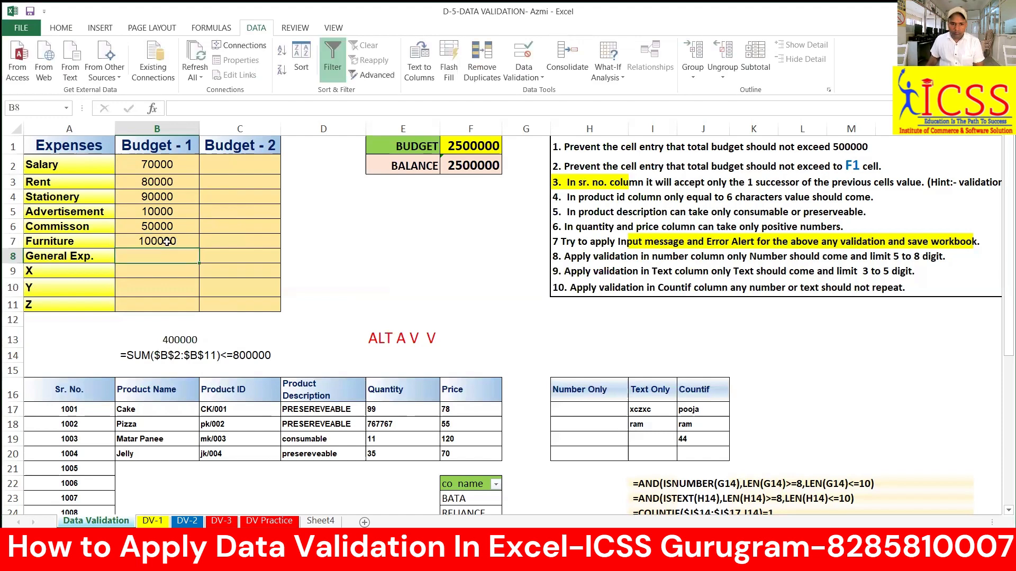
Try 120000 as the Budget - 1 amount for General Exp. in B8, then enter 65000 instead
type("1200")
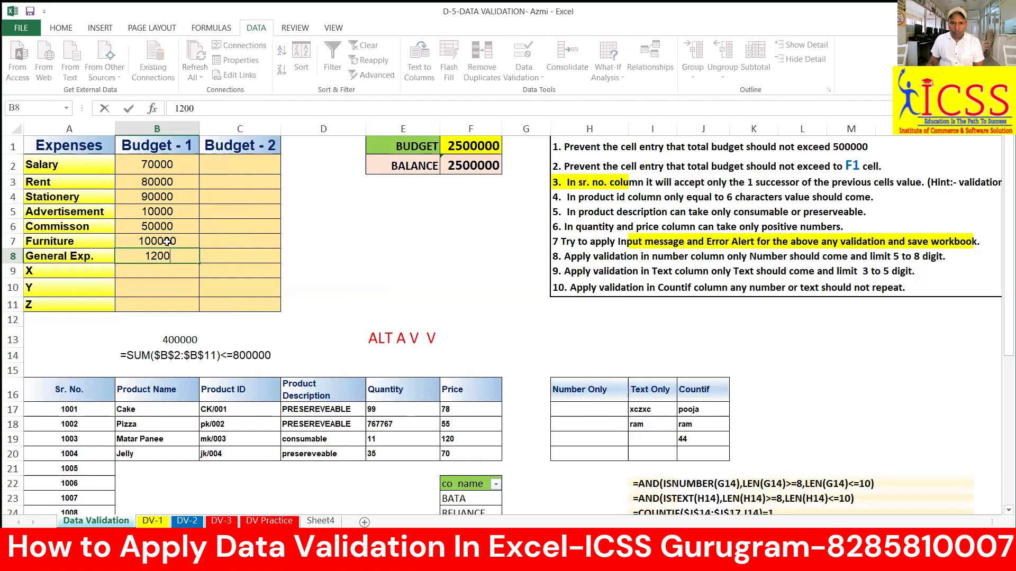
type("00")
key("Return")
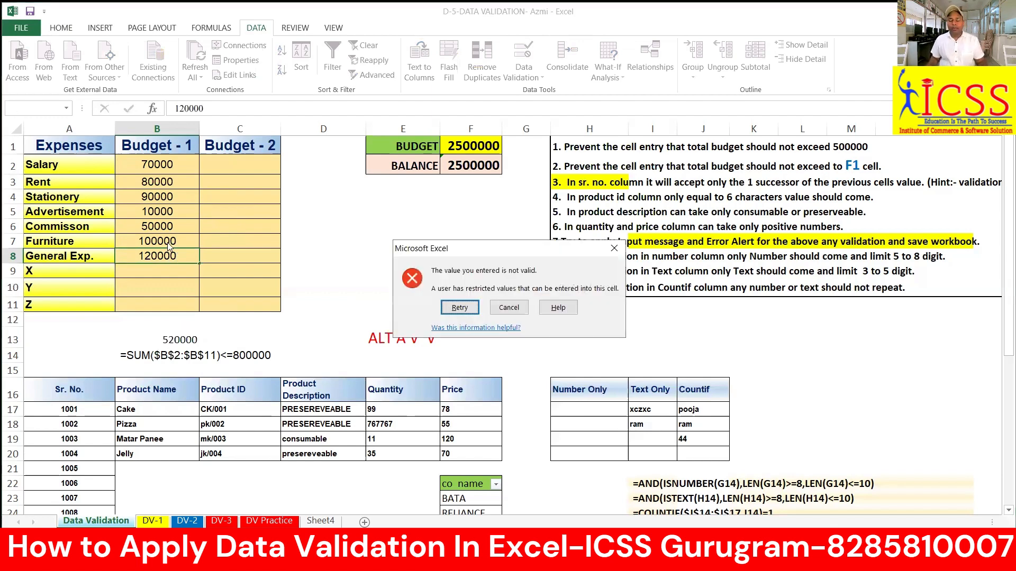
key("Return")
type("65000")
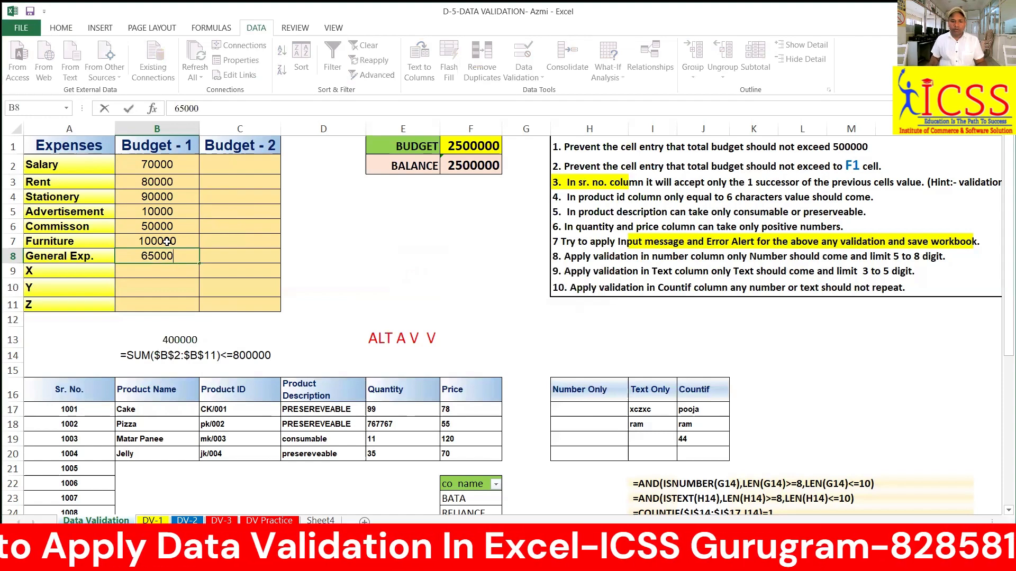
key("Return")
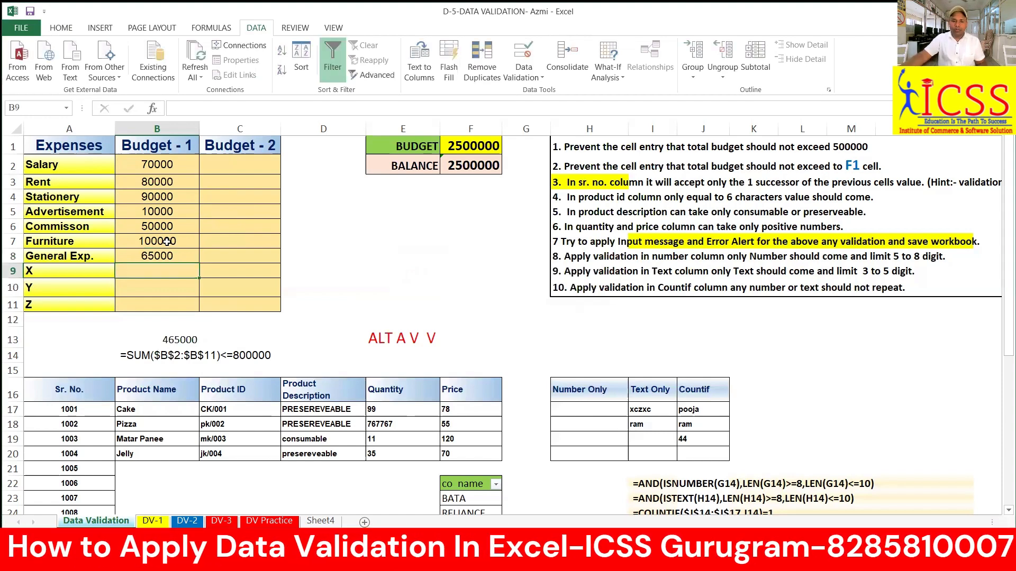
Change the custom validation limit for the Budget - 1 cells B2:B11 so the formula reads =SUM($B$2:$B$11)<=800000
left_click_drag(155, 171, 145, 307)
key("alt+a")
key("v")
key("v")
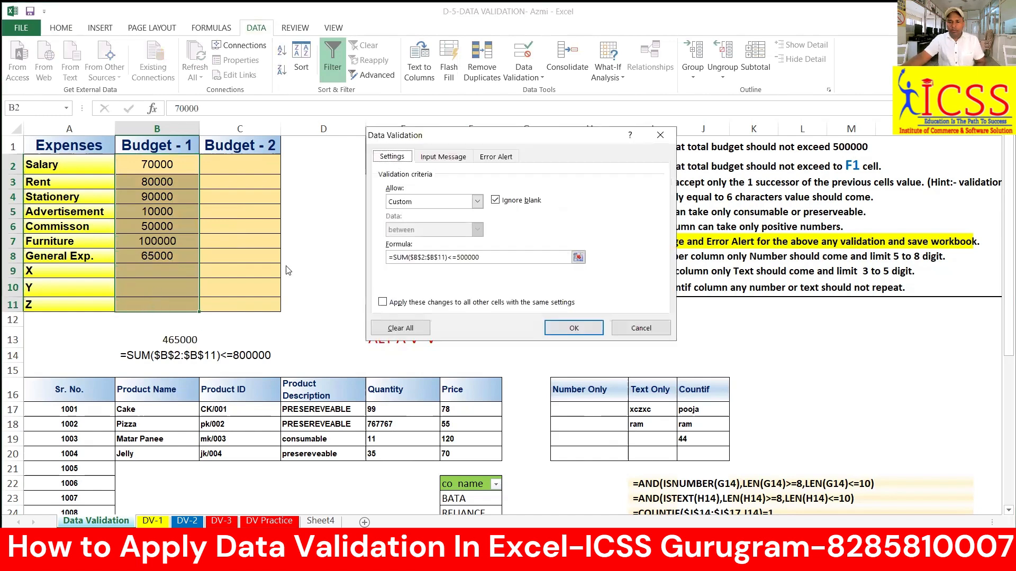
left_click(458, 256)
key("Delete")
type("8+")
key("Right")
key("BackSpace")
key("BackSpace")
key("BackSpace")
key("BackSpace")
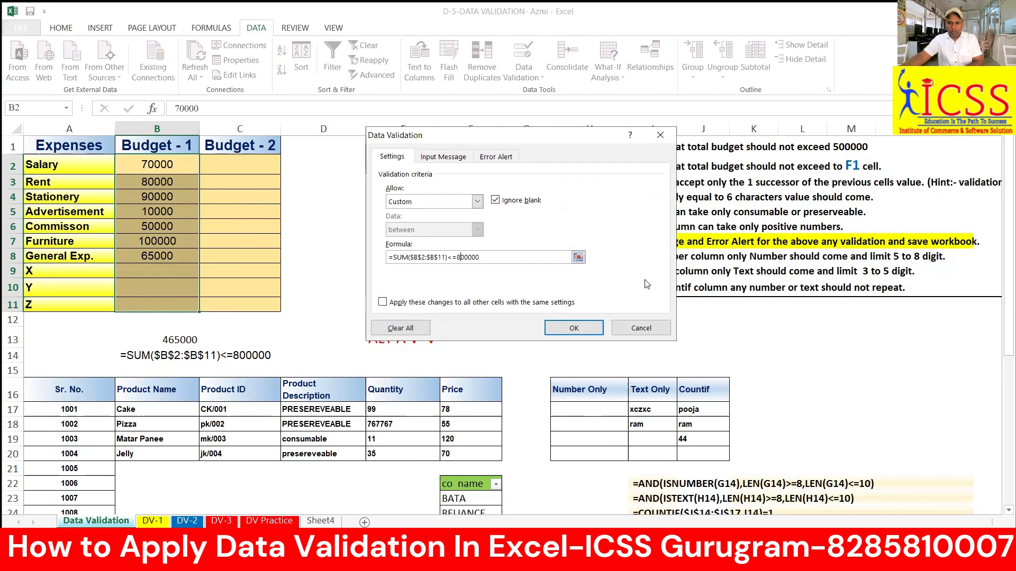
left_click(574, 326)
Enter 130000 as the Budget - 1 amount for X in B9
left_click(166, 268)
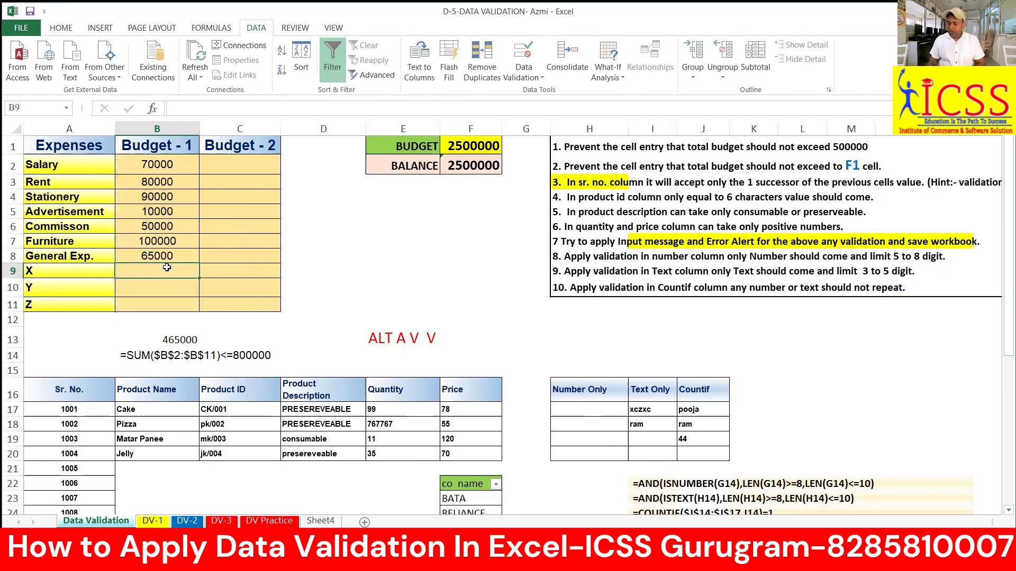
type("13000")
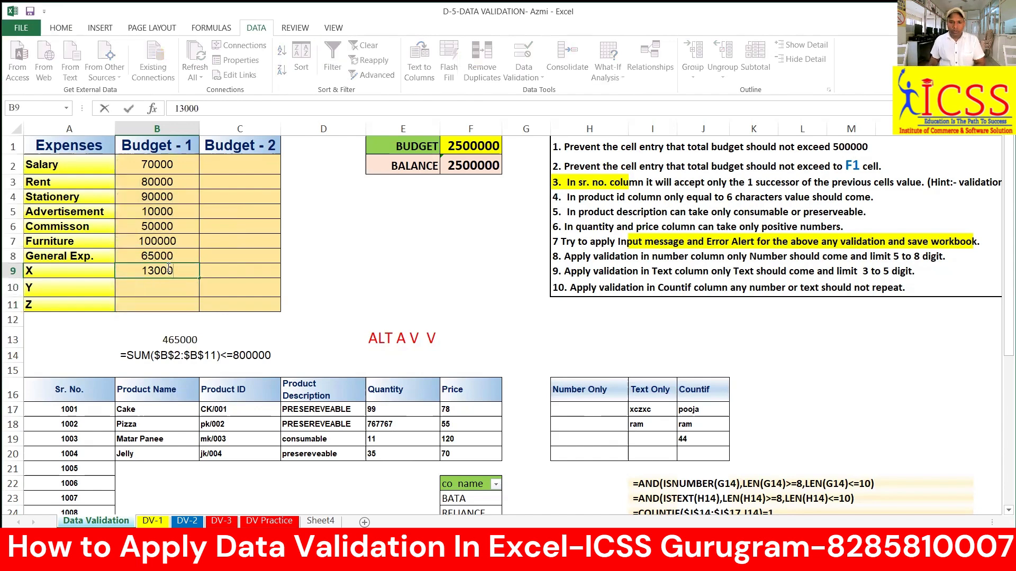
type("0")
key("Return")
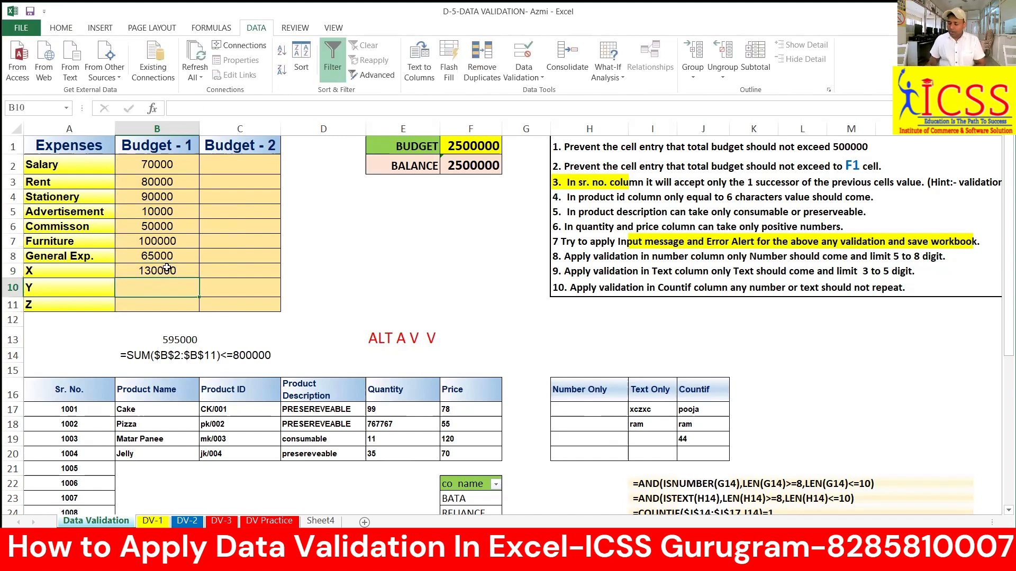
Test the 800000 limit by trying to enter 250000 as the Budget - 1 amount for Y in B10, then cancel the entry
type("250000")
key("Return")
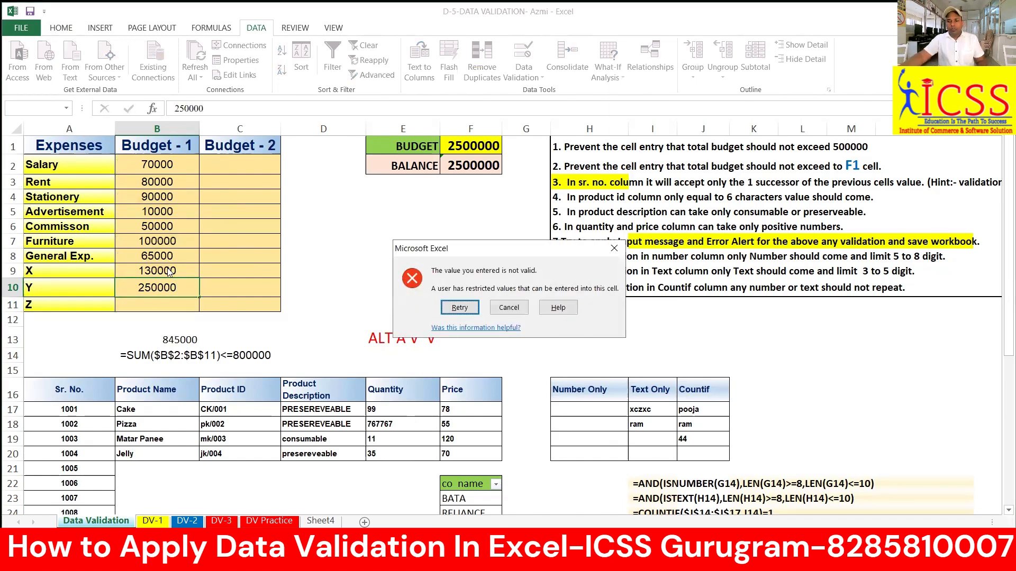
key("Escape")
Examine task 2 in the task list and the BUDGET amount in cell F1 that it refers to
left_click(574, 168)
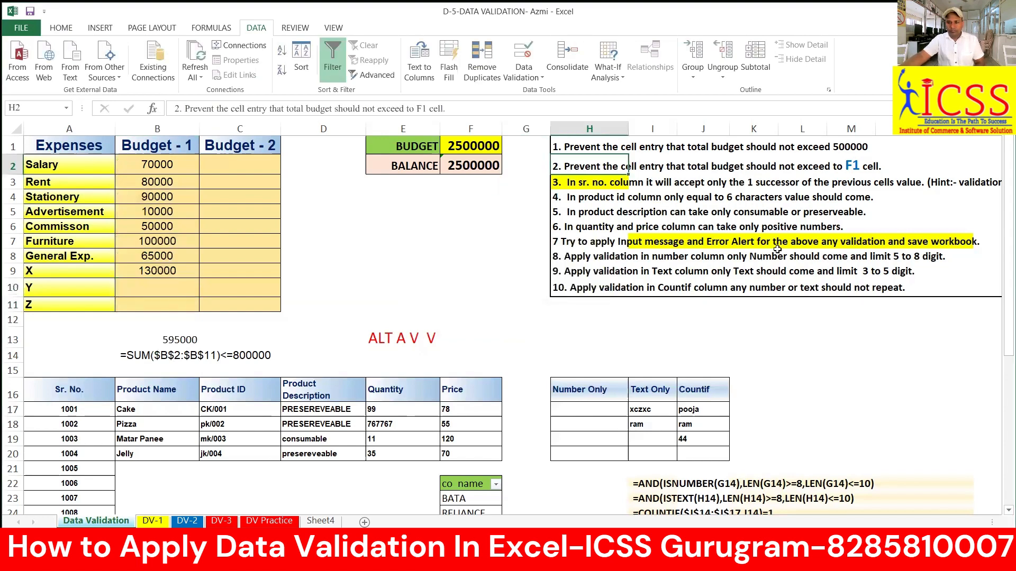
left_click(947, 128)
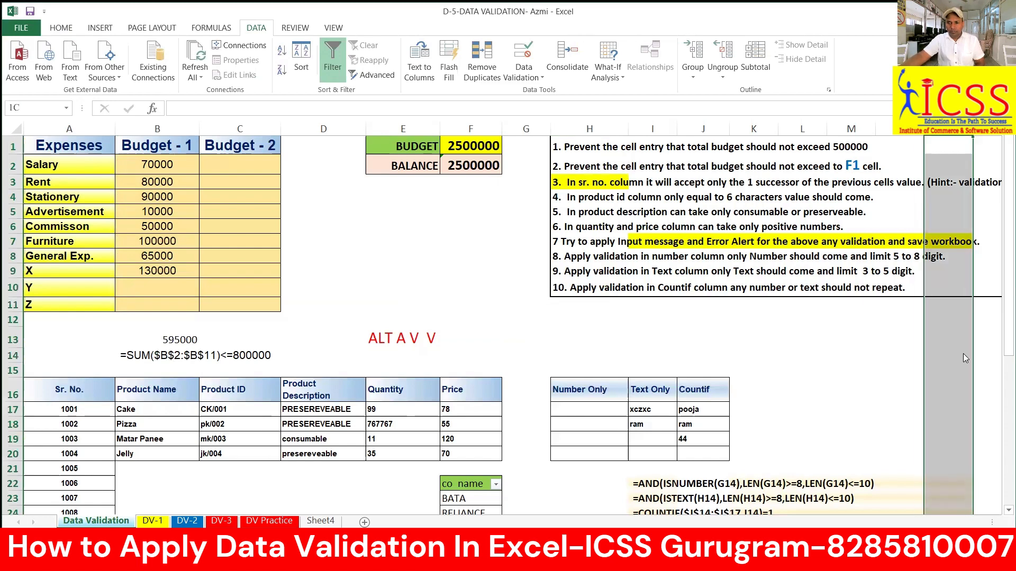
left_click(595, 165)
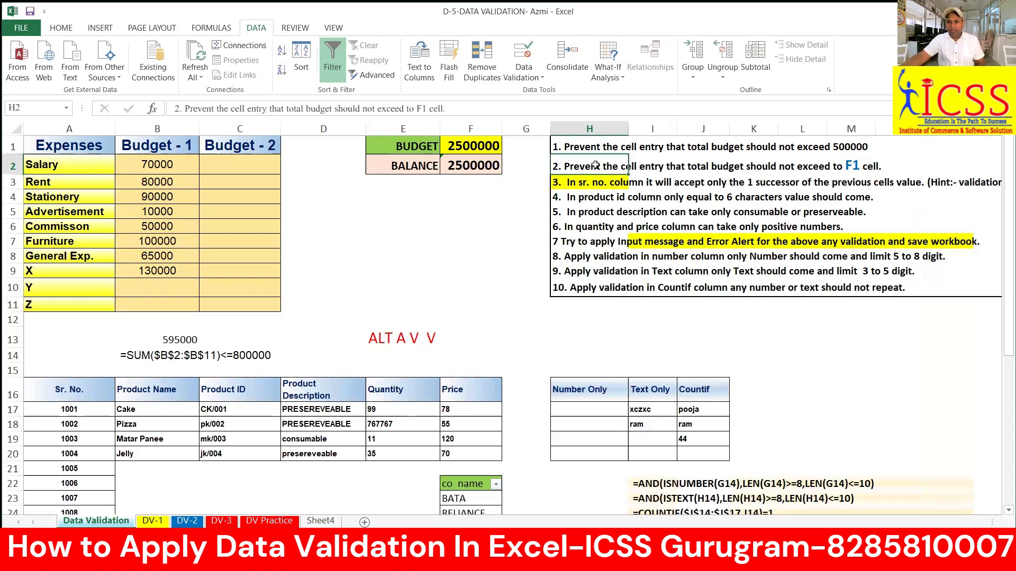
left_click(659, 167)
left_click(767, 168)
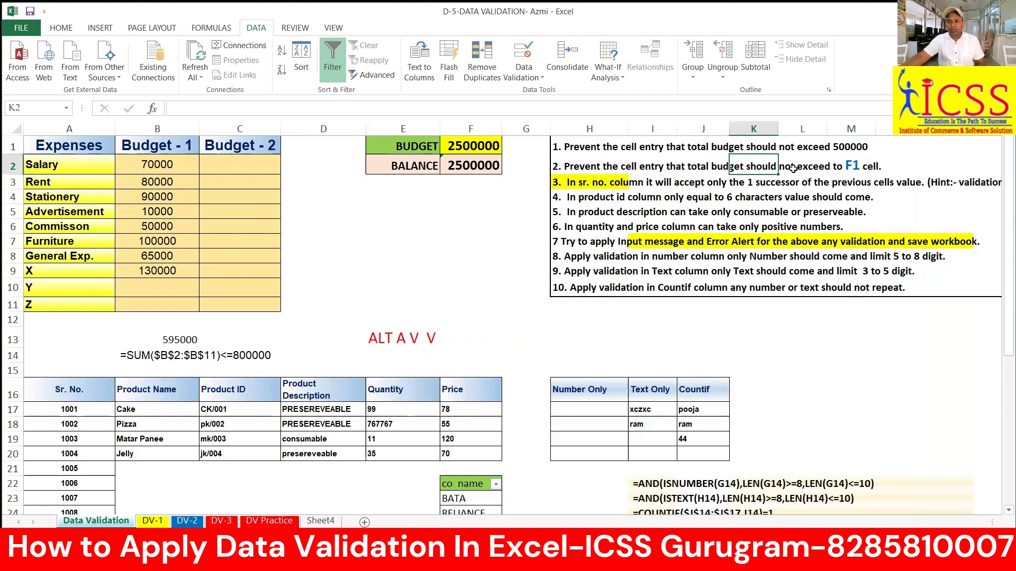
left_click(851, 168)
left_click(518, 214)
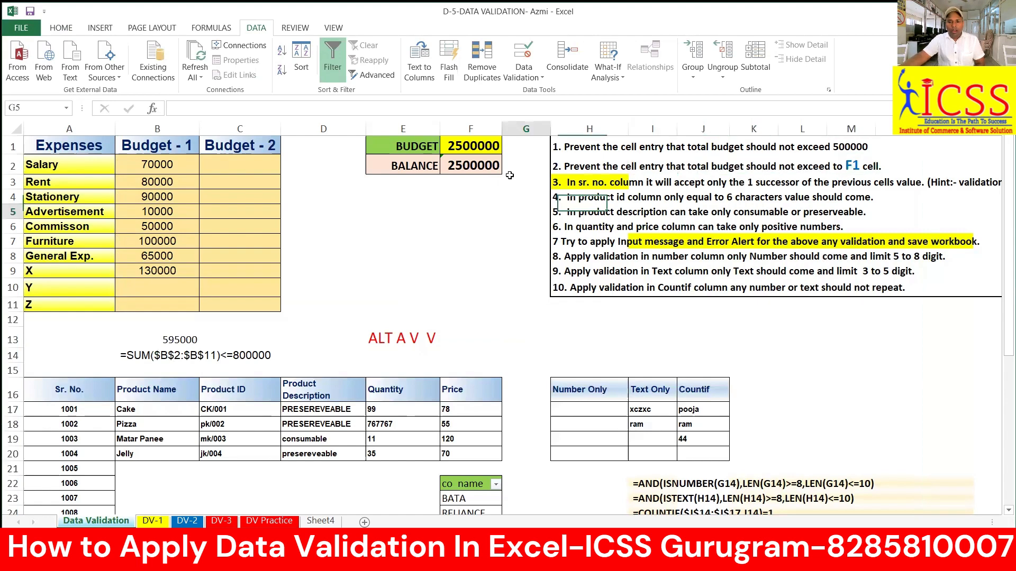
left_click(460, 143)
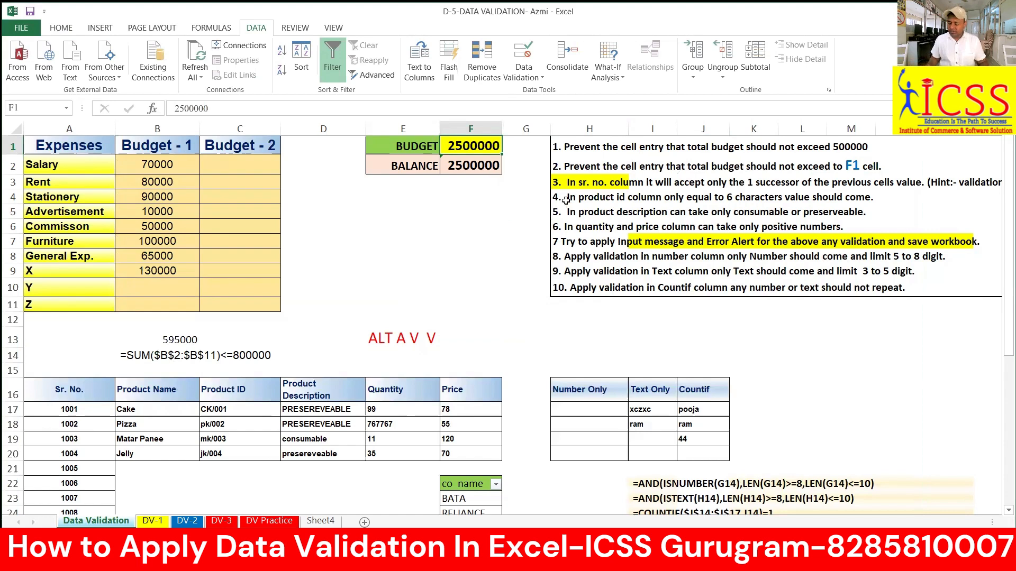
left_click_drag(582, 197, 640, 213)
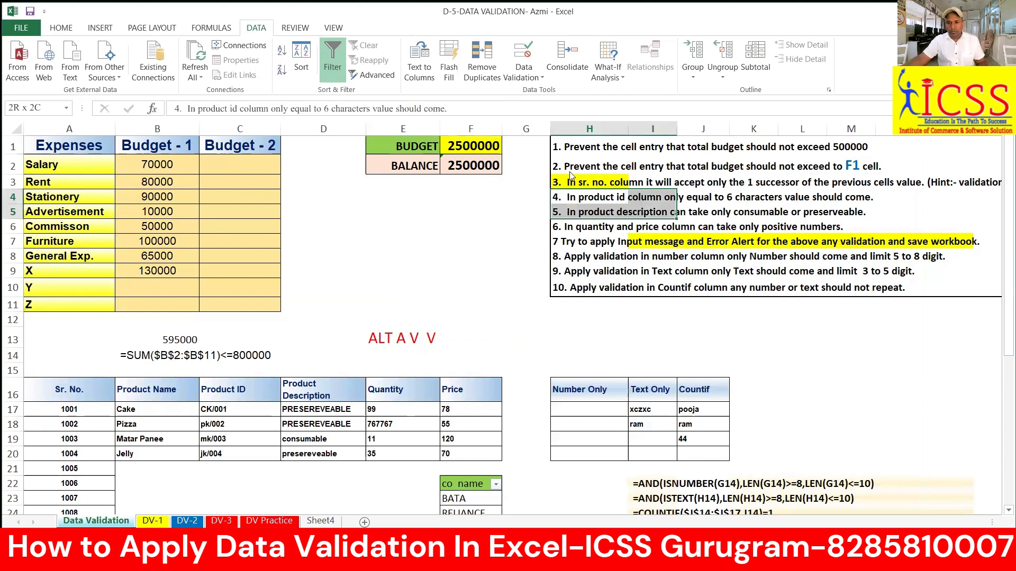
left_click_drag(582, 196, 753, 159)
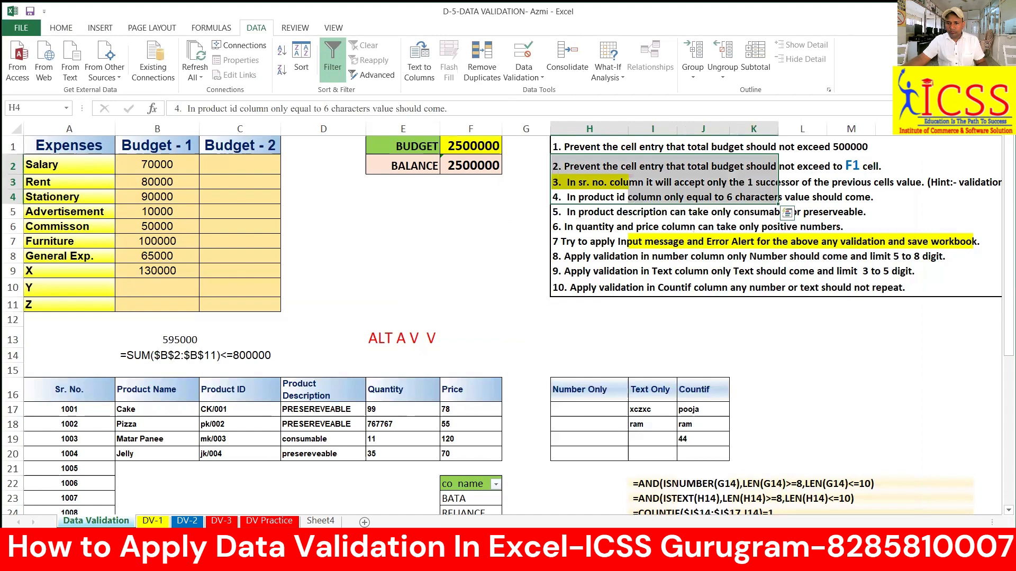
left_click(415, 256)
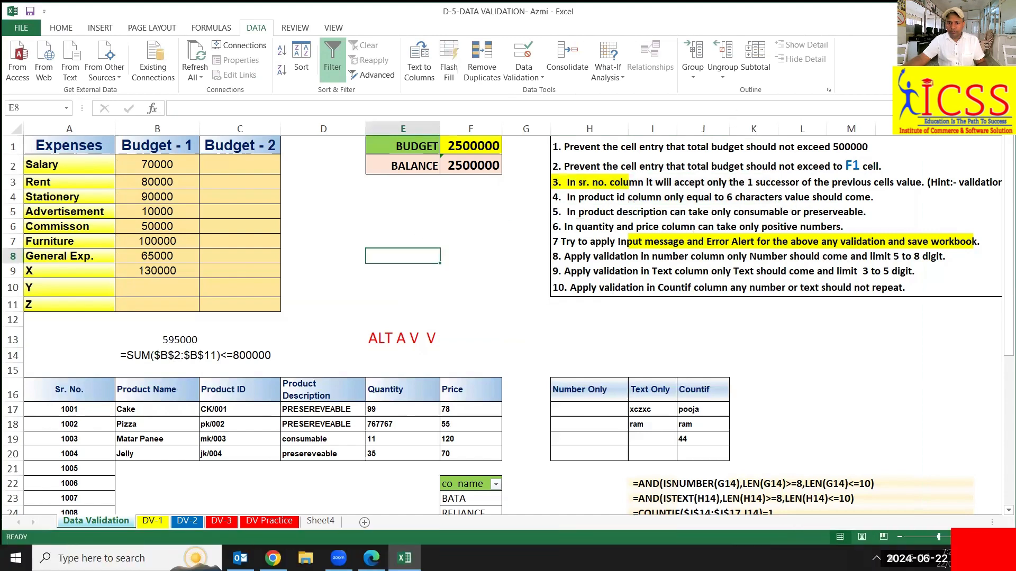
left_click(472, 147)
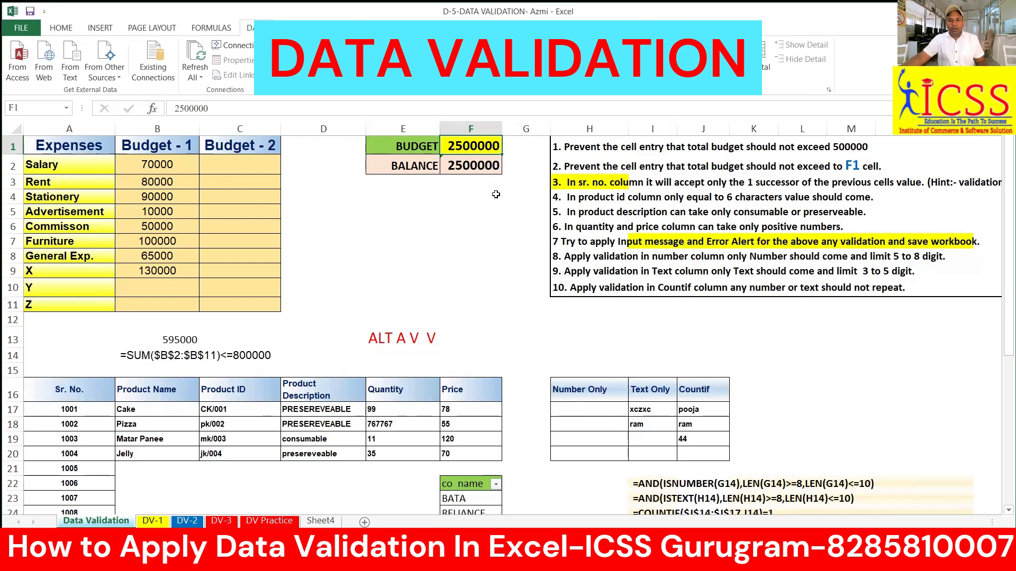
left_click(449, 178)
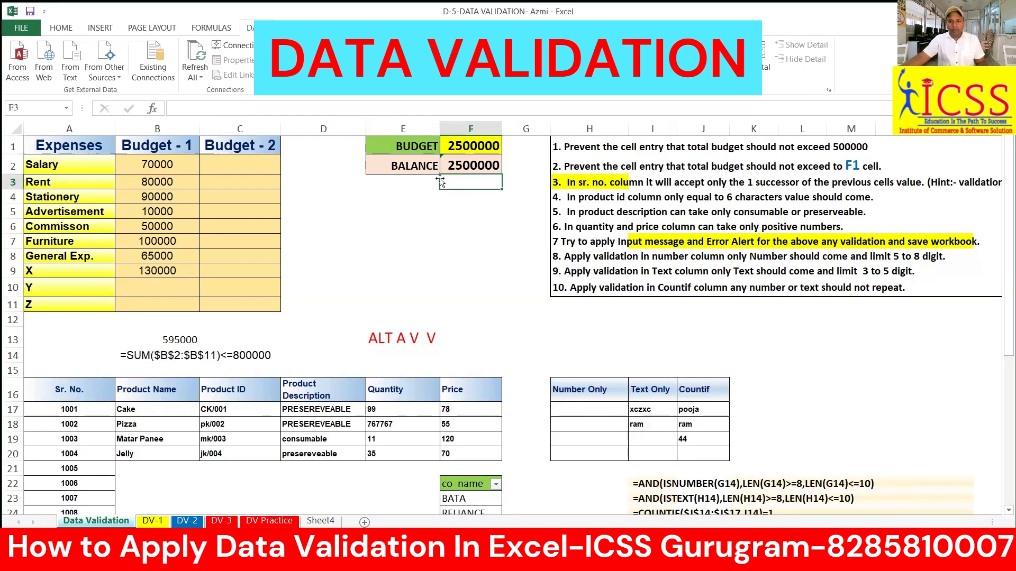
Set the BUDGET amount in F1 to 2000000 and move the BALANCE label and its amount down to E4:F4
left_click(474, 148)
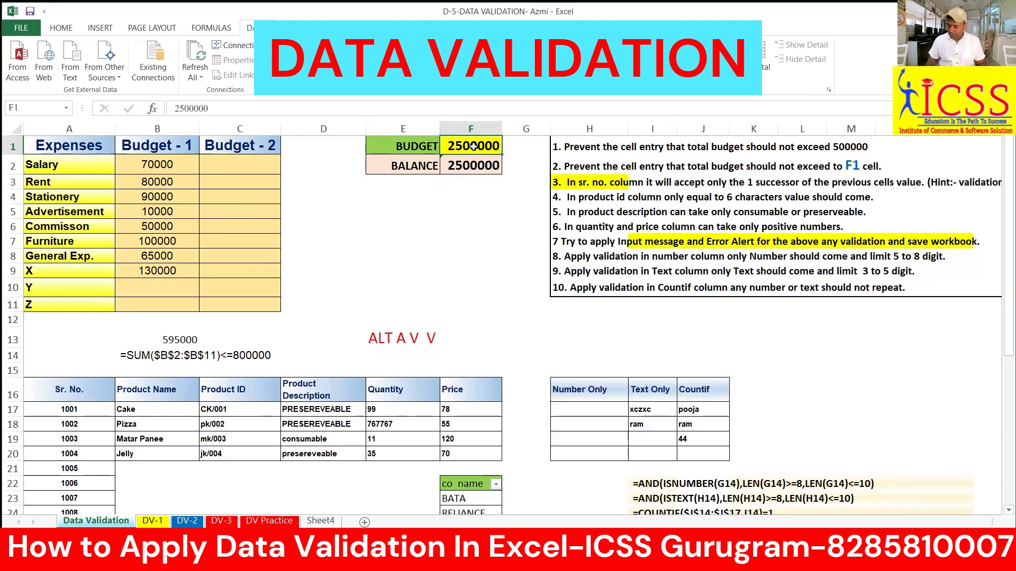
type("2")
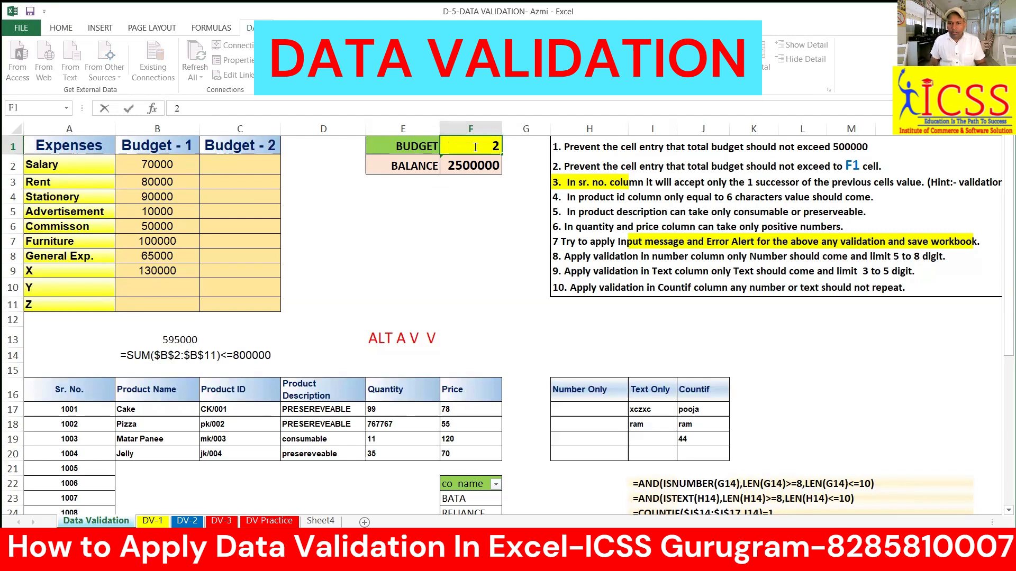
type("000000")
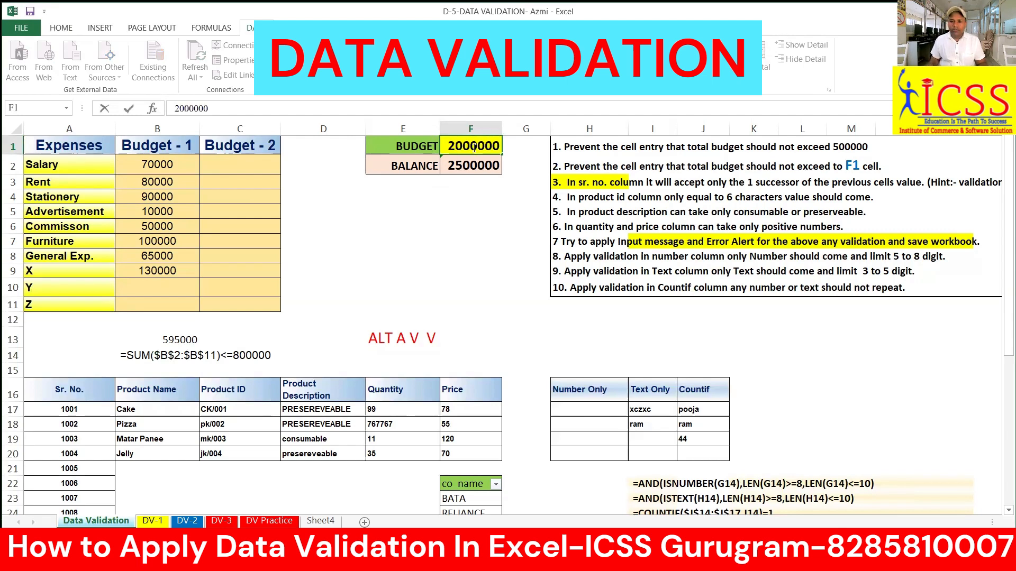
key("Return")
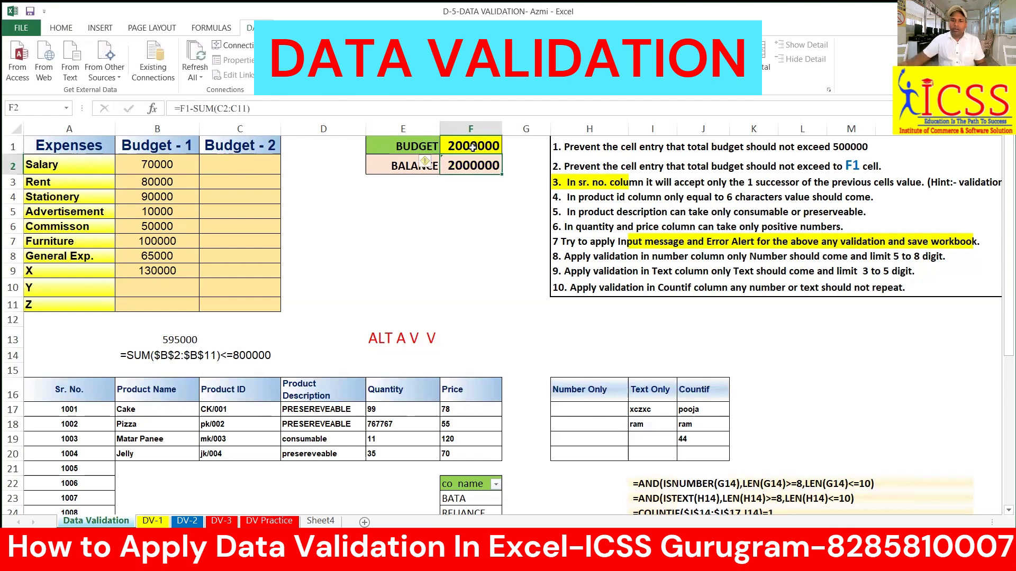
left_click_drag(414, 168, 423, 201)
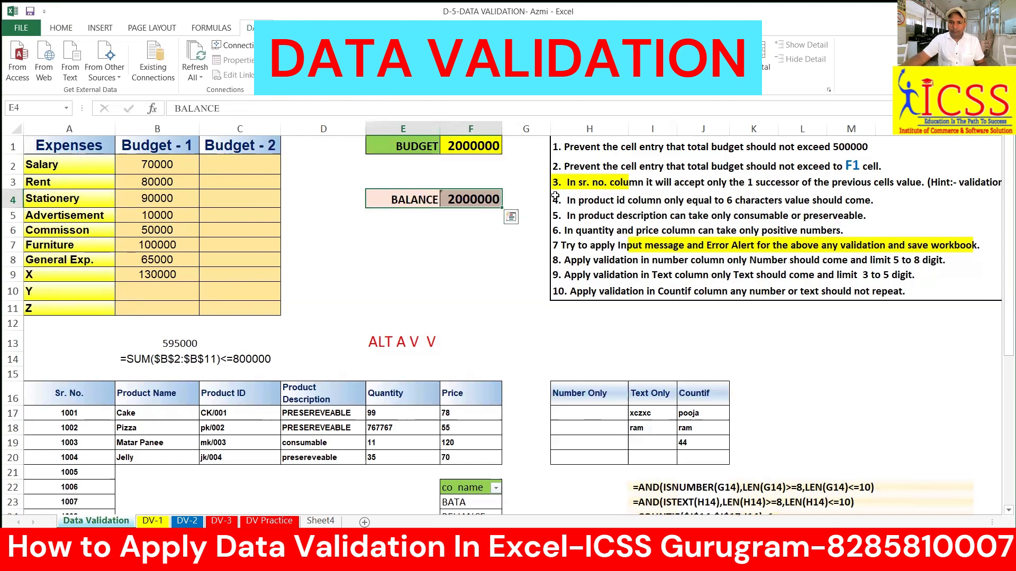
left_click(489, 166)
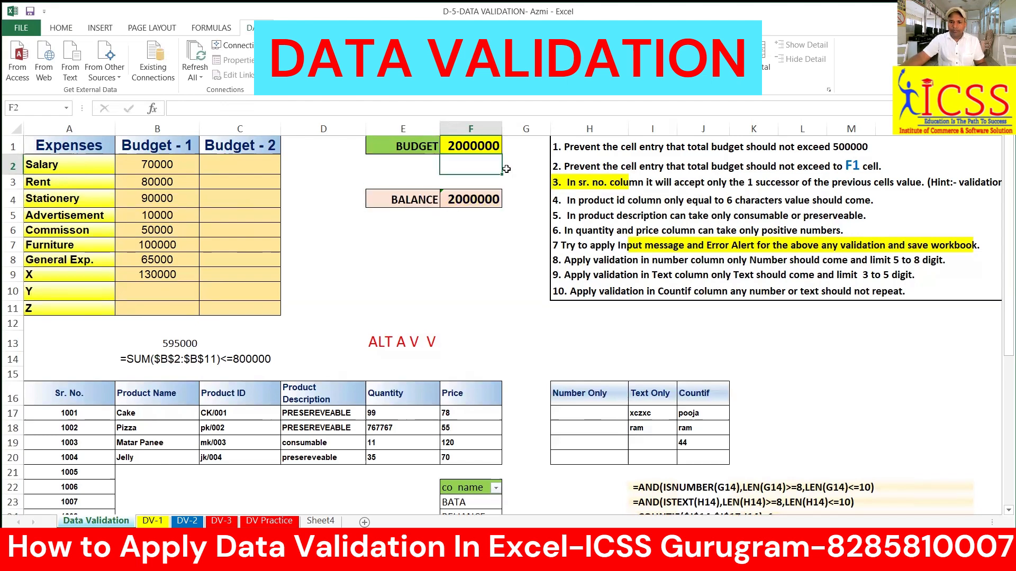
Start a data validation rule for the Budget - 2 cells C2:C11 with Custom as the allowed type
left_click(275, 185)
left_click_drag(234, 165, 233, 308)
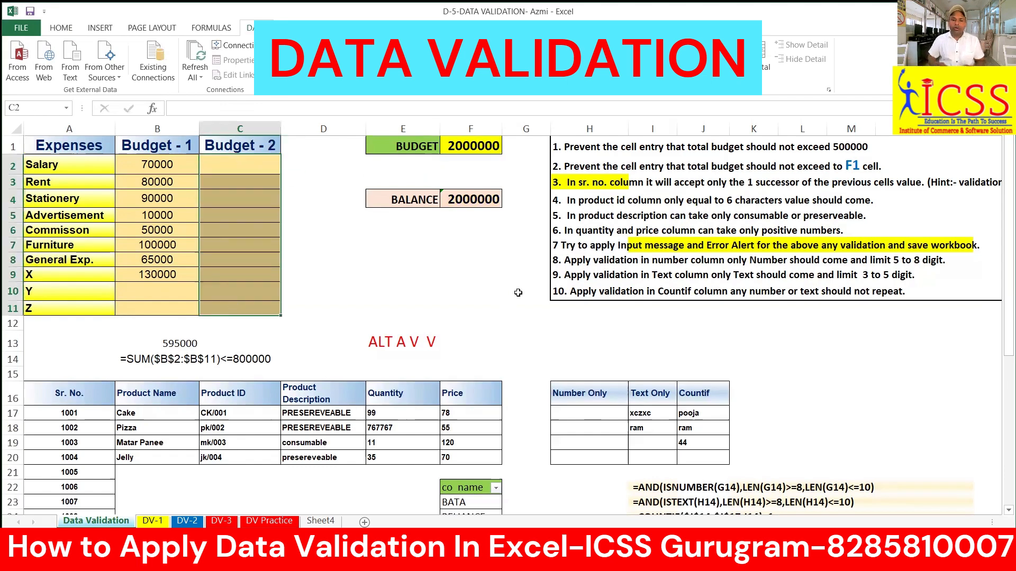
key("alt+a")
key("v")
key("v")
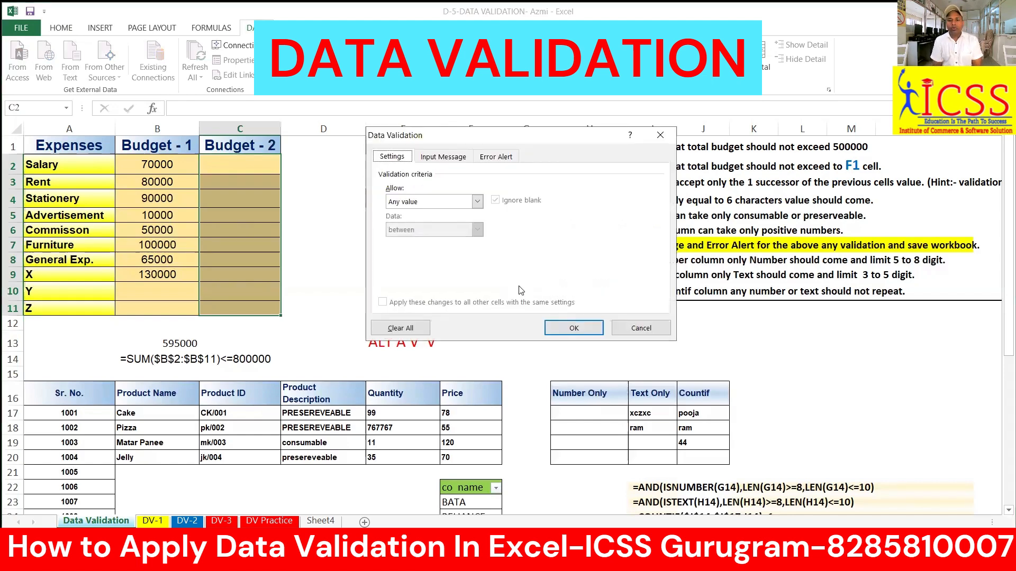
left_click(471, 202)
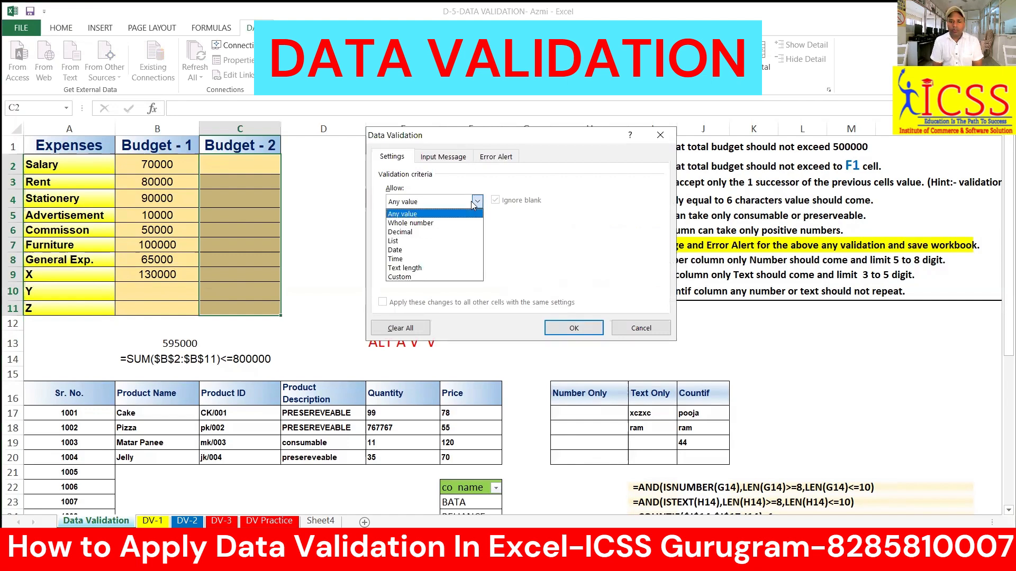
left_click(423, 278)
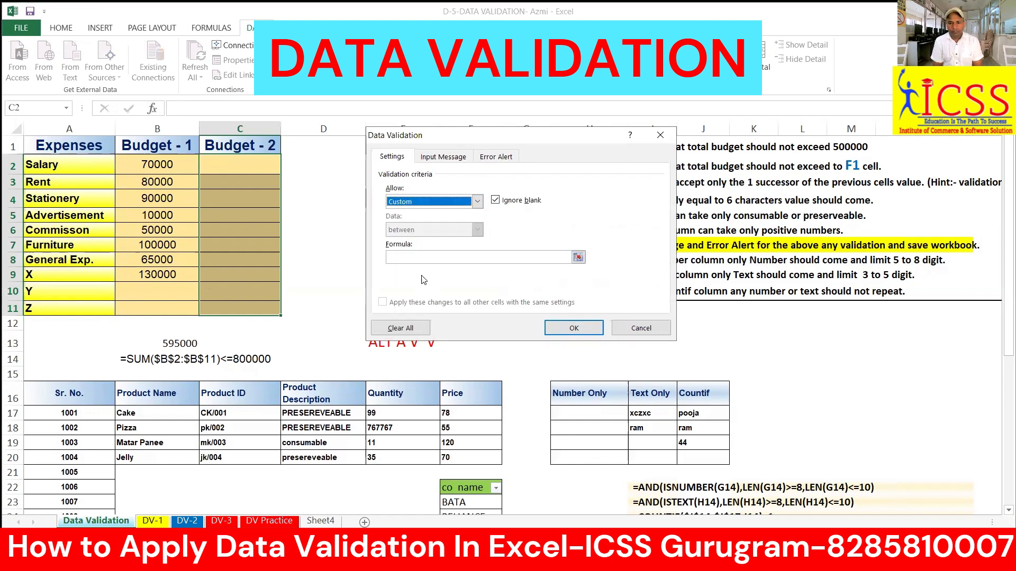
Begin the custom validation formula with =sum($C$2:$C$11)<=, using absolute references to the Budget - 2 cells
left_click(430, 257)
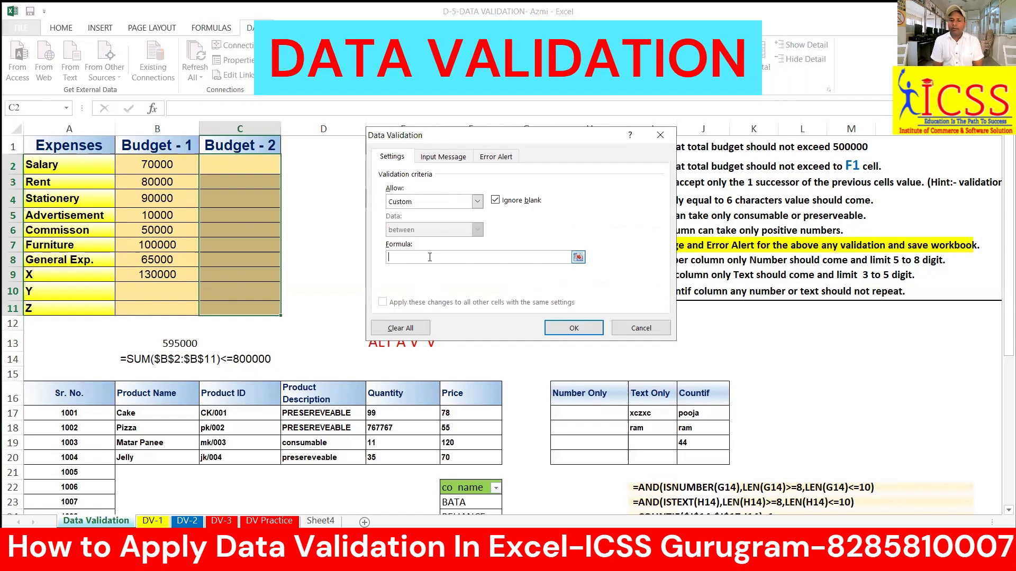
left_click_drag(251, 164, 251, 274)
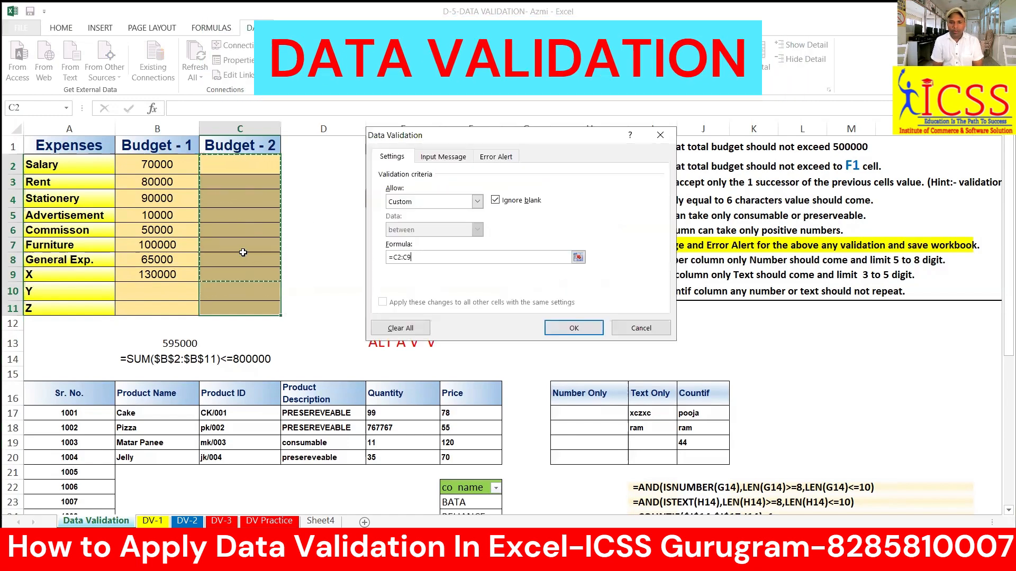
left_click_drag(411, 258, 395, 259)
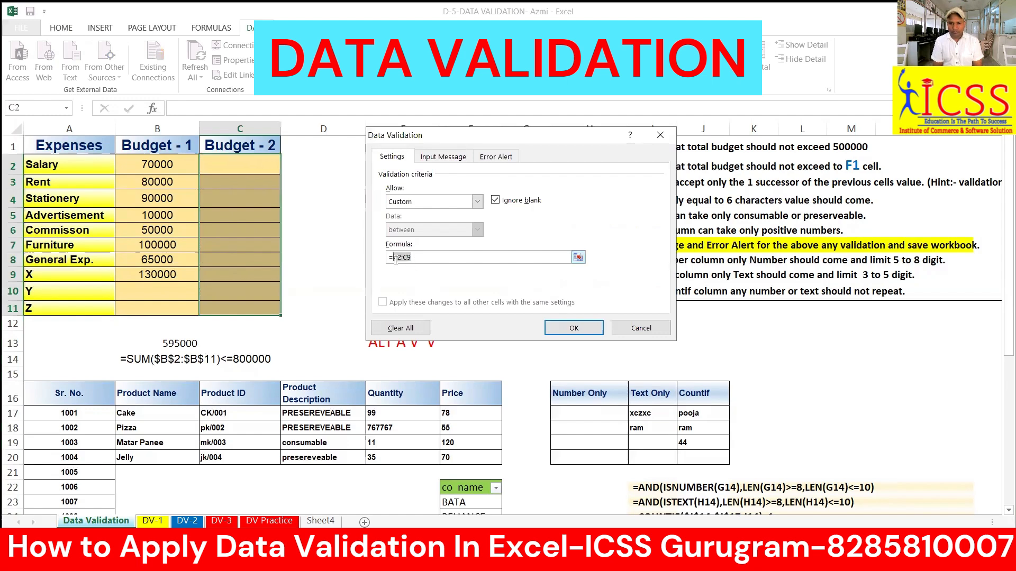
type("sum(")
left_click_drag(257, 164, 257, 306)
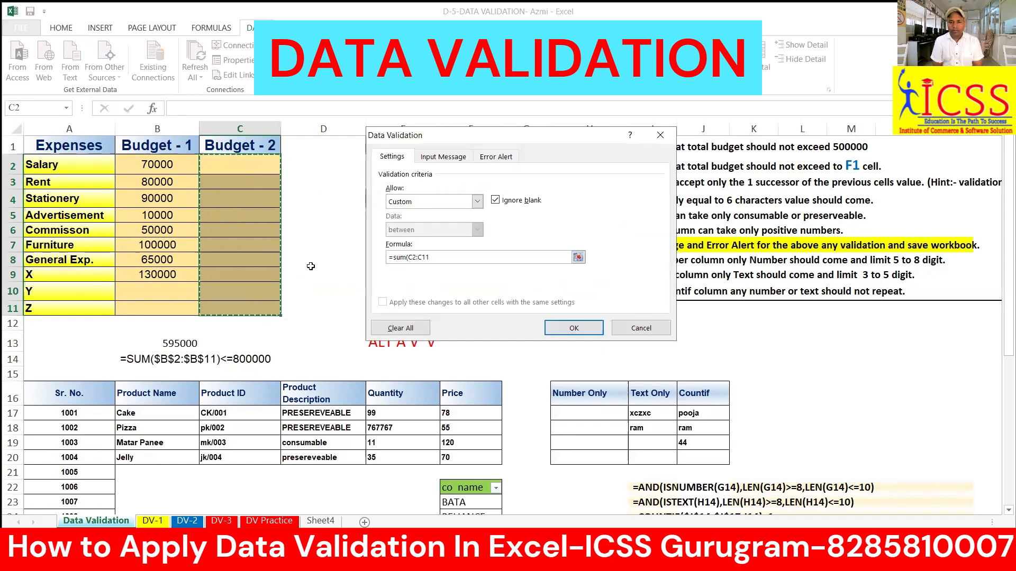
key("F4")
type(")<=")
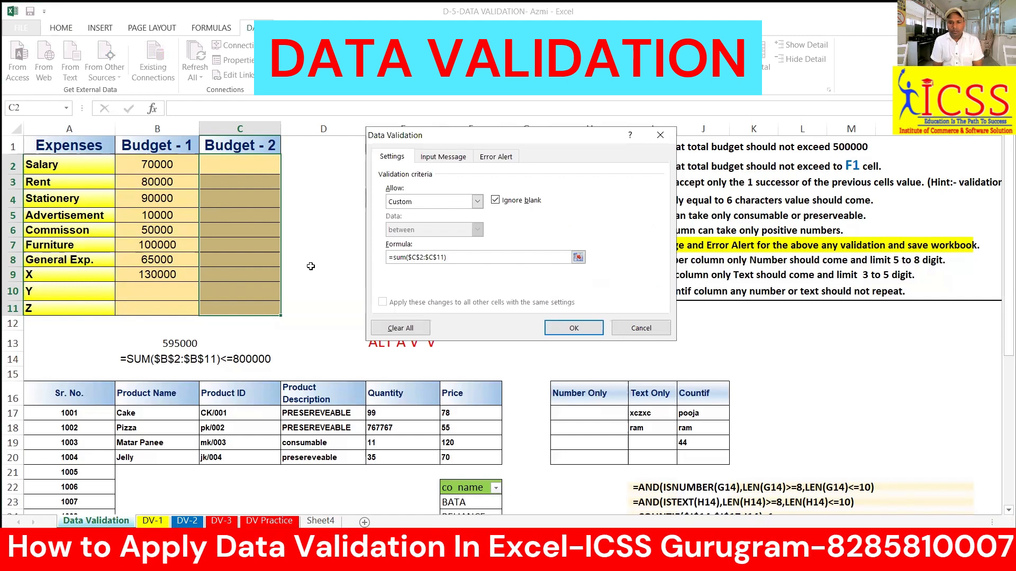
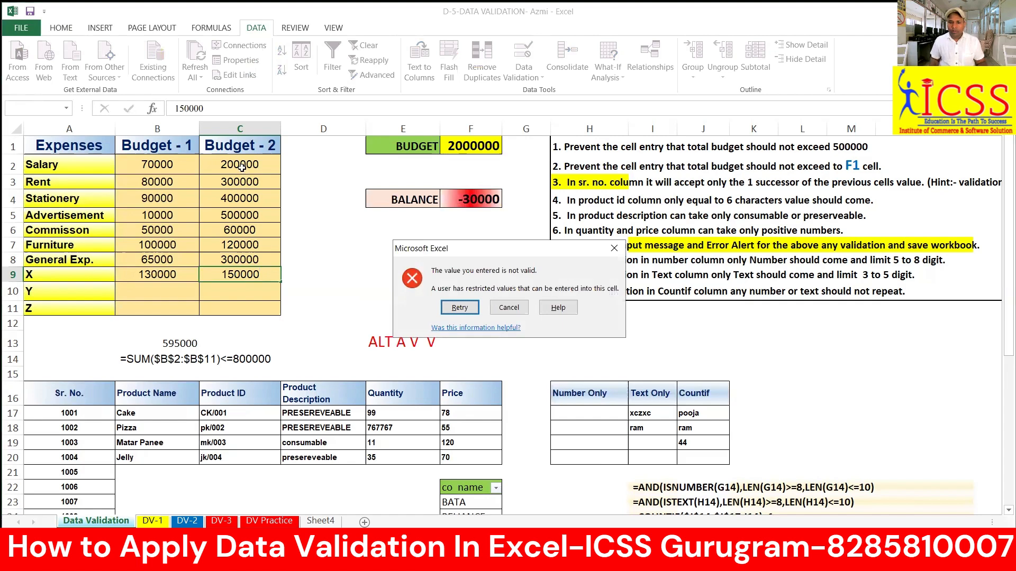
Discard the 150000 entry in C9 and enter 120000 as the Budget - 2 amount for X
key("Escape")
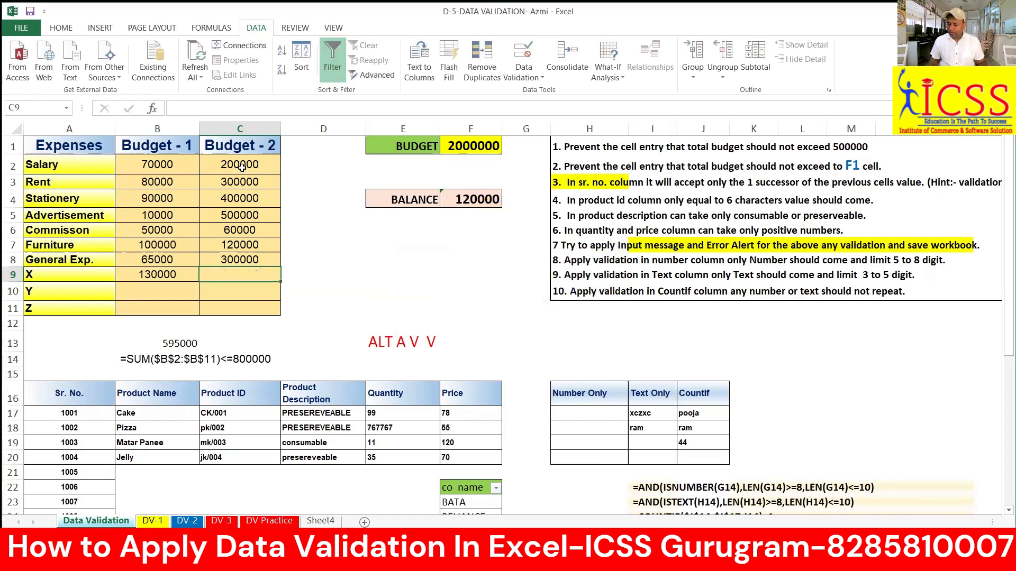
type("12000")
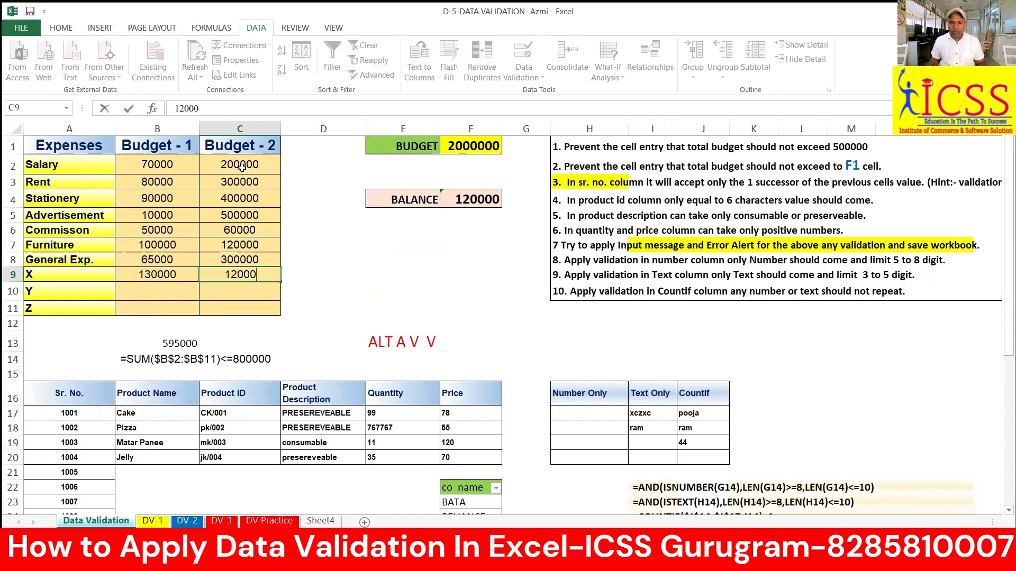
type("0")
key("Return")
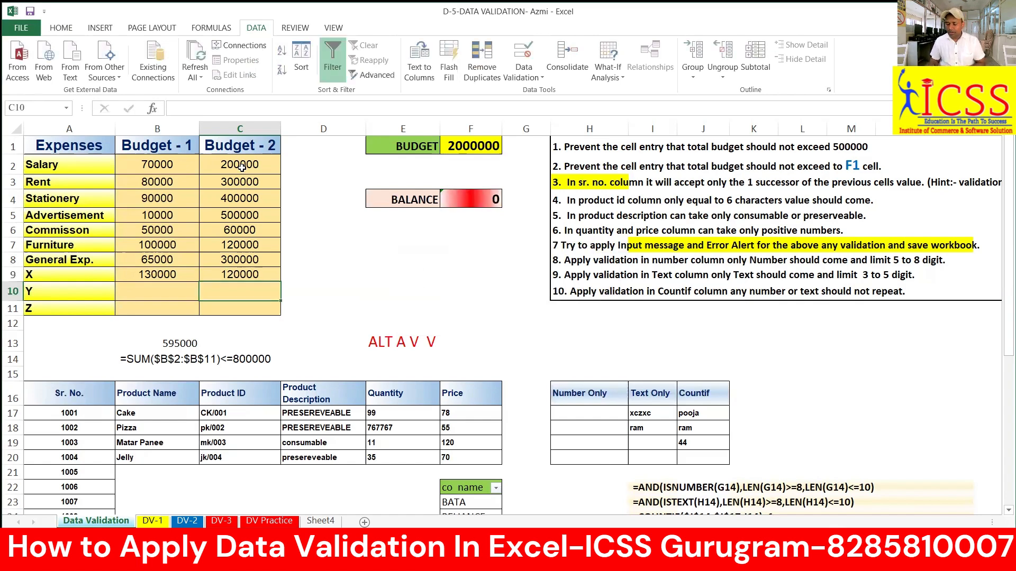
Test the Budget - 2 limit by trying to enter 1 for Y in C10, then cancel the entry
type("1")
key("Return")
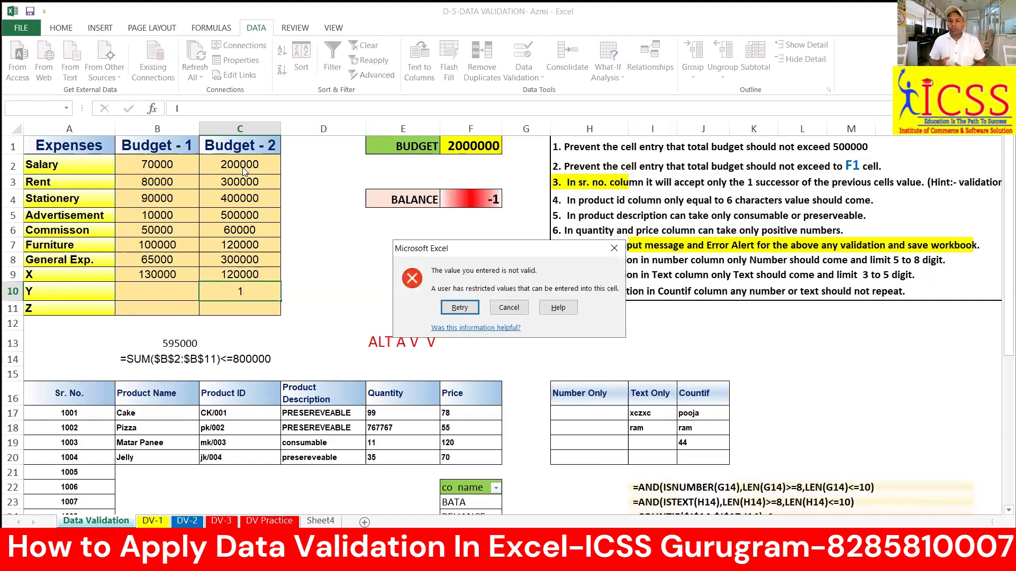
key("Escape")
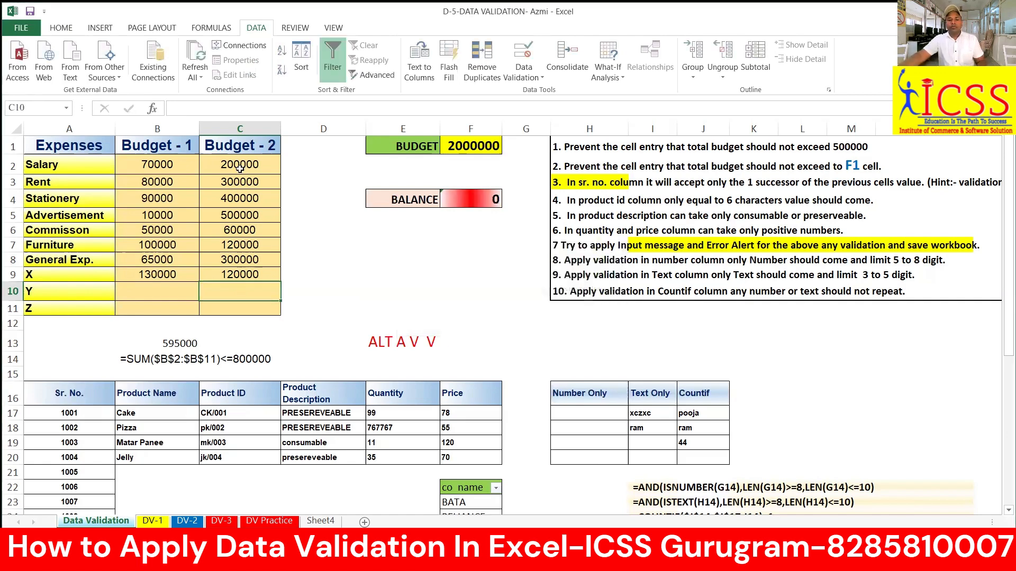
Raise the BUDGET amount in F1 to 2500000
double_click(456, 144)
key("Delete")
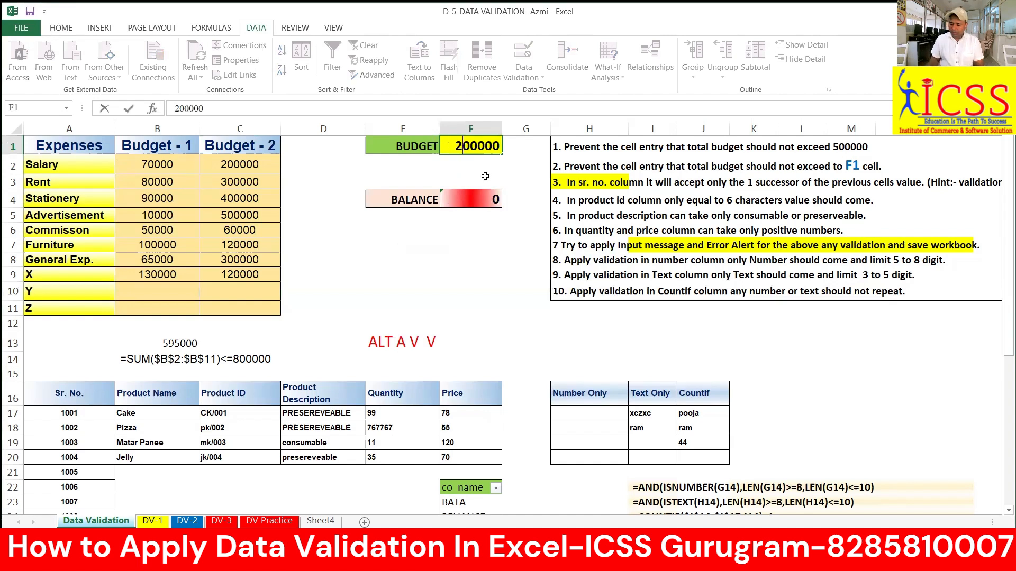
type("5")
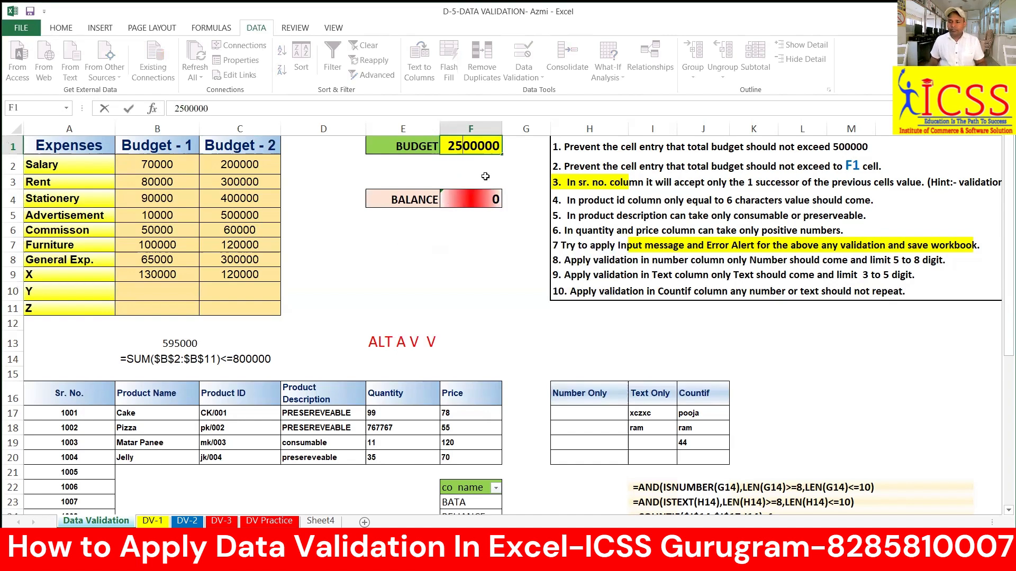
key("Return")
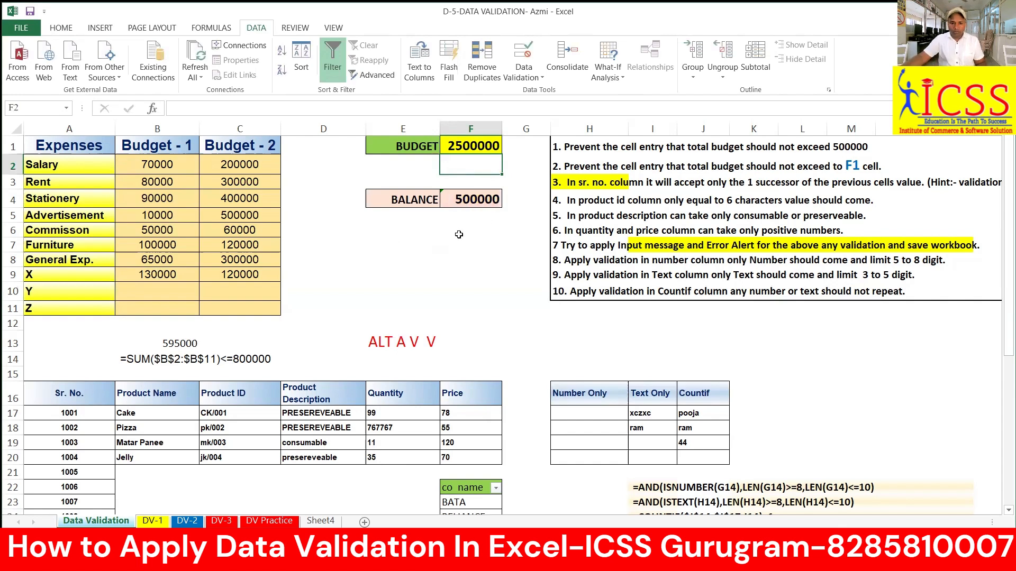
Enter 230000 as the Budget - 2 amount for Y in C10
left_click(279, 291)
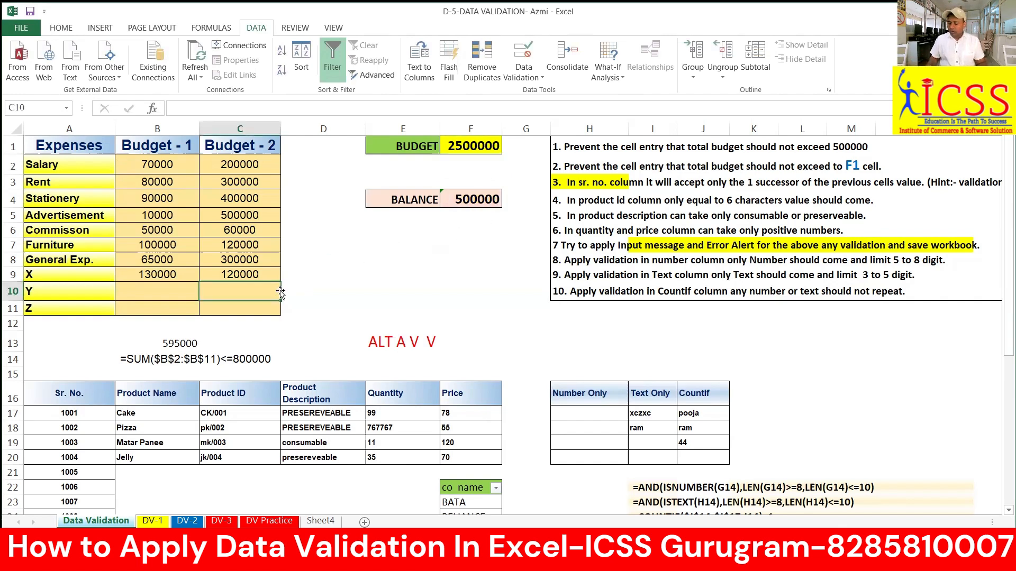
type("23000")
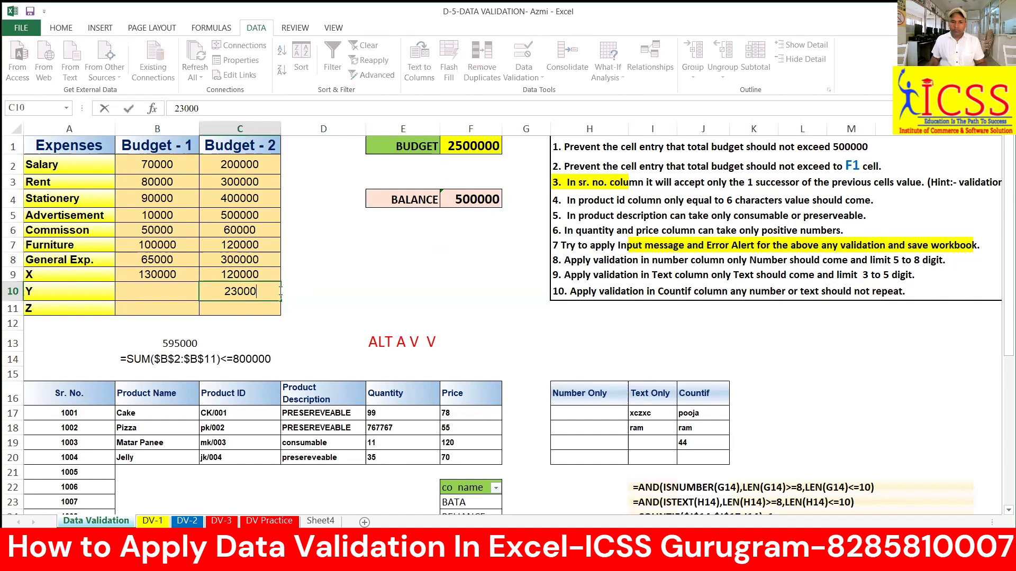
type("0")
key("Return")
Clear the BALANCE amount in F4 and rebuild it with the formula =F1-SUM(C2:C11)
left_click(479, 201)
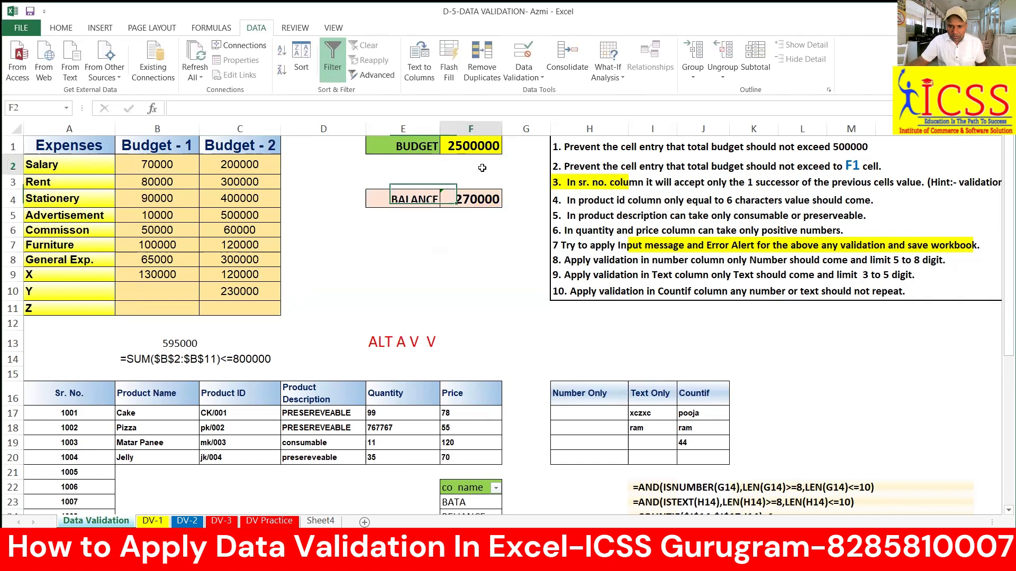
key("Delete")
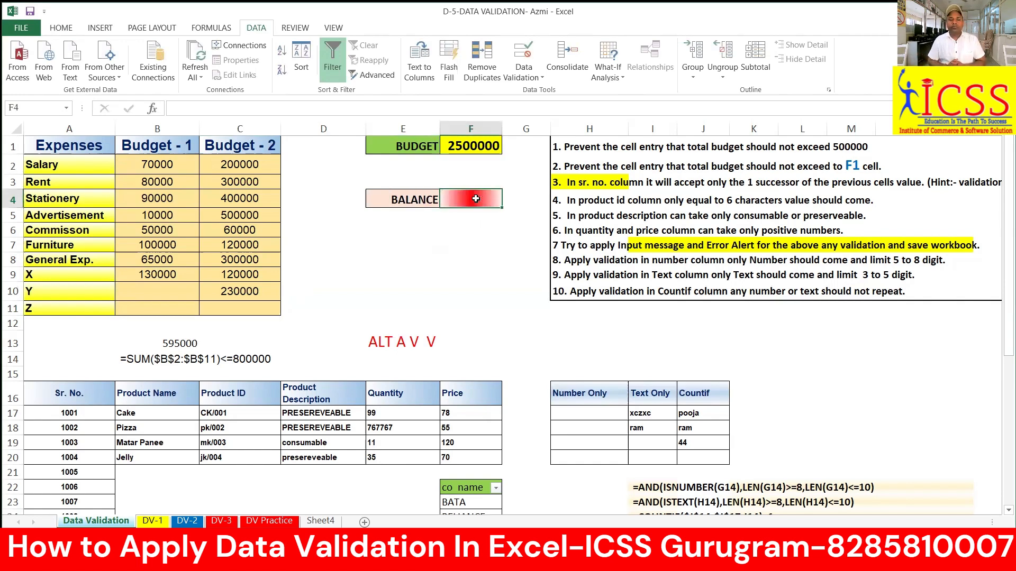
type("=")
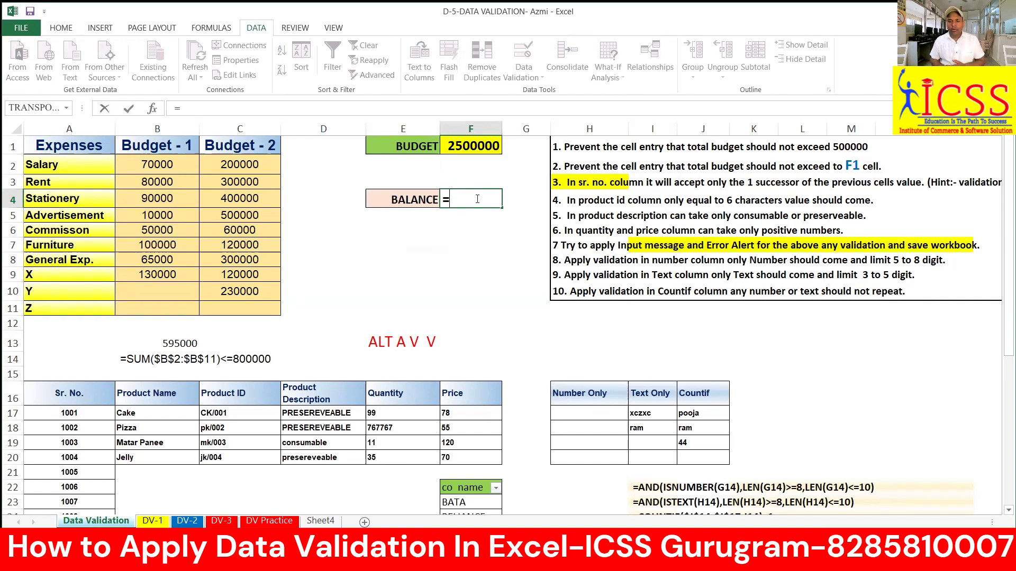
left_click(479, 142)
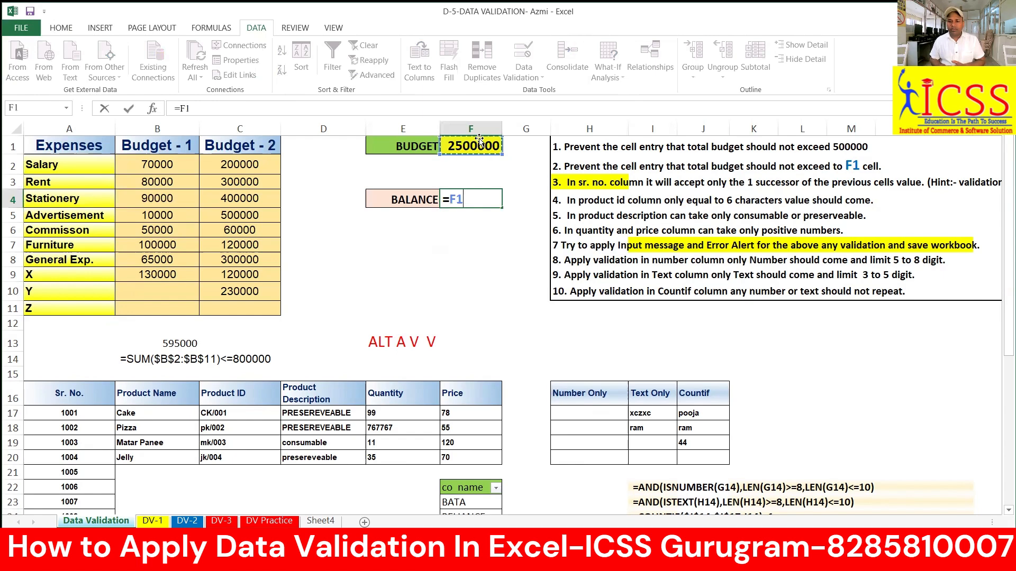
type("-")
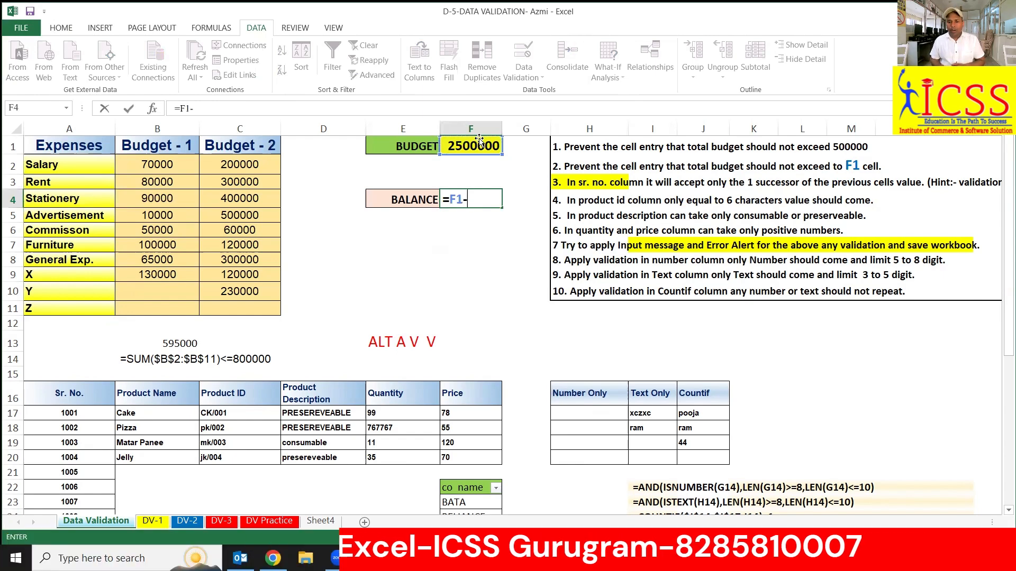
type("sum")
key("Tab")
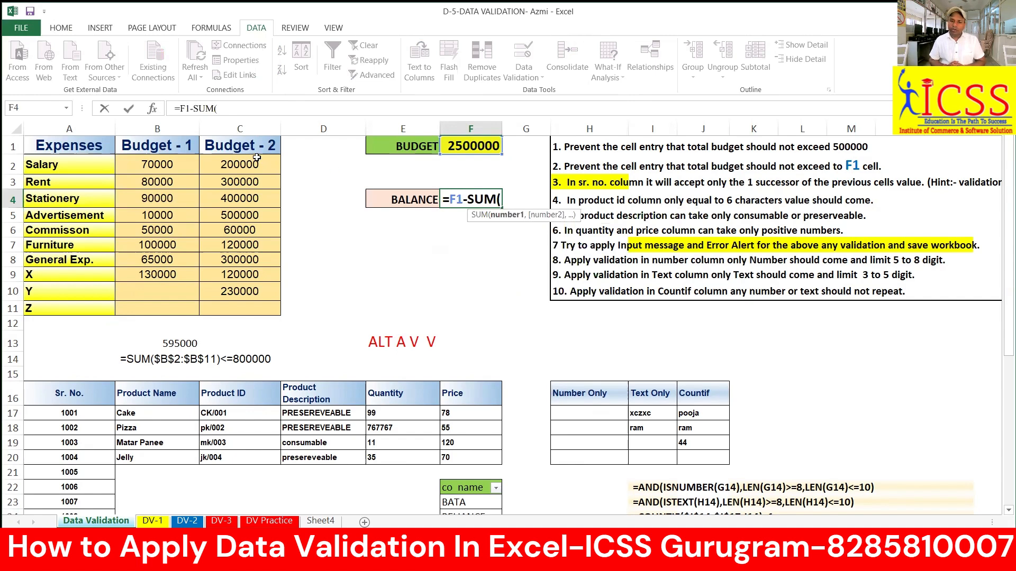
left_click_drag(256, 157, 254, 305)
key("Return")
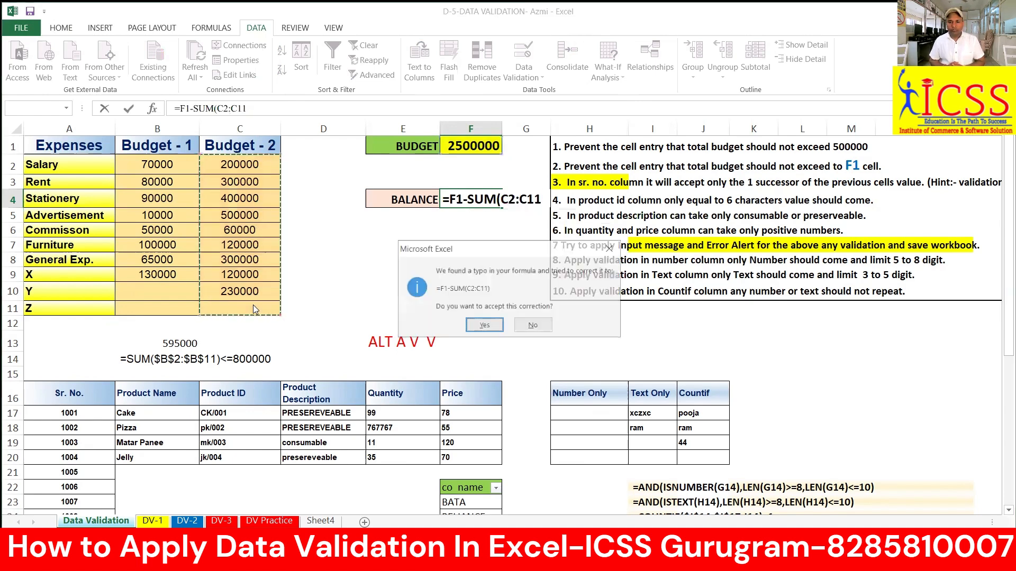
key("Return")
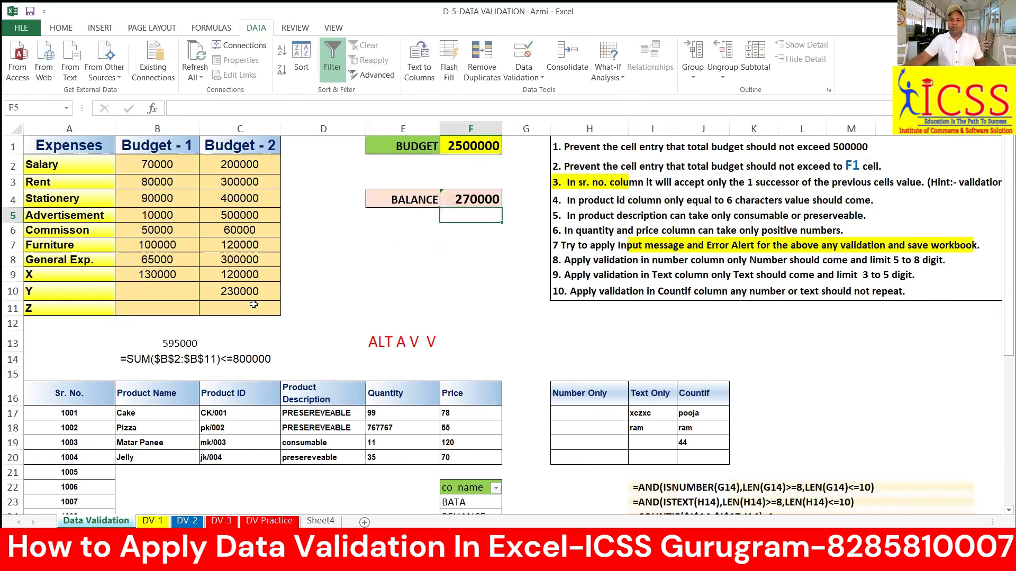
Review the Budget - 1 amounts and the BUDGET cell F1, then read task 3 about the Sr. No. column in the task list
left_click(472, 193)
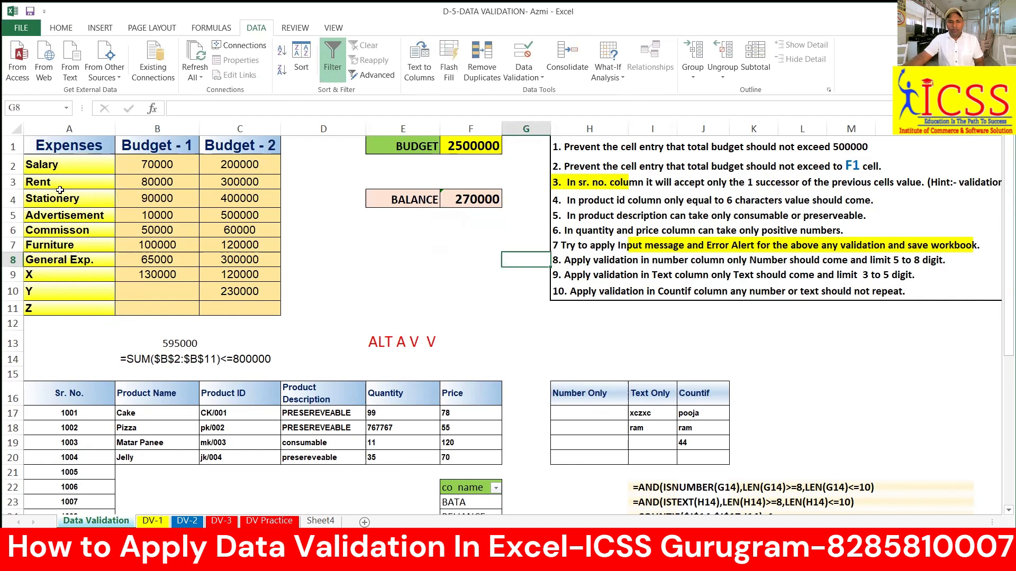
left_click_drag(151, 166, 154, 309)
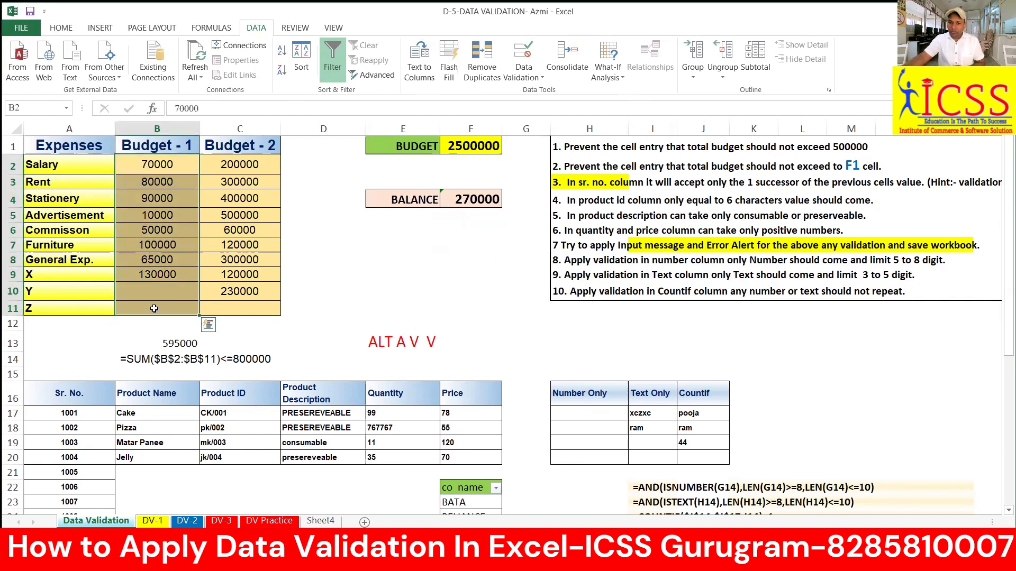
left_click(466, 148)
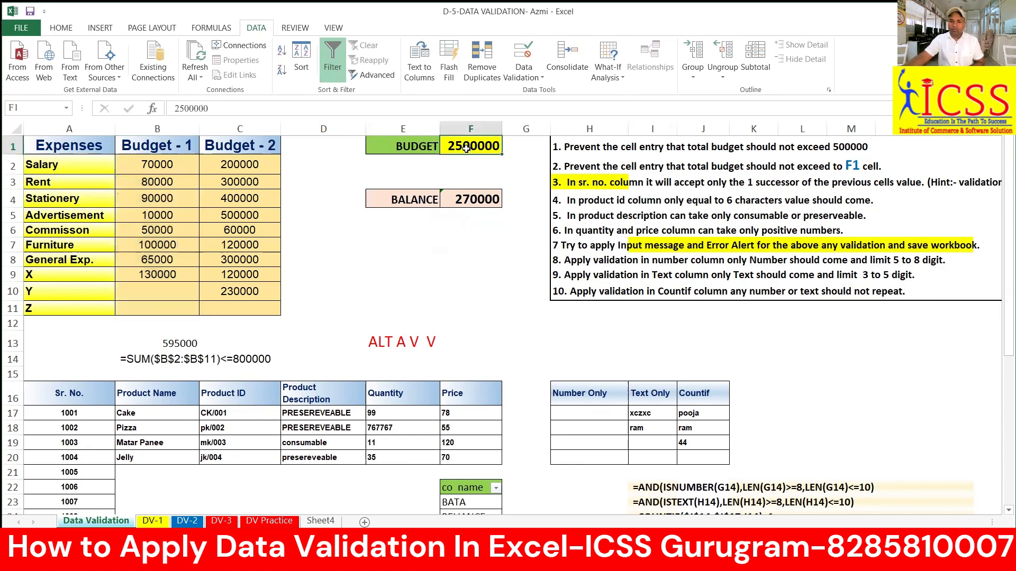
left_click(271, 230)
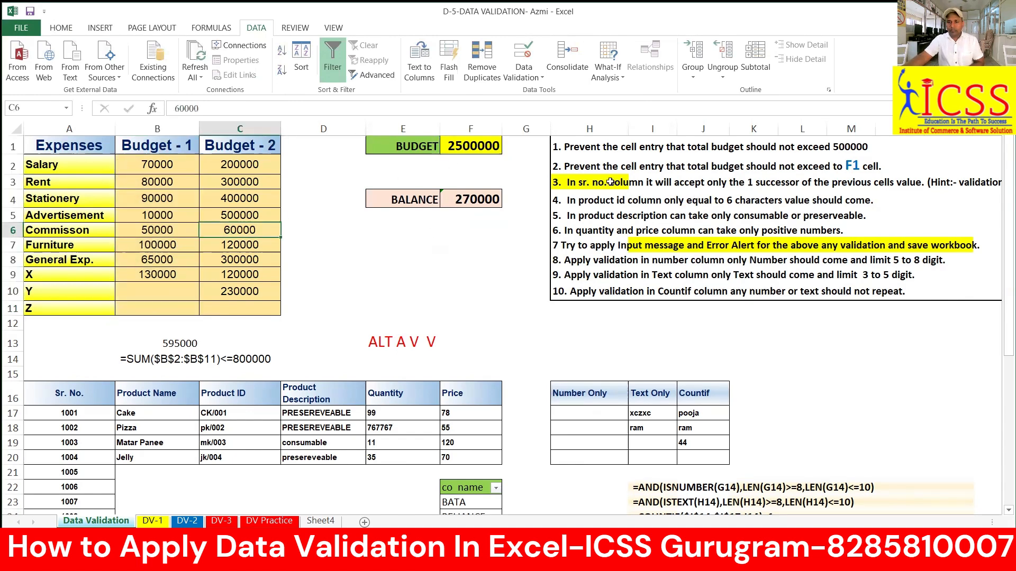
left_click(582, 182)
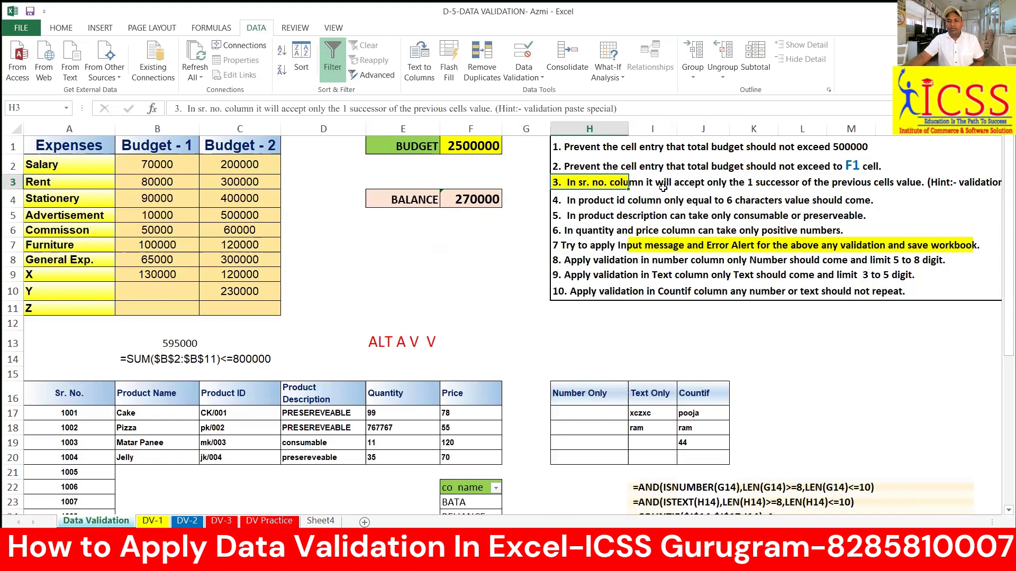
left_click(687, 182)
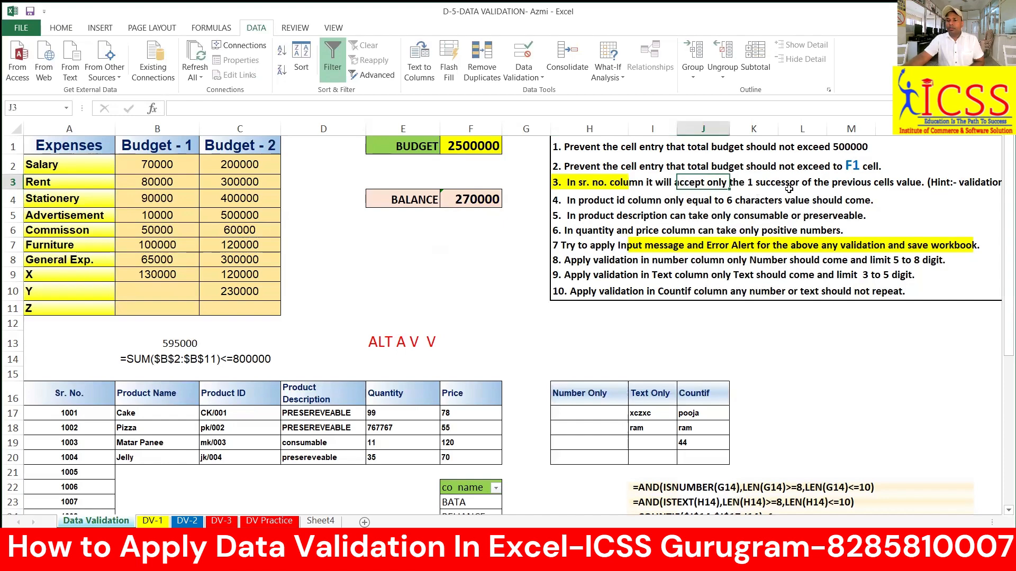
left_click(770, 184)
left_click(850, 183)
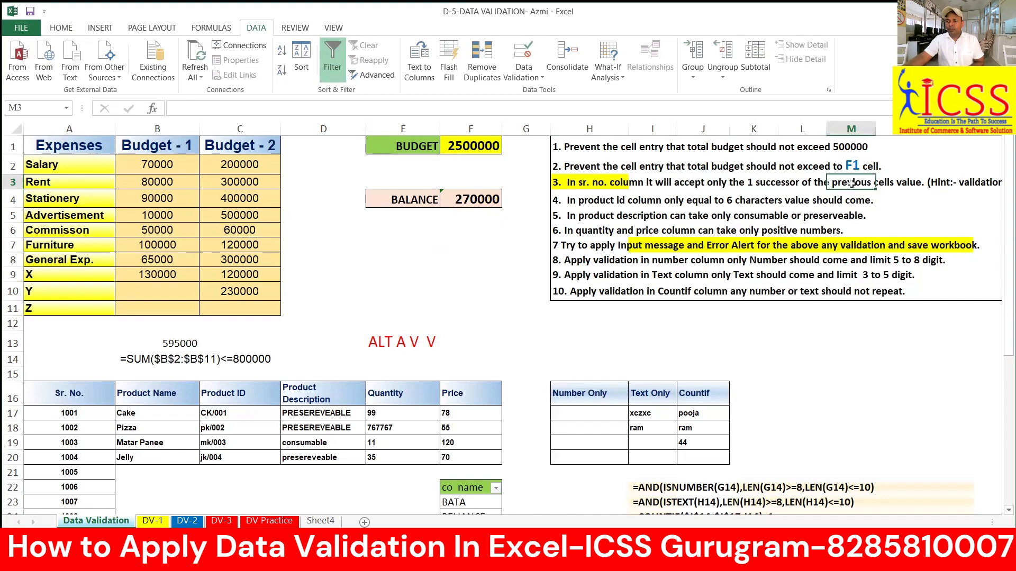
Read the hint in task 3 and examine the Sr. No. column of the product table in A17:A31
left_click(960, 179)
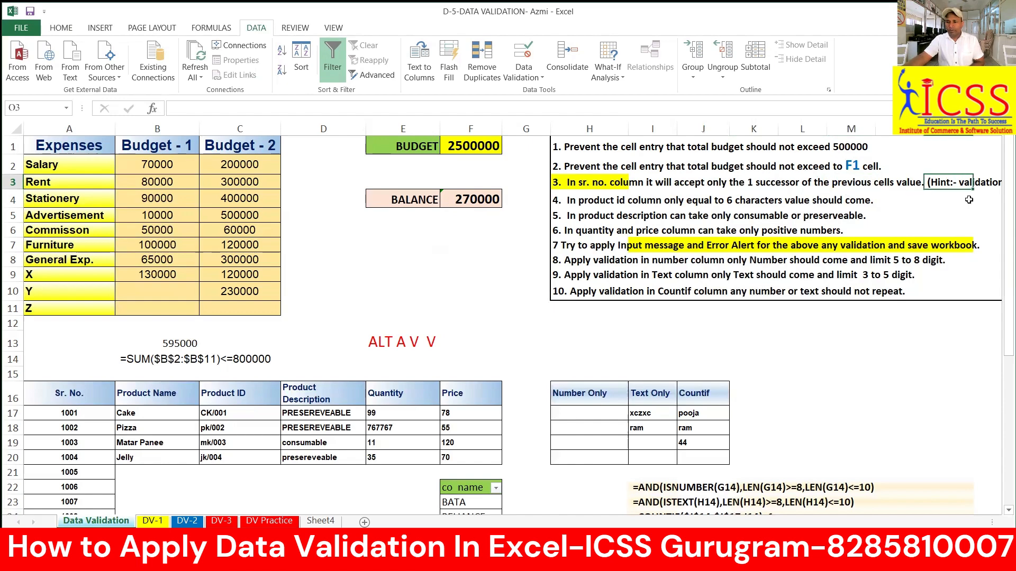
scroll(402, 341, "down", 3)
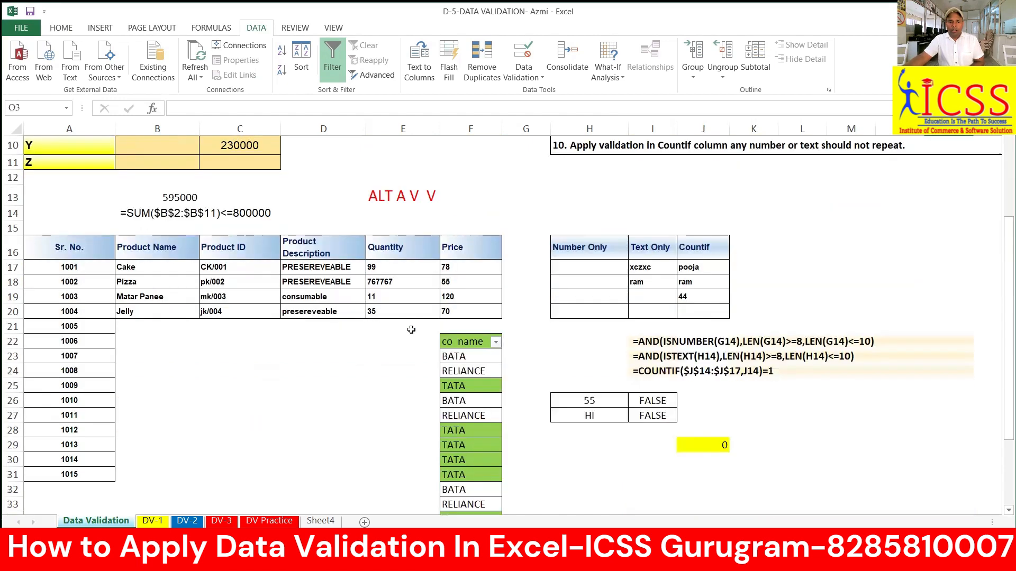
left_click(136, 311)
scroll(66, 283, "down", 1)
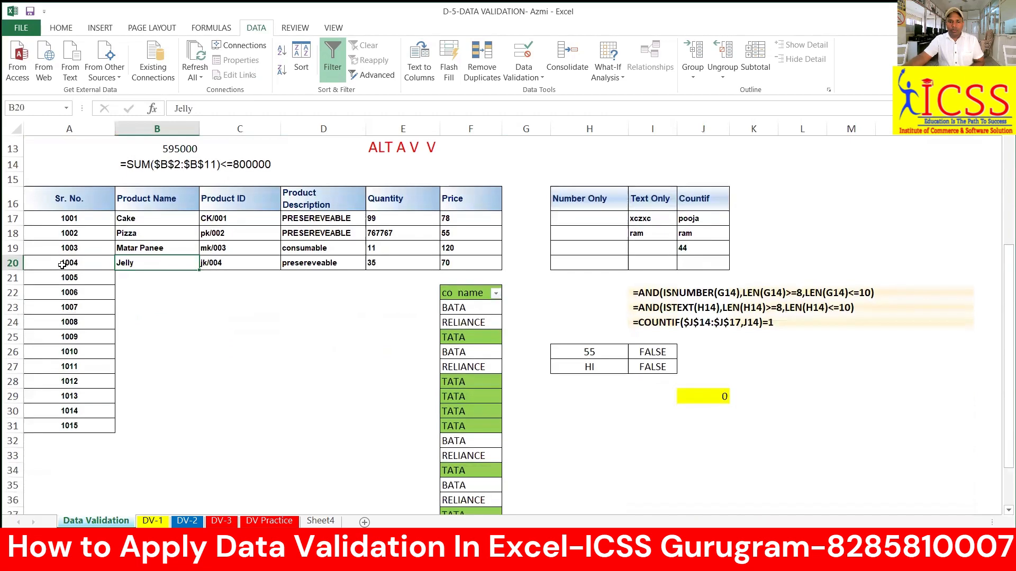
scroll(62, 264, "down", 2)
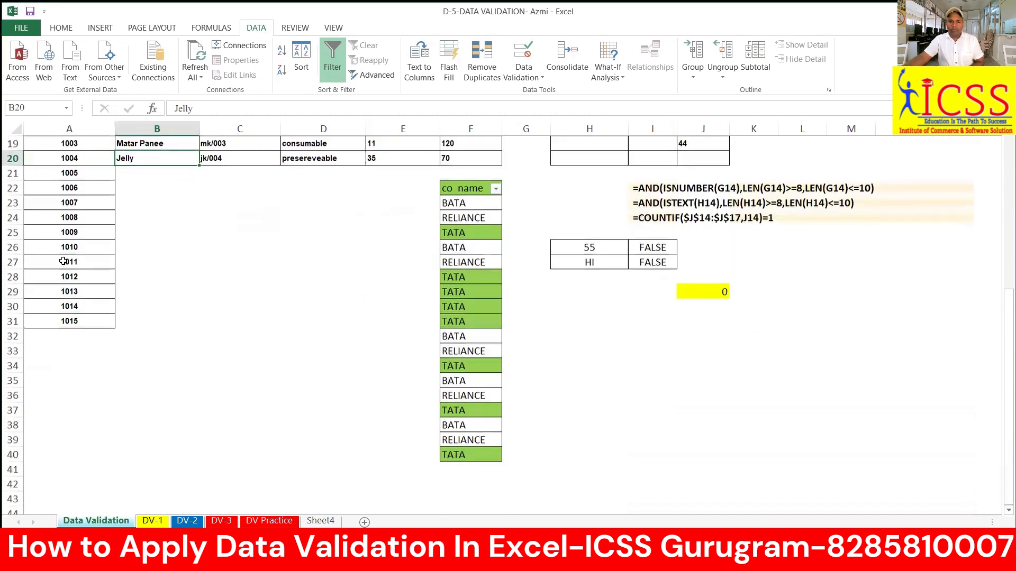
left_click(62, 150)
key("Up")
key("Up")
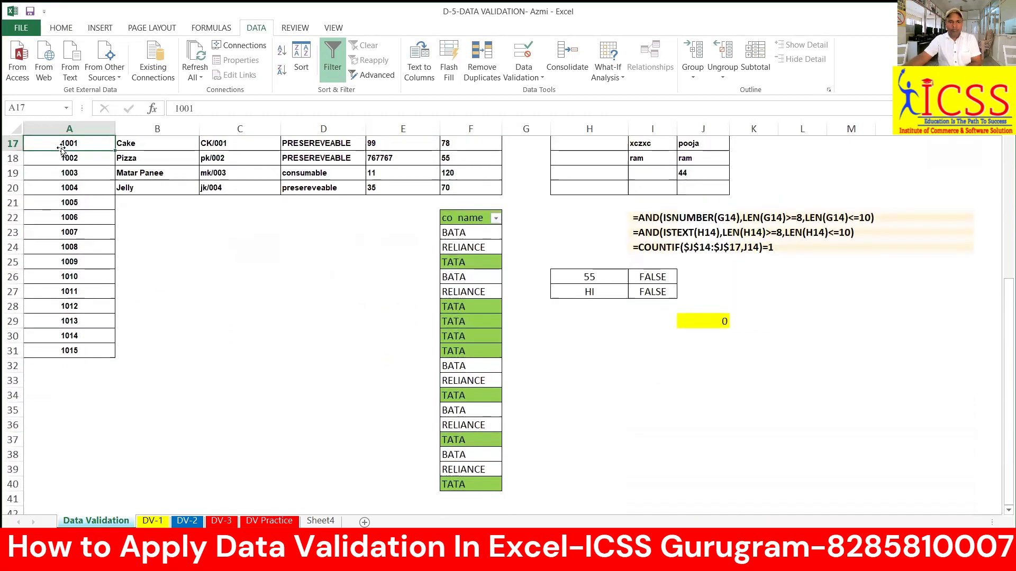
key("Up")
key("Up")
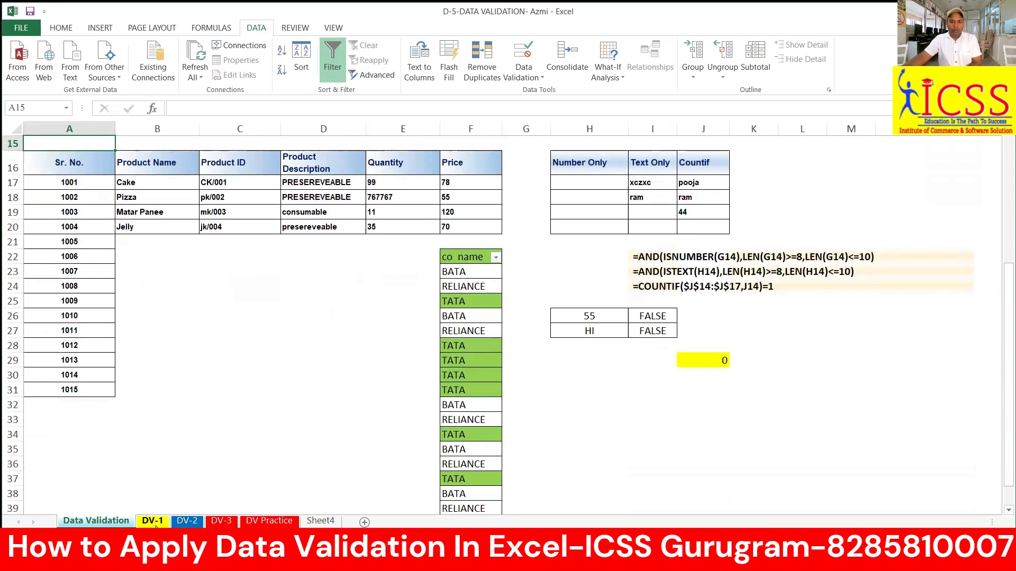
Examine the Sr. No. values in A2:A11 of the DV-2 sheet and compare them with the Data Validation sheet's Sr. No. column
left_click(155, 523)
left_click(188, 521)
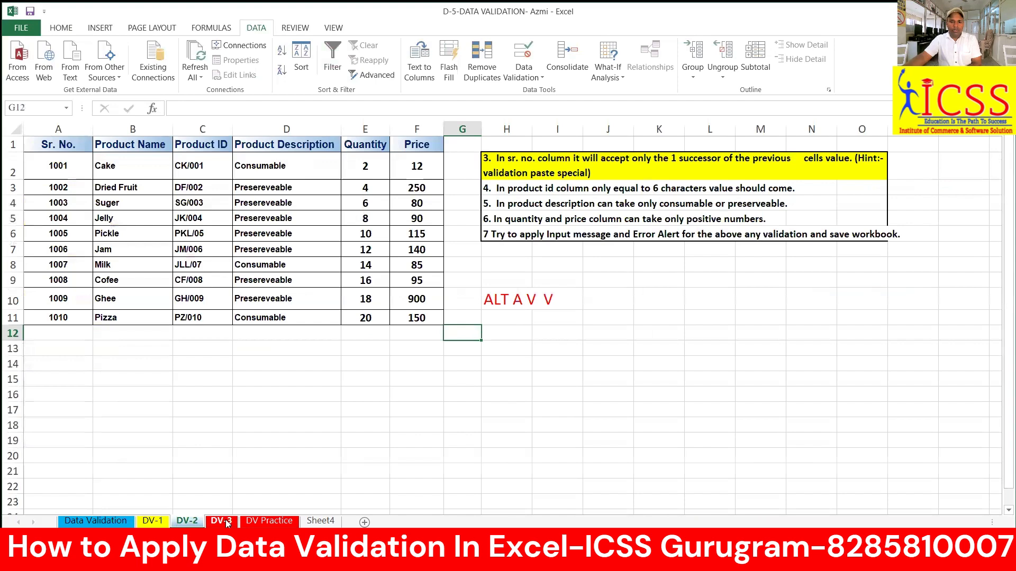
left_click_drag(53, 164, 58, 318)
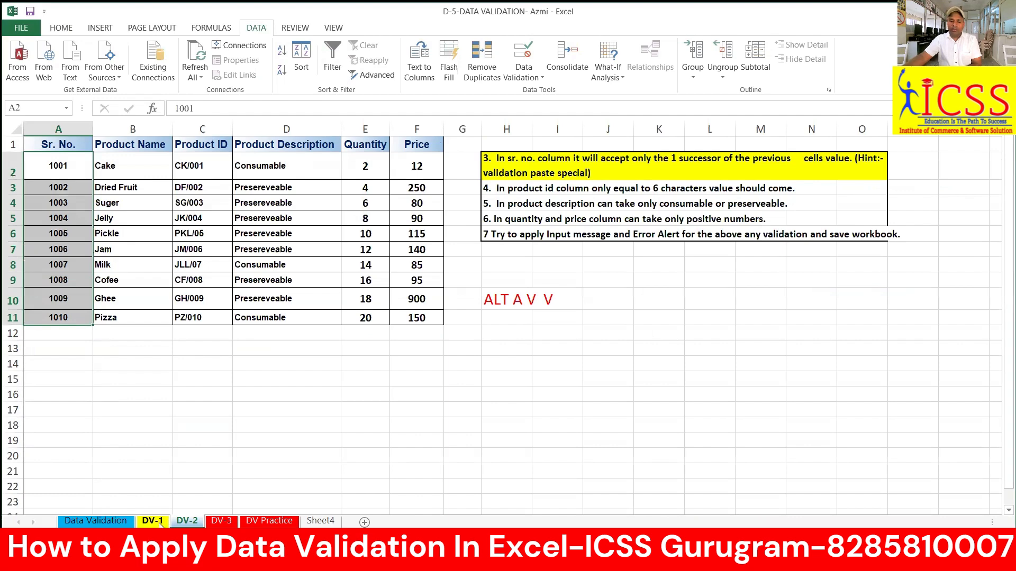
left_click(125, 521)
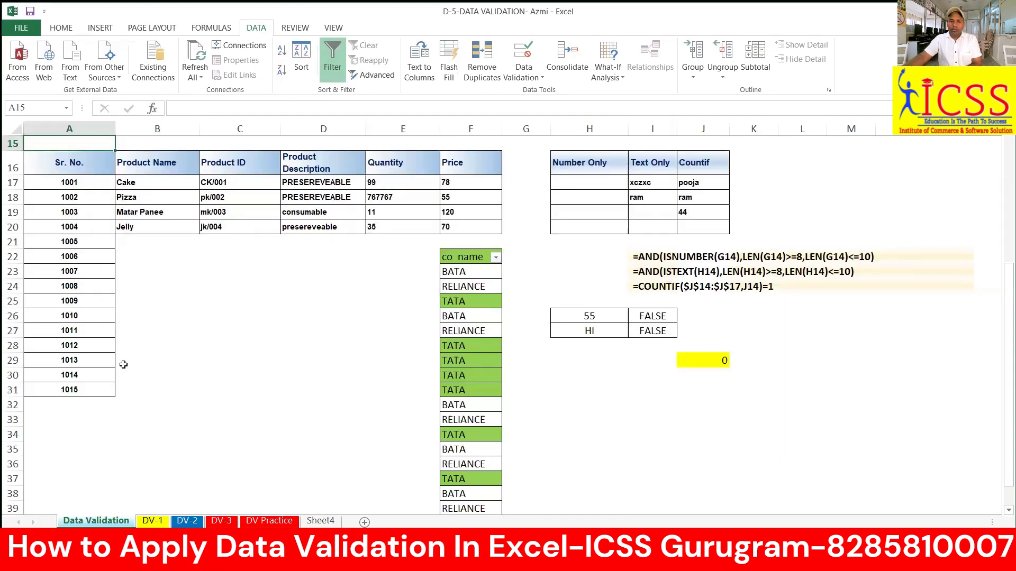
left_click_drag(79, 182, 93, 405)
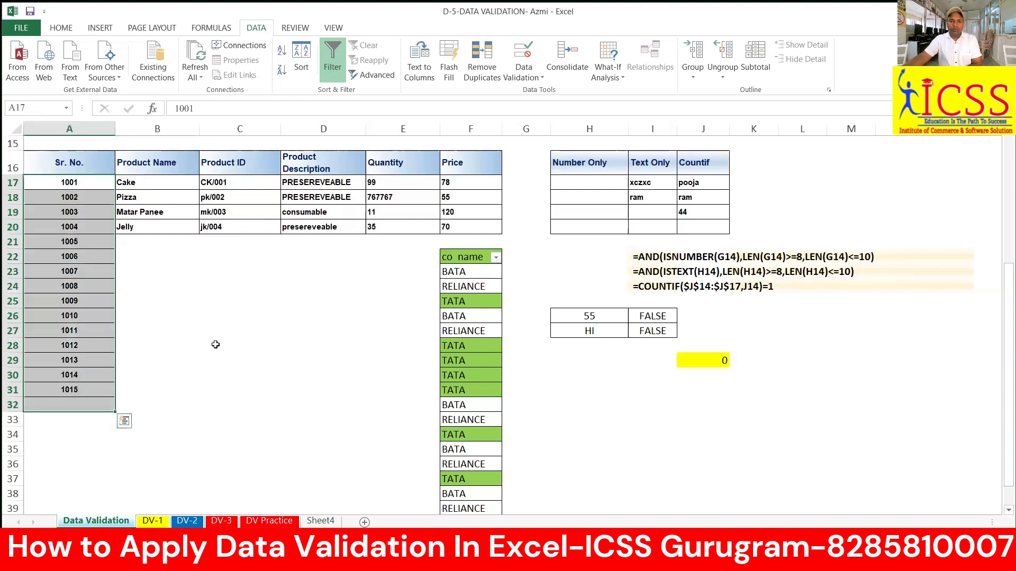
left_click(216, 345)
left_click(63, 257)
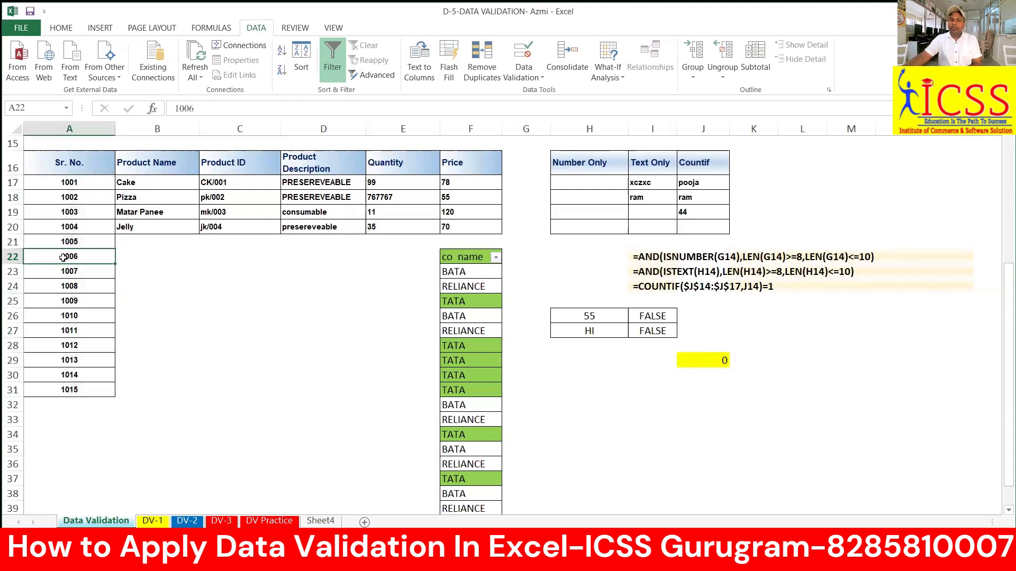
left_click(193, 288)
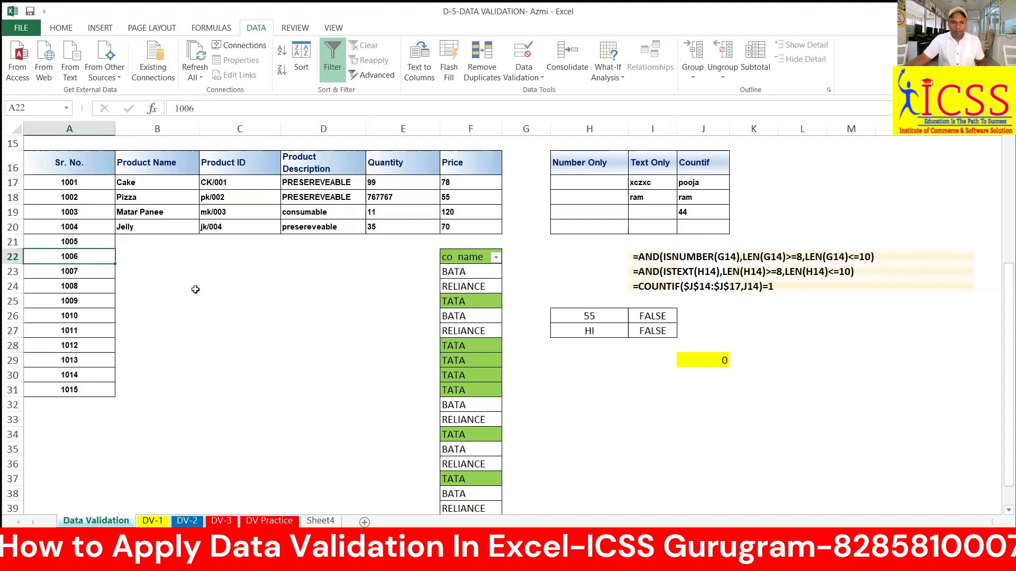
Test the Sr. No. column by entering 444 in A22, and undo that entry
left_click(69, 256)
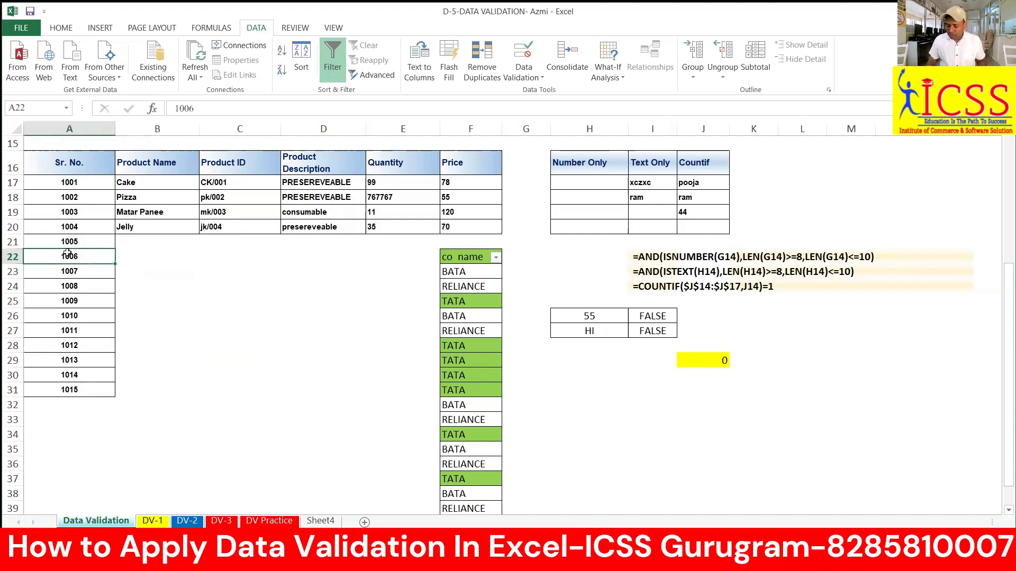
type("444")
key("Return")
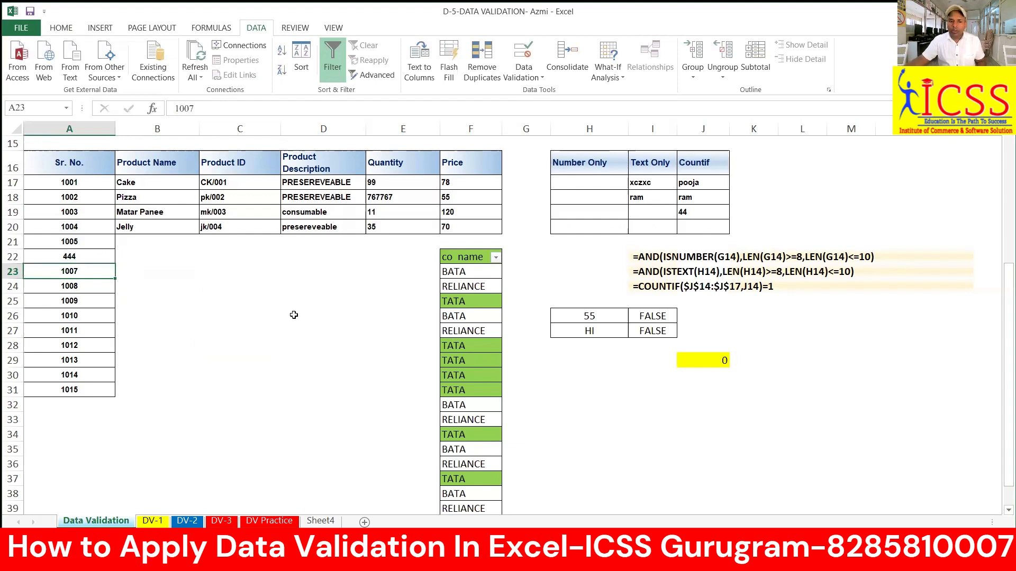
left_click(228, 284)
key("ctrl+z")
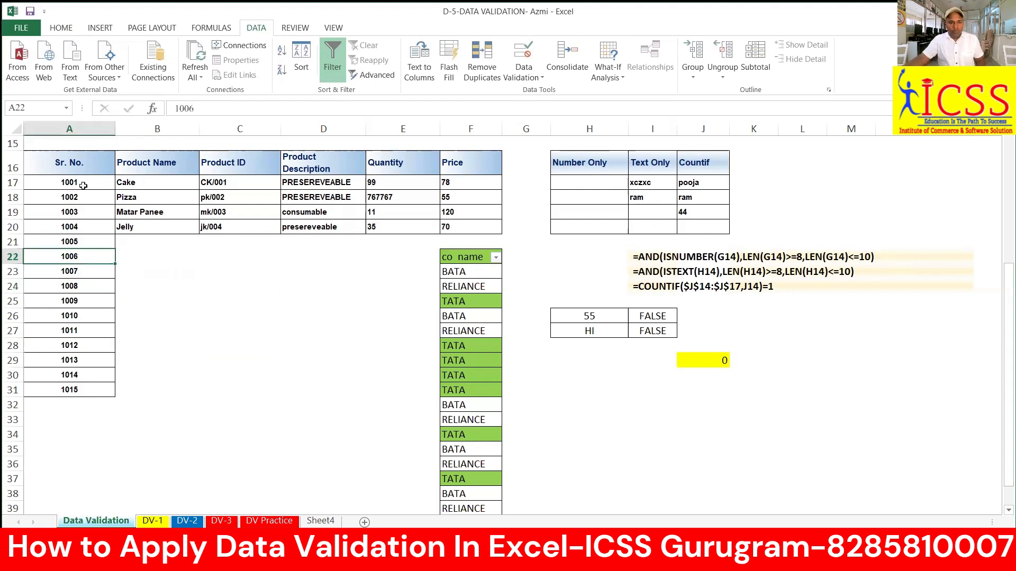
Examine the Sr. No. sequence in A17:A31 at a larger zoom, focusing on the first few cells
left_click_drag(84, 184, 114, 394)
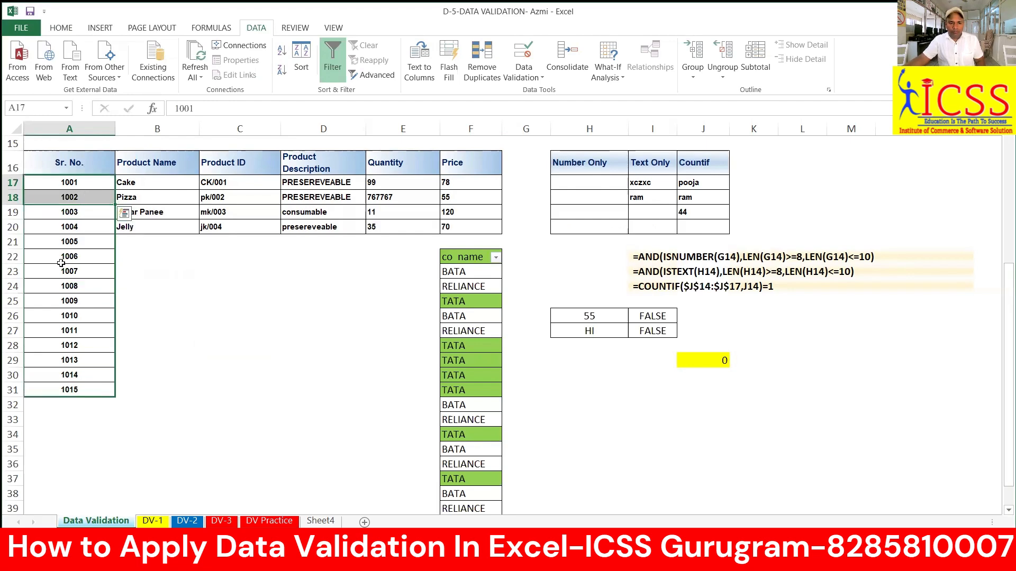
left_click(69, 210)
left_click(74, 184)
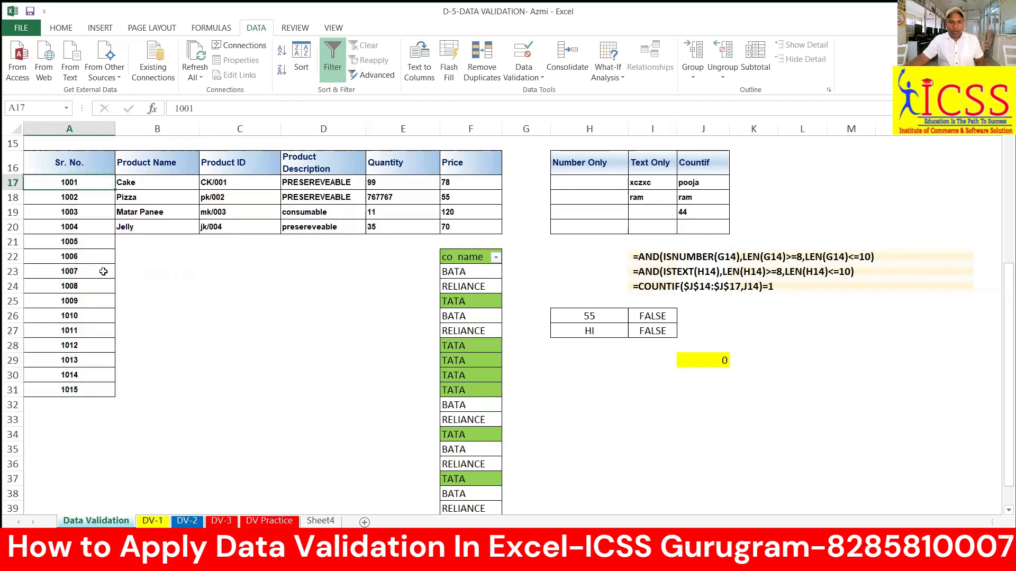
scroll(103, 270, "up", 2)
scroll(103, 270, "up", 2)
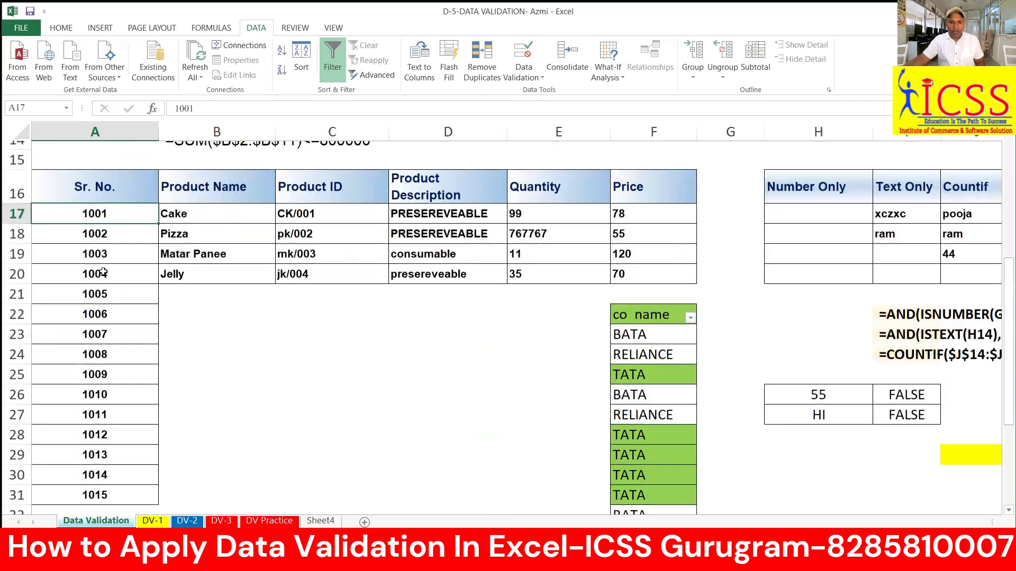
scroll(103, 270, "down", 1)
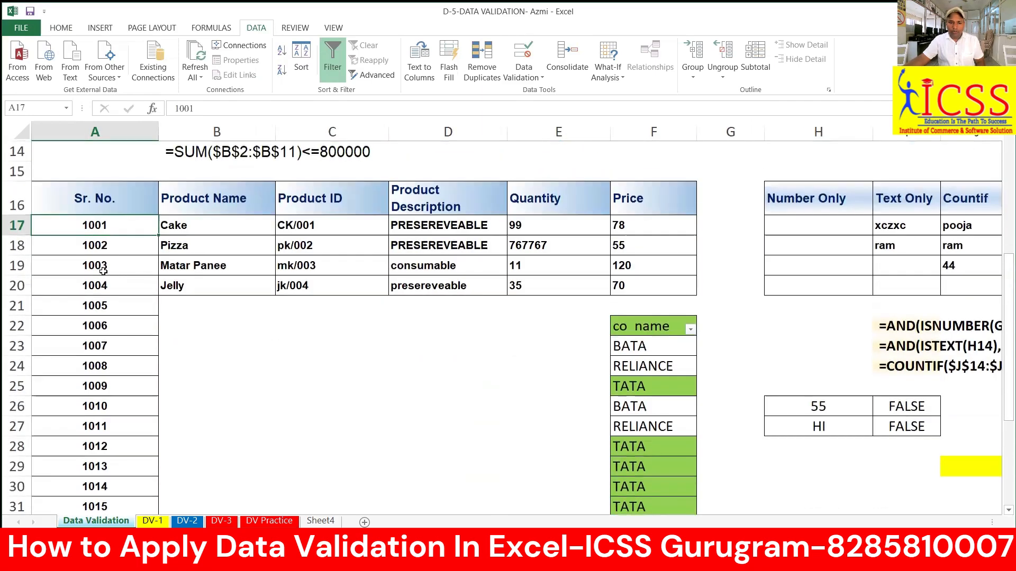
scroll(103, 271, "down", 1)
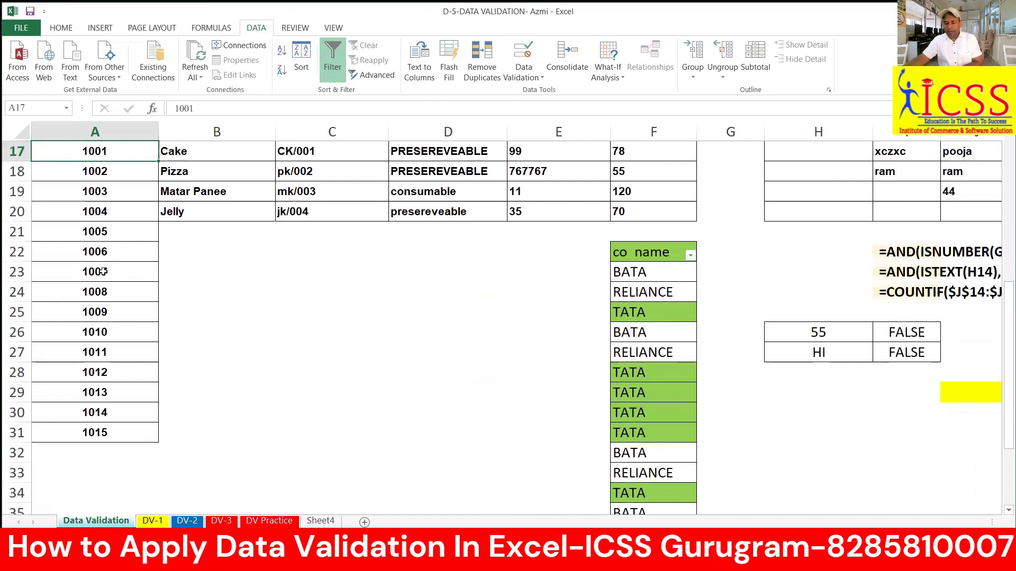
key("Up")
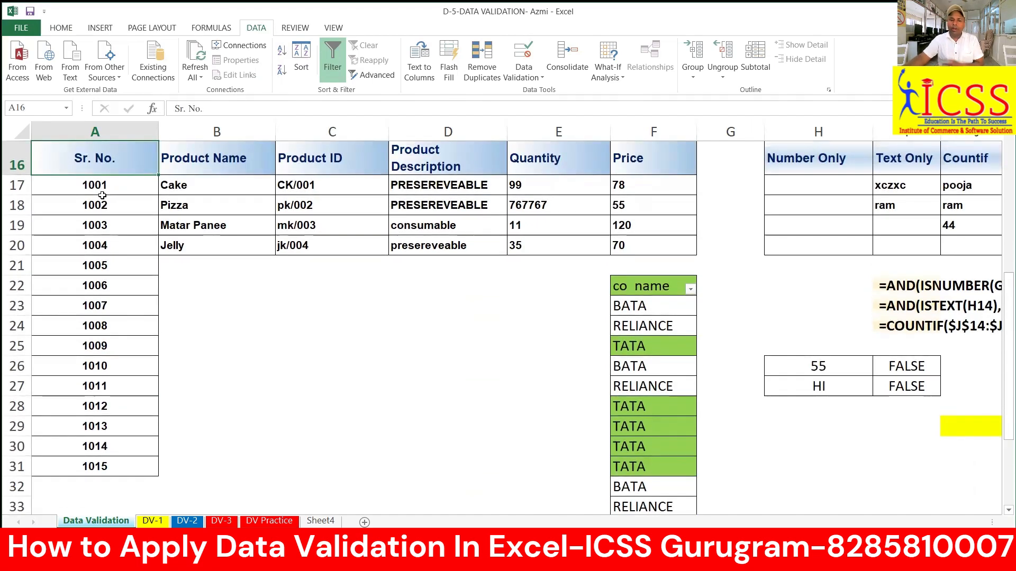
left_click(108, 189)
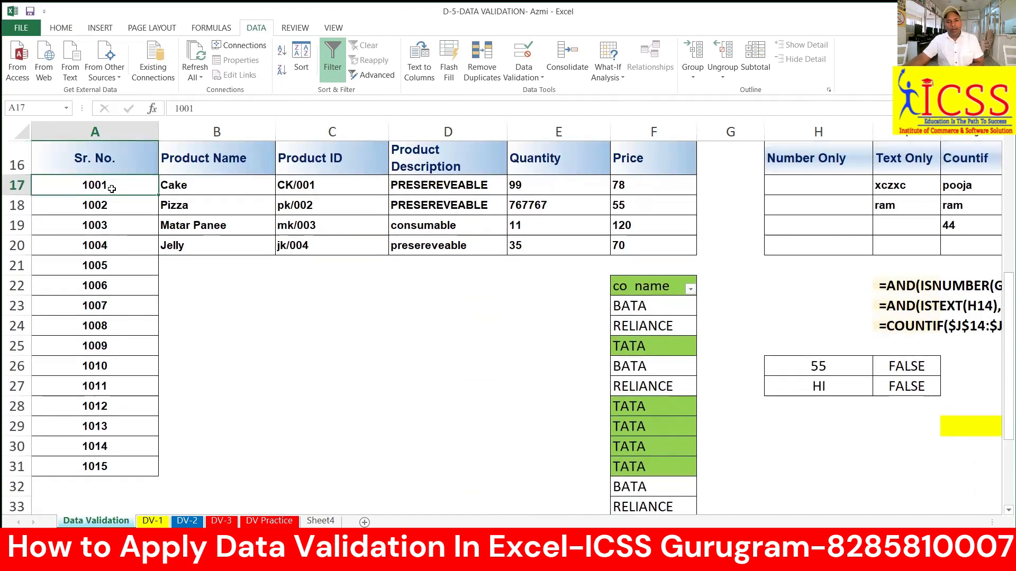
left_click(125, 235)
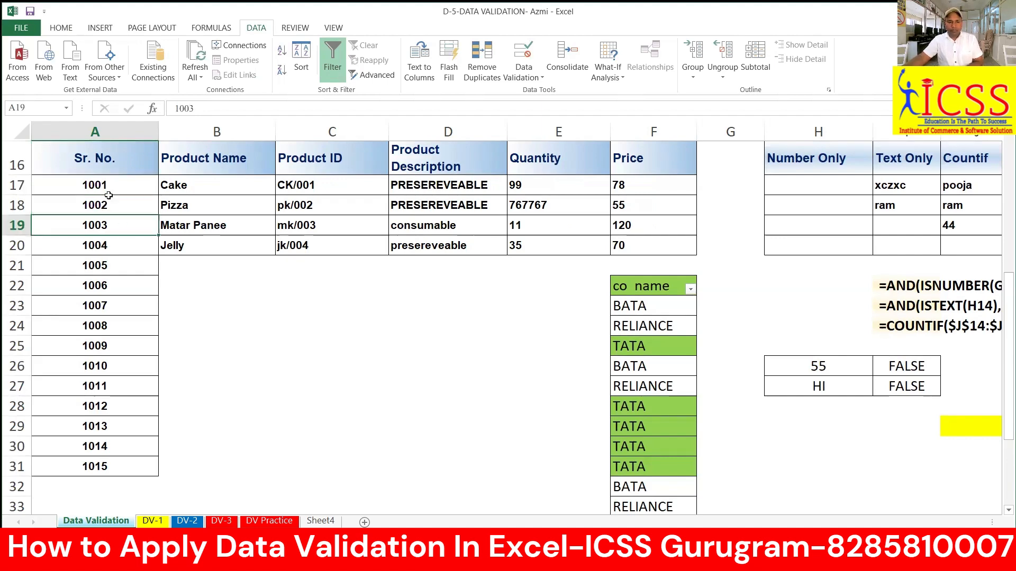
Apply a data validation rule to the first Sr. No. cell, A17, allowing only a whole number equal to 1001
left_click(107, 186)
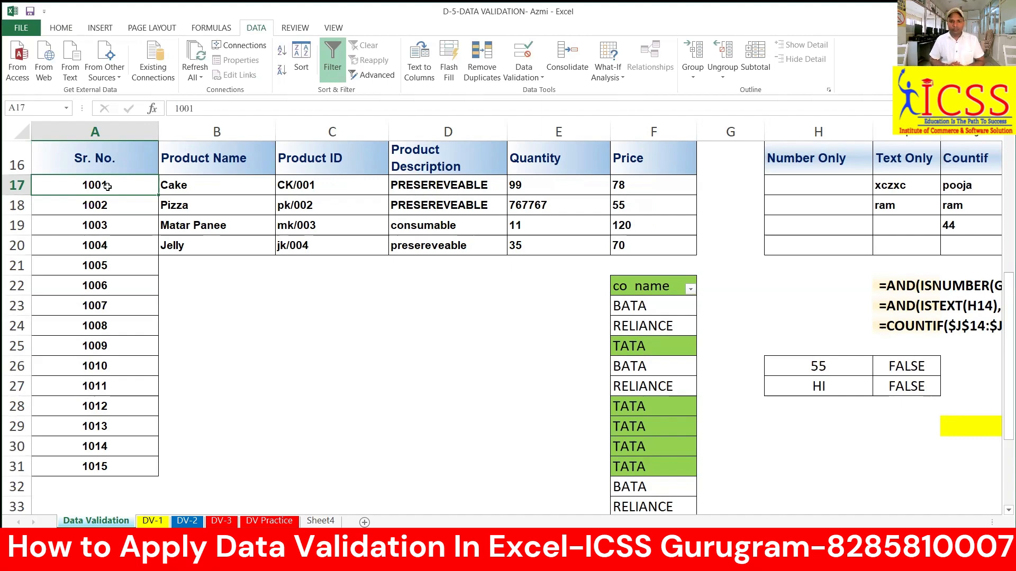
key("alt+a")
key("v")
key("v")
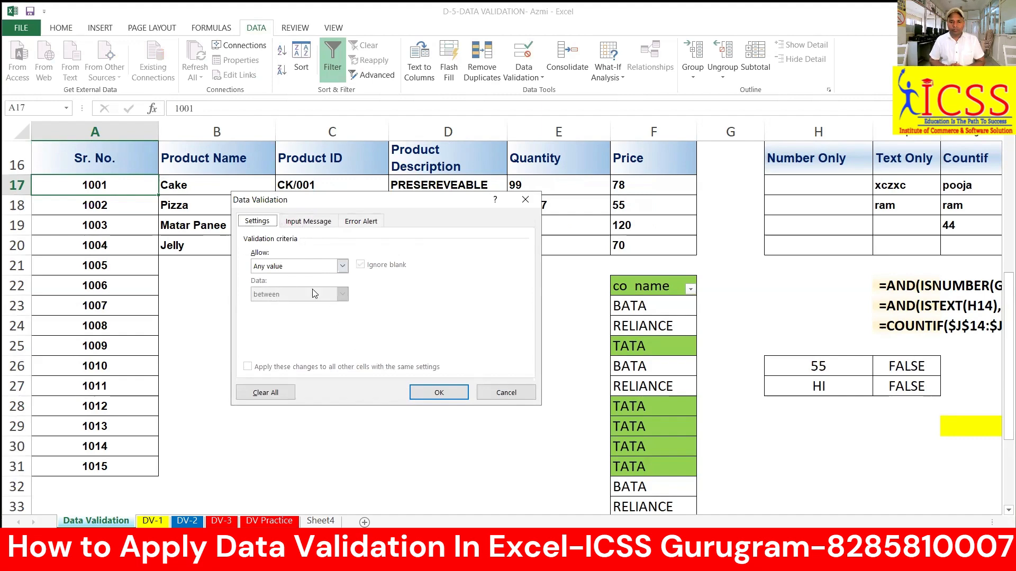
left_click(342, 267)
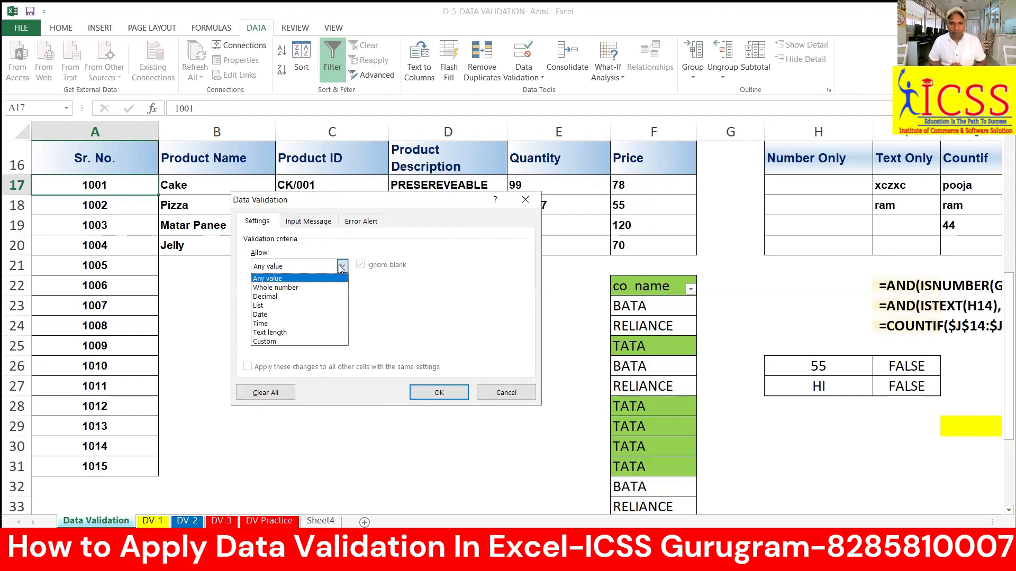
left_click(307, 288)
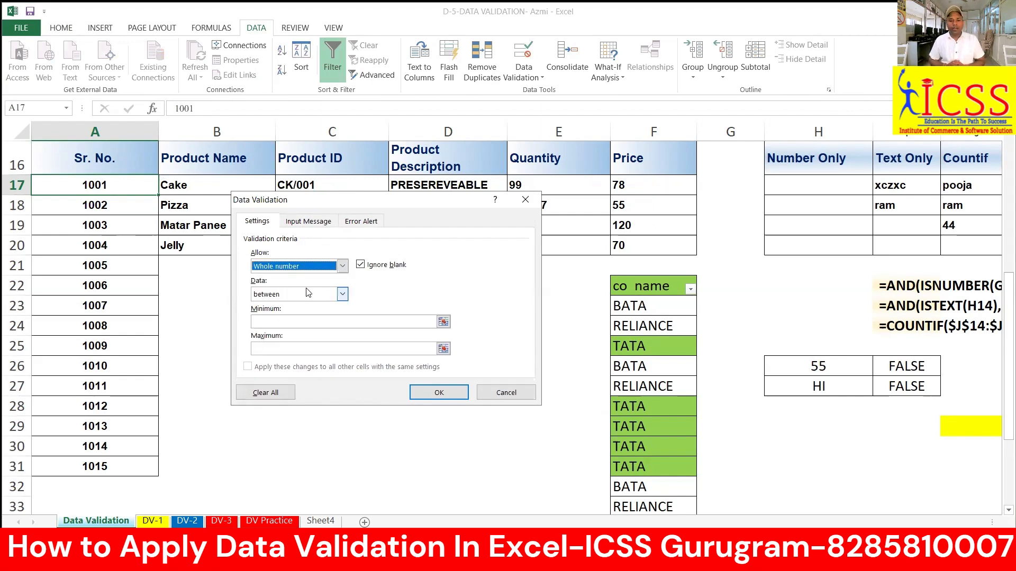
left_click(342, 295)
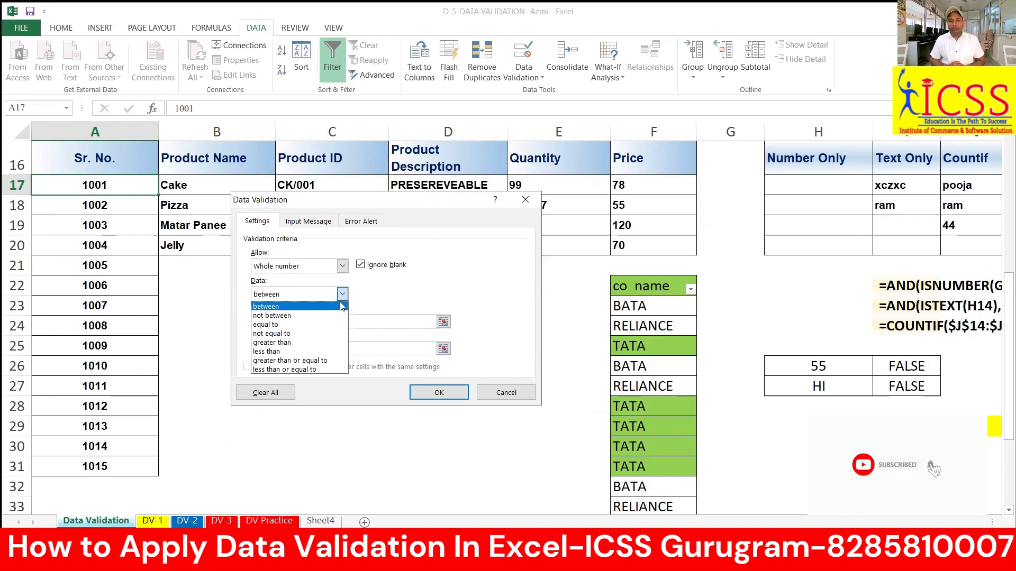
left_click(303, 324)
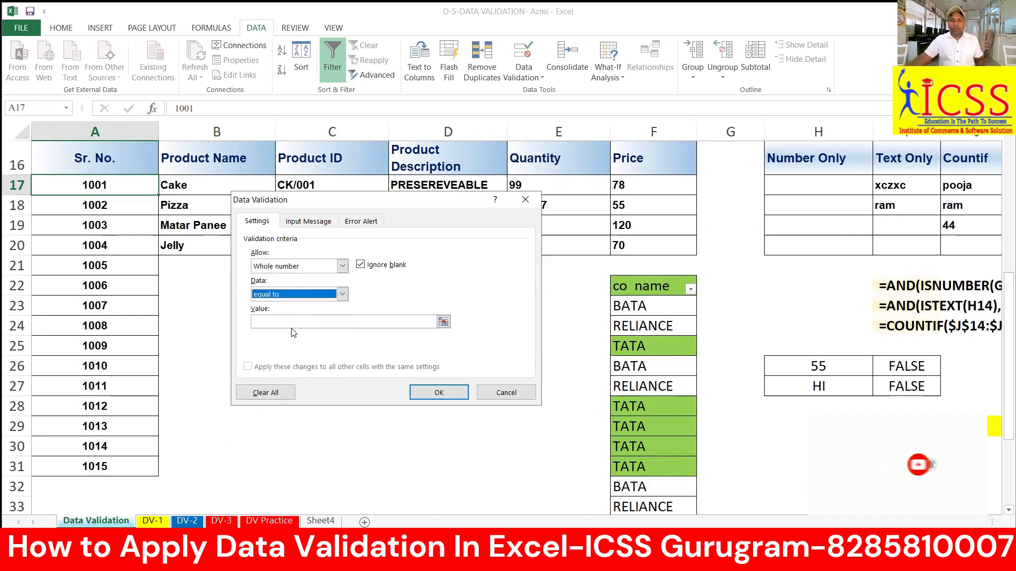
left_click(271, 320)
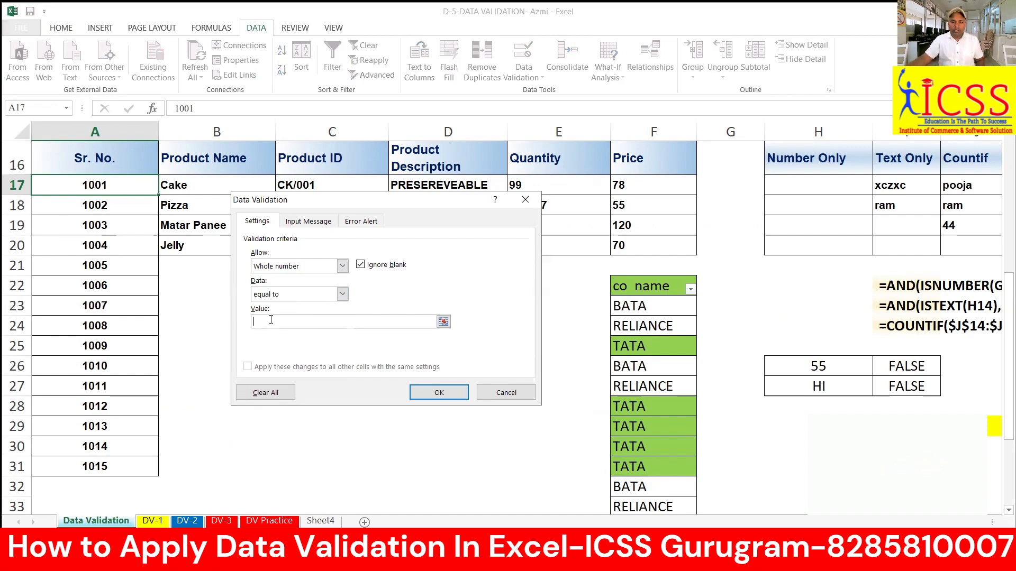
type("1001")
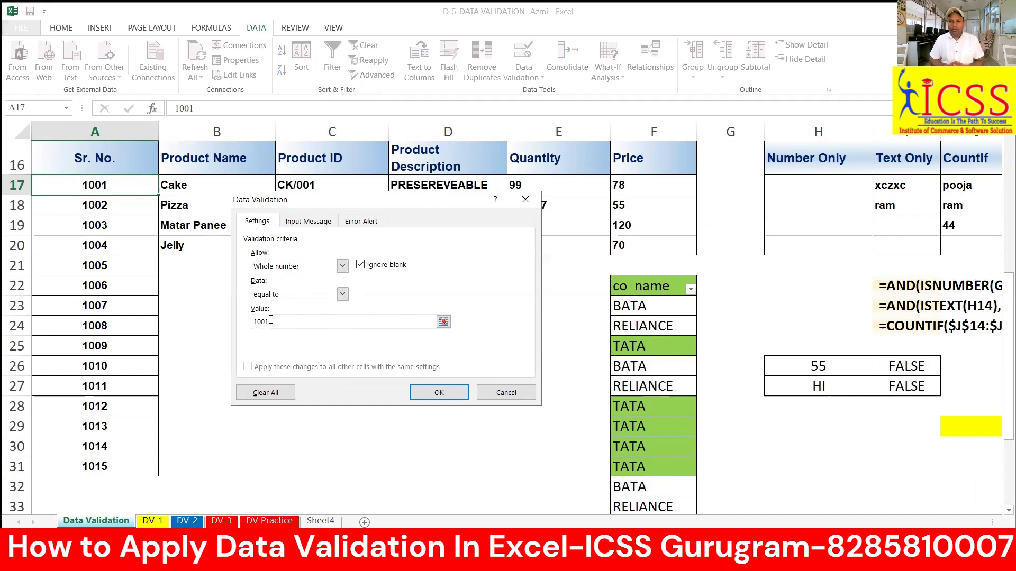
left_click(459, 398)
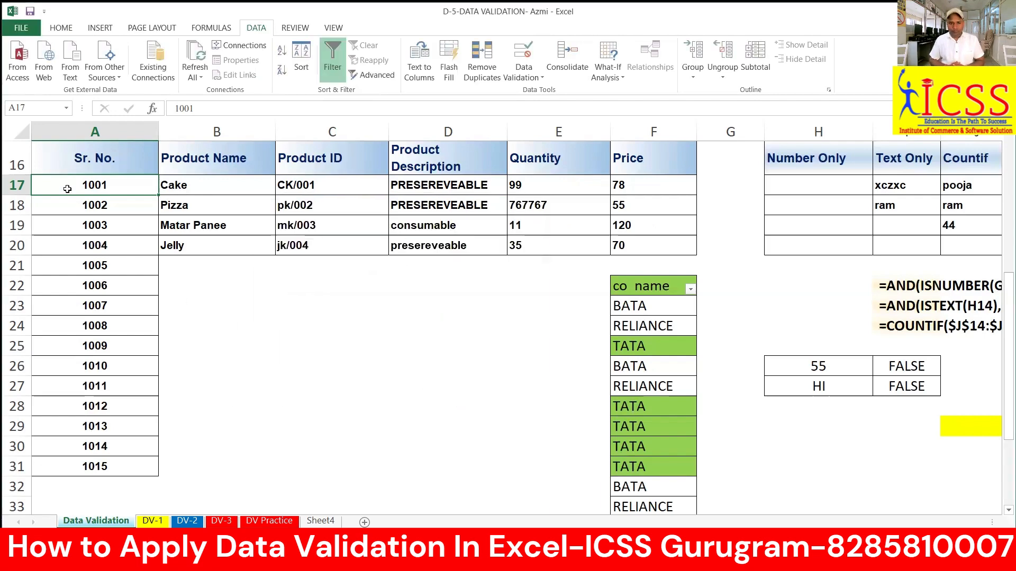
Apply a data validation rule to the second Sr. No. cell, A18, allowing only a whole number equal to =A17+1
left_click(88, 200)
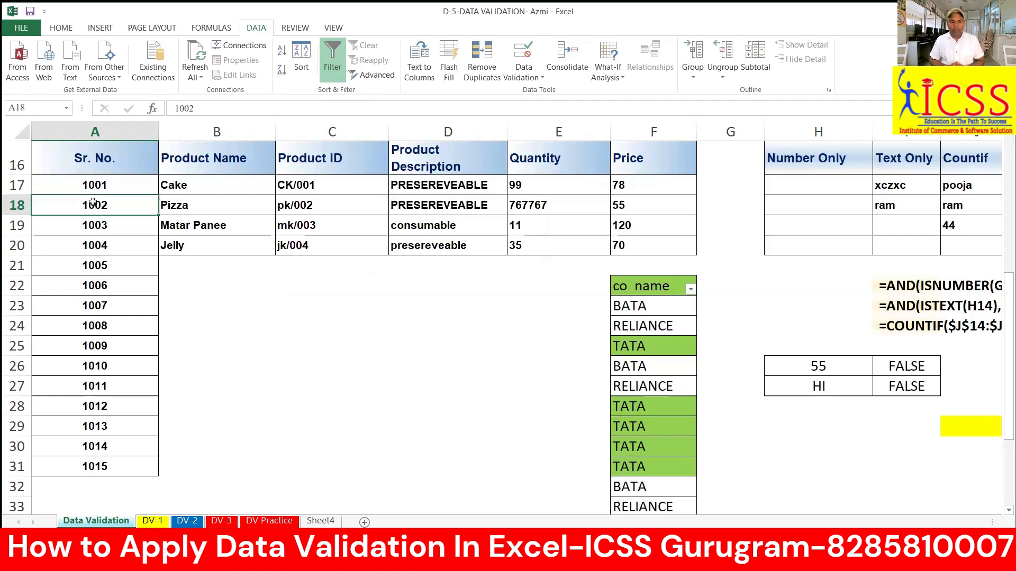
key("alt+a")
key("v")
key("v")
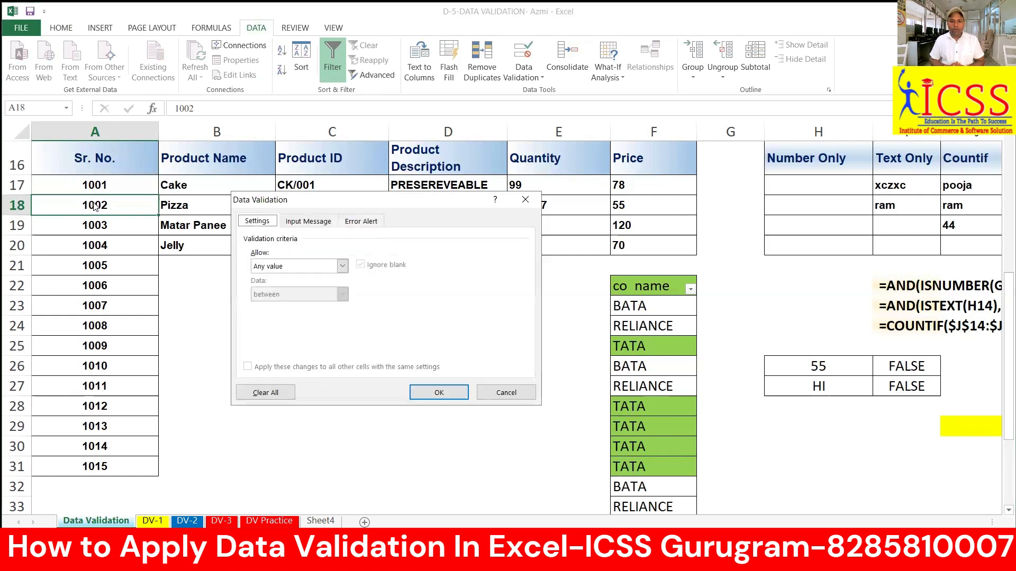
left_click(342, 266)
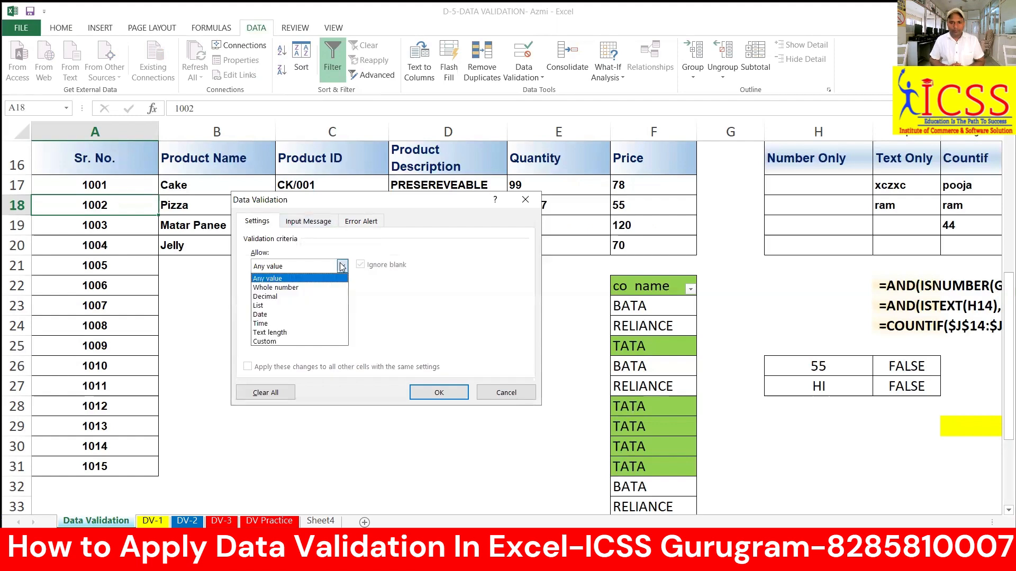
left_click(307, 288)
left_click(270, 322)
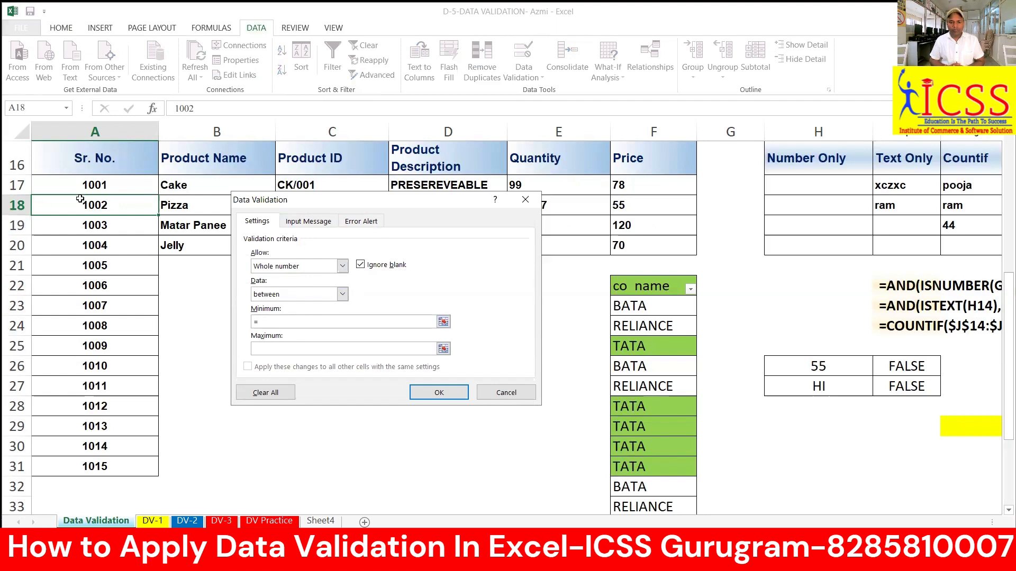
left_click(342, 294)
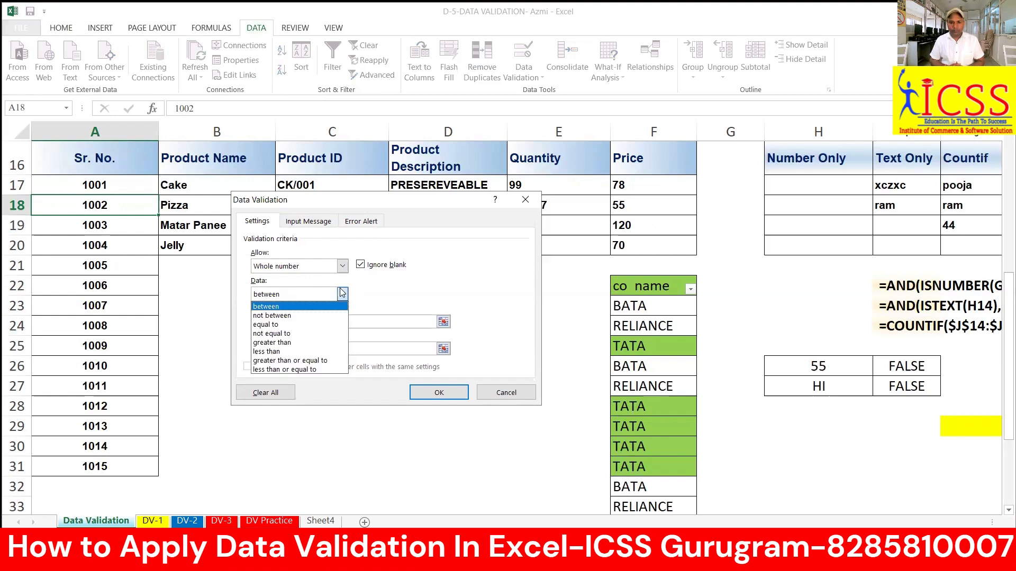
left_click(305, 322)
left_click(296, 325)
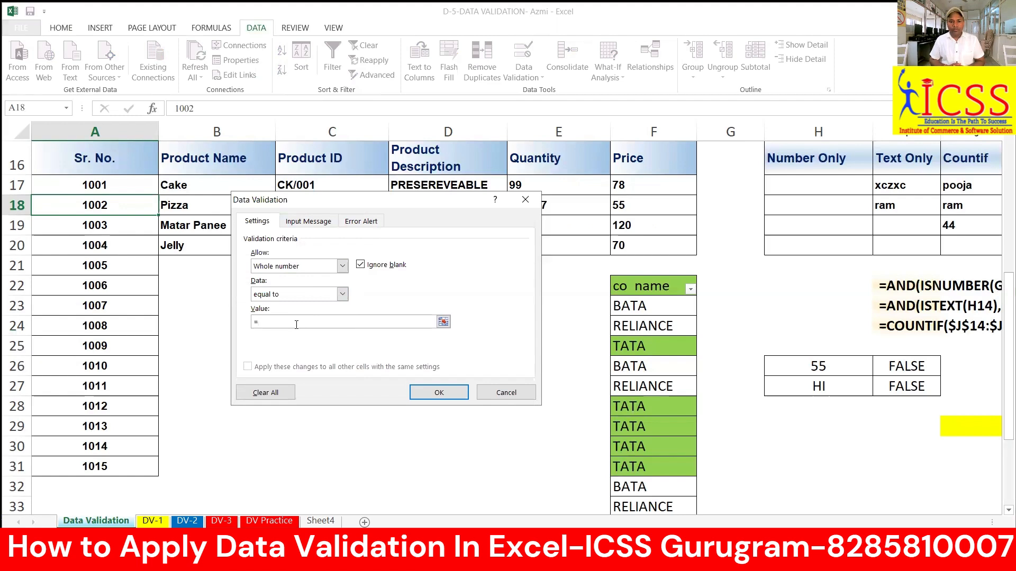
key("BackSpace")
type("=")
left_click(139, 177)
type("+1")
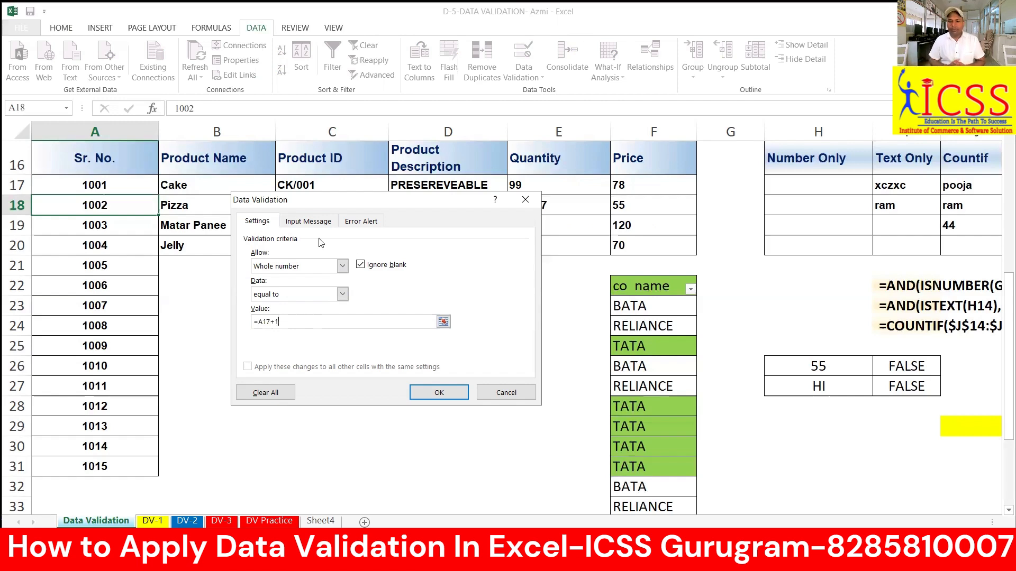
left_click(418, 387)
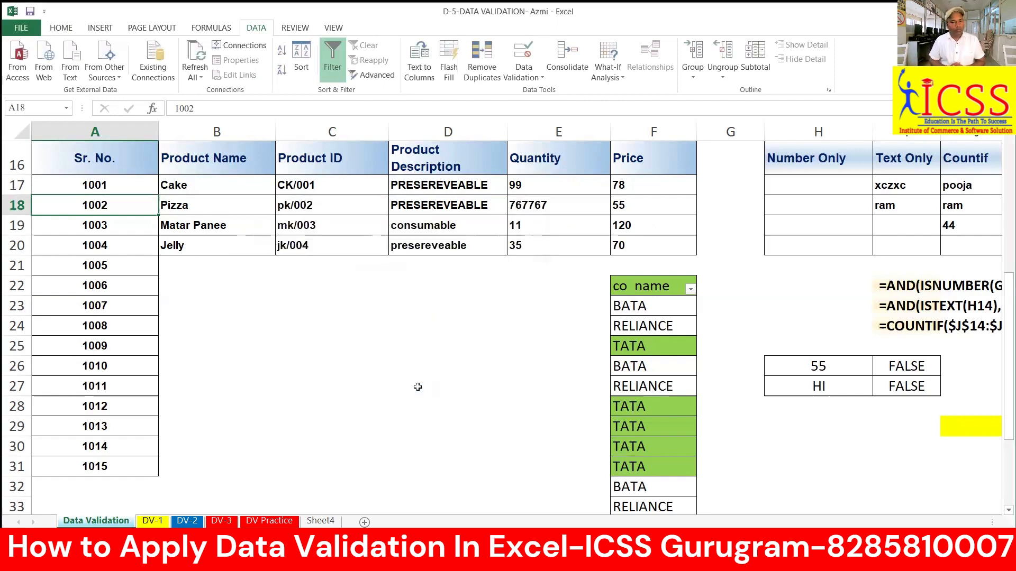
Copy A18 and paste only its validation onto the Sr. No. cells A18:A31
left_click(115, 188)
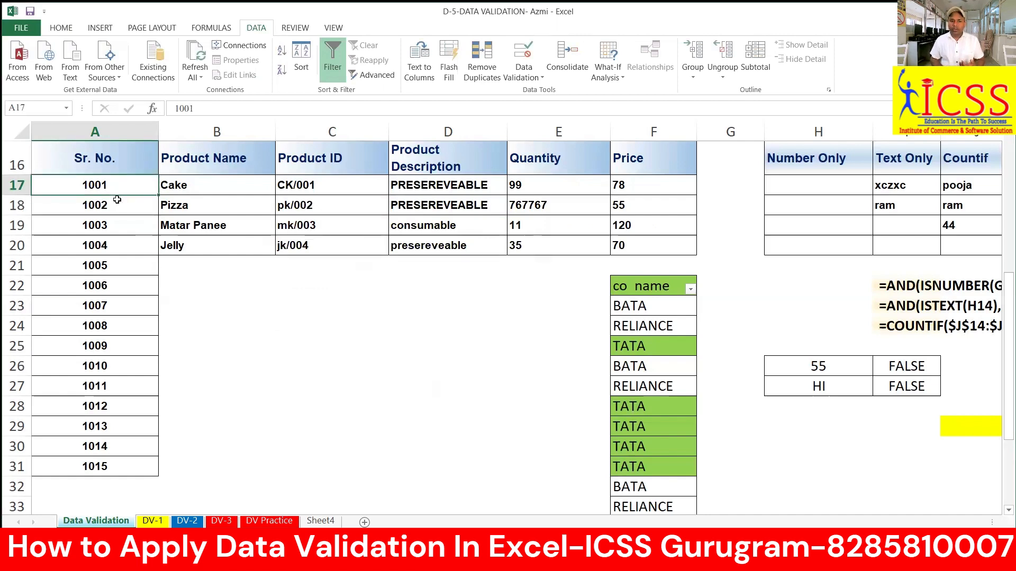
left_click(114, 208)
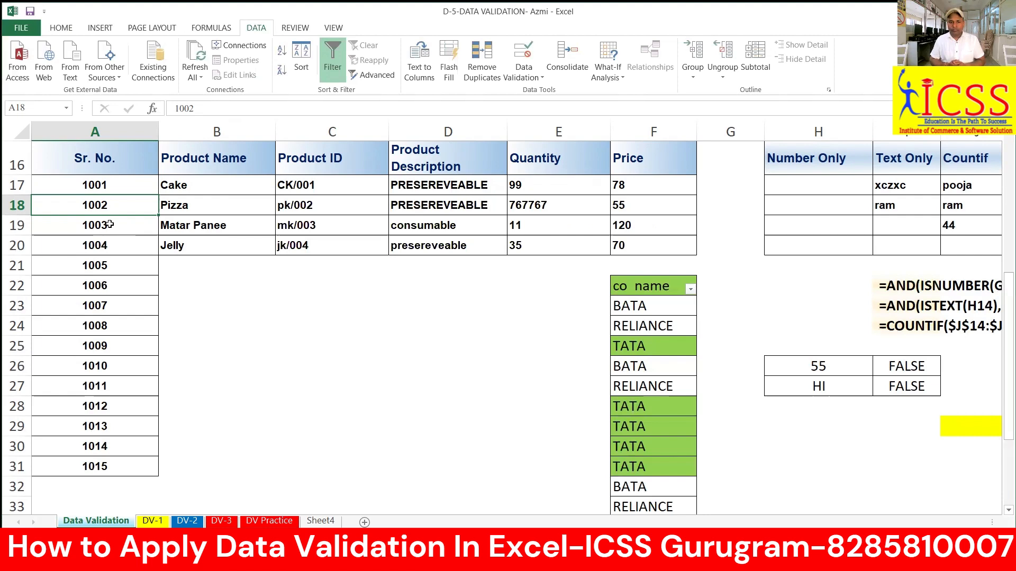
key("ctrl+c")
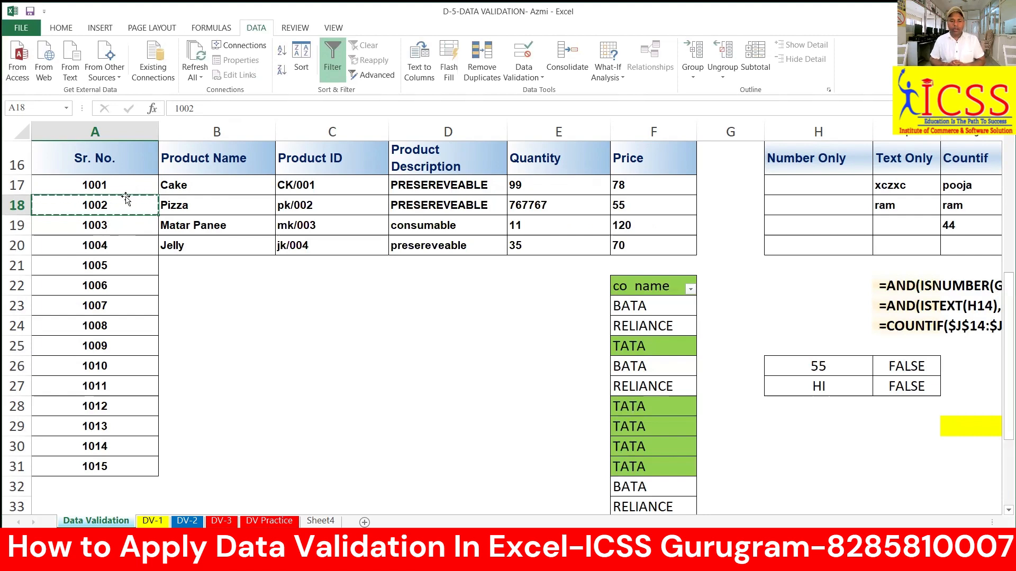
key("ctrl+shift+Down")
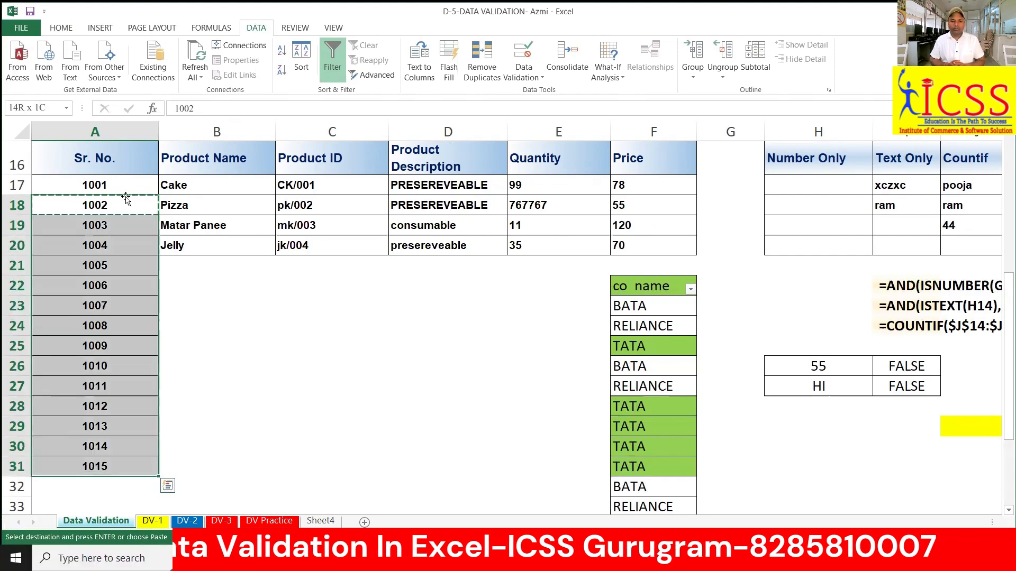
key("alt")
key("alt")
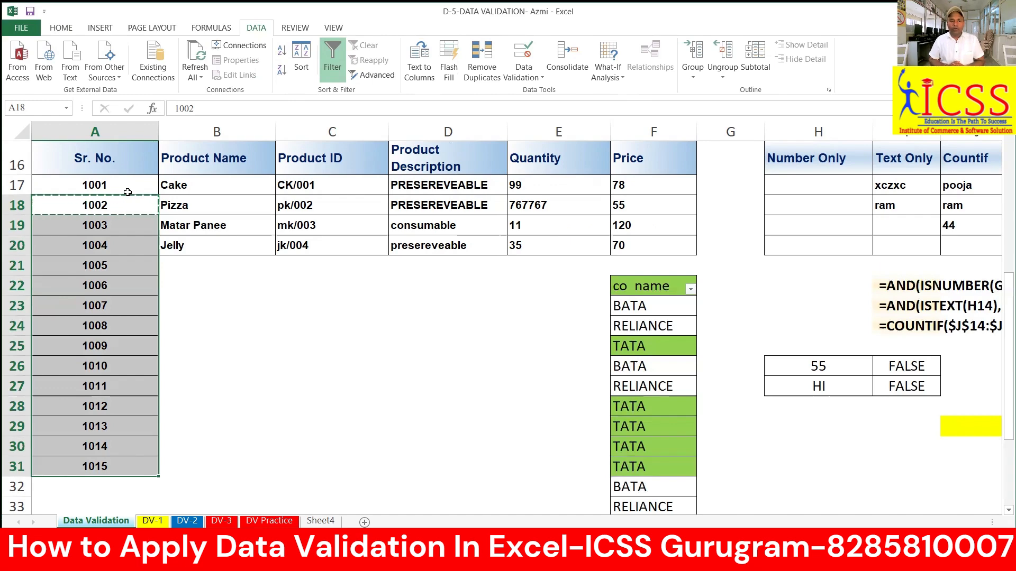
key("alt")
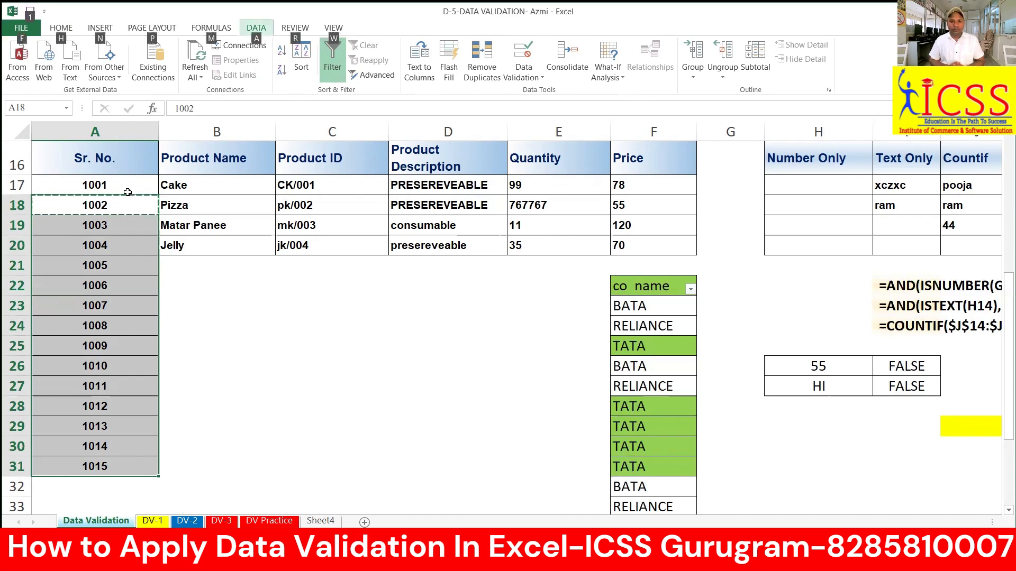
key("e")
key("s")
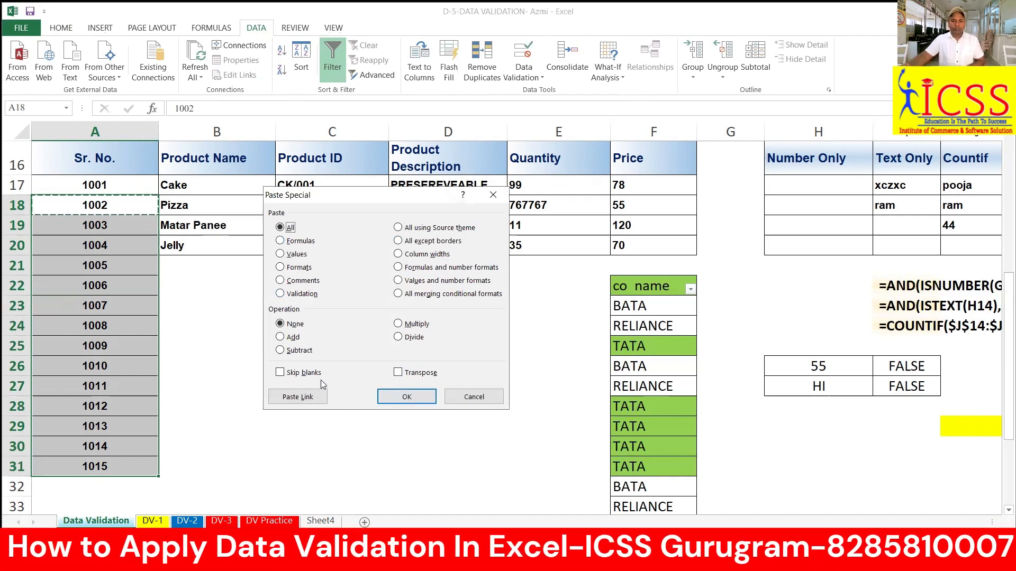
left_click(312, 294)
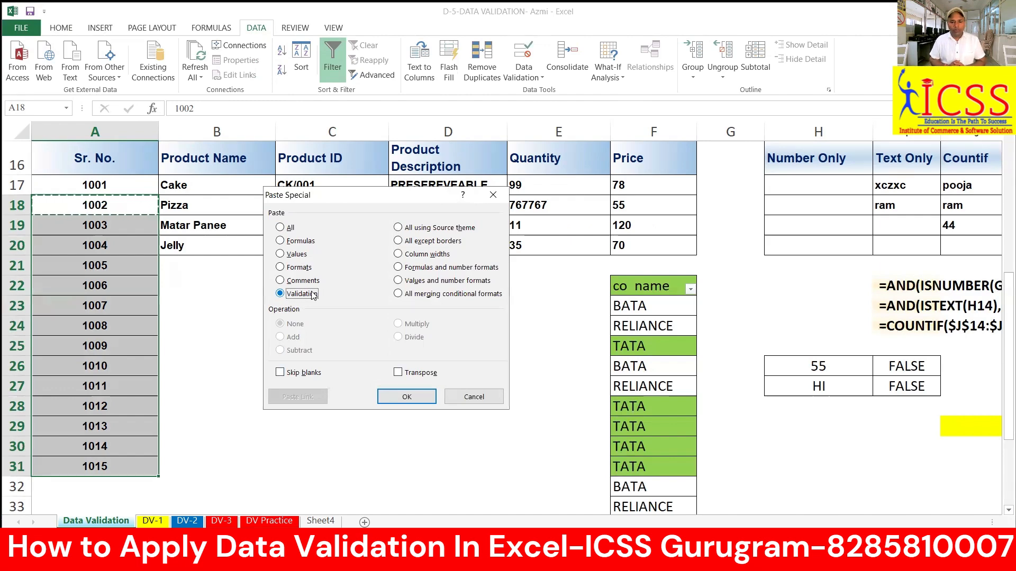
left_click(410, 397)
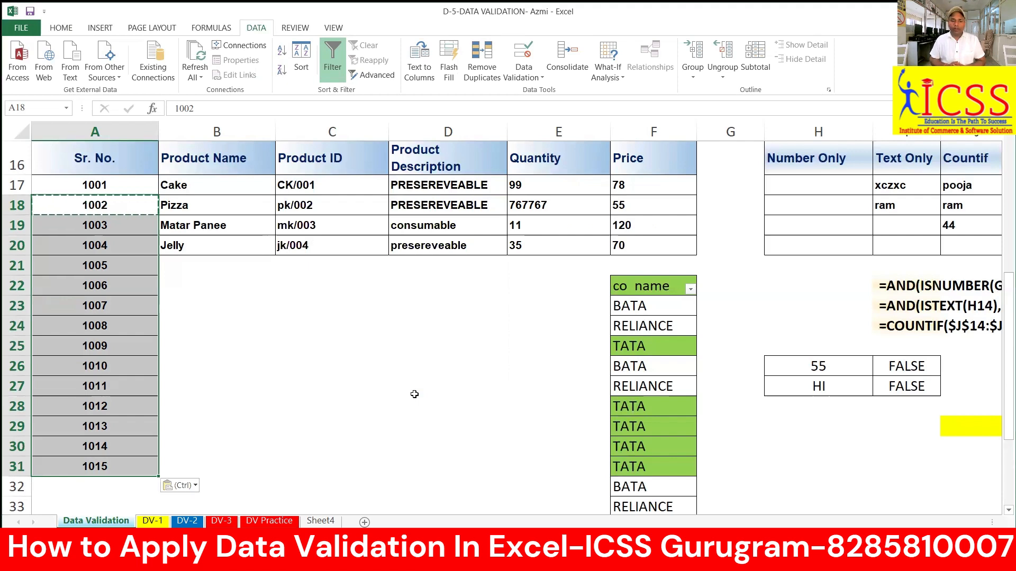
Test the Sr. No. rule by entering 2 in A22, and cancel the entry
left_click(51, 295)
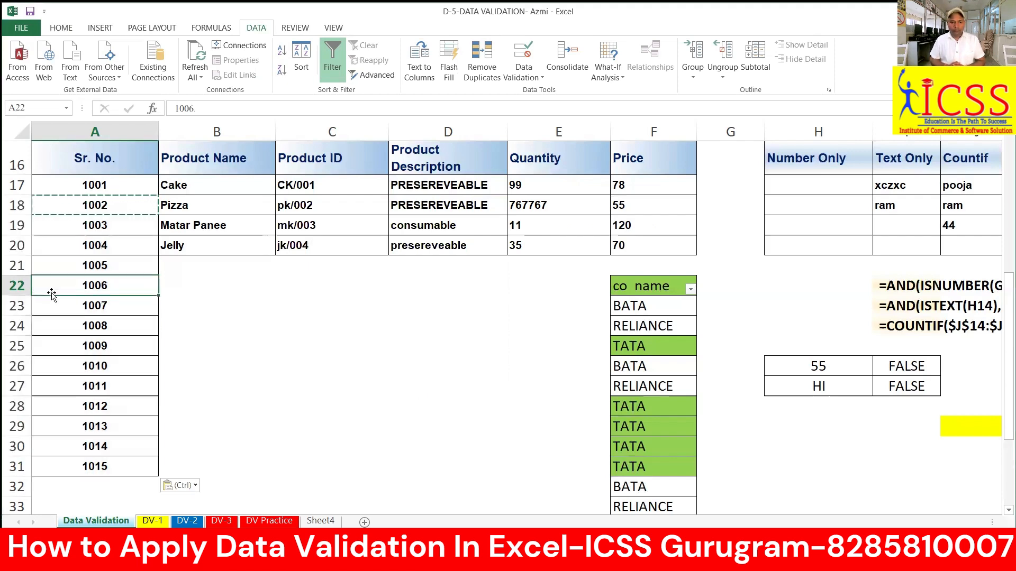
type("2")
key("Return")
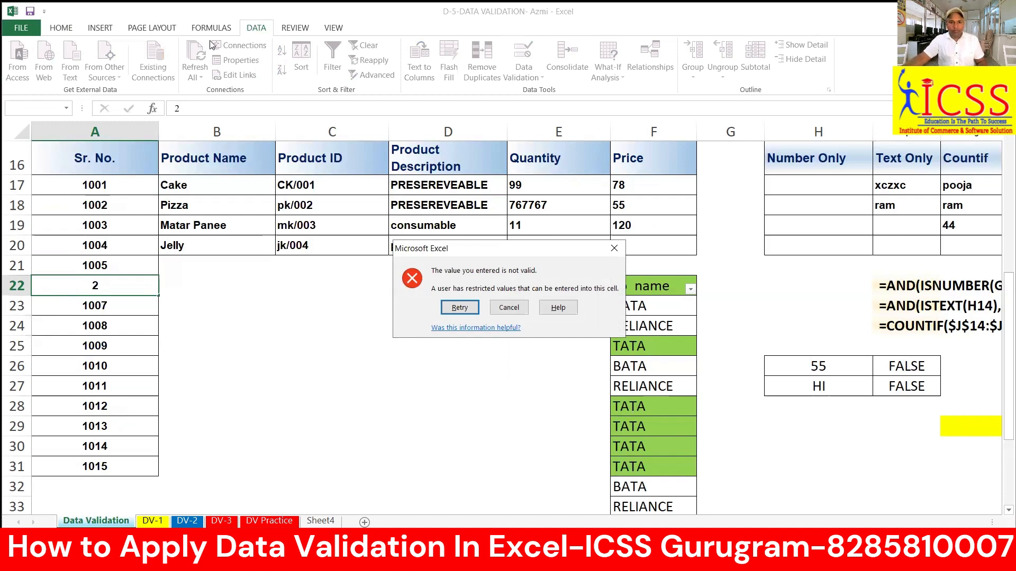
left_click(520, 308)
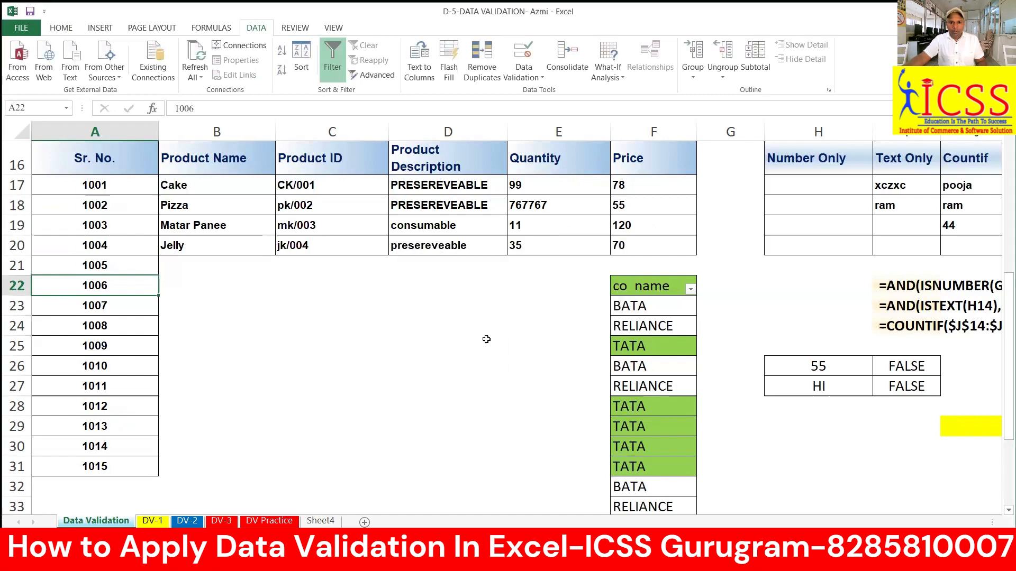
Review the data validation criteria set on the first two Sr. No. cells, A17 and A18
left_click(101, 205)
left_click(116, 183)
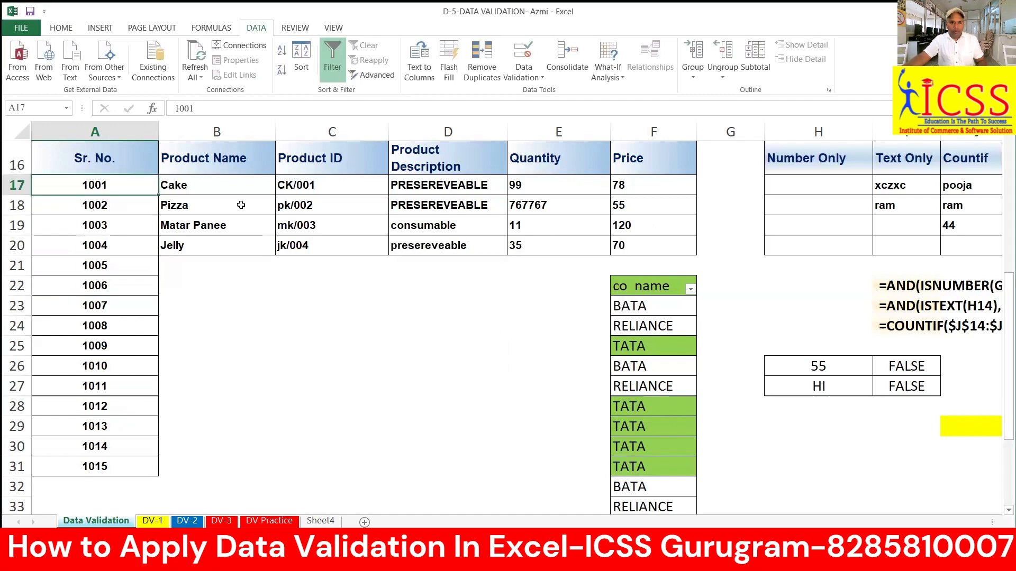
key("alt+a")
key("v")
key("v")
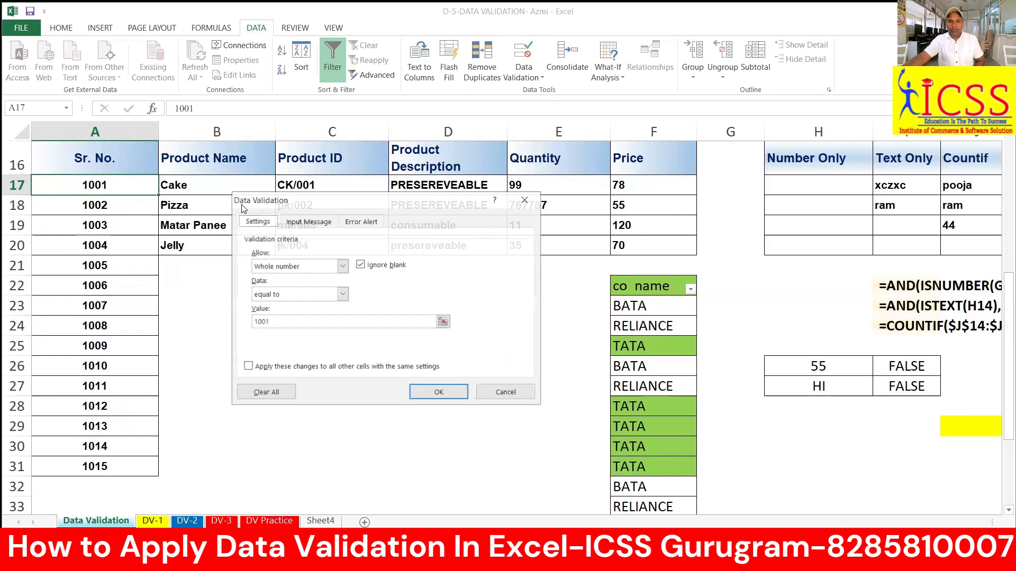
left_click(451, 394)
left_click(115, 213)
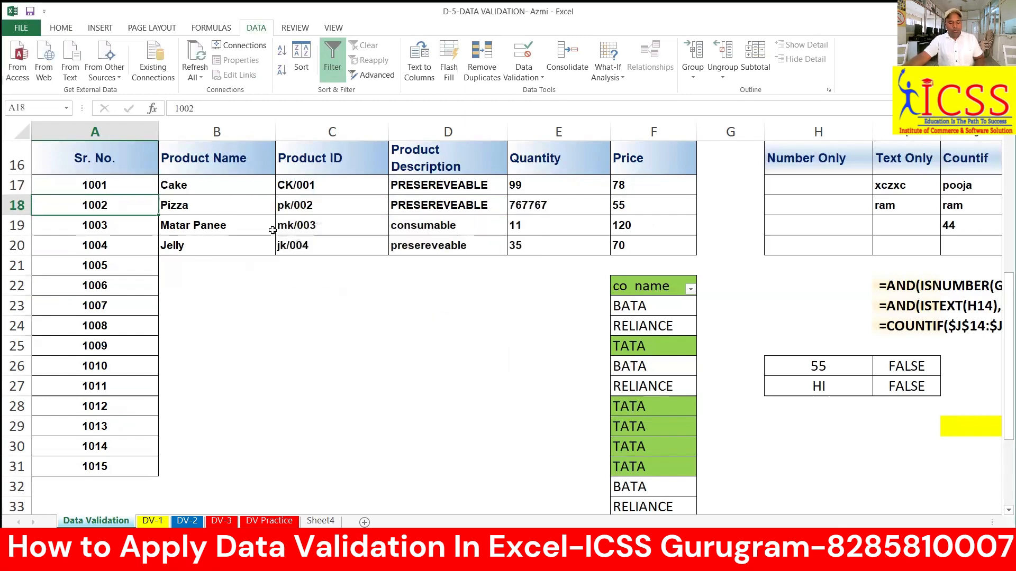
key("alt+a")
key("v")
key("v")
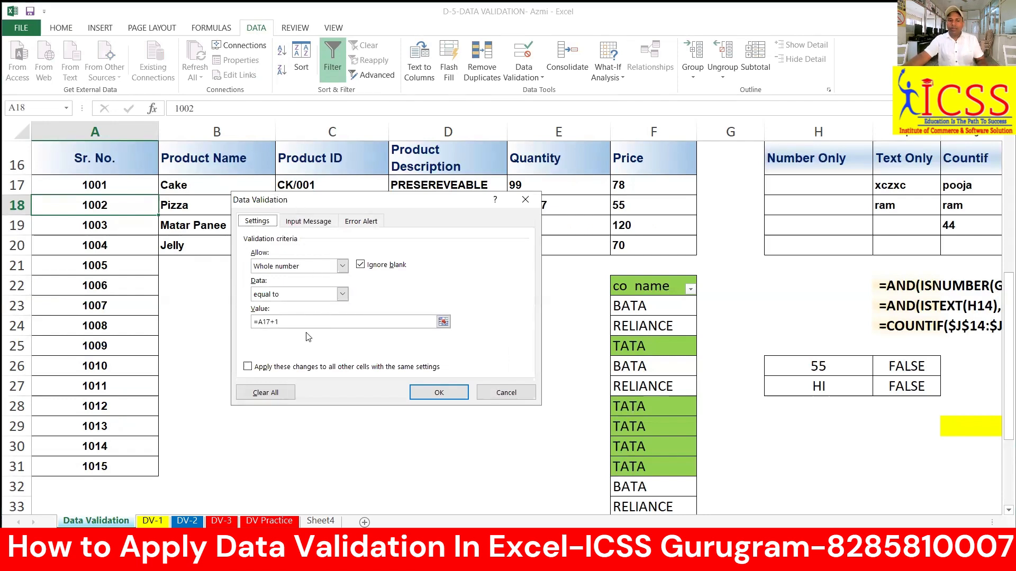
left_click(442, 393)
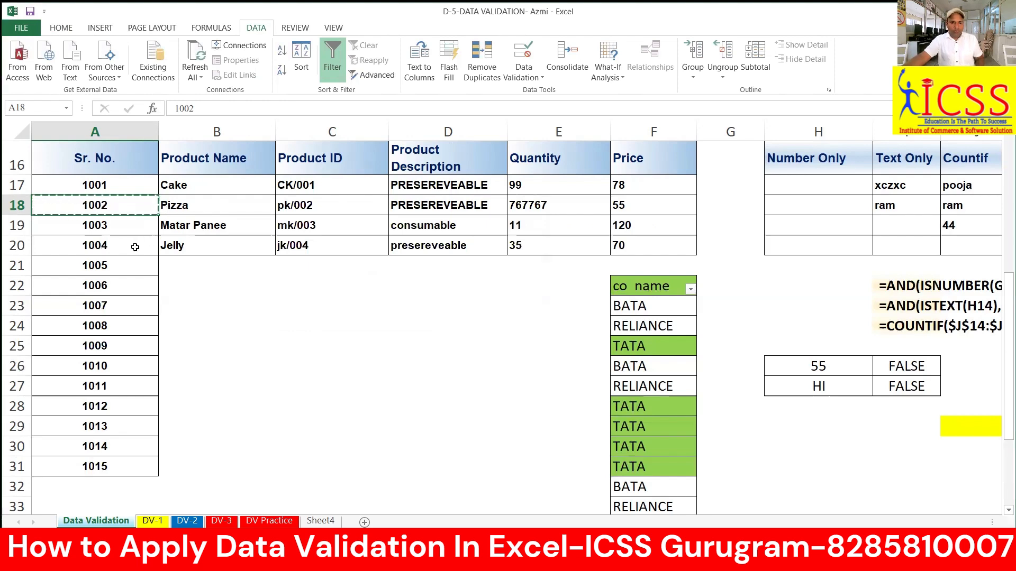
Paste only the validation copied from A18 onto the Sr. No. cells A19:A31
left_click_drag(119, 227, 129, 463)
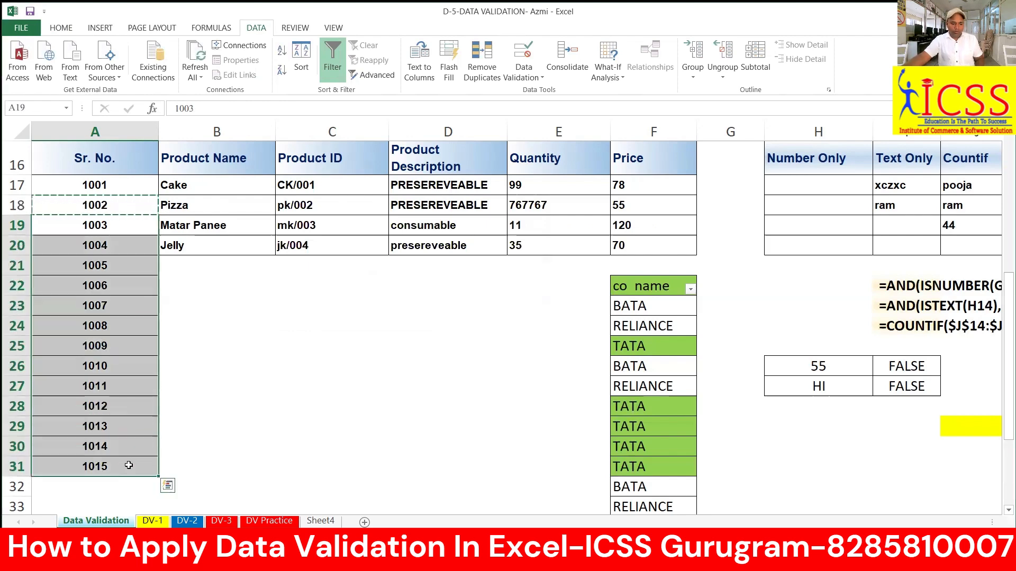
key("ctrl+alt+v")
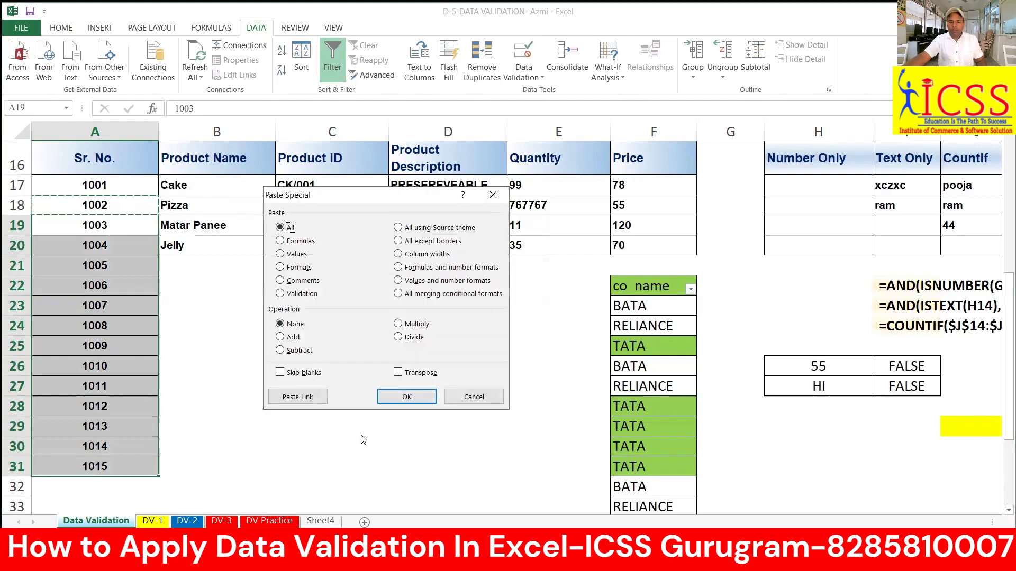
left_click(290, 294)
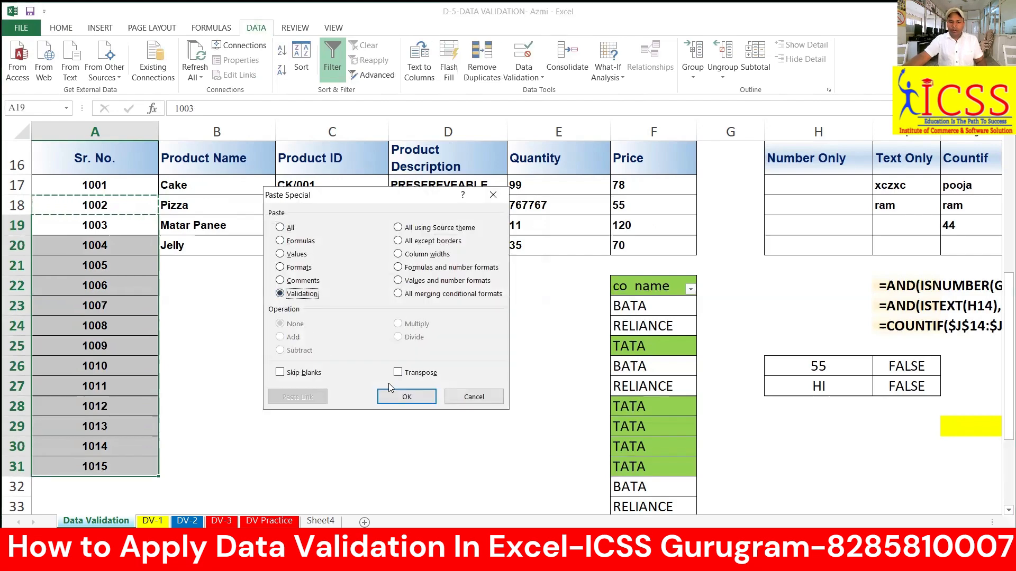
left_click(421, 397)
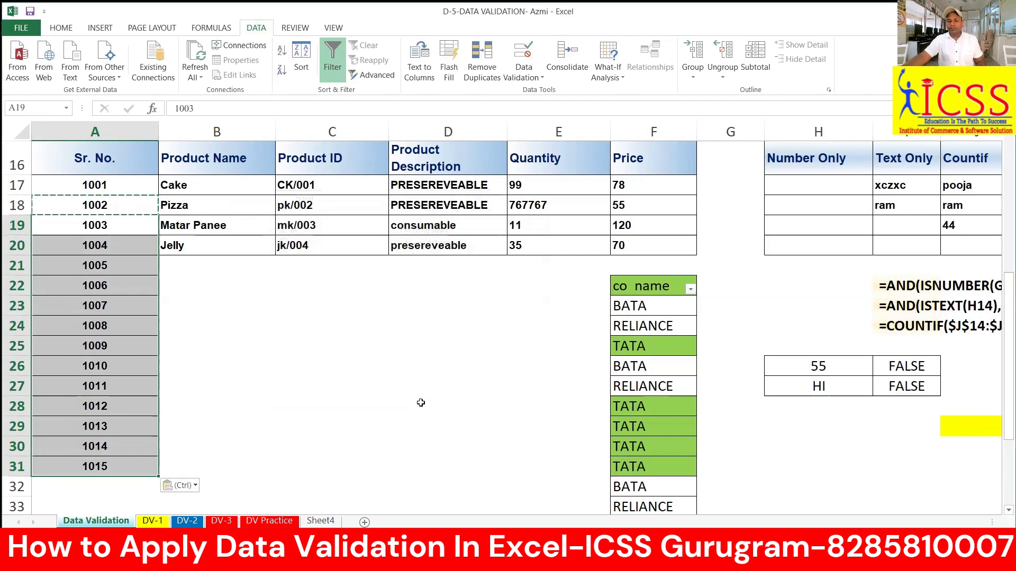
Paste the copied A18 cell in full over the Sr. No. range A18:A31, and show the available paste options
left_click(70, 279)
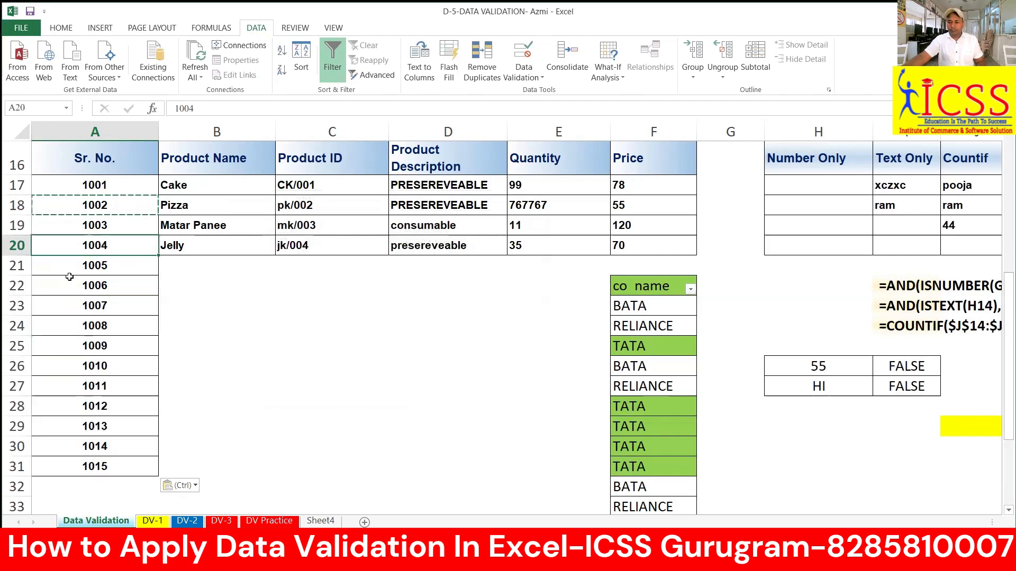
left_click_drag(80, 205, 80, 466)
key("ctrl+v")
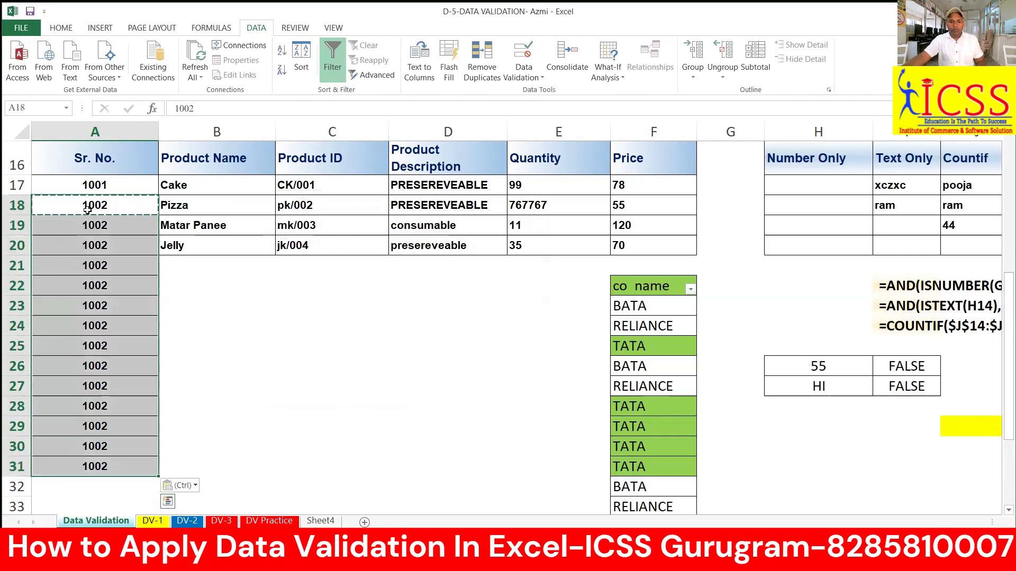
left_click(110, 249)
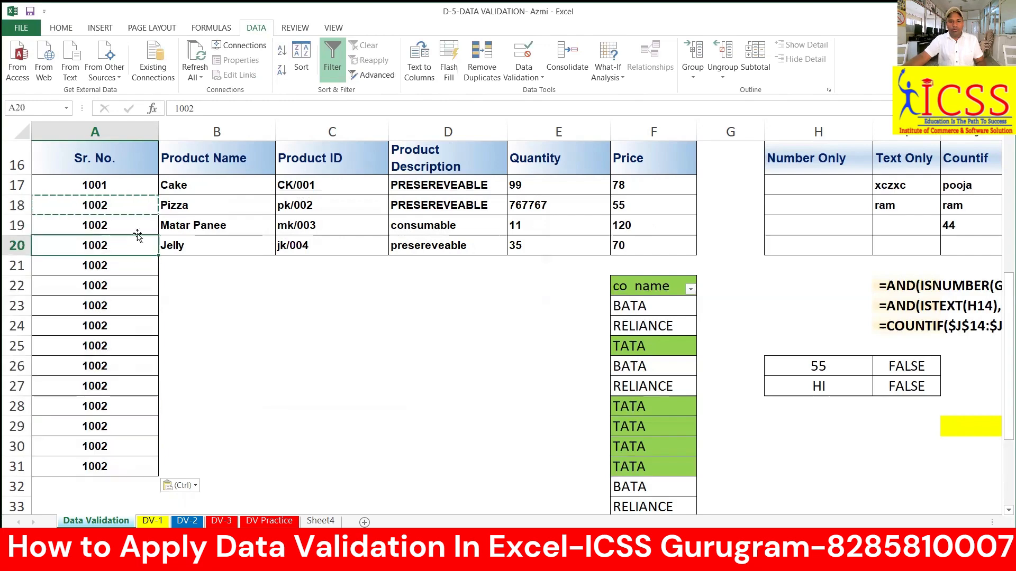
left_click(195, 486)
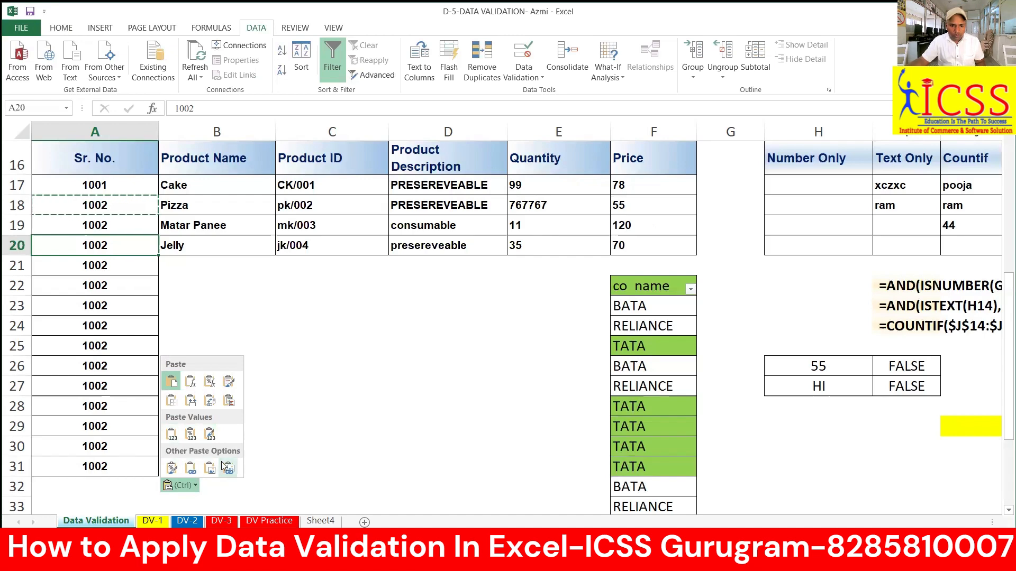
scroll(196, 483, "down", 3)
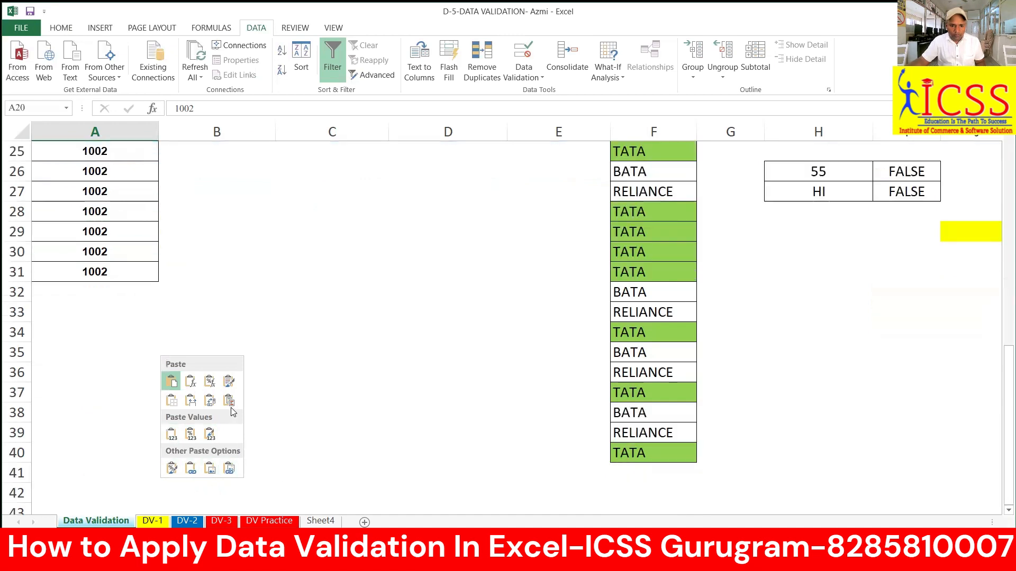
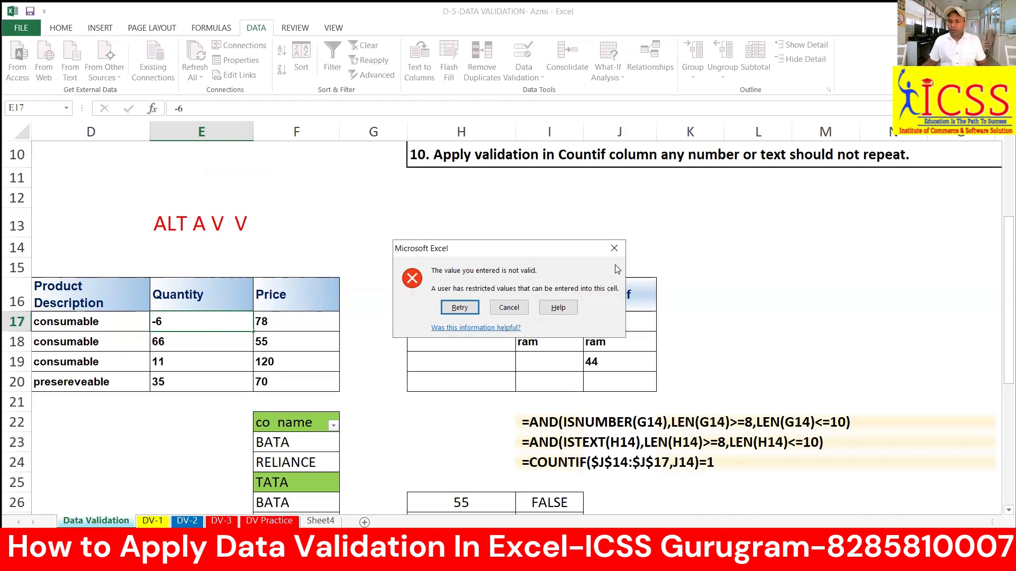
Cancel the -6 entry in Quantity cell E17, and review task 7 on input messages and error alerts
left_click(509, 307)
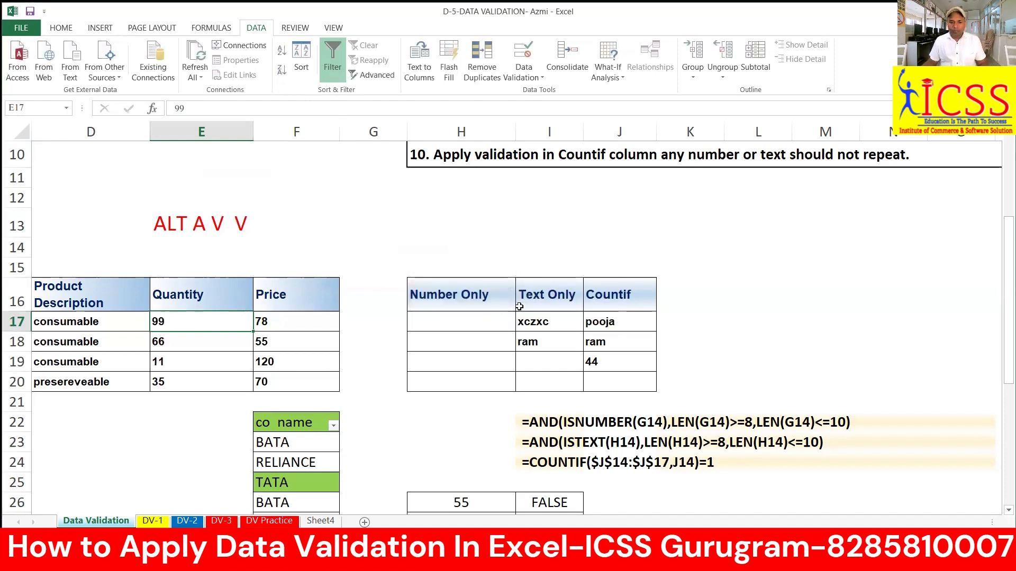
left_click(287, 383, "shift")
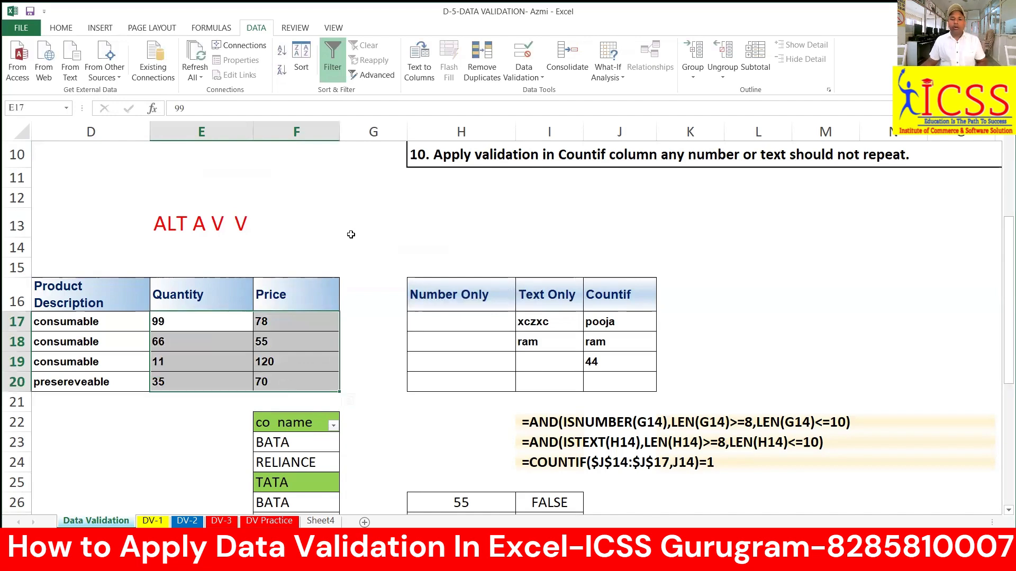
scroll(388, 178, "up", 3)
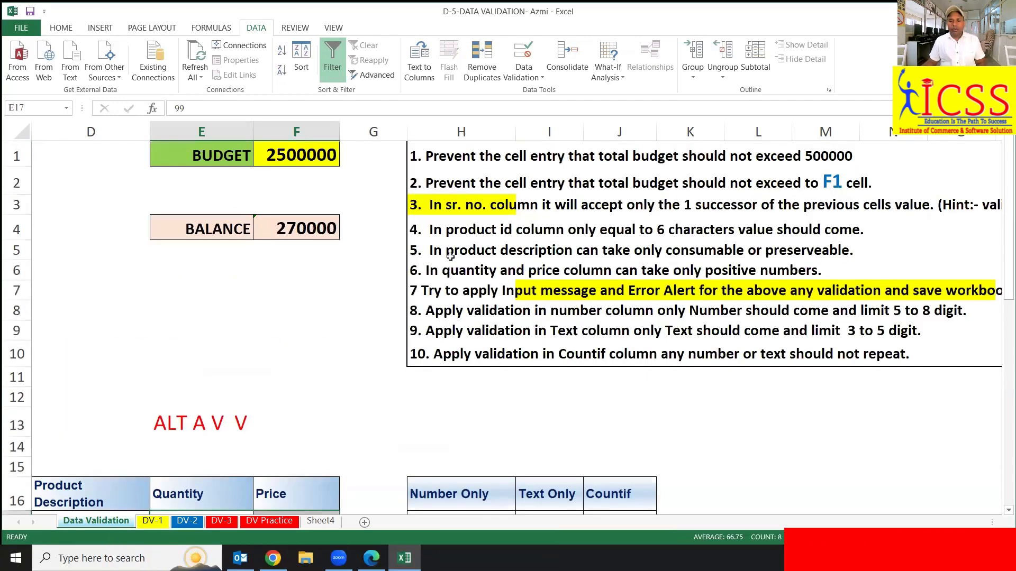
left_click_drag(423, 294, 927, 294)
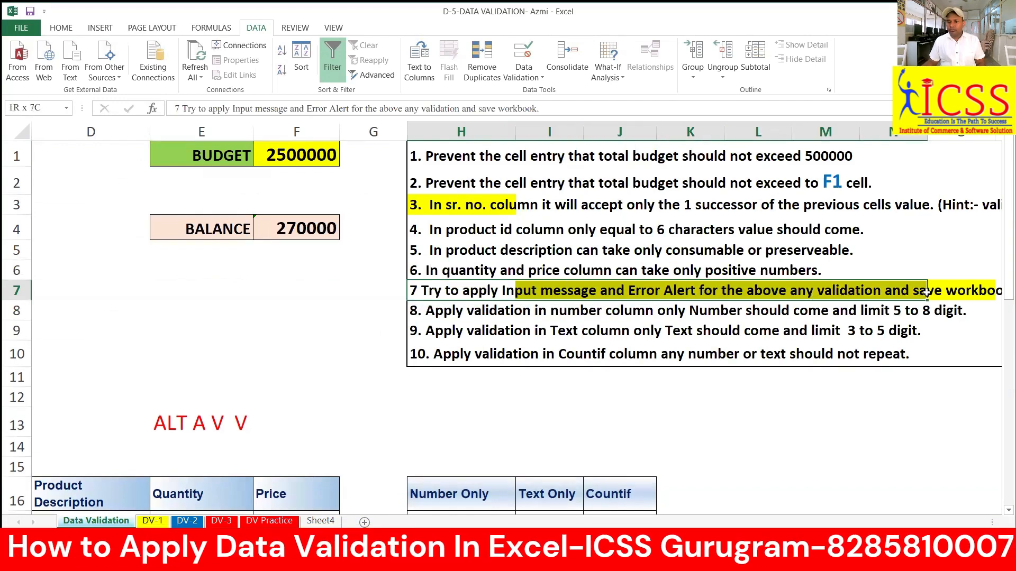
left_click(280, 303)
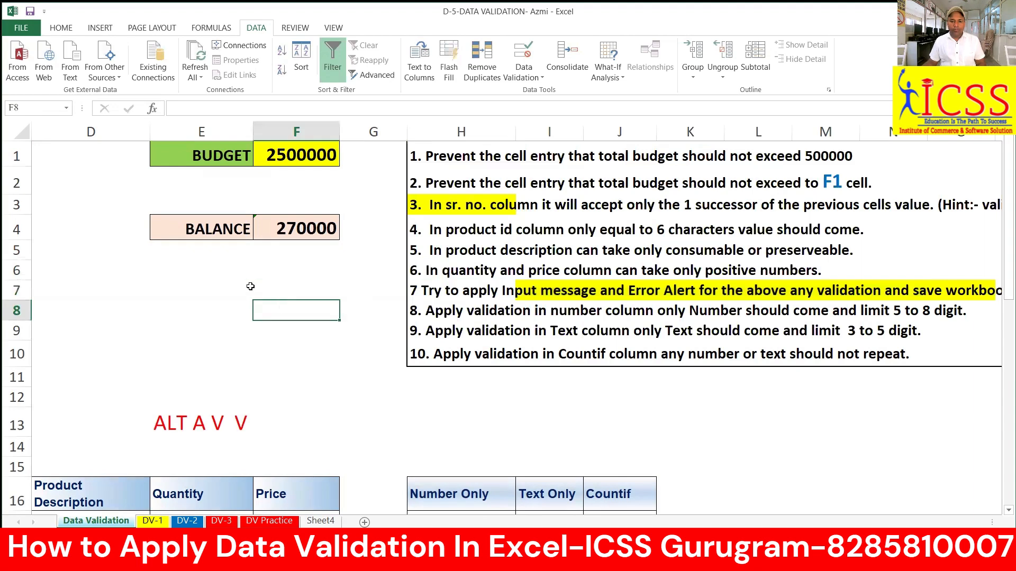
scroll(250, 286, "down", 3)
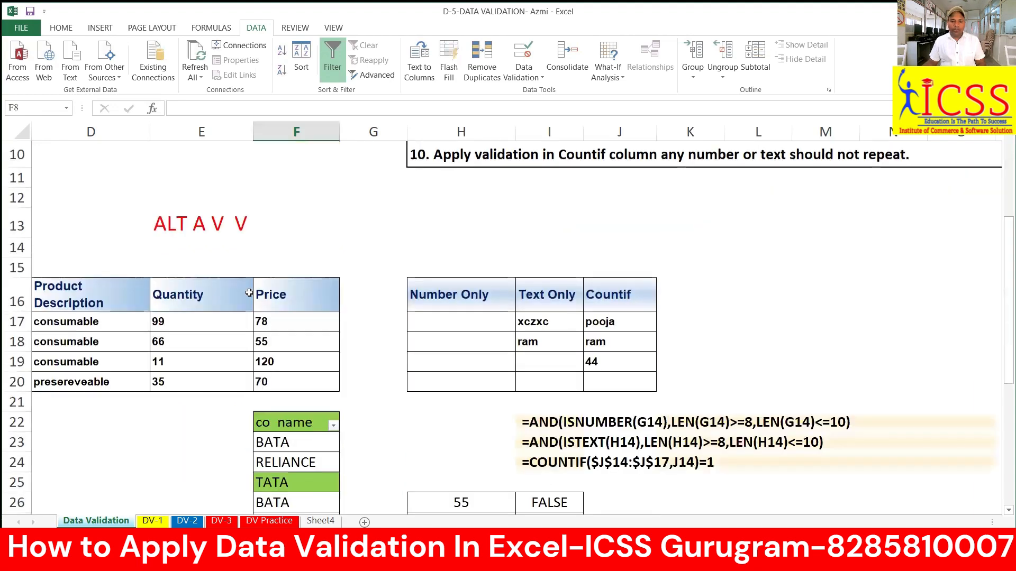
left_click_drag(233, 325, 286, 382)
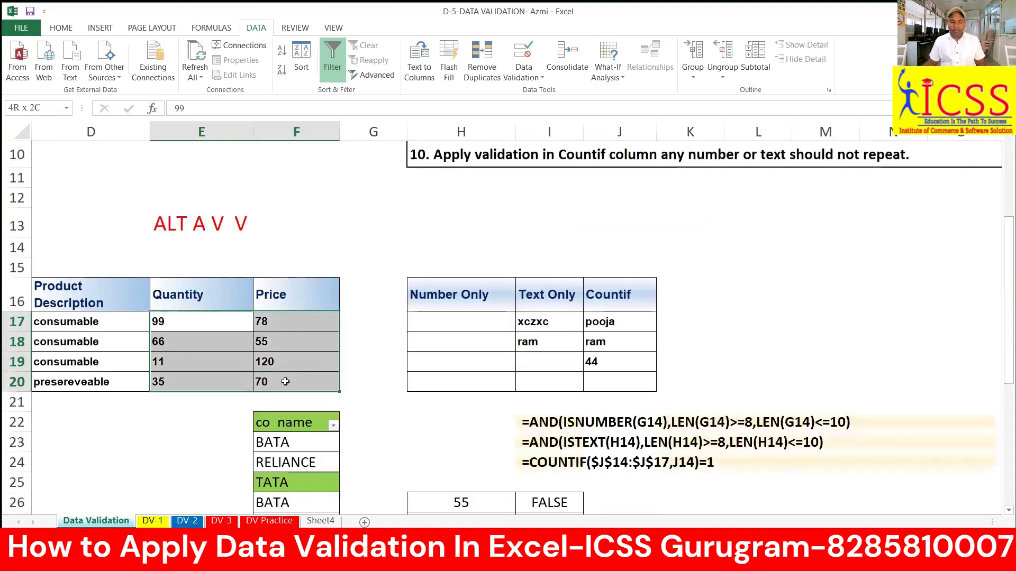
left_click(110, 427)
key("Left")
key("Left")
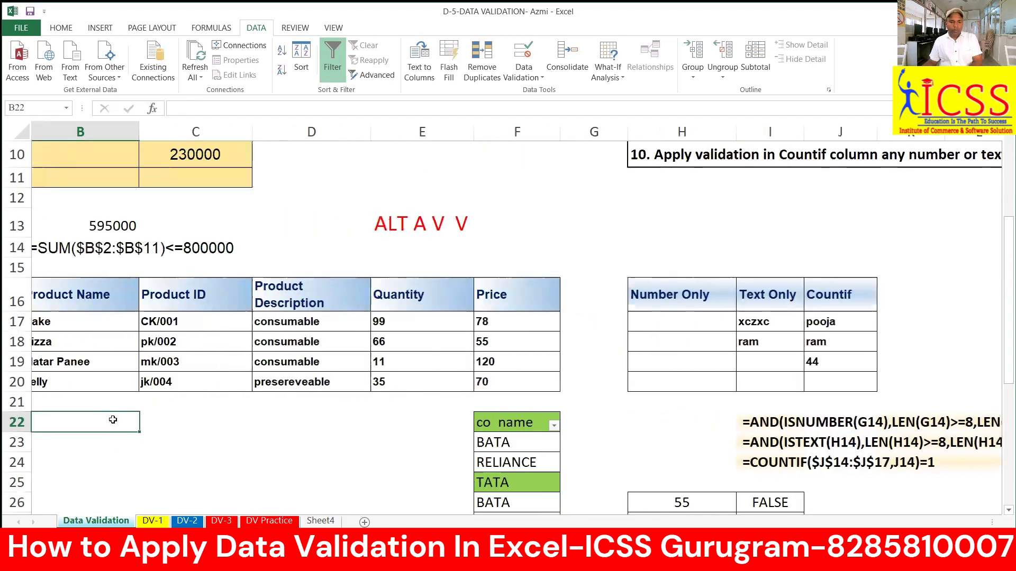
key("Left")
left_click(254, 325)
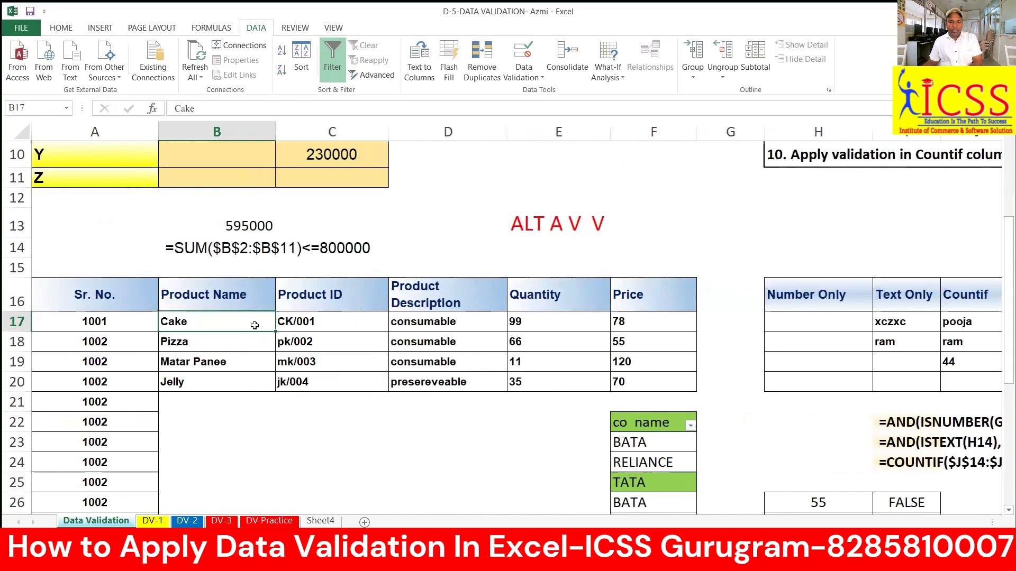
scroll(259, 331, "down", 2)
left_click_drag(225, 184, 208, 458)
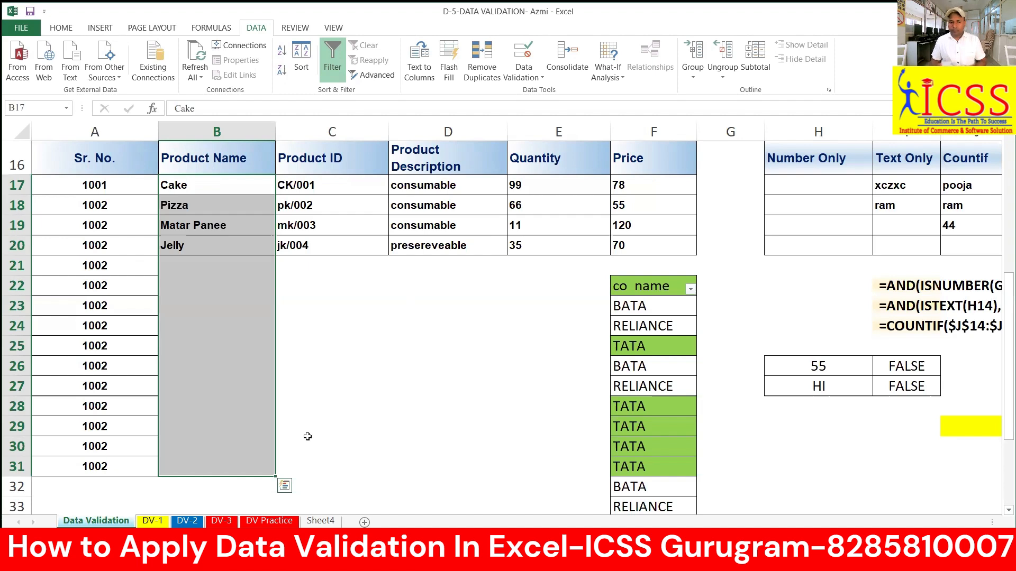
left_click(462, 392)
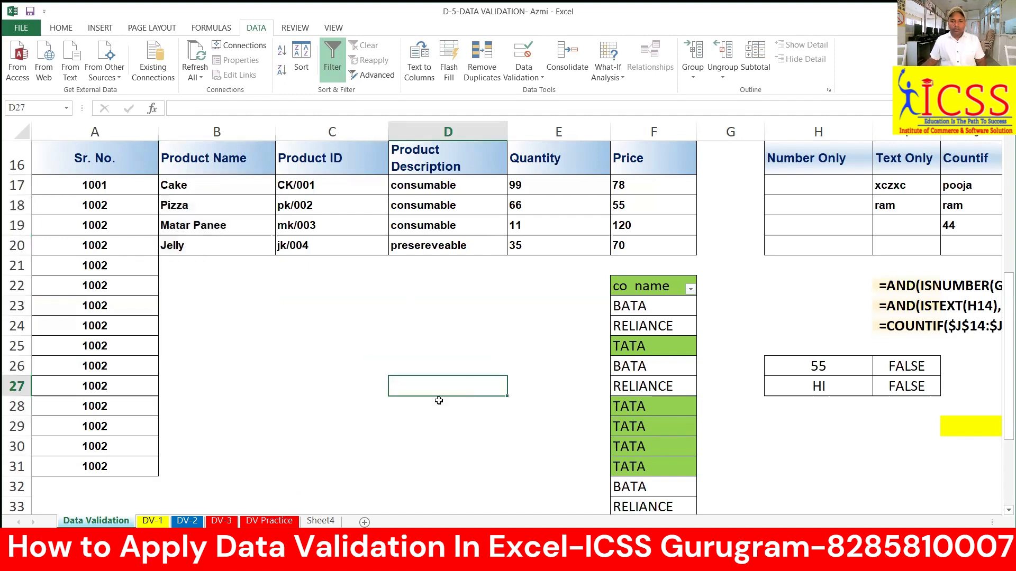
Set up a data validation input message for the Product Name cells B17:B31 with the title Hello
left_click_drag(244, 183, 232, 464)
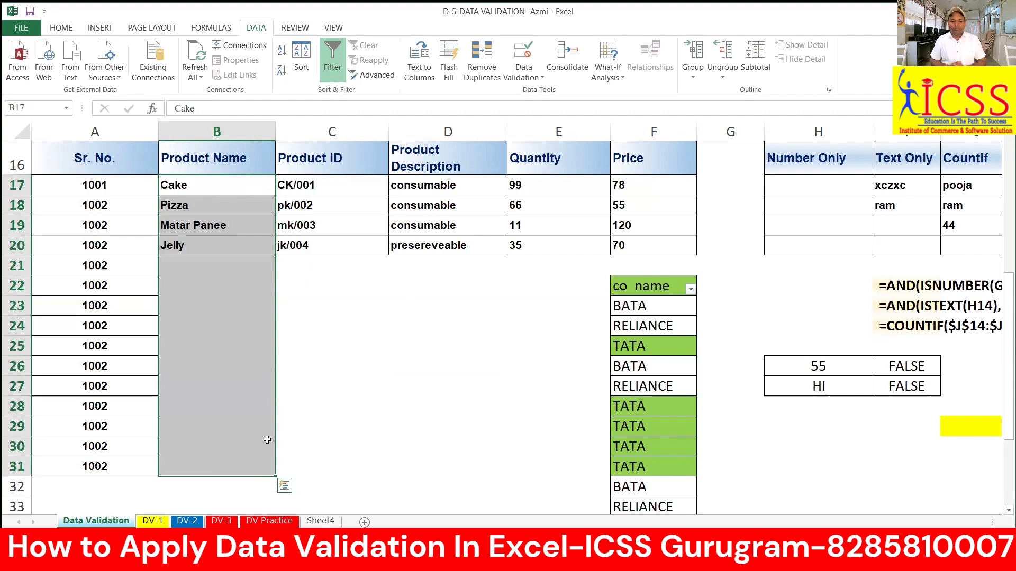
key("alt+a")
key("v")
key("v")
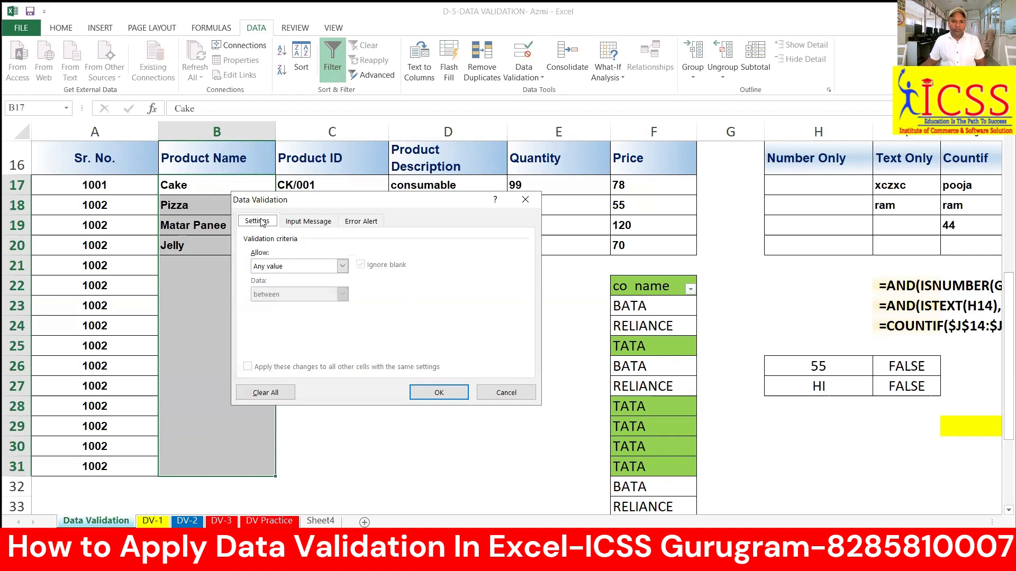
left_click(316, 226)
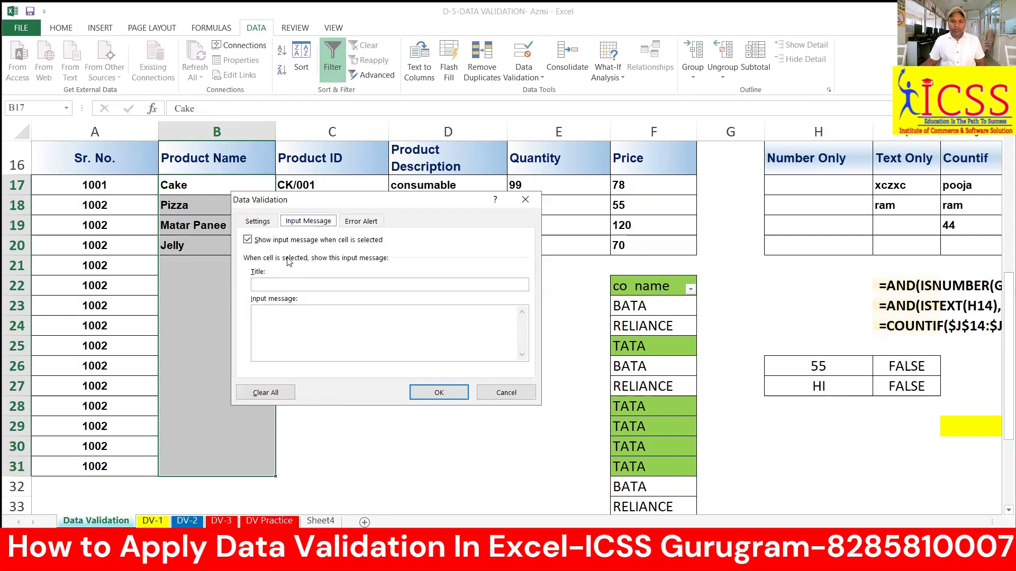
left_click(274, 286)
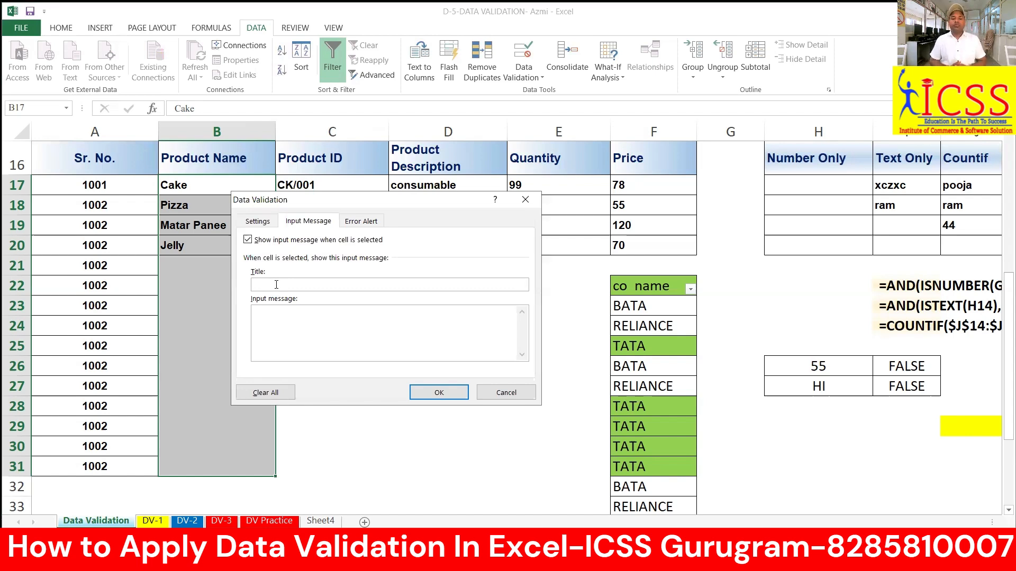
type("Hrel")
key("BackSpace")
key("BackSpace")
key("BackSpace")
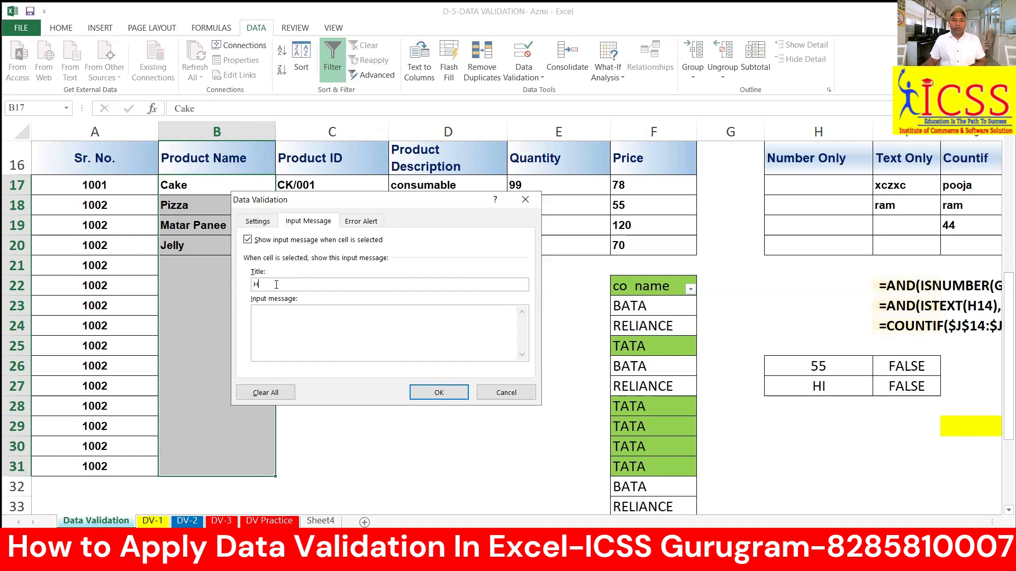
type("ello")
Set the input message text to "Please enter any food name" and apply it to the Product Name cells
left_click(289, 321)
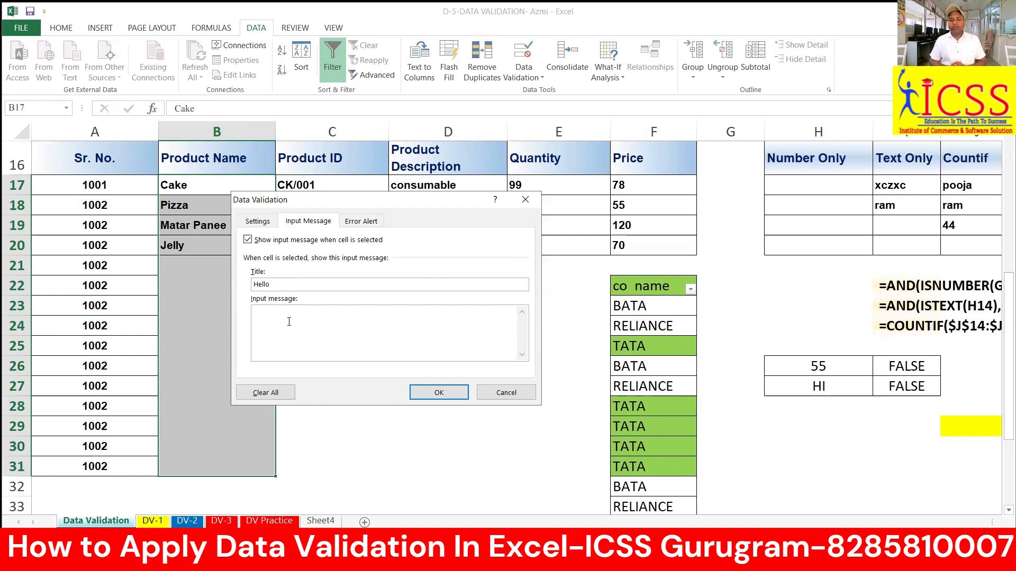
type("Please enter")
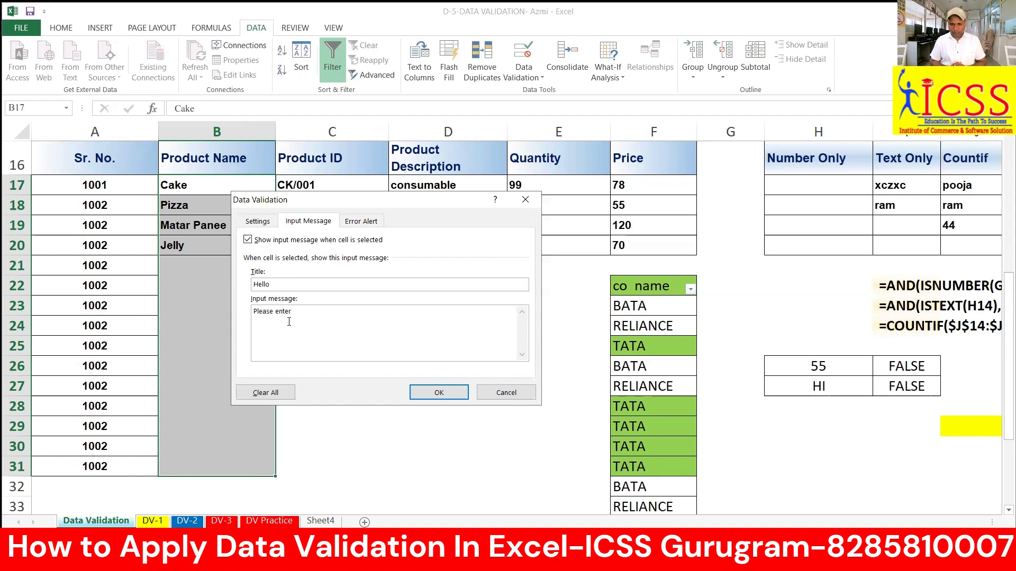
type(" any food name")
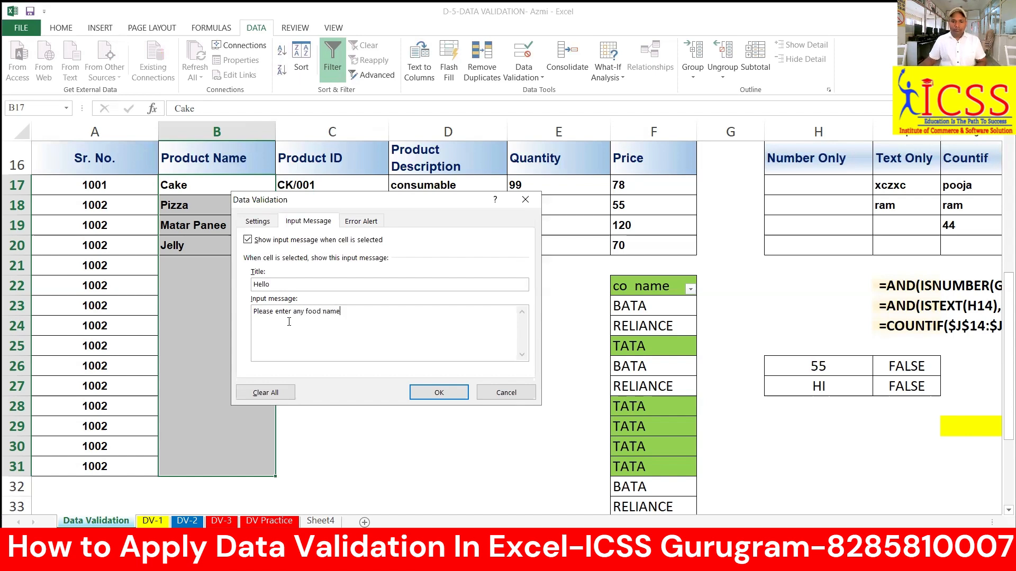
left_click(449, 392)
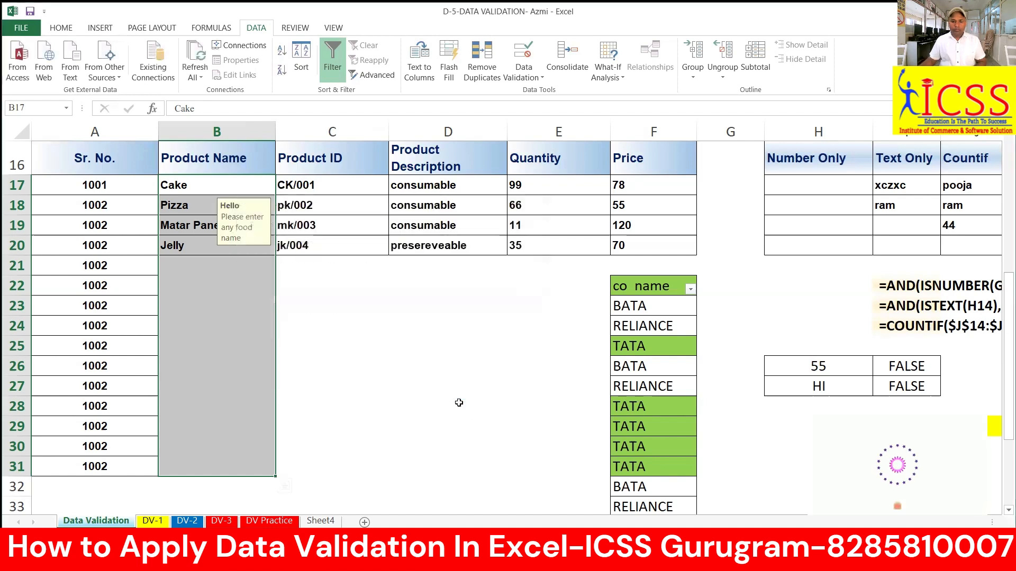
Test the input message by selecting the empty Product Name cell B24, and leave the cell
left_click(460, 401)
left_click(391, 320)
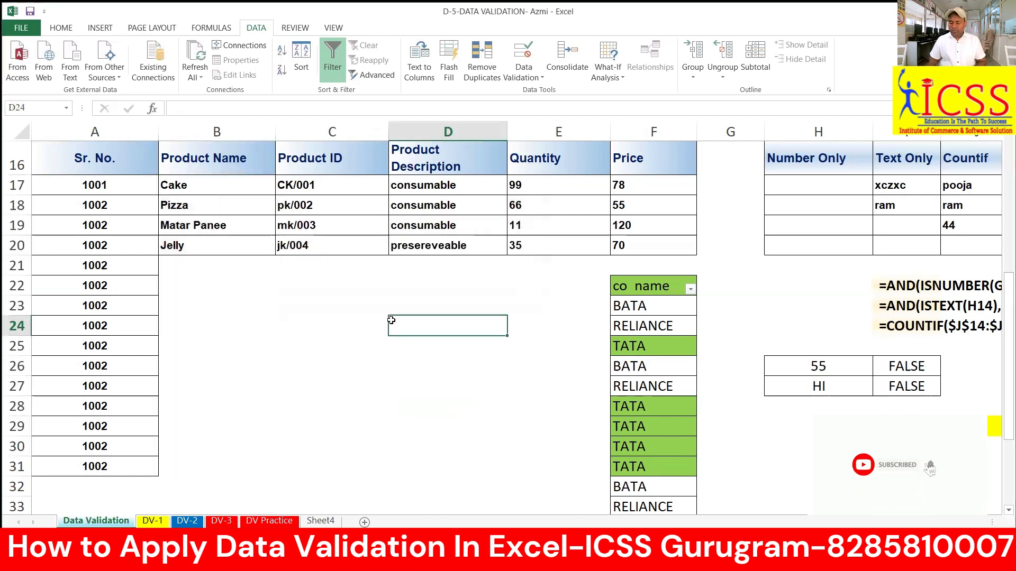
key("Left")
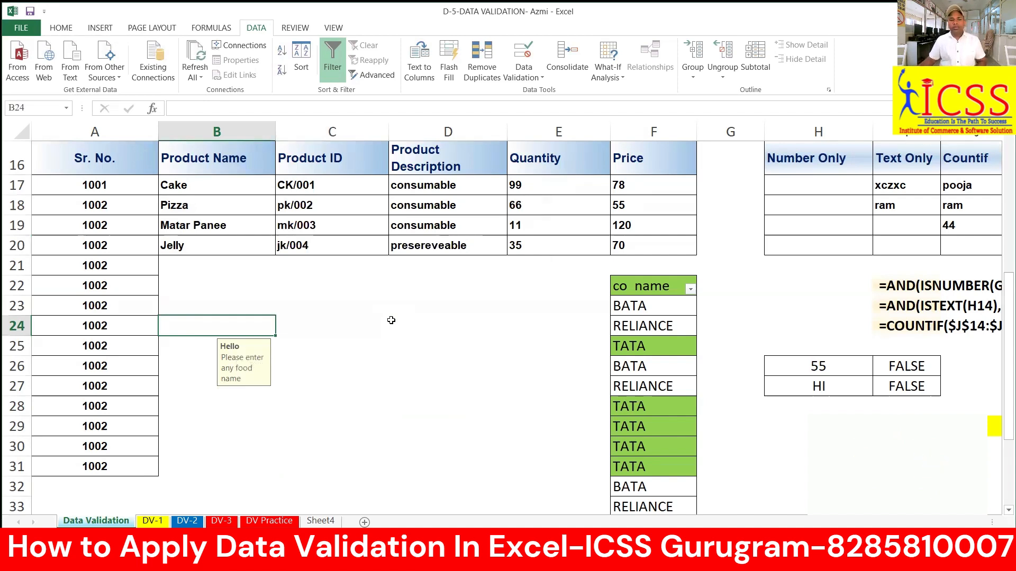
left_click(397, 328)
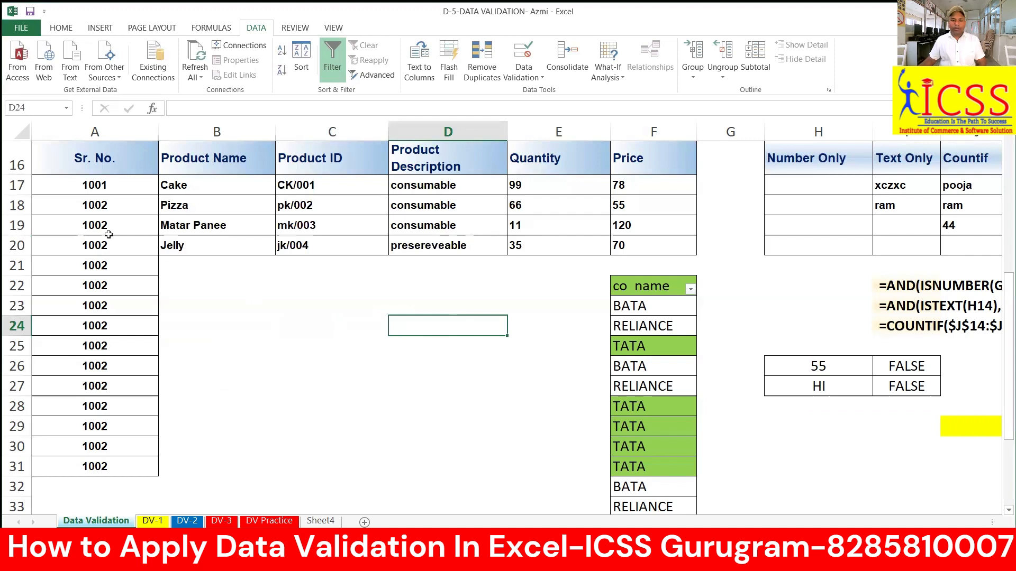
left_click_drag(112, 187, 100, 446)
left_click_drag(312, 185, 335, 254)
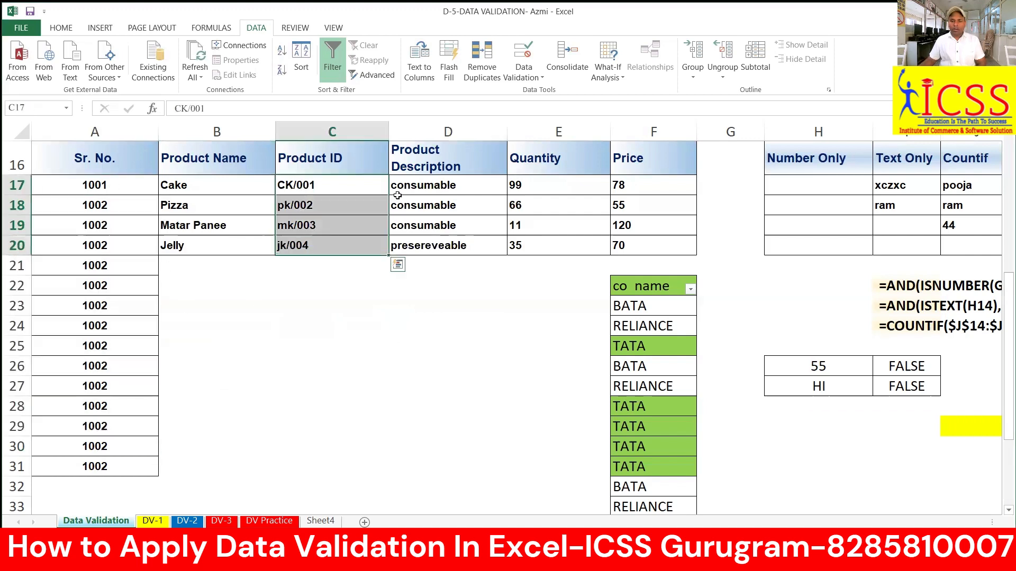
left_click_drag(440, 182, 451, 228)
left_click_drag(526, 184, 623, 244)
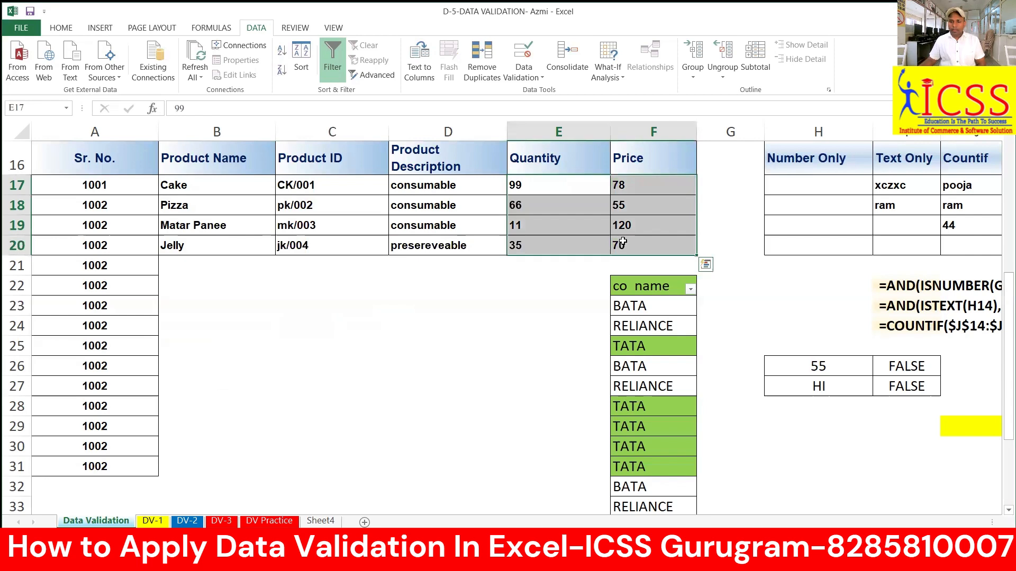
left_click(563, 197)
Set up a Stop-style error alert titled "Wrong Entry" for the Quantity and Price cells E17:F20
left_click_drag(558, 184, 649, 249)
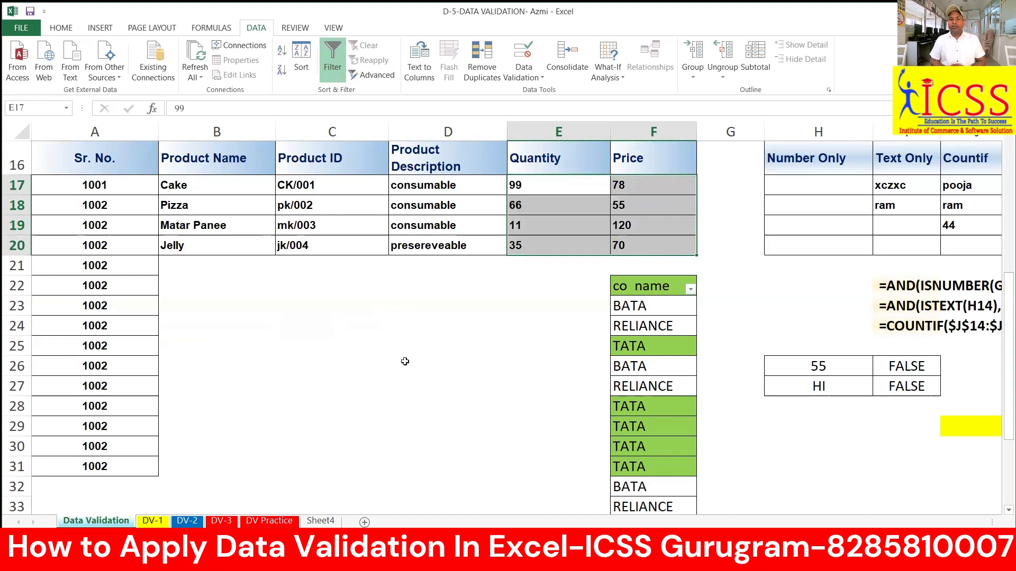
key("alt+a")
key("v")
key("v")
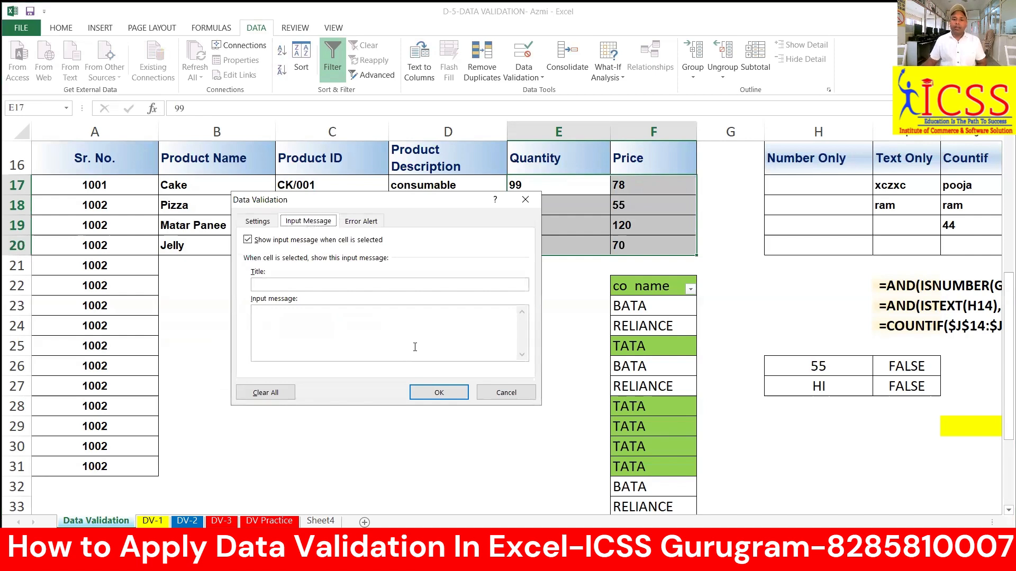
left_click(366, 222)
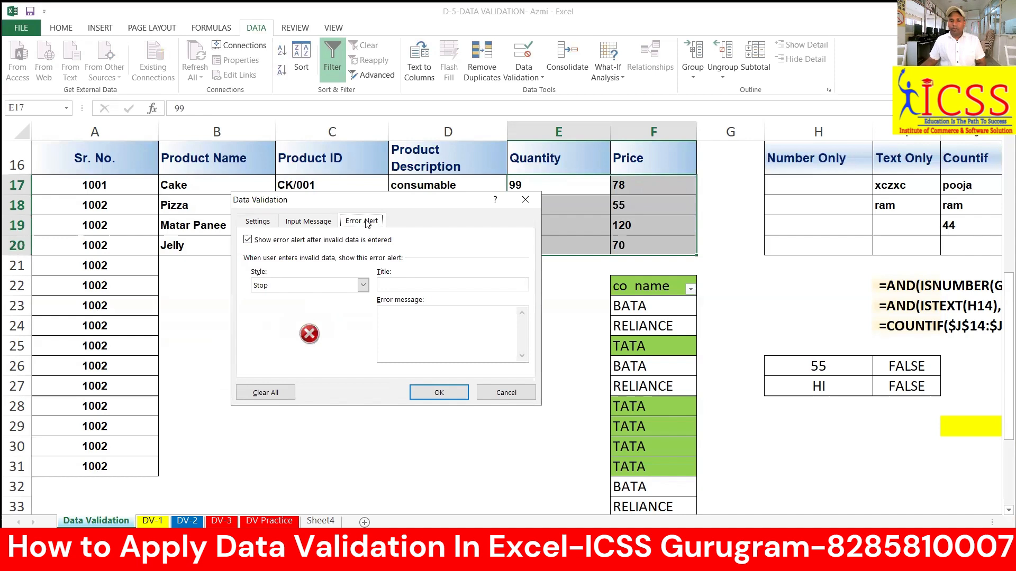
left_click(363, 285)
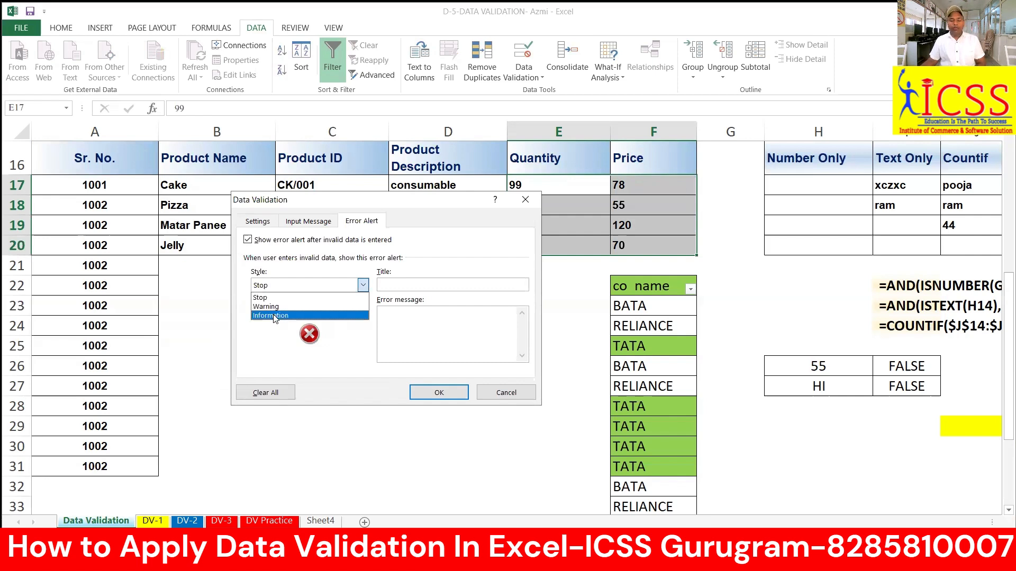
left_click(266, 295)
left_click(429, 286)
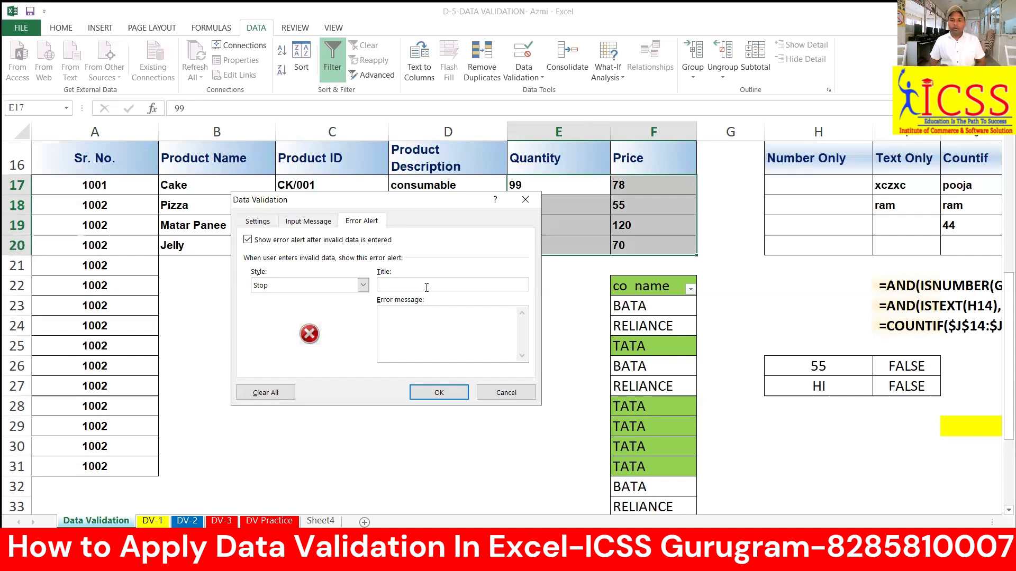
type("Wrong Entry")
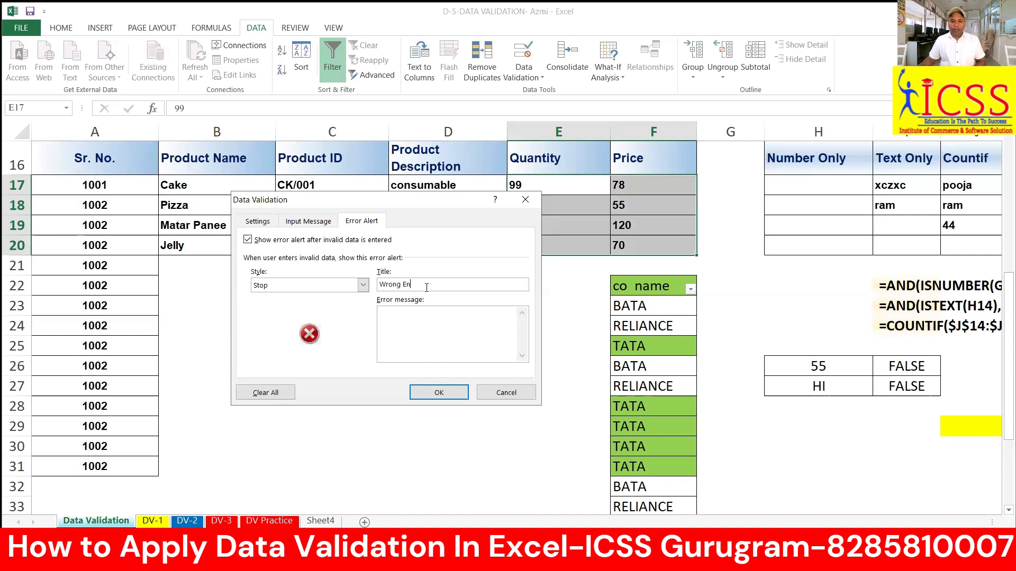
Set the alert's error message to "Please enter any positive number only."
left_click(414, 322)
type("Pleas")
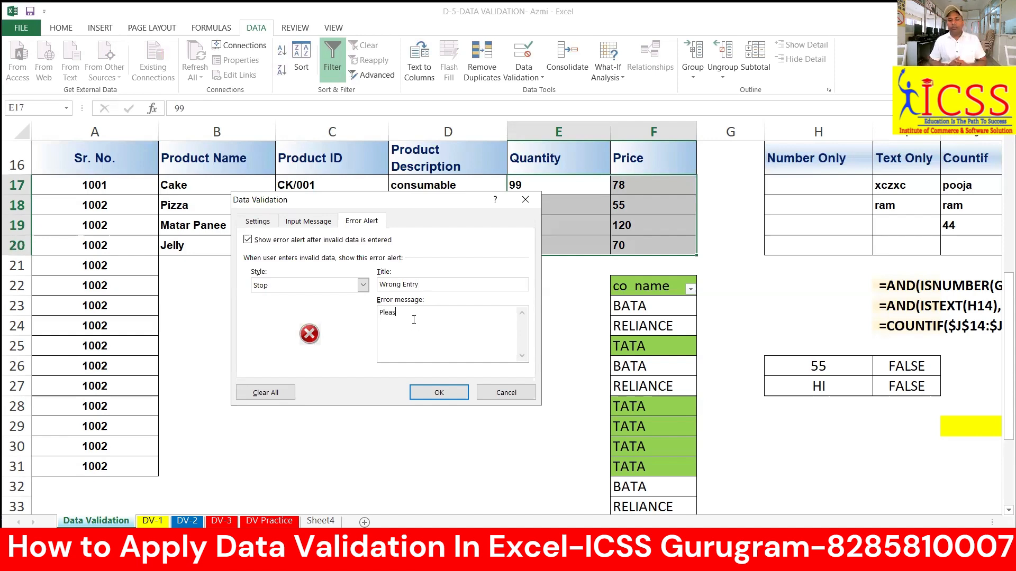
type("e enter any")
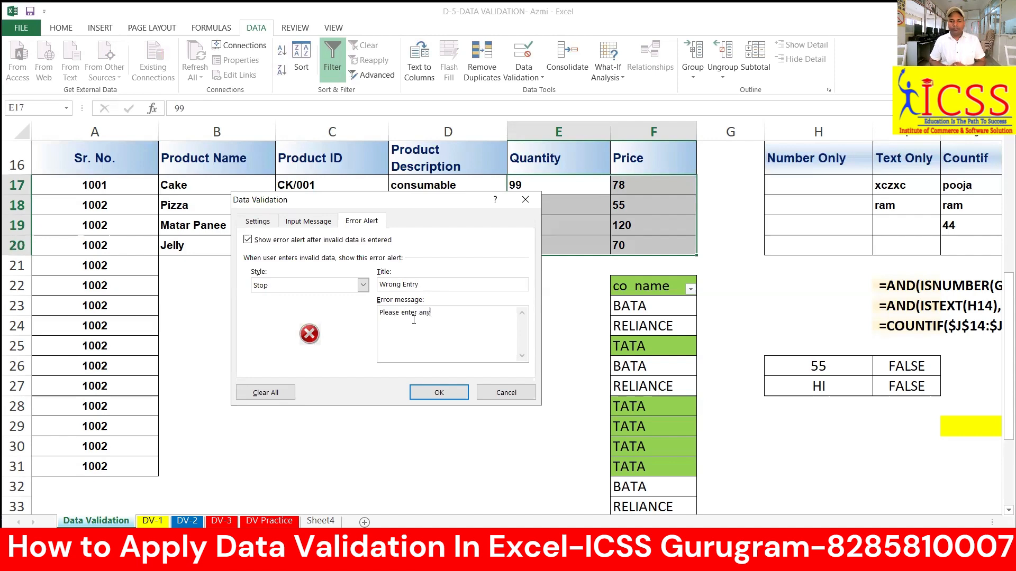
type(" positive")
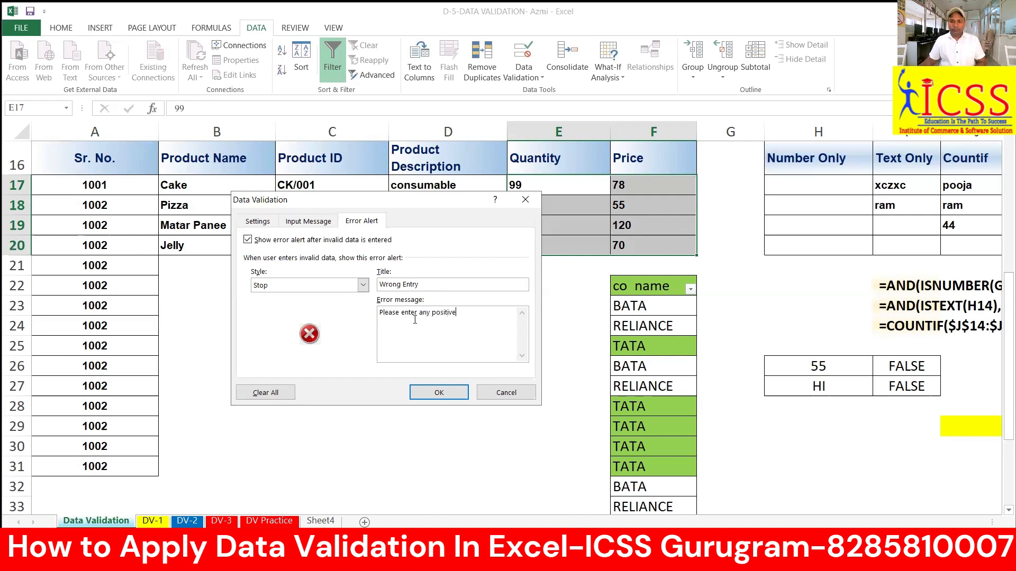
type(" number onl")
key("BackSpace")
key("BackSpace")
type("ly.")
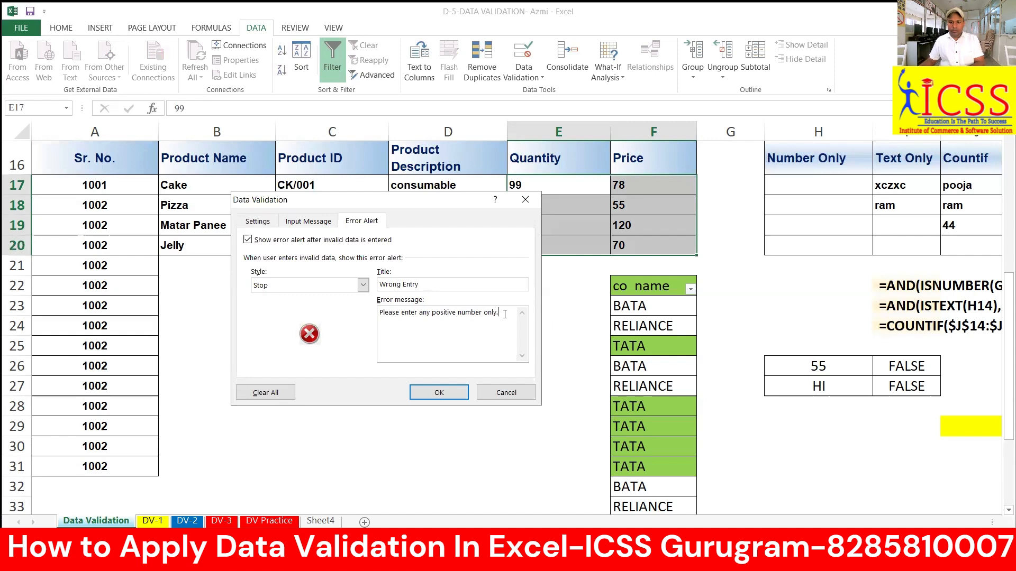
Add a "Try again......" line to the error message and apply the alert to the Quantity and Price cells
type("Try aagain")
left_click(454, 395)
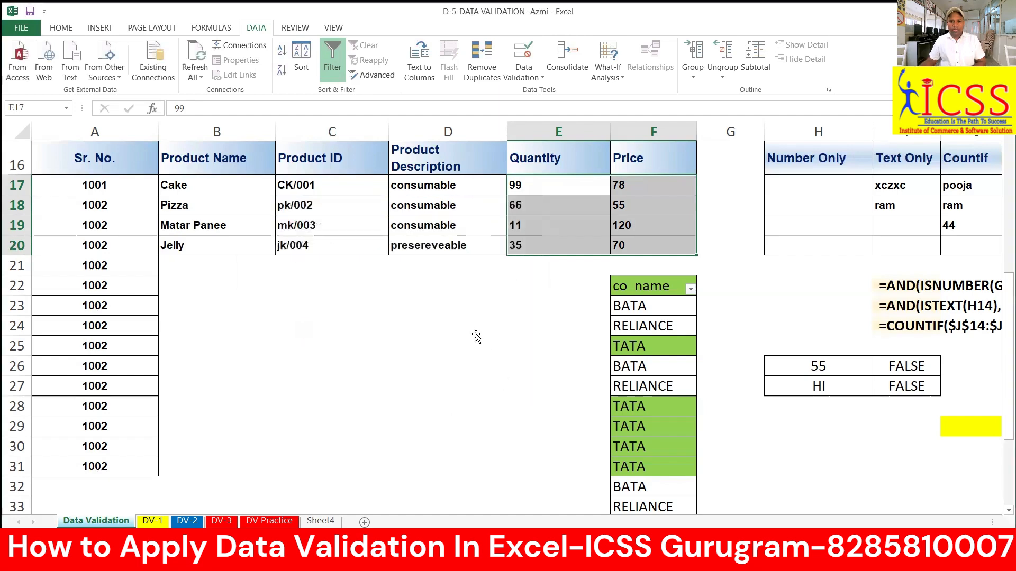
left_click(531, 187)
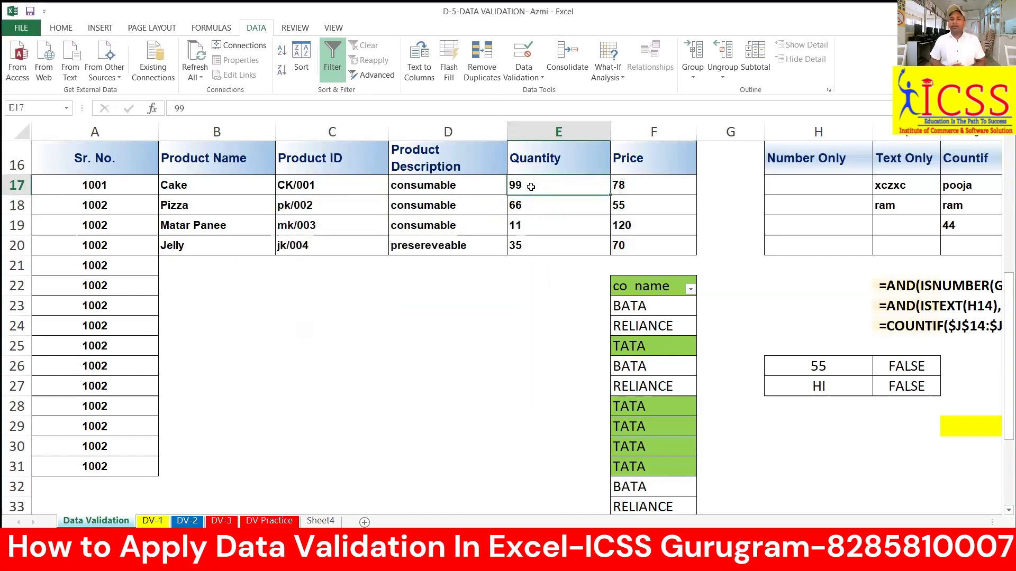
key("shift+Right")
key("shift+Right")
key("shift+Right")
key("shift+Right")
key("shift+Right")
key("shift+Right")
key("shift+Right")
key("shift+Right")
key("shift+Right")
key("shift+Right")
key("shift+Right")
key("shift+Right")
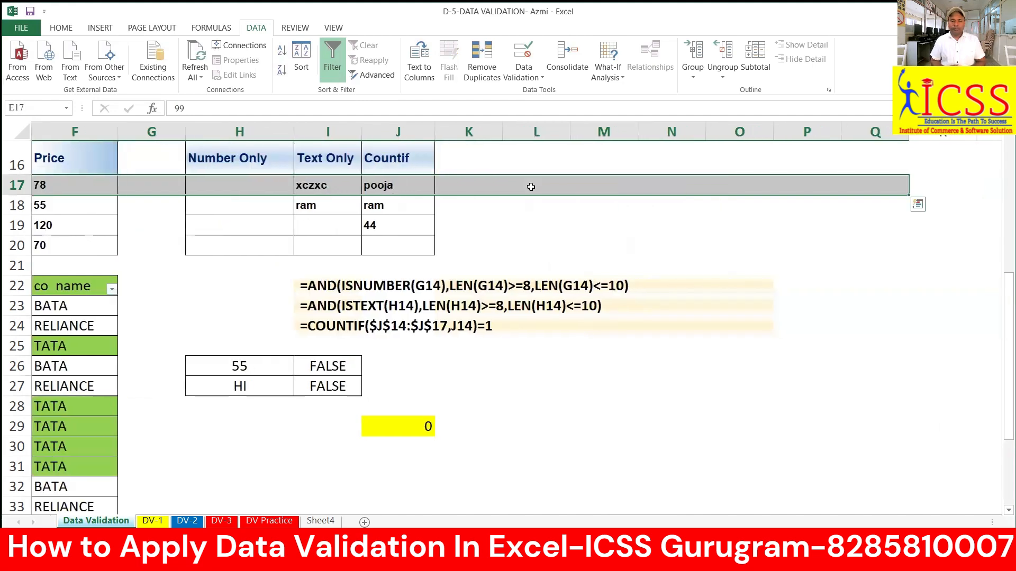
key("shift+Left")
key("shift+Left")
key("shift+Left")
key("shift+Left")
key("shift+Left")
key("shift+Left")
key("shift+Left")
key("shift+Left")
key("shift+Left")
key("shift+Left")
key("shift+Left")
key("shift+Left")
key("shift+Left")
key("shift+Left")
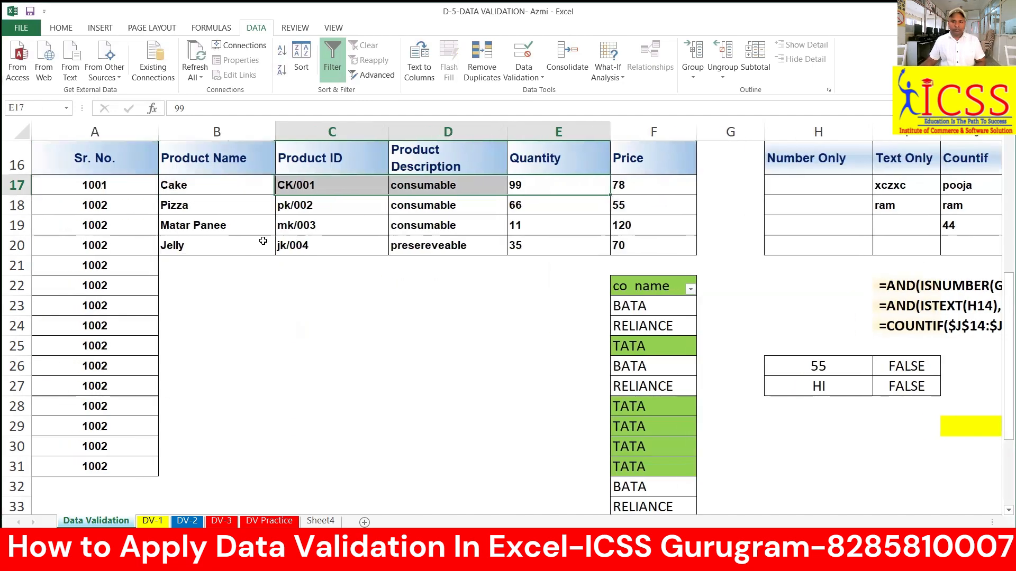
key("shift+Right")
key("shift+Right")
Test the error alert by entering -1 in Quantity cell E17, and cancel the entry
type("-")
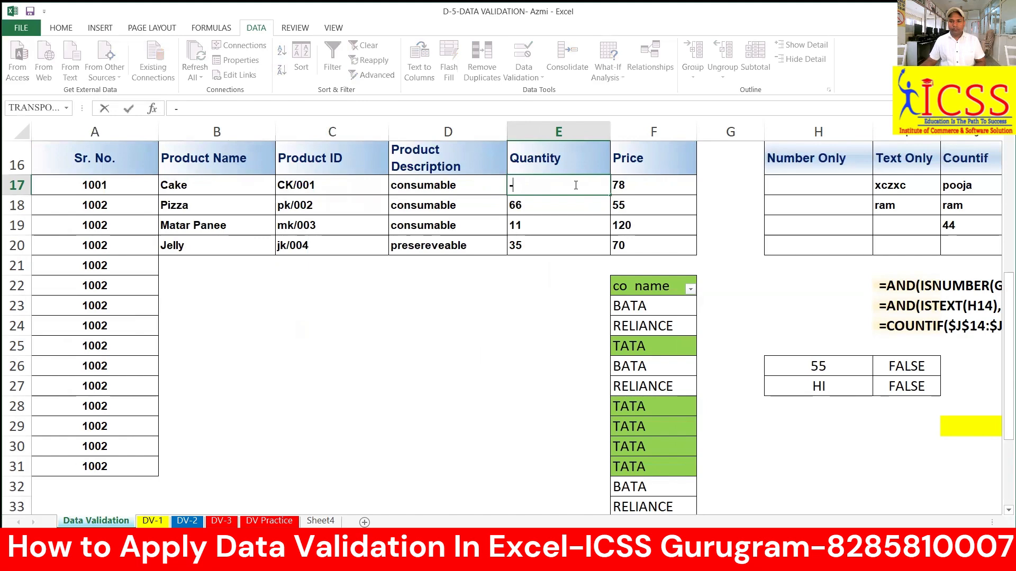
type("1")
key("Return")
key("Return")
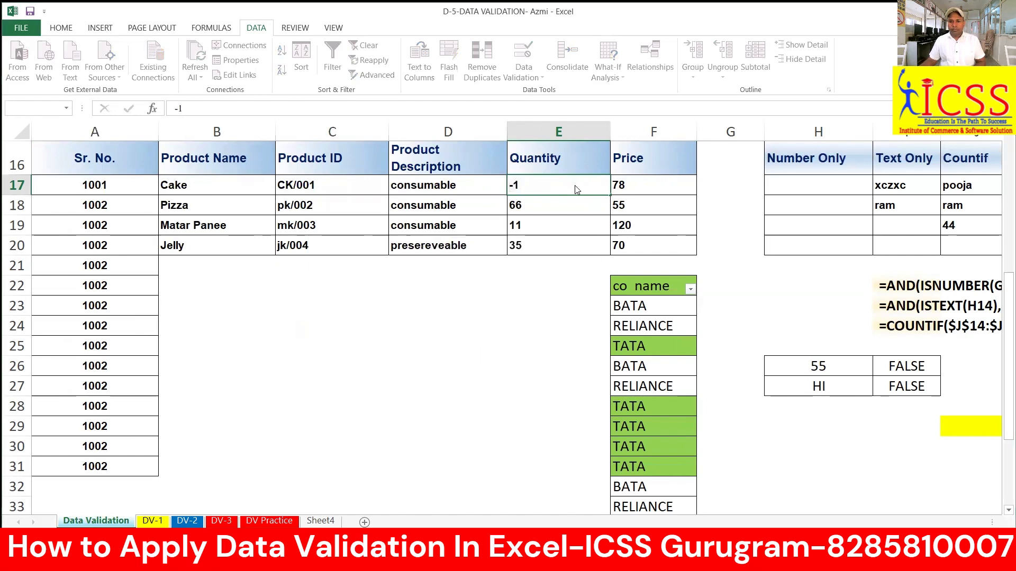
key("Return")
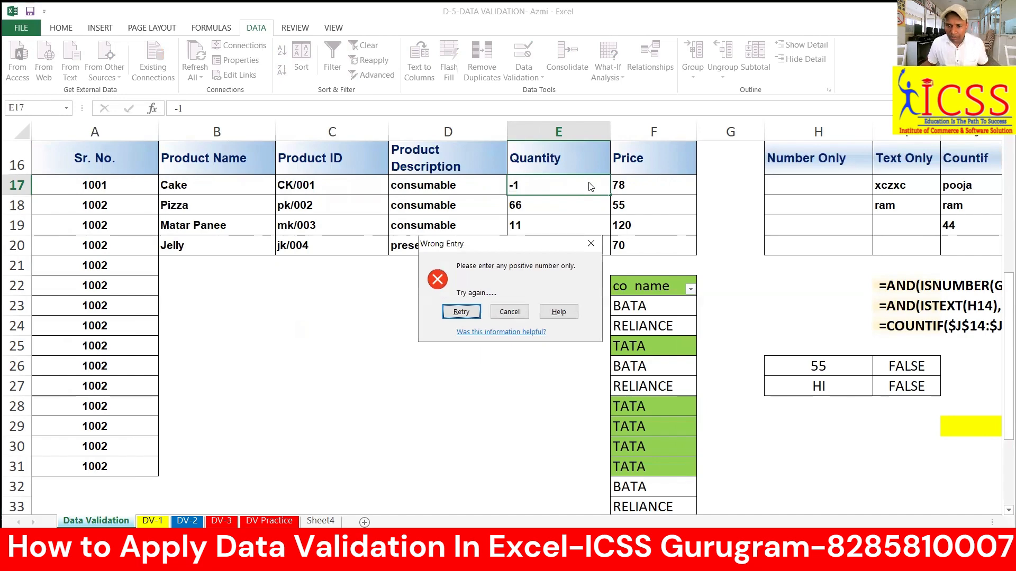
key("Escape")
Apply a Stop error alert titled "Wrong entry" to Product Description cells D17:D20, with the message "Please check spelling" followed by "Try again..."
left_click_drag(423, 185, 423, 249)
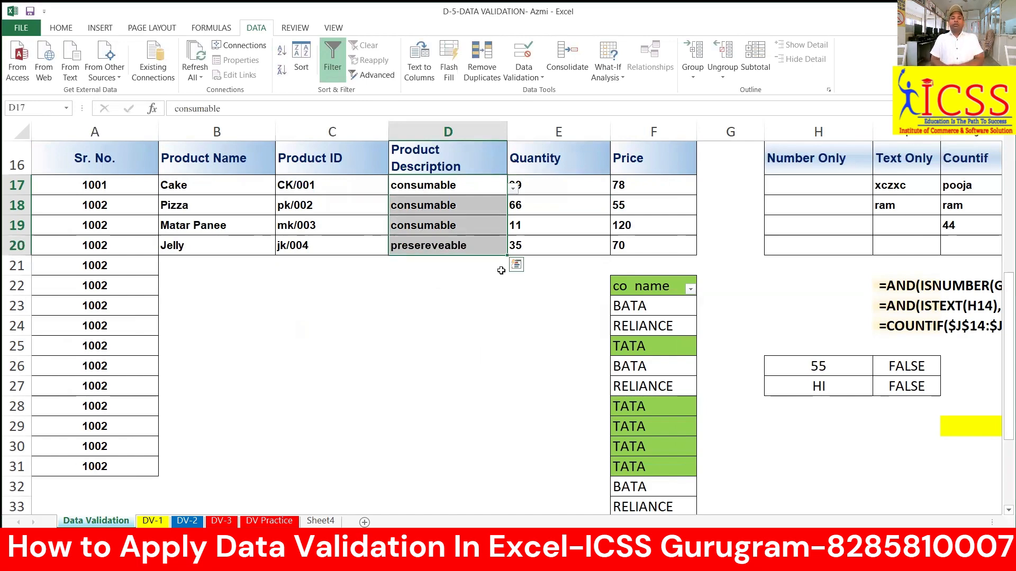
key("alt+a")
key("Escape")
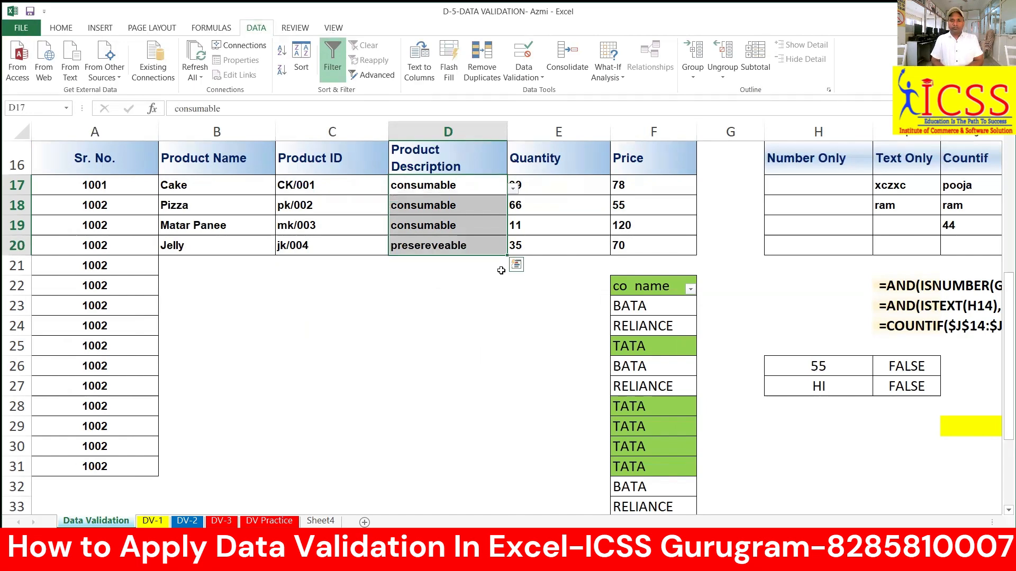
key("alt")
key("d")
key("l")
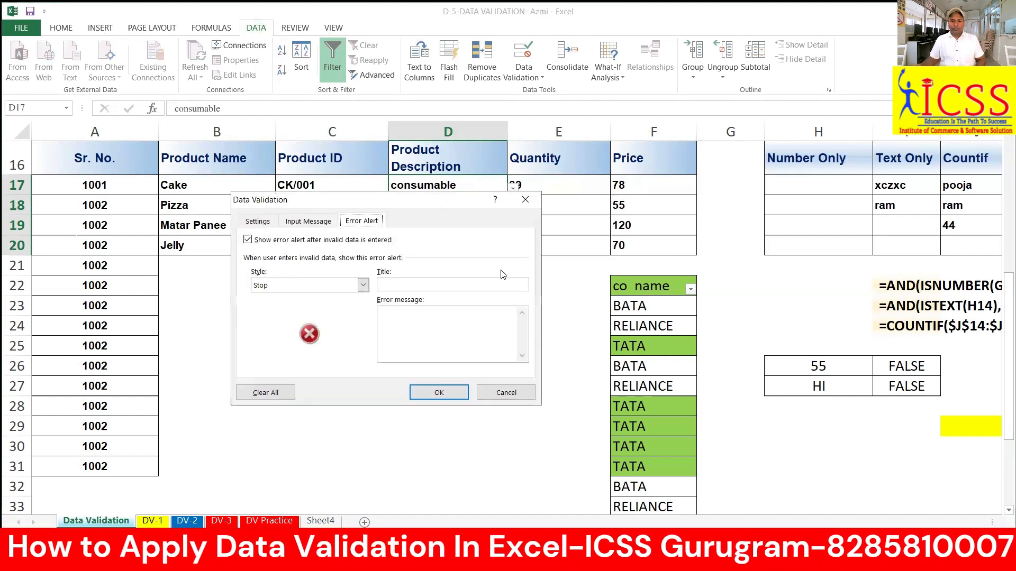
left_click(402, 282)
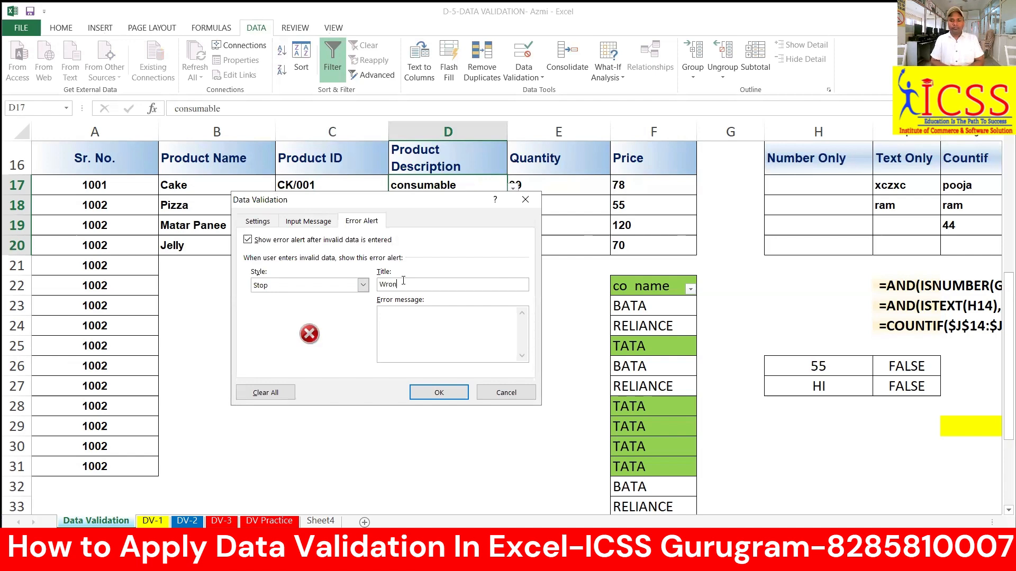
type("Wrong entry")
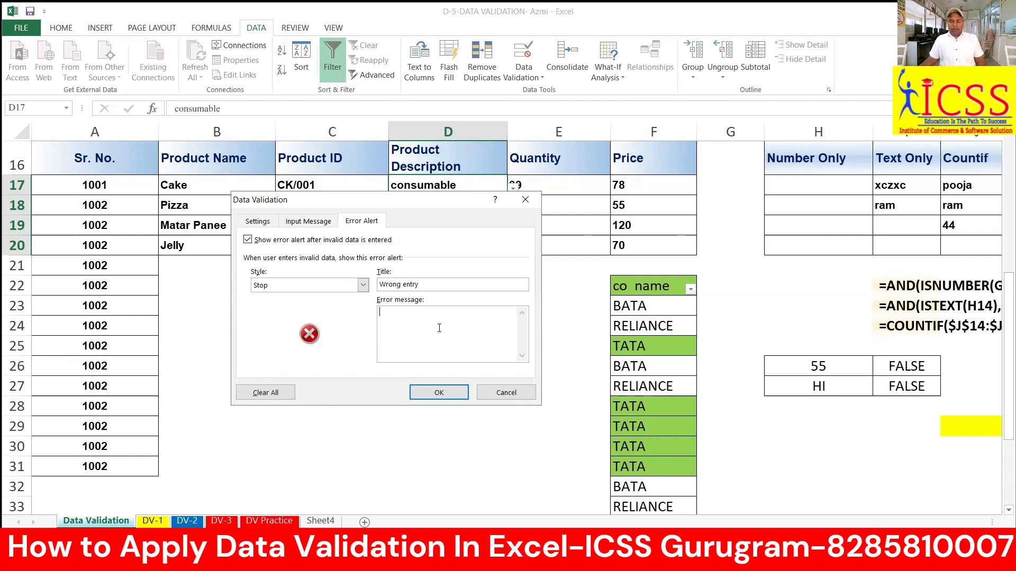
type("Please check spelling")
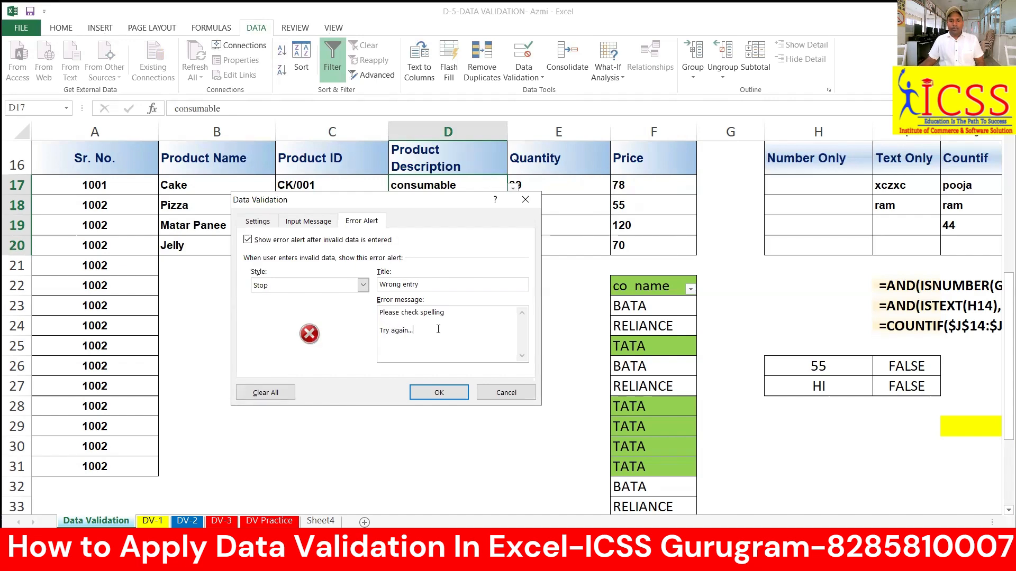
left_click(445, 391)
Test the spelling alert by entering "hhdhk" in Product Description cell D18, and cancel the entry
left_click(497, 310)
left_click(448, 205)
type("hhdhk")
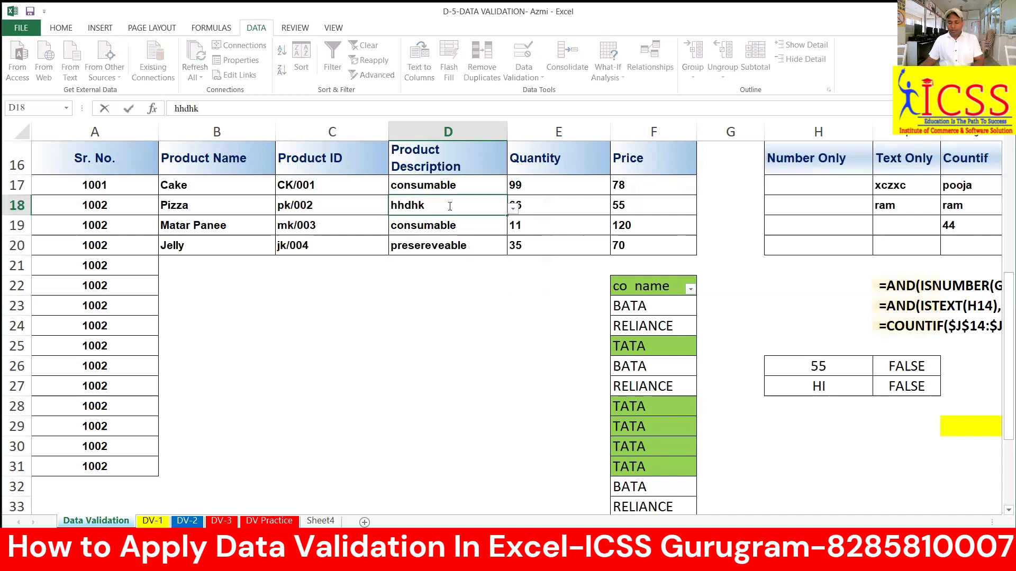
key("Return")
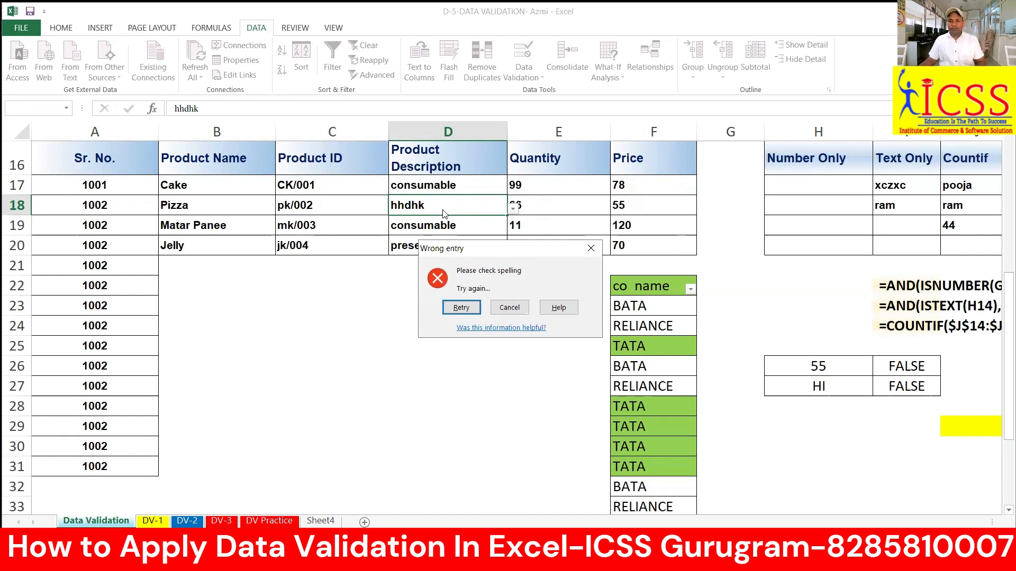
key("Escape")
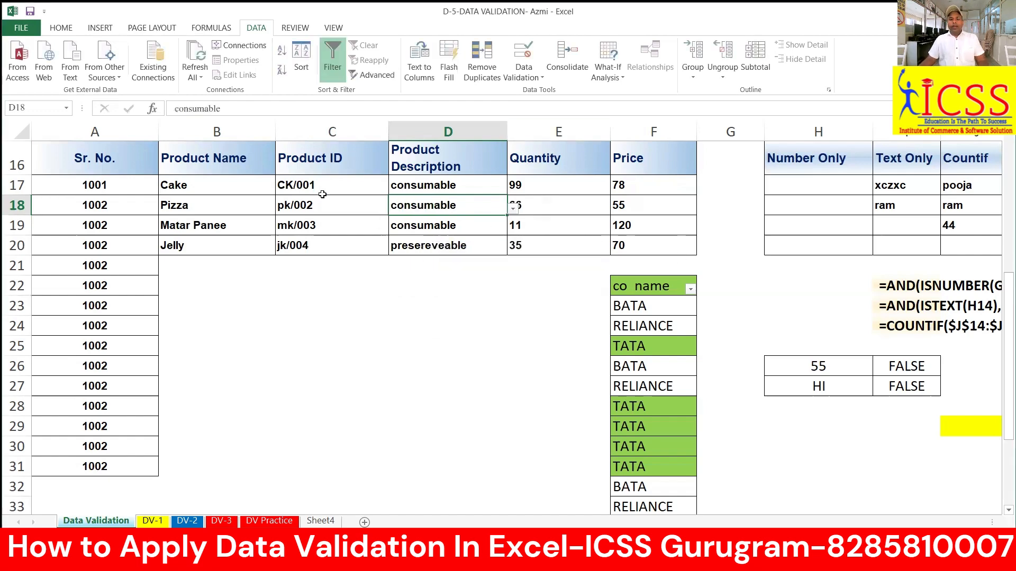
left_click_drag(321, 193, 316, 240)
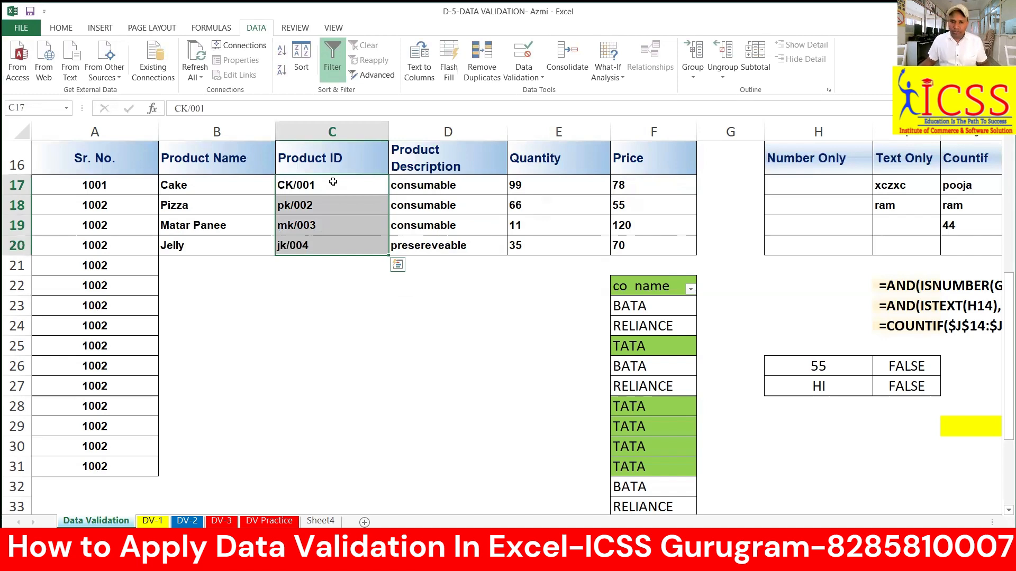
left_click_drag(332, 182, 324, 245)
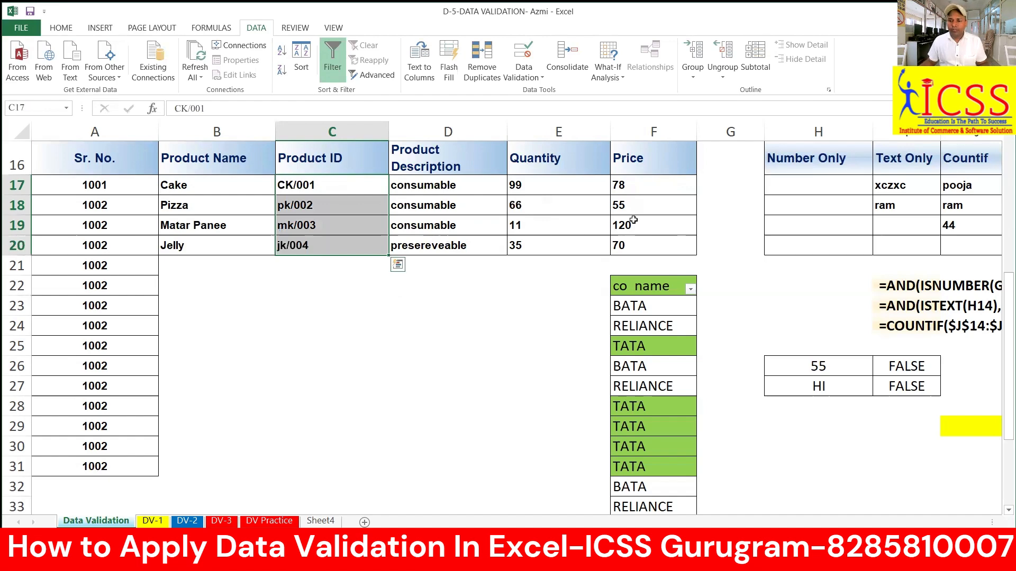
left_click(806, 185)
key("Right")
key("Right")
key("Right")
key("Right")
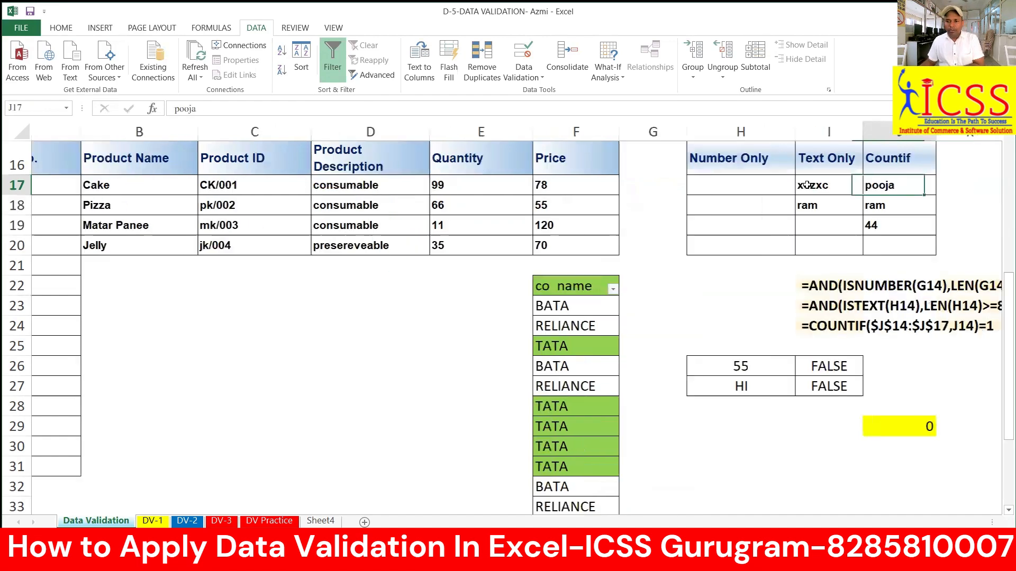
key("Right")
key("Right")
key("Right")
key("Right")
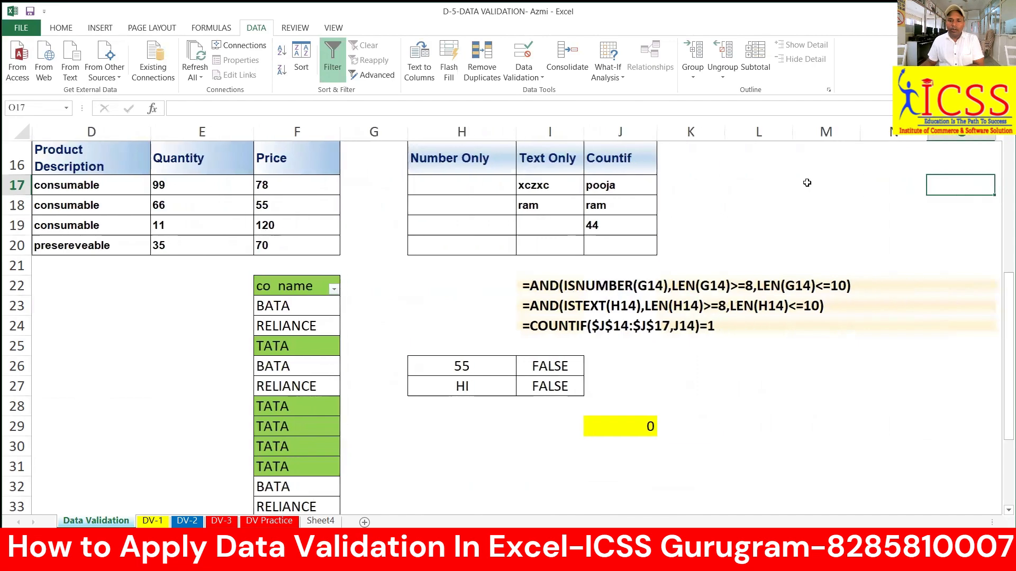
Review the Number Only and Text Only columns along with tasks 8 to 10 in the task list
left_click(350, 184)
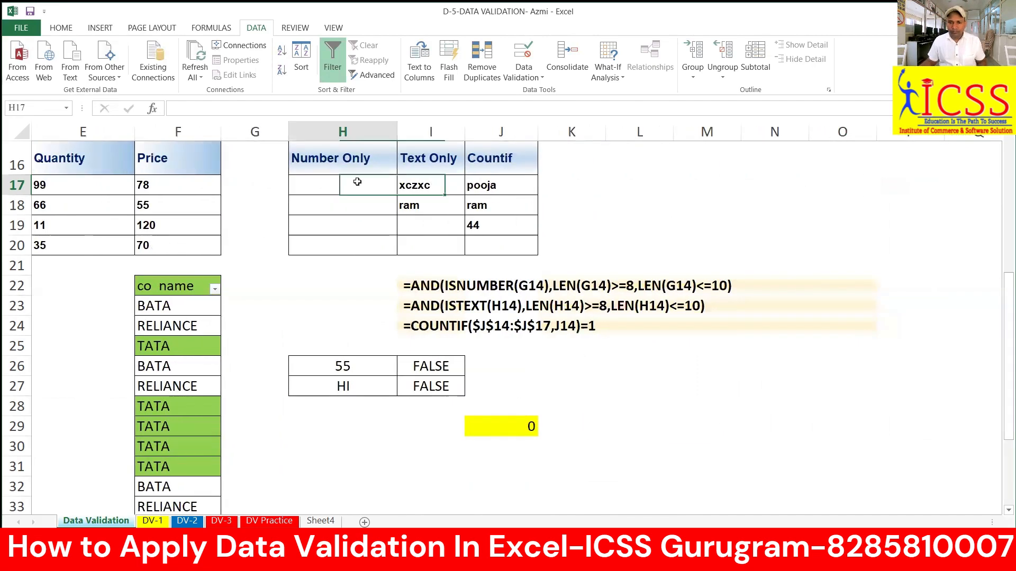
left_click_drag(348, 185, 344, 249)
left_click_drag(430, 184, 426, 245)
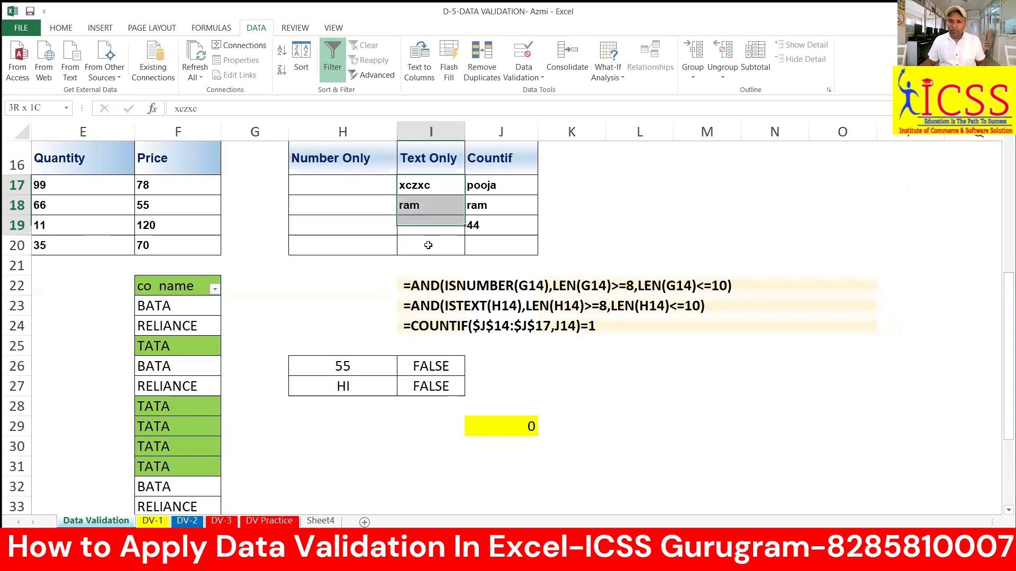
left_click_drag(430, 187, 431, 240)
left_click(379, 224)
left_click(332, 185)
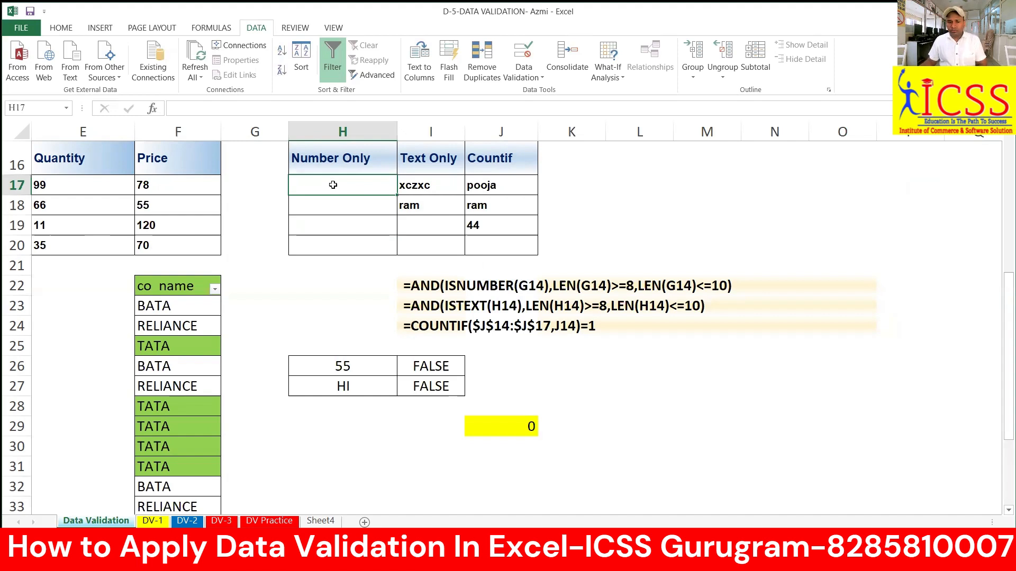
left_click_drag(343, 182, 351, 245)
scroll(355, 243, "up", 2)
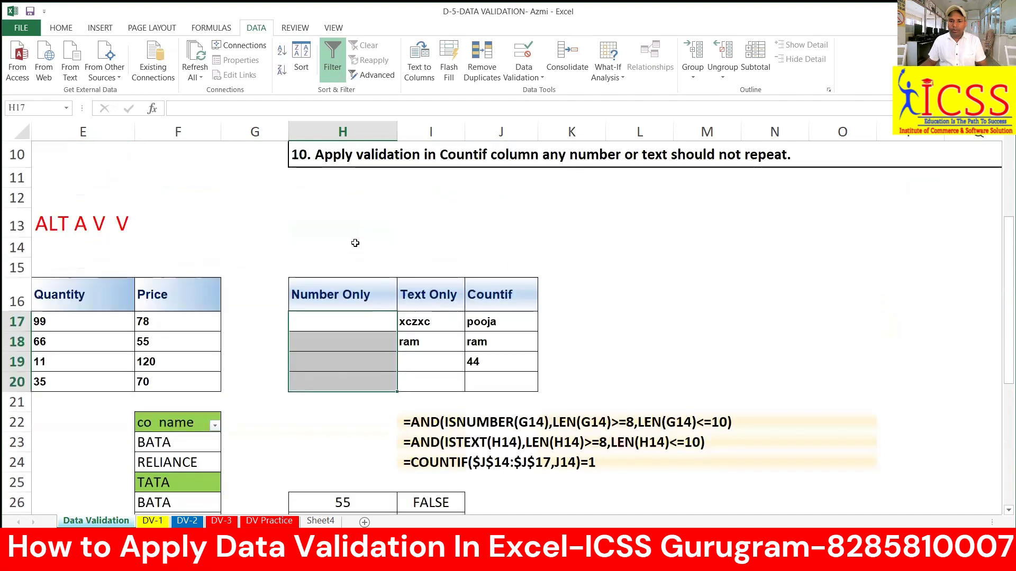
scroll(476, 235, "up", 3)
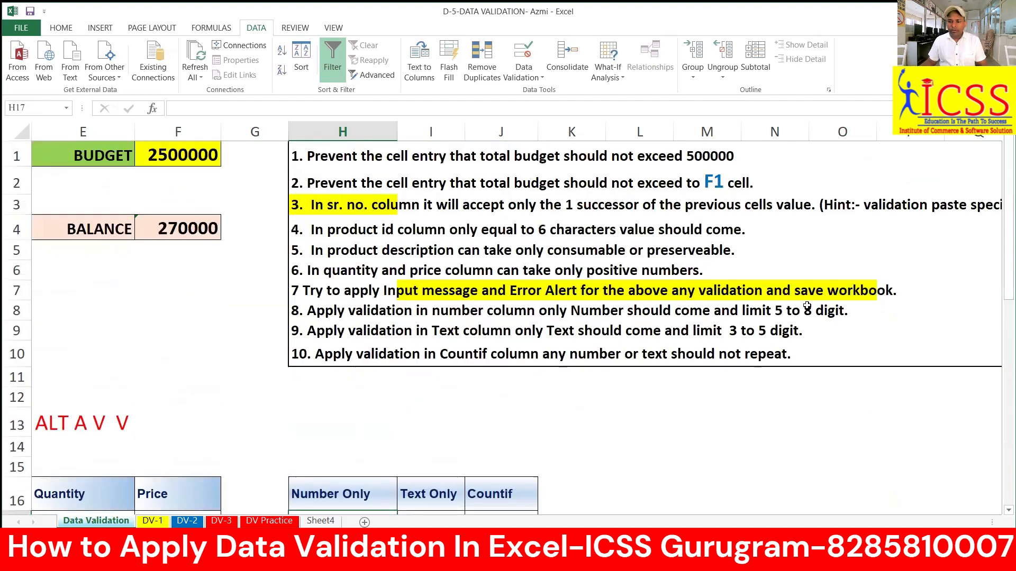
left_click_drag(806, 310, 776, 333)
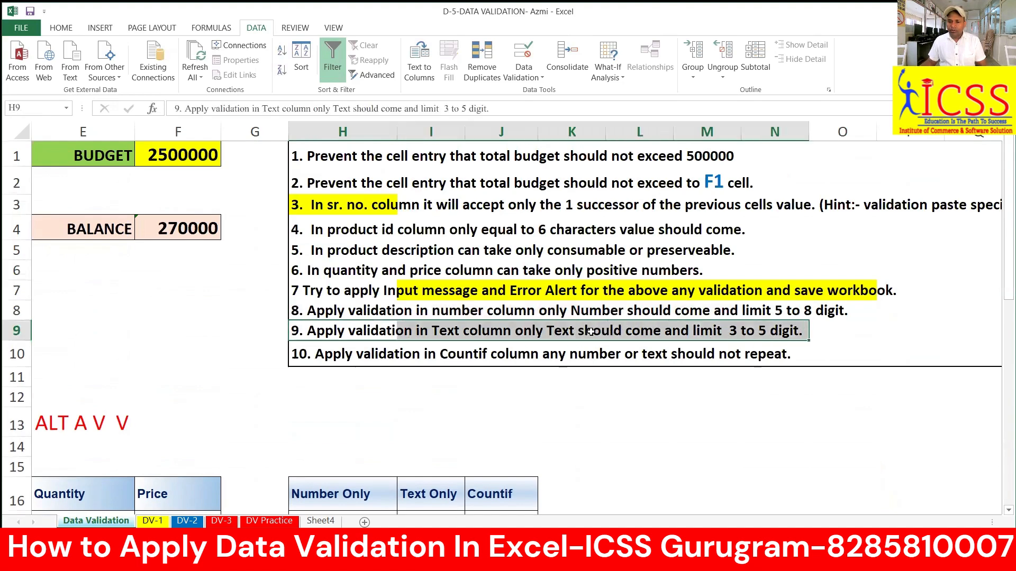
scroll(591, 332, "down", 3)
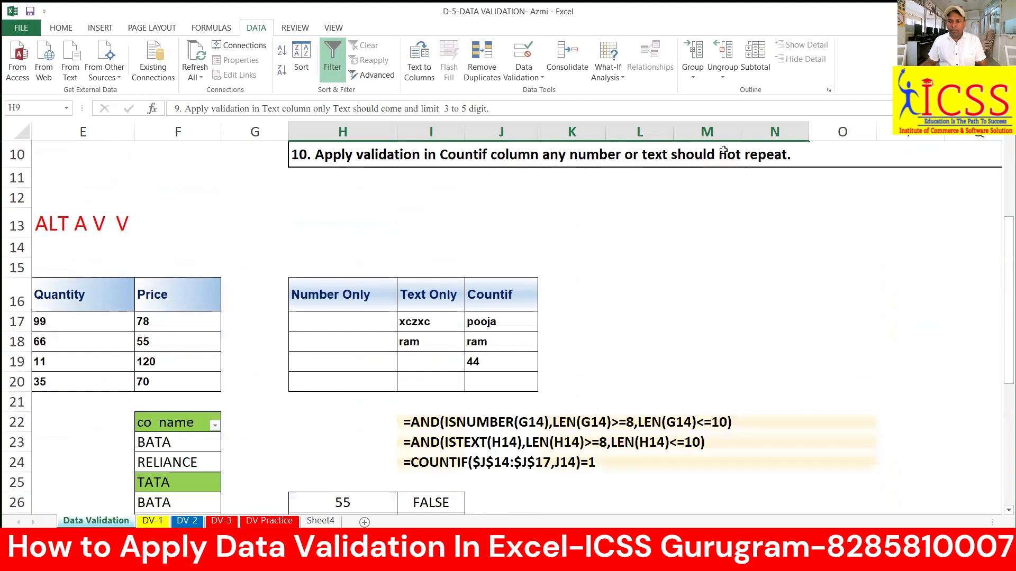
left_click_drag(755, 153, 373, 165)
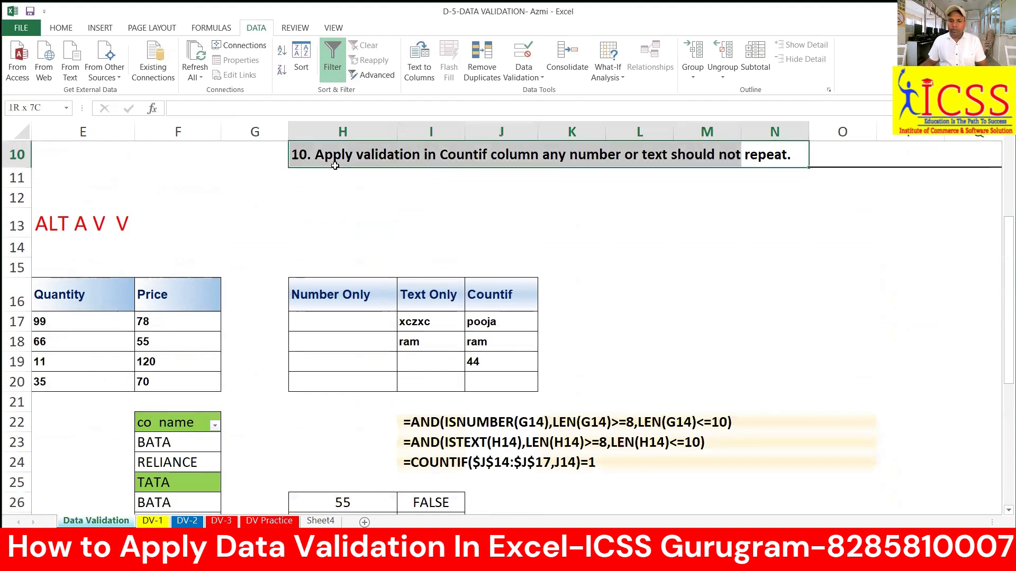
Clear the entries from the Countif column cells J17:J20
left_click_drag(502, 323, 499, 391)
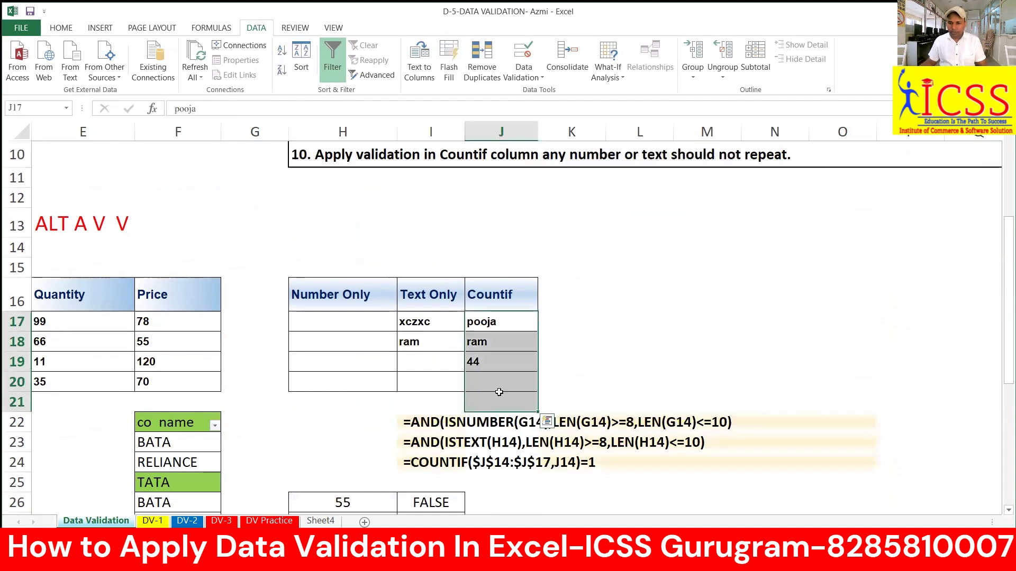
left_click_drag(513, 324, 508, 377)
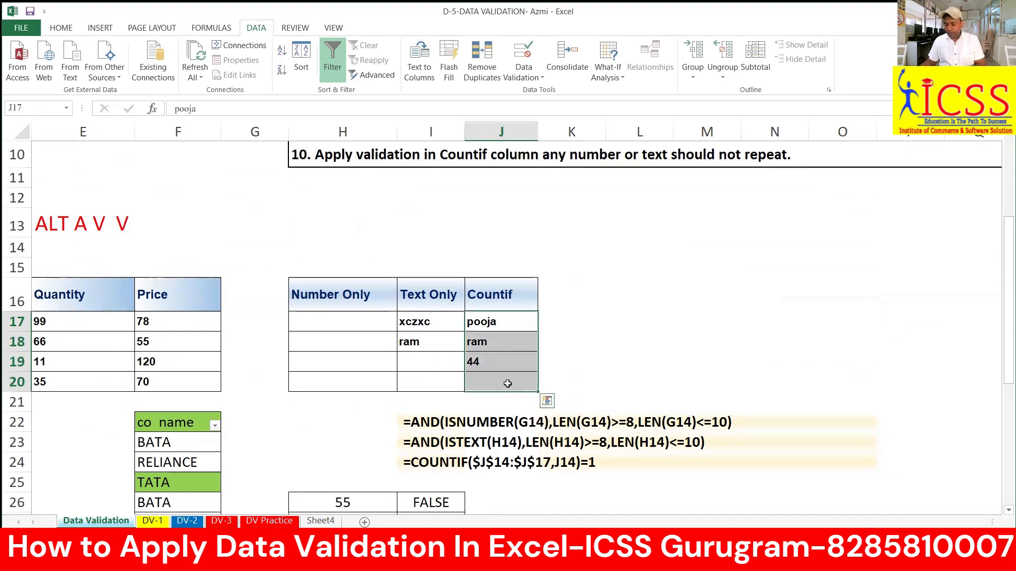
key("Delete")
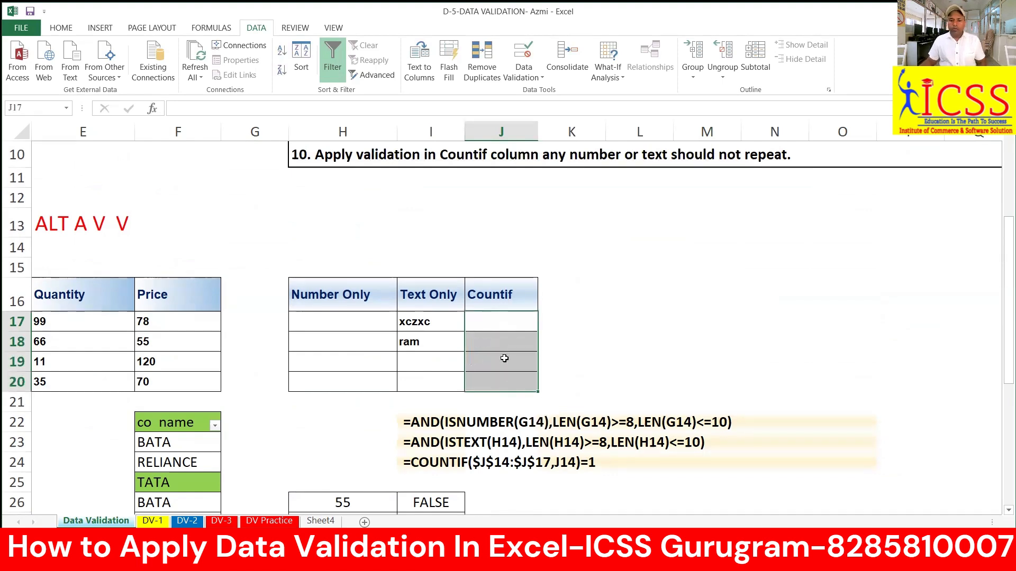
Try entering "df" and "656" in Number Only cells H17 and H18, and undo both entries
left_click(317, 324)
type("df")
key("Return")
type("656")
key("Return")
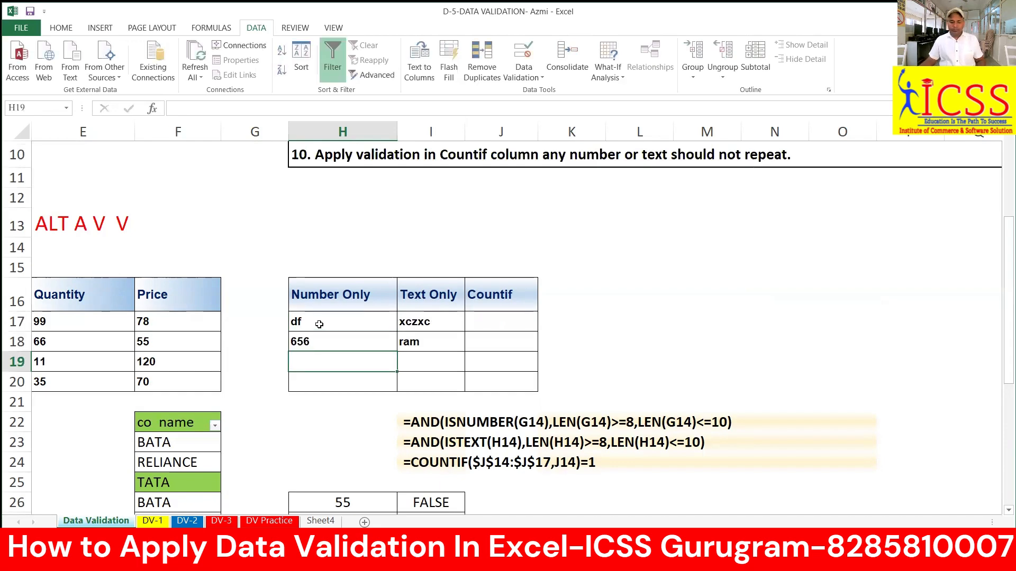
key("ctrl+z")
key("ctrl+z")
scroll(365, 316, "down", 2)
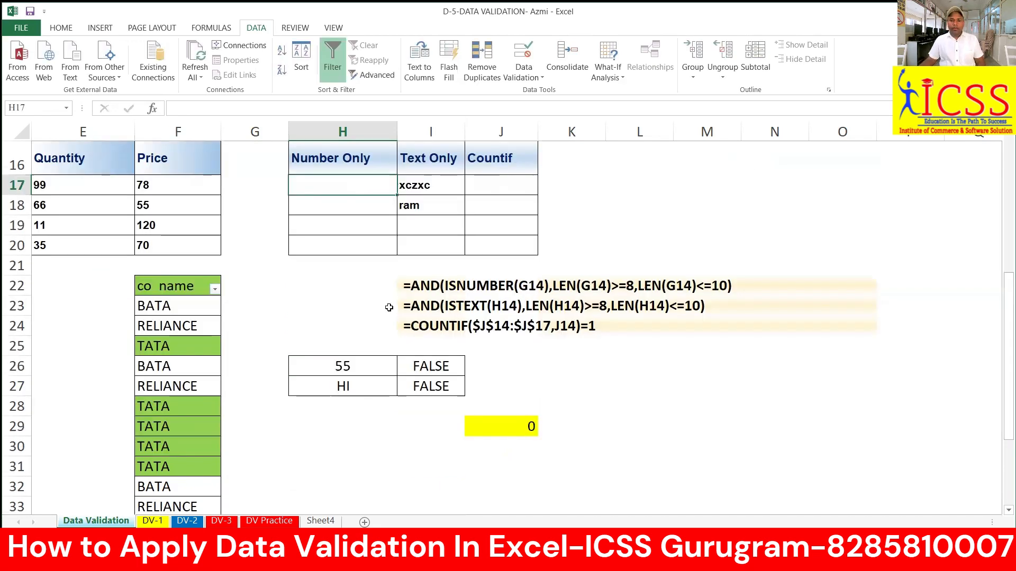
left_click_drag(347, 186, 346, 244)
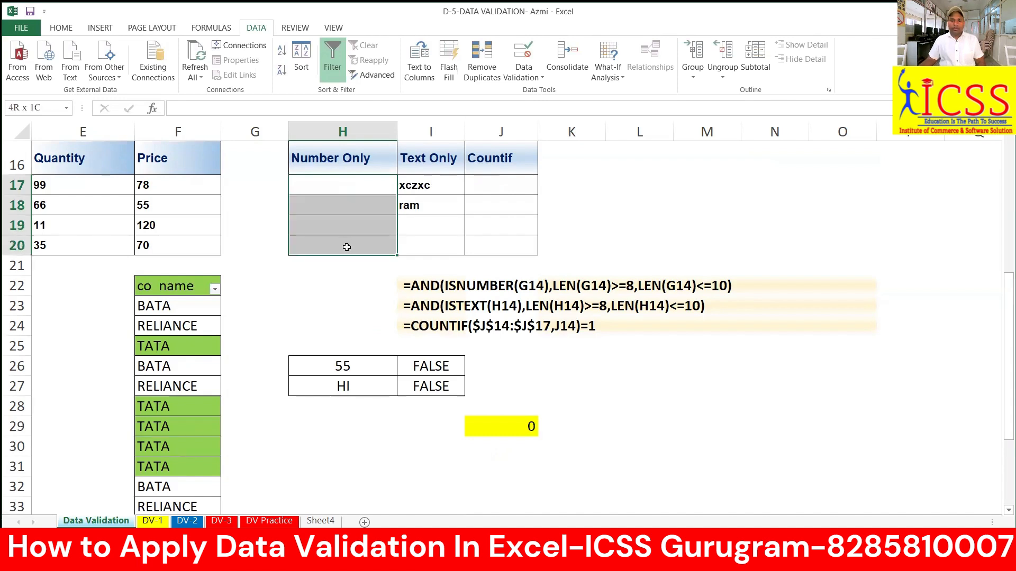
left_click(352, 306)
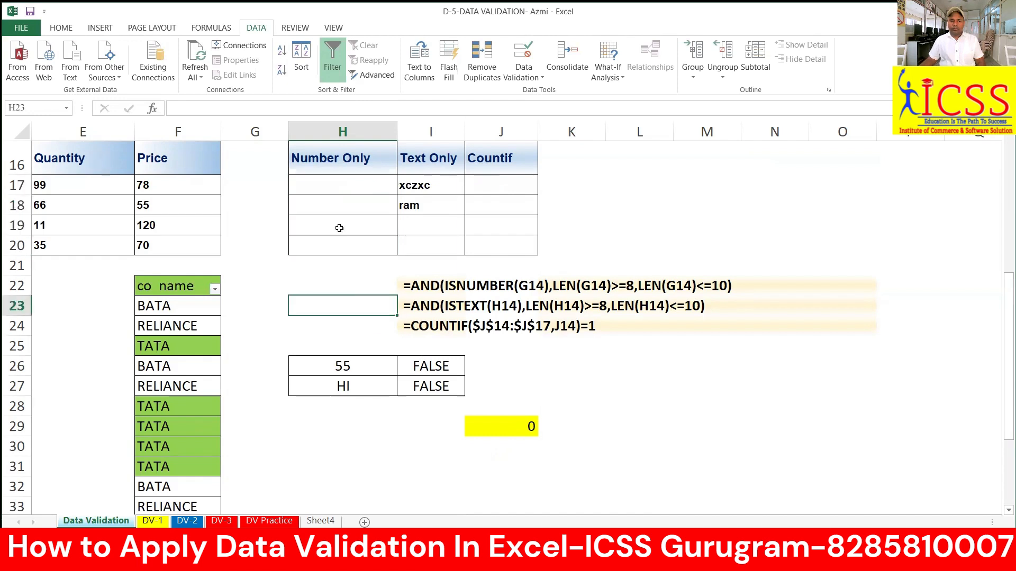
Clear the test formulas in I26:I27 and enter =ISNUMBER(H26) in cell I26
left_click_drag(329, 183, 329, 250)
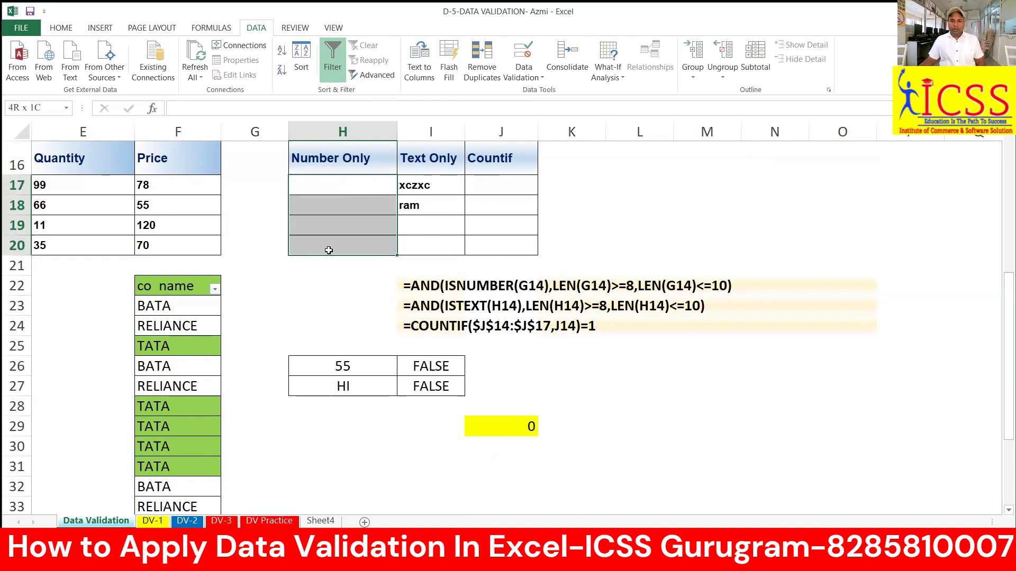
left_click_drag(450, 366, 443, 390)
key("Delete")
left_click(430, 363)
type("=isnu")
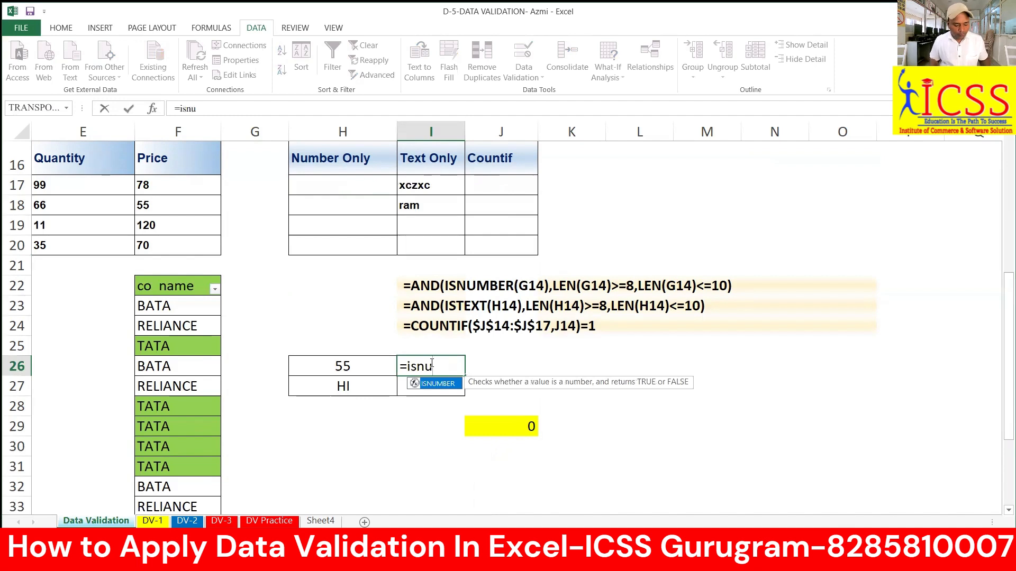
key("Tab")
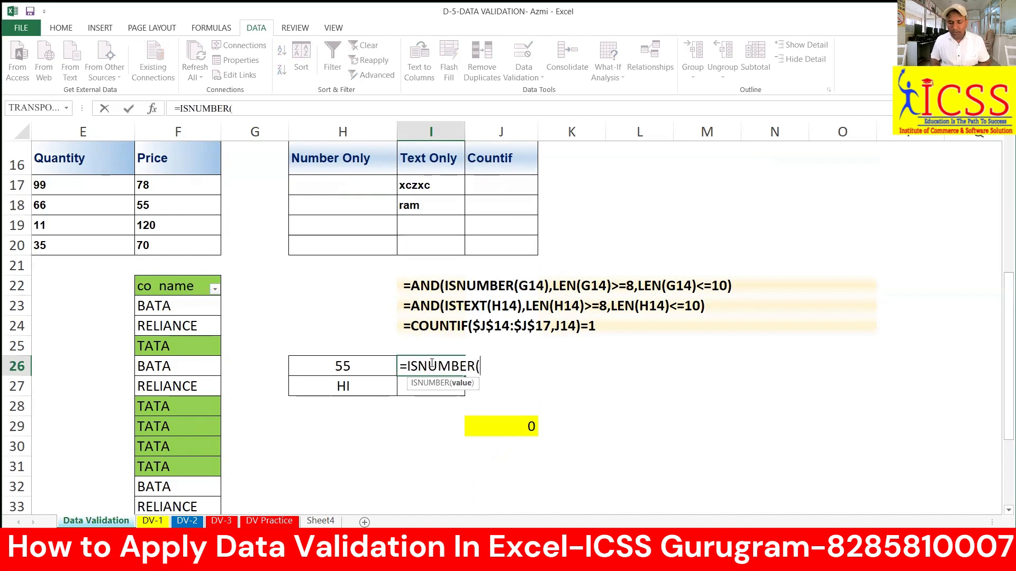
key("Left")
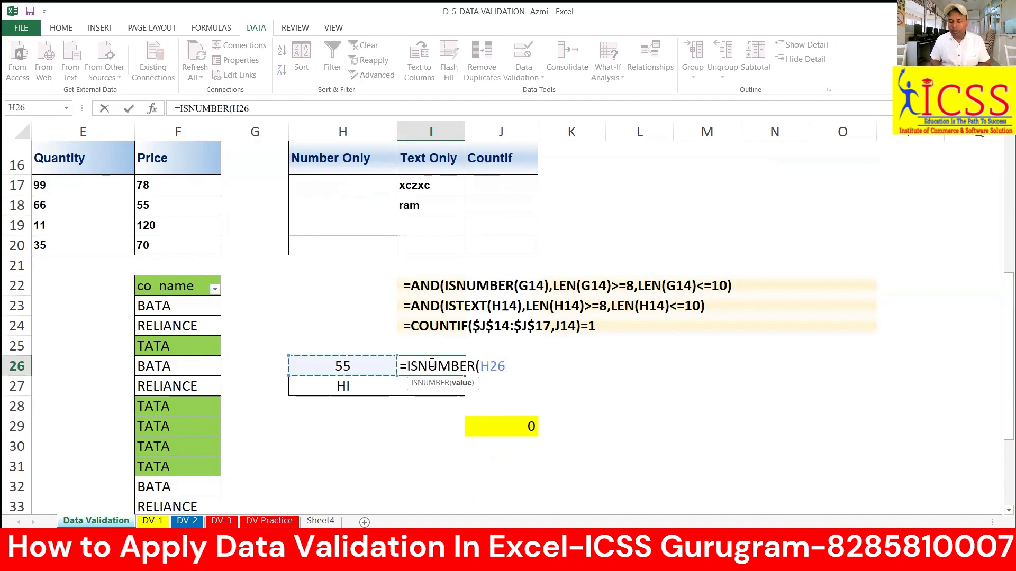
key("Return")
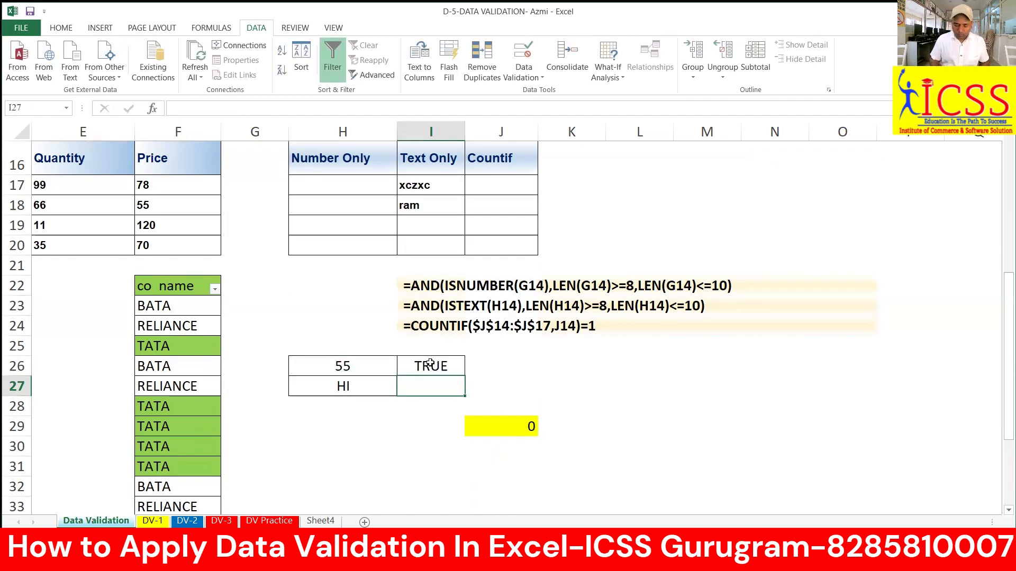
Enter =ISTEXT(H27) in cell I27 to check whether the neighbouring value is text
type("=ist")
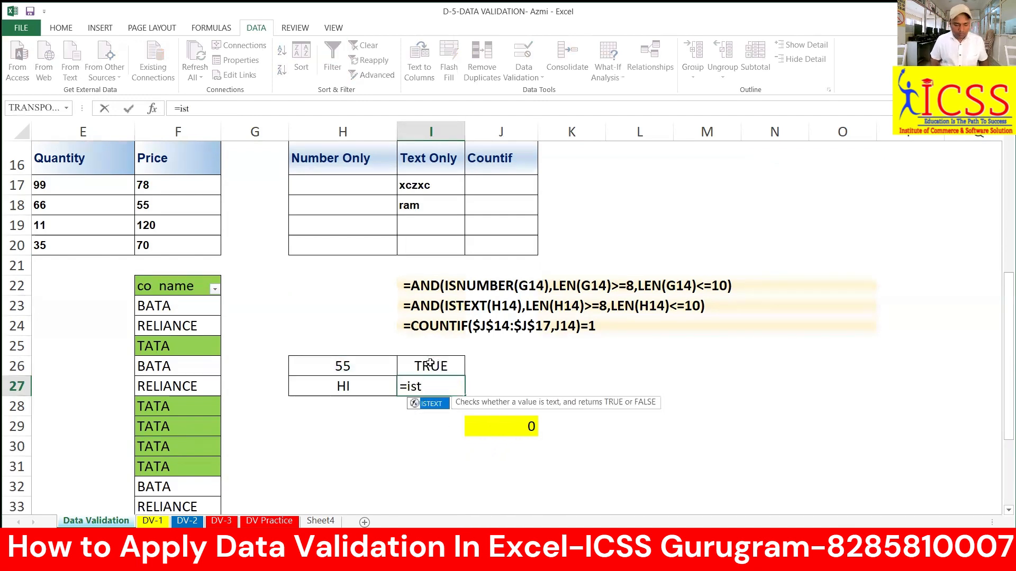
key("Tab")
key("Left")
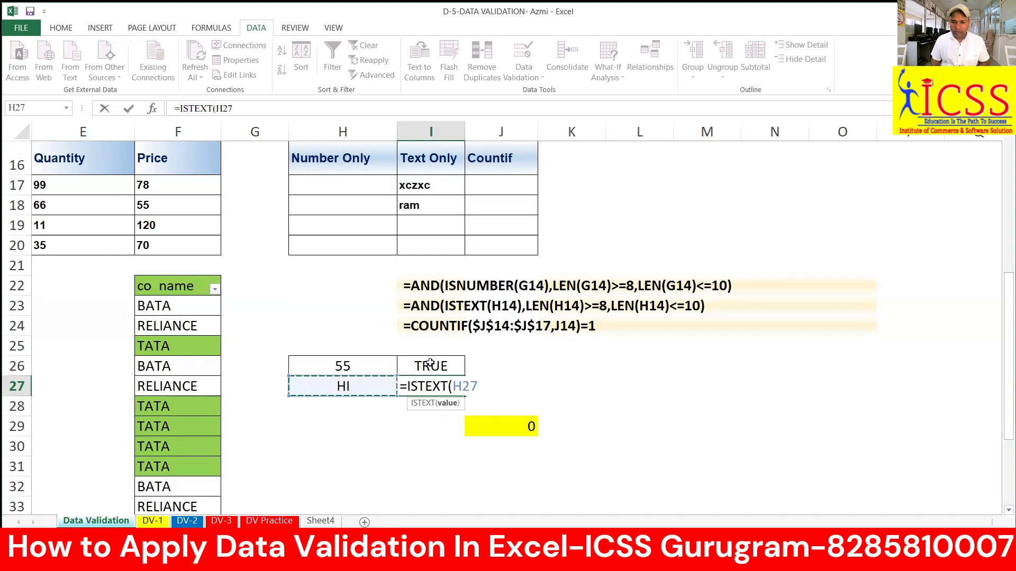
key("Return")
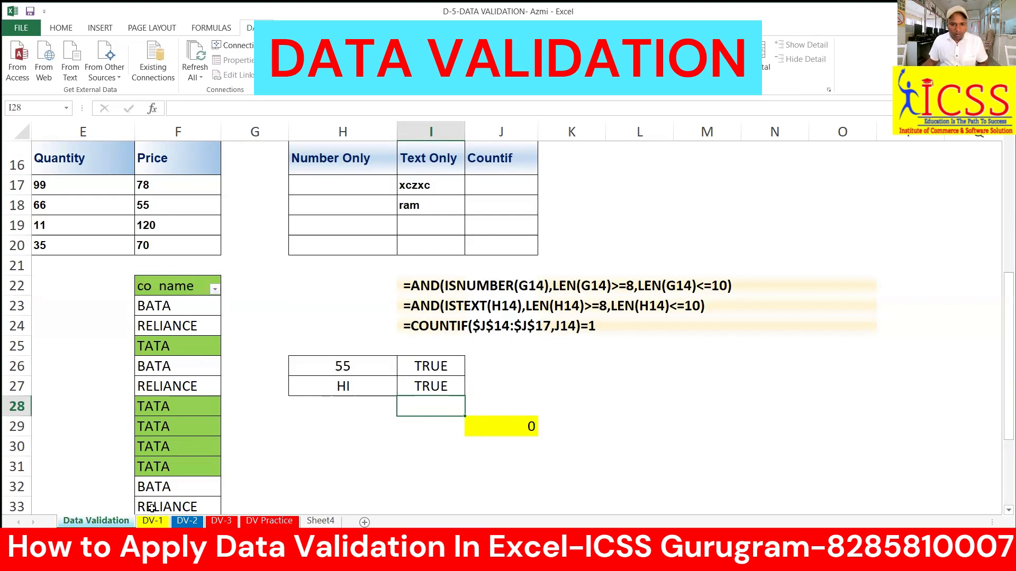
Clear the formula from the yellow cell J29 beside the company name list
left_click_drag(181, 290, 179, 474)
left_click(414, 421)
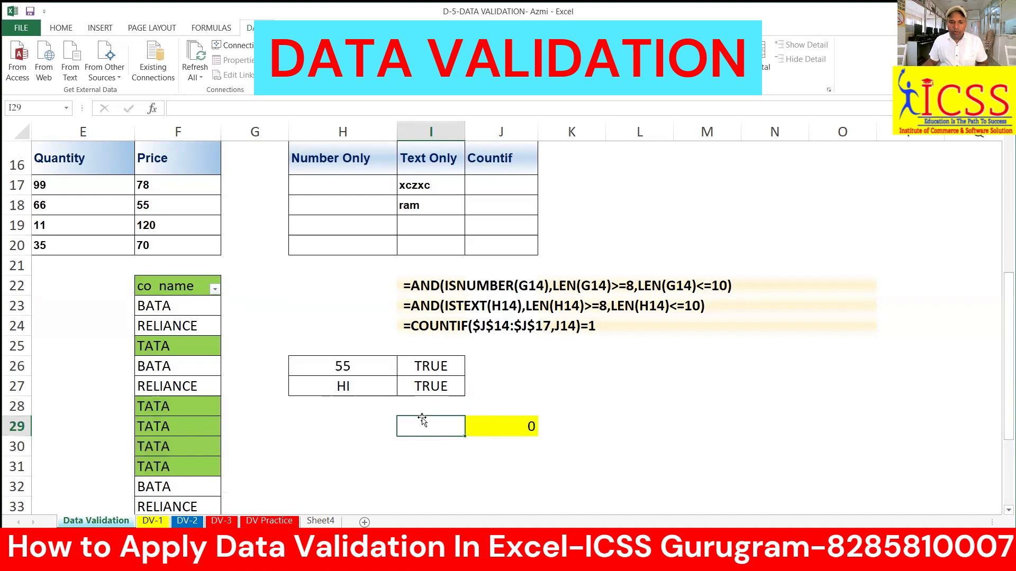
left_click(186, 301)
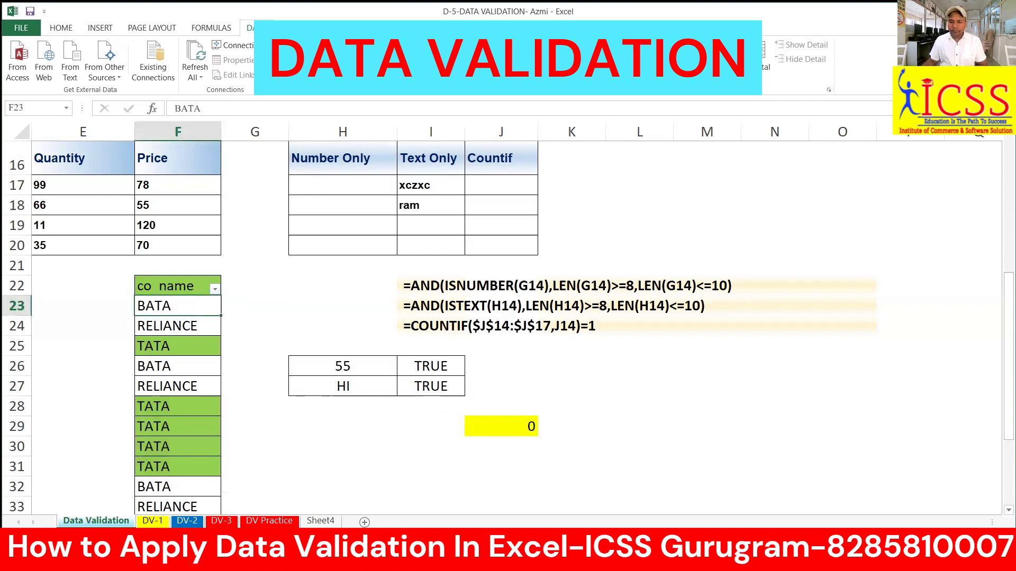
left_click(507, 423)
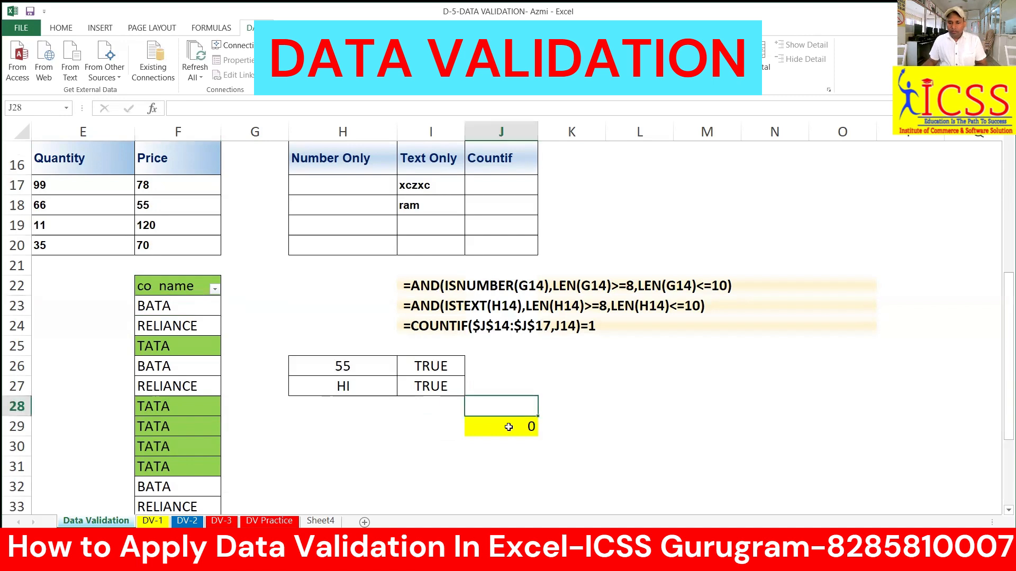
key("Delete")
left_click(354, 444)
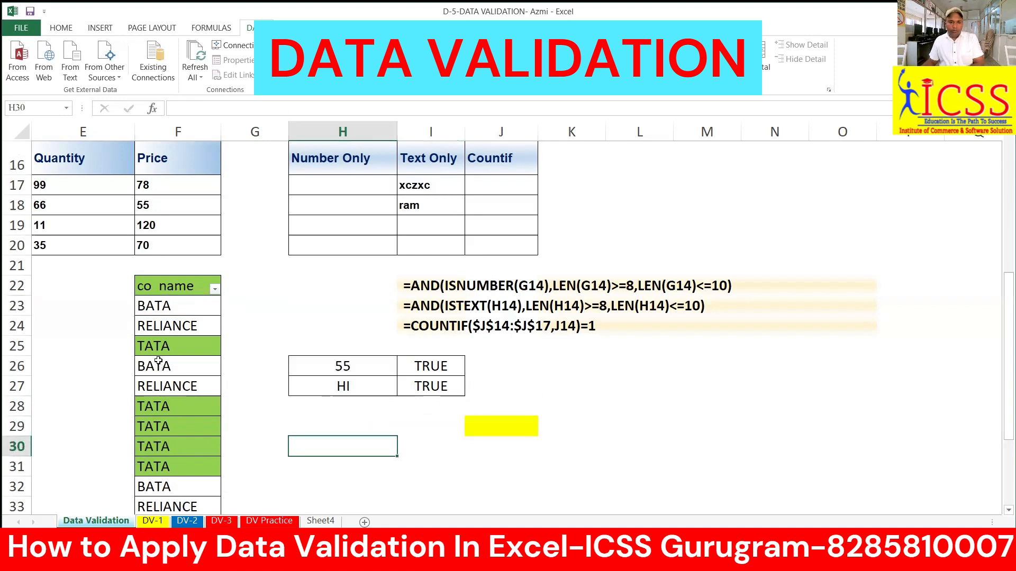
Copy the company names BATA, RELIANCE and TATA from F26:F28 to H29:H31
left_click_drag(156, 367, 159, 402)
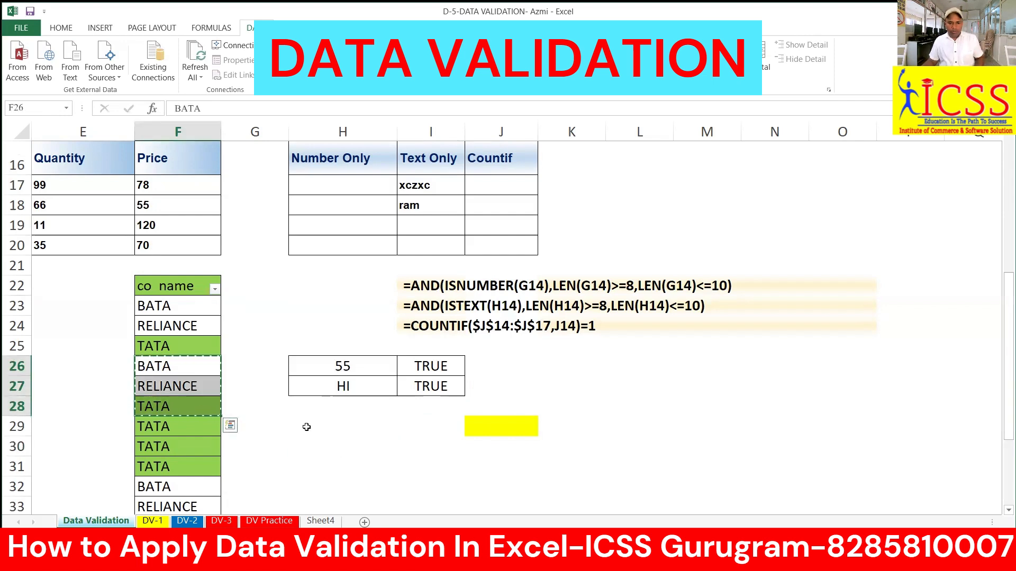
key("ctrl+c")
left_click(328, 429)
key("ctrl+v")
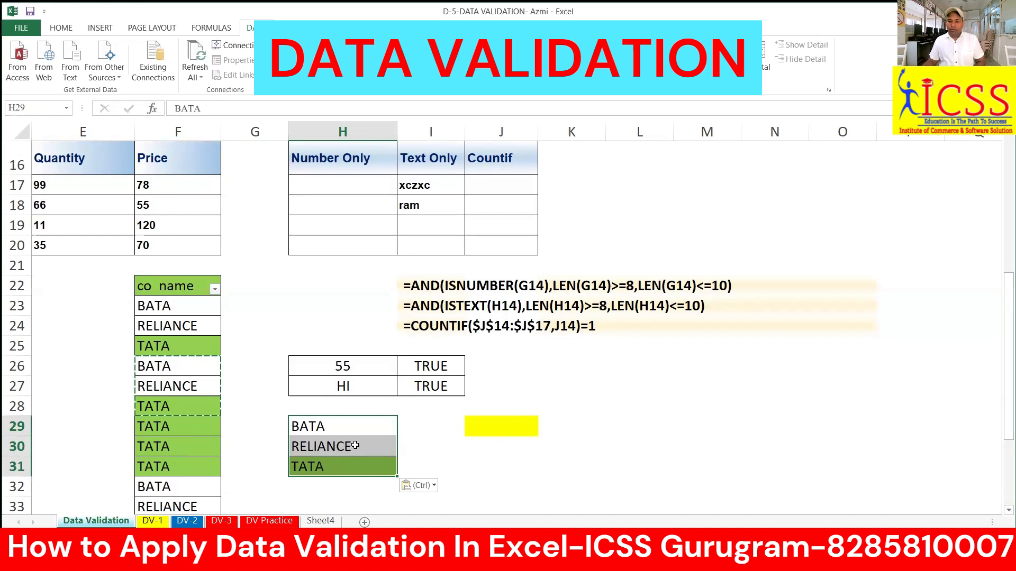
Start a COUNTIF formula in the yellow cell J29
left_click(476, 427)
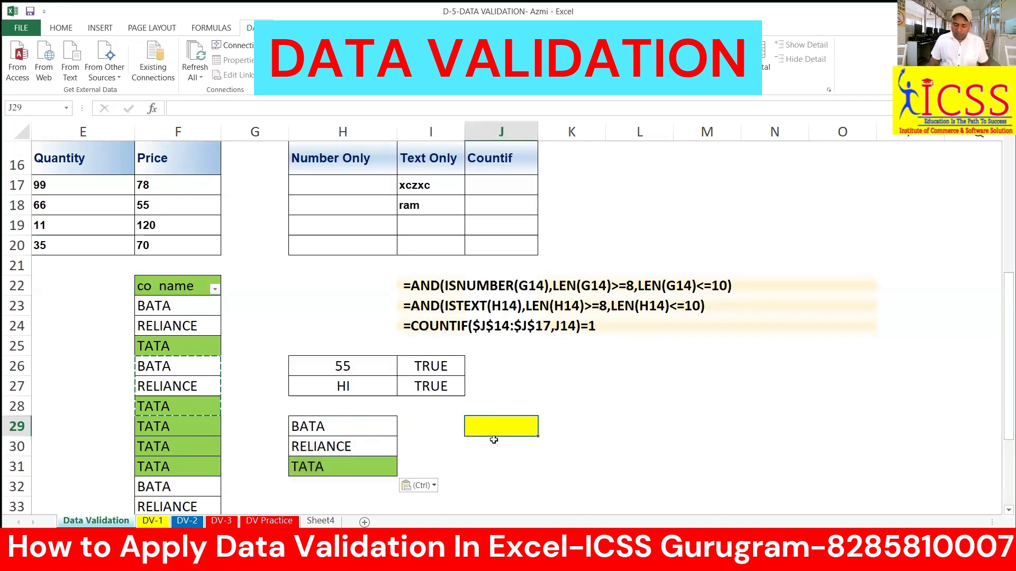
type("=")
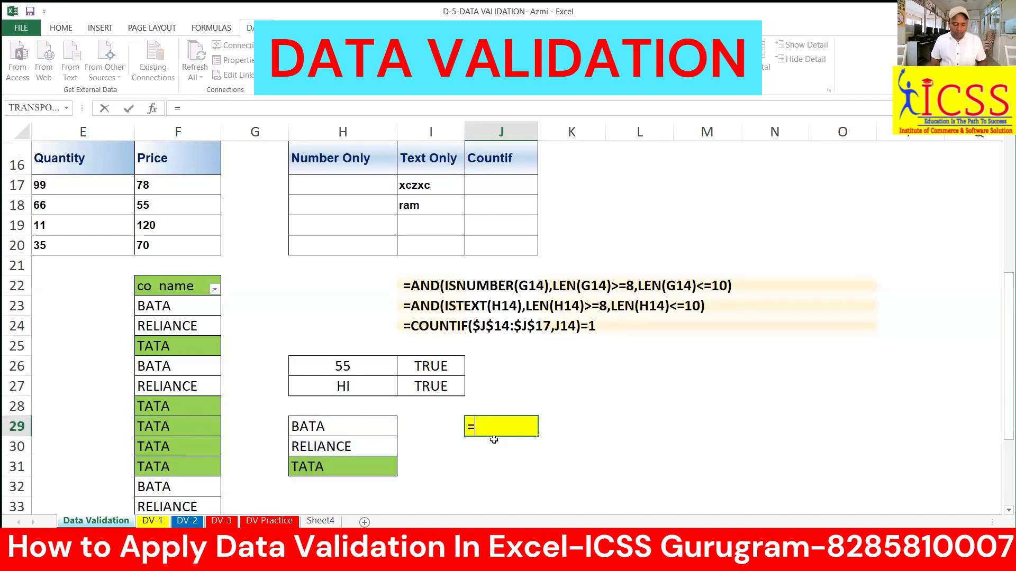
type("counti")
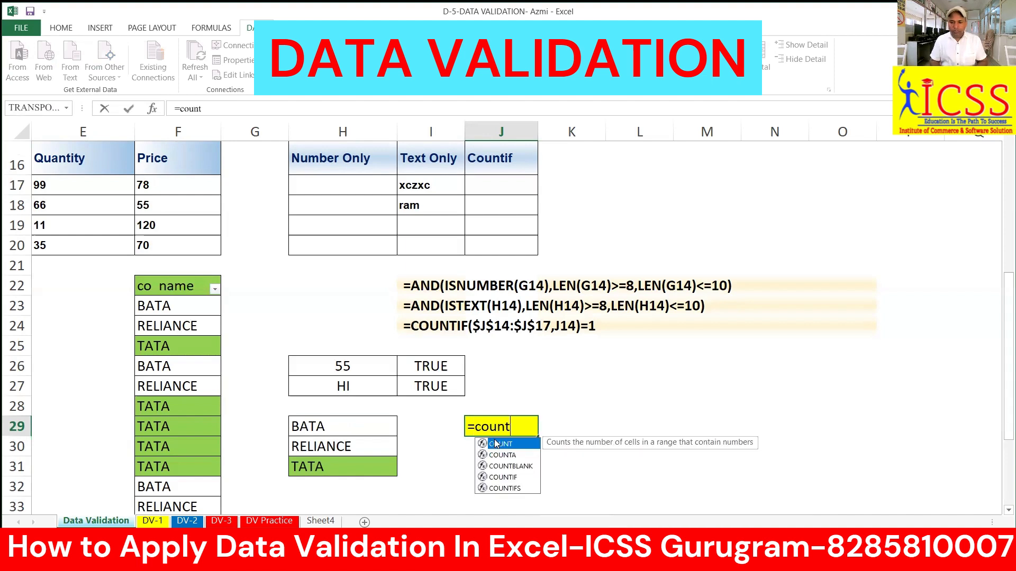
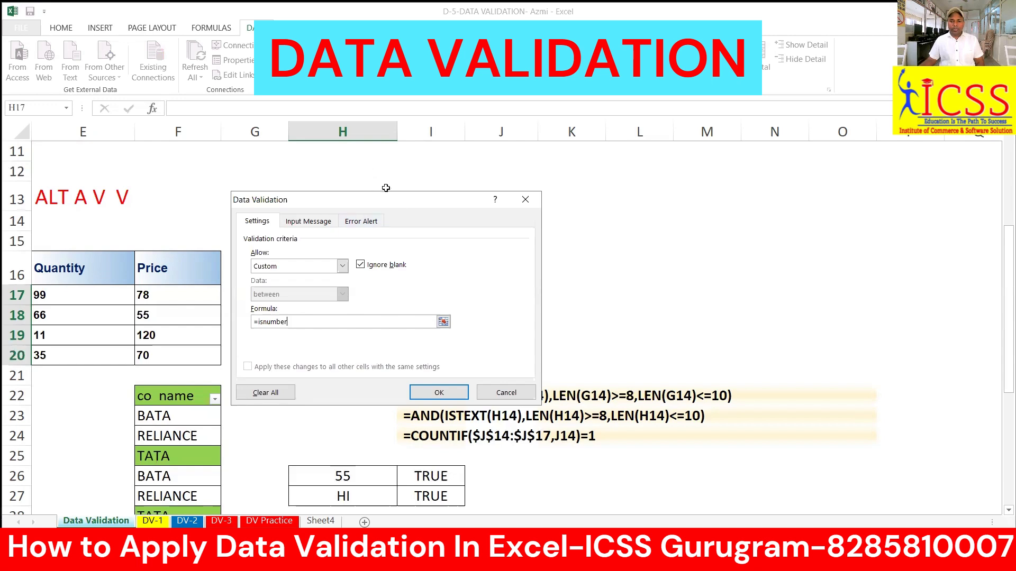
Complete the custom validation formula =isnumber(H17) for Number Only cells H17:H20 and apply the rule
type("(")
left_click_drag(580, 135, 635, 119)
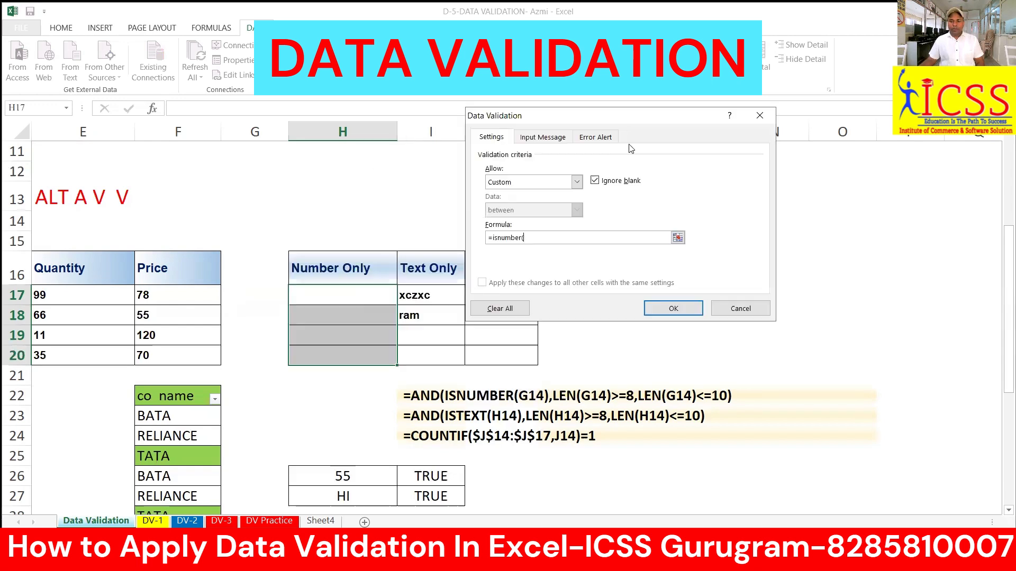
left_click(371, 294)
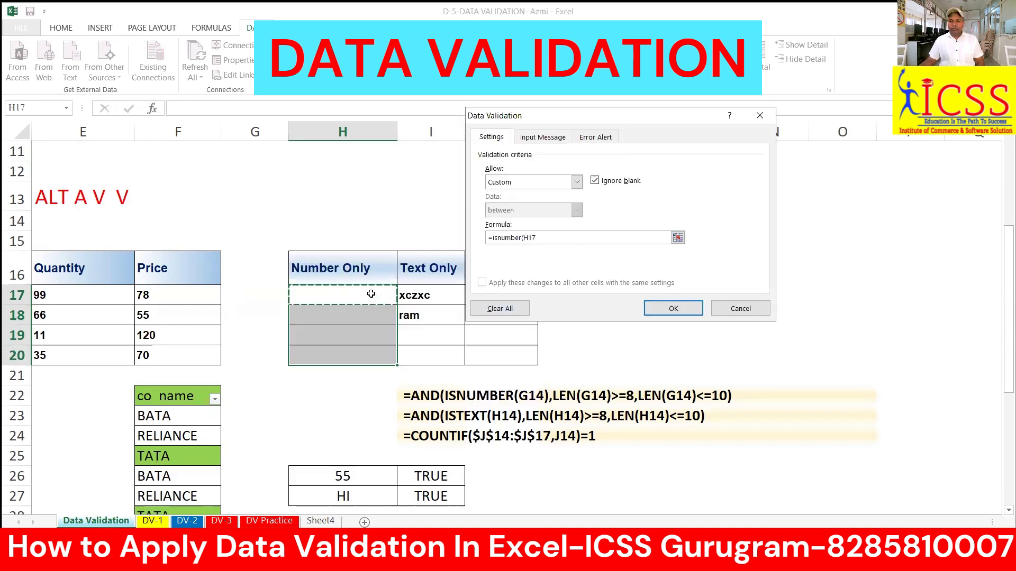
type(")")
left_click(689, 305)
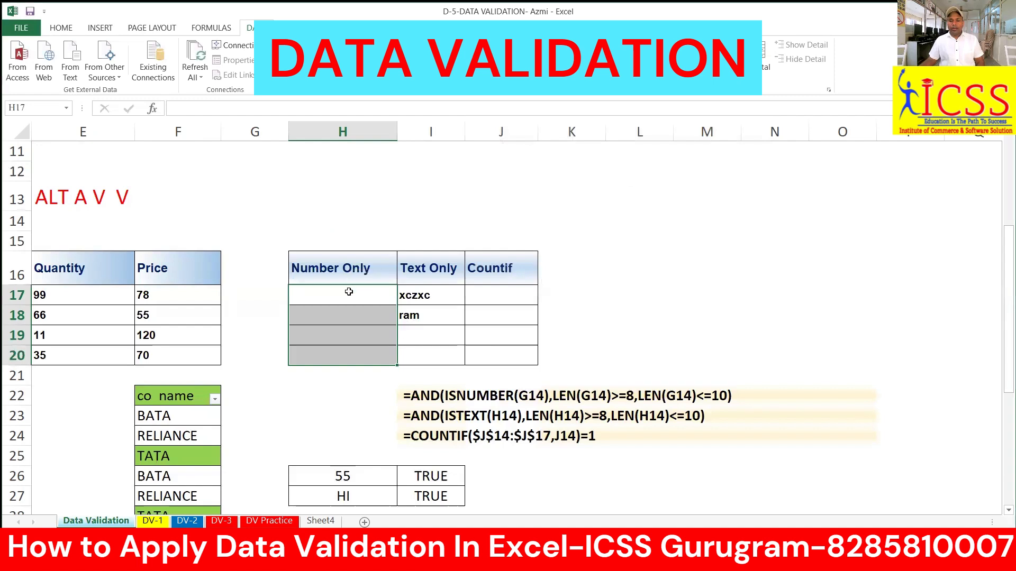
Test the Number Only rule in H17 with "hh", cancel that entry, and enter 55 instead
left_click_drag(325, 292, 328, 353)
left_click(330, 296)
type("hh")
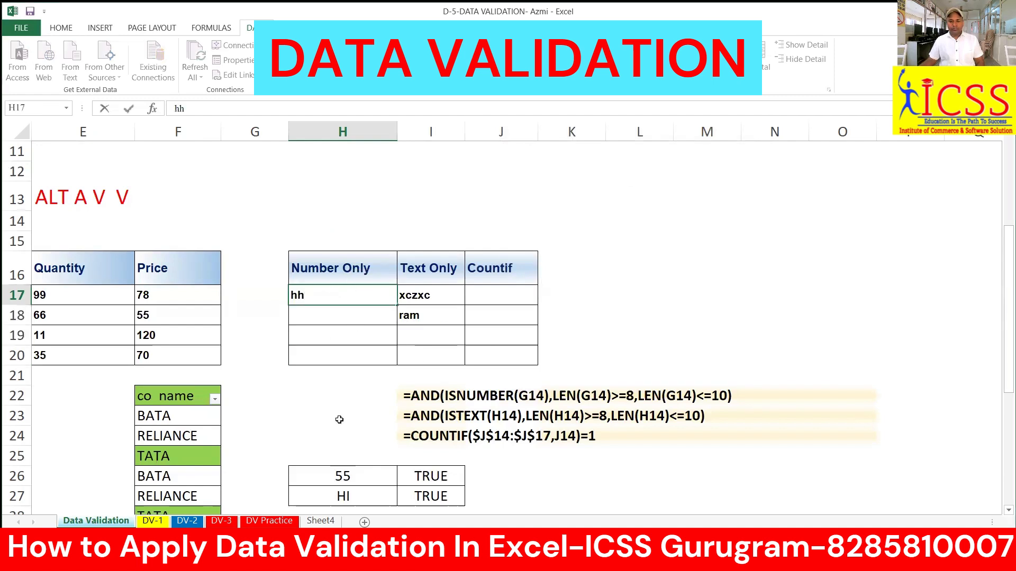
key("Return")
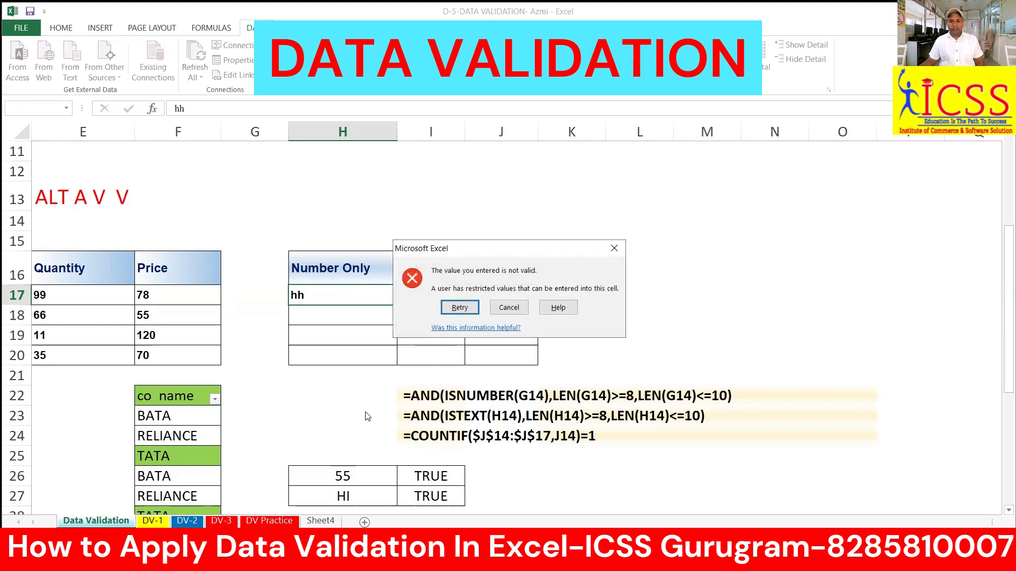
left_click(509, 308)
type("55")
key("Return")
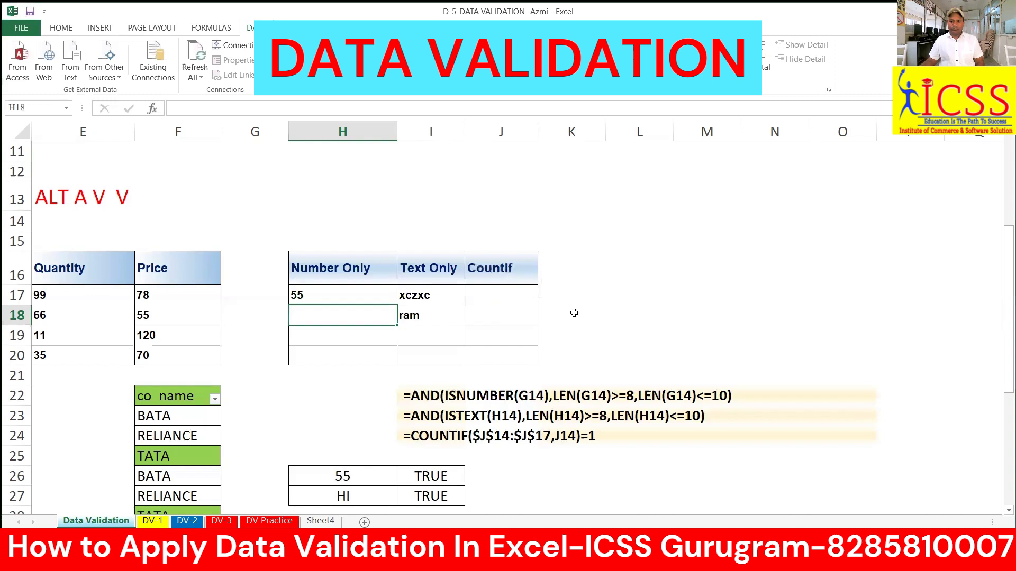
left_click(349, 295)
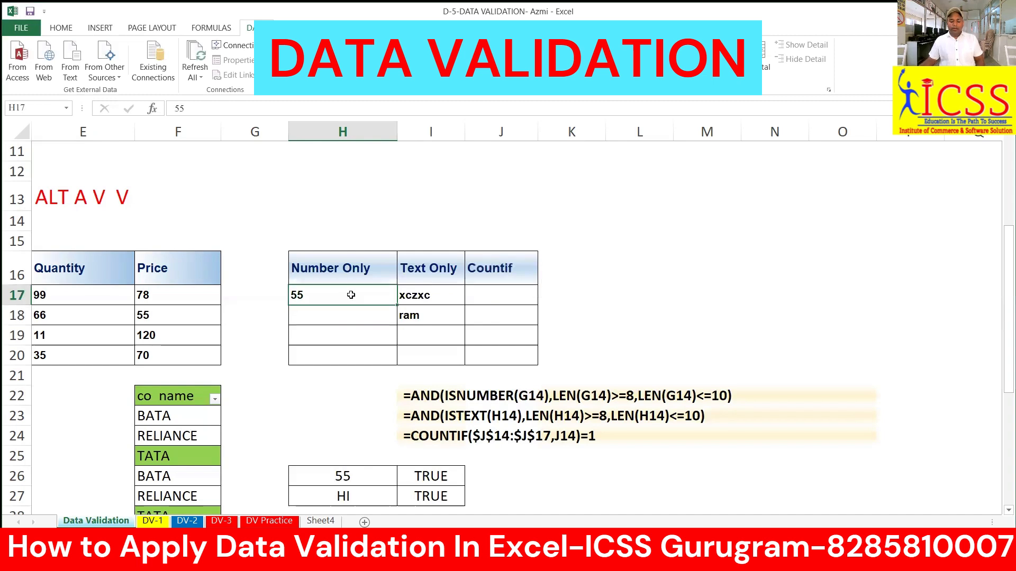
type("4545")
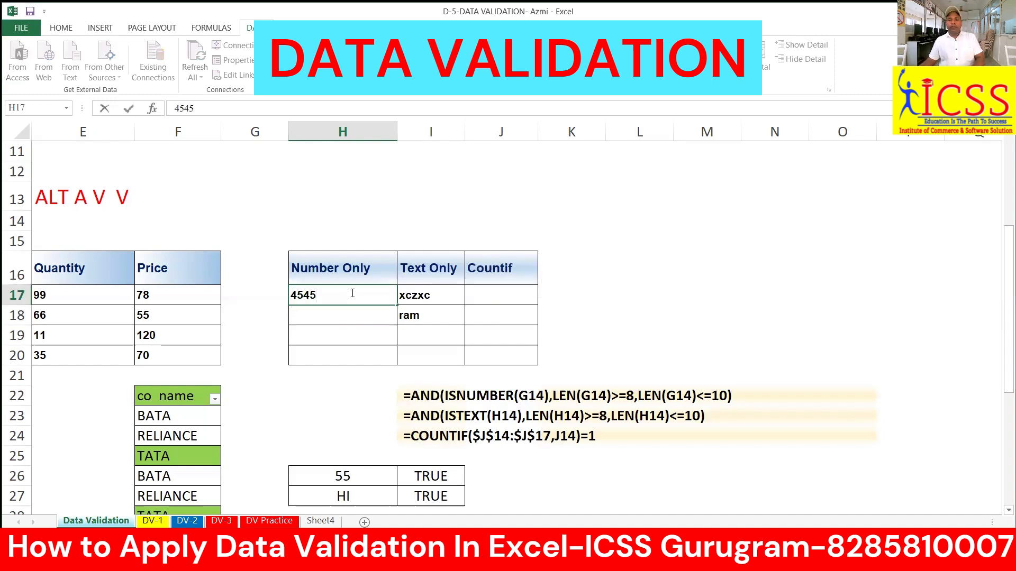
key("F3")
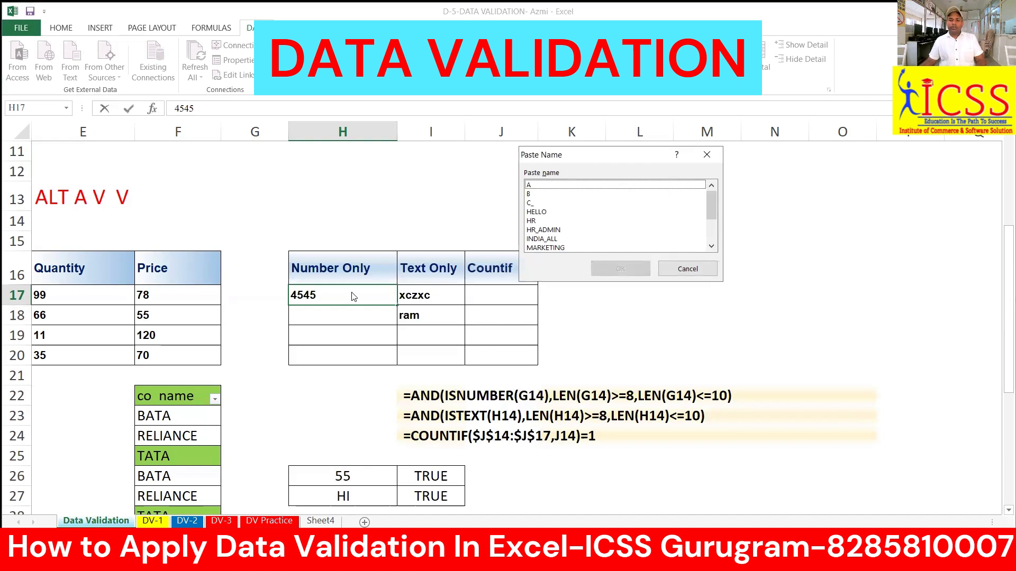
key("Escape")
key("Escape")
key("Return")
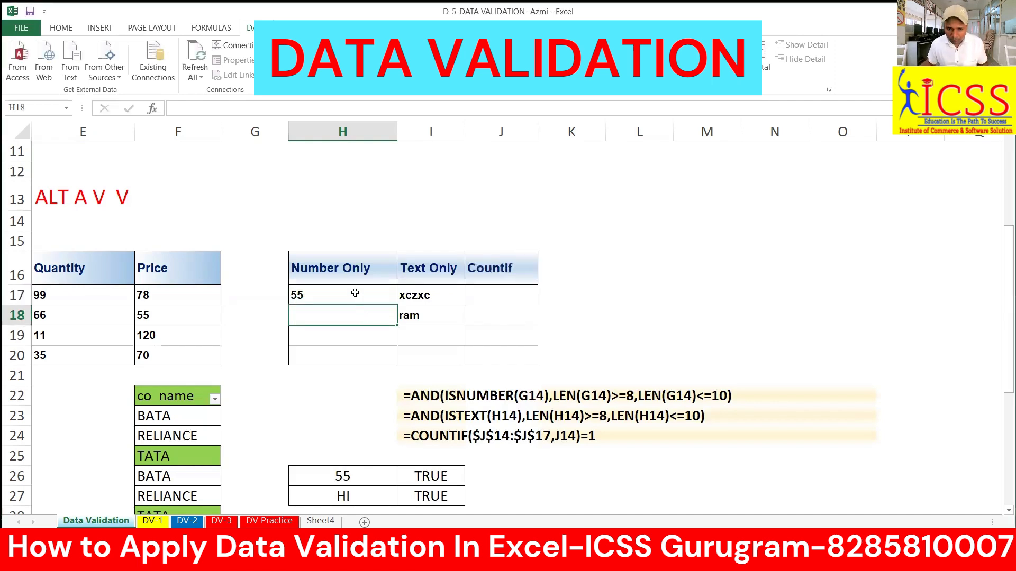
Reopen the validation rule of Number Only cells H17:H20 and wrap its formula in AND, as =and(ISNUMBER(H17),
left_click_drag(355, 292, 353, 352)
key("alt+a")
key("v")
key("v")
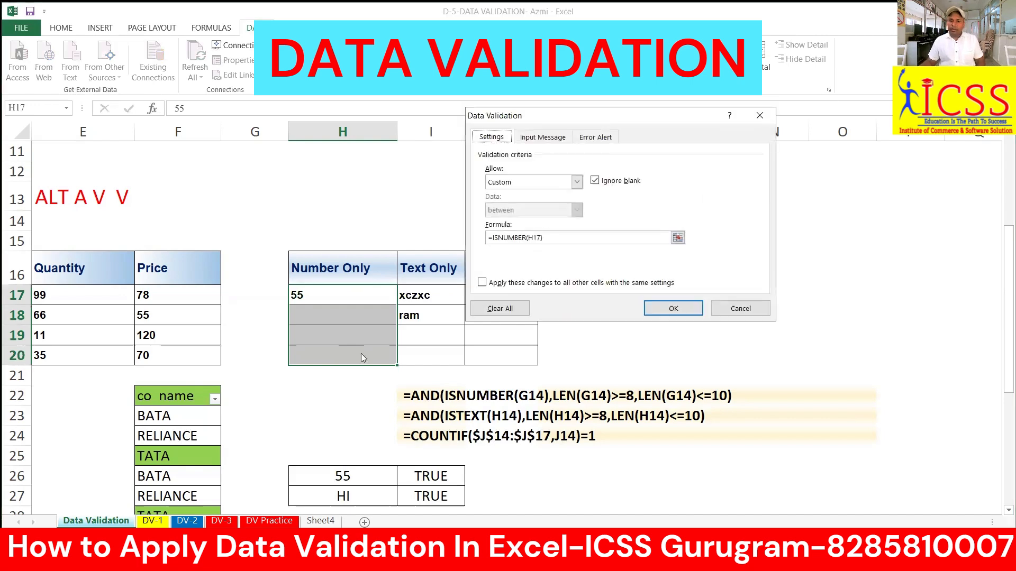
left_click(491, 237)
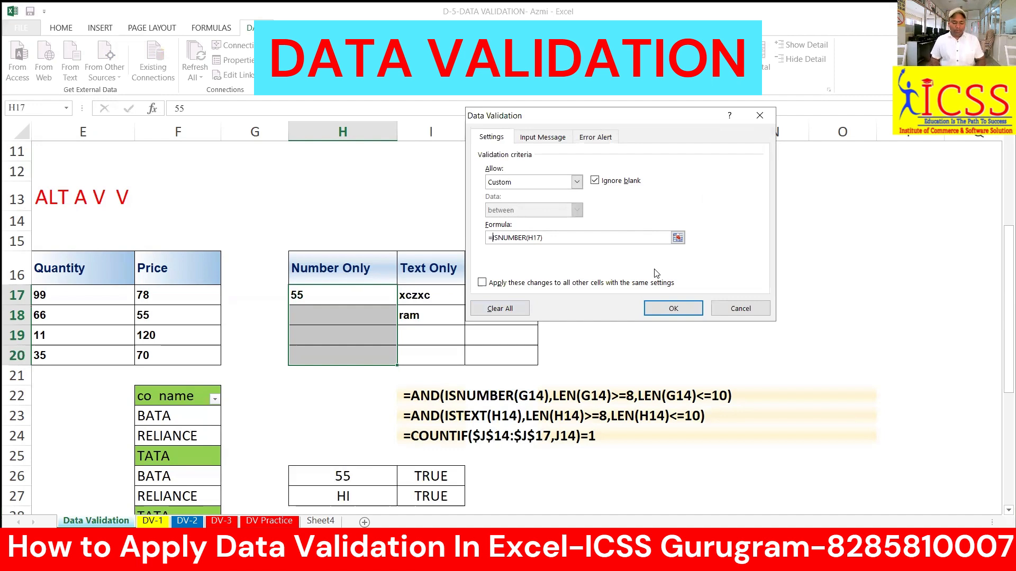
type("and")
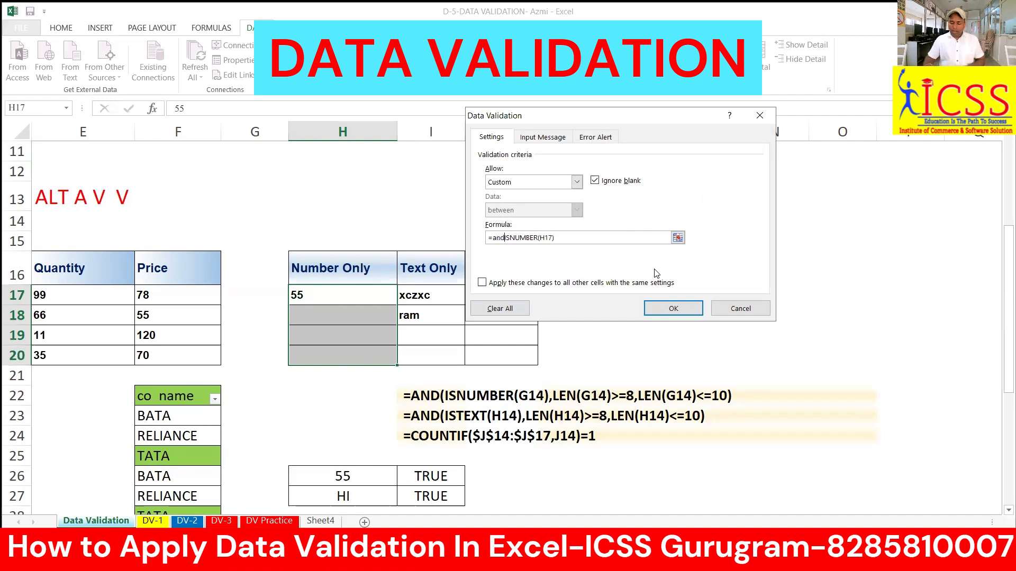
type("(")
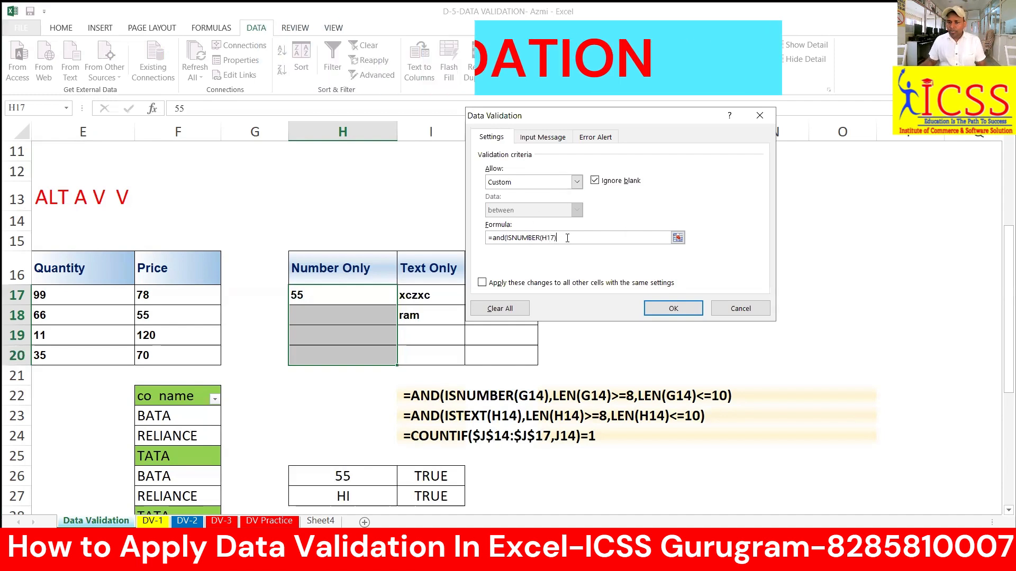
type(",")
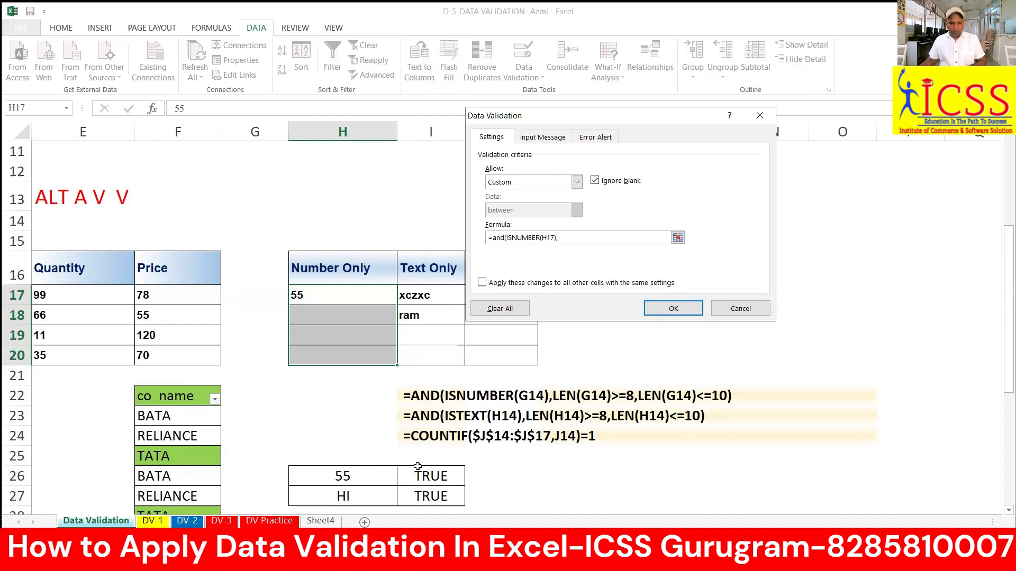
type(",")
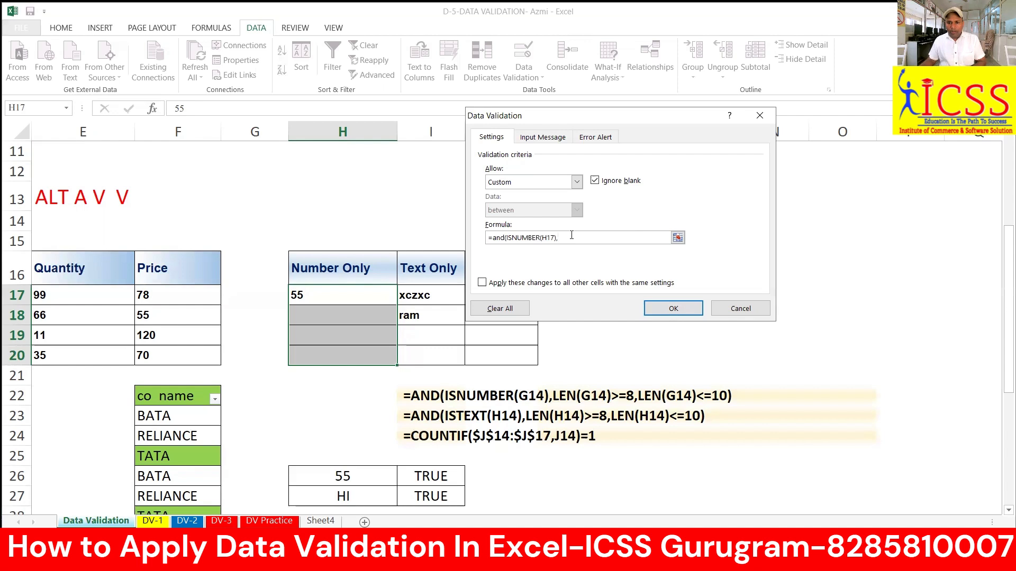
Complete the Number Only formula with the conditions len(H17)>=5 and len(H17)<=8, close the AND function and apply the rule
left_click_drag(600, 117, 611, 85)
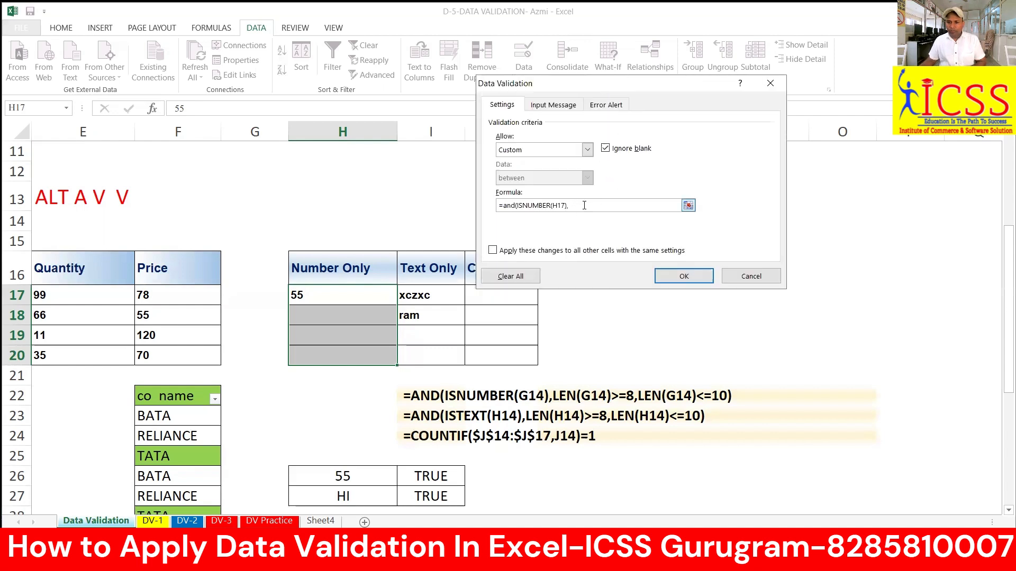
type("l")
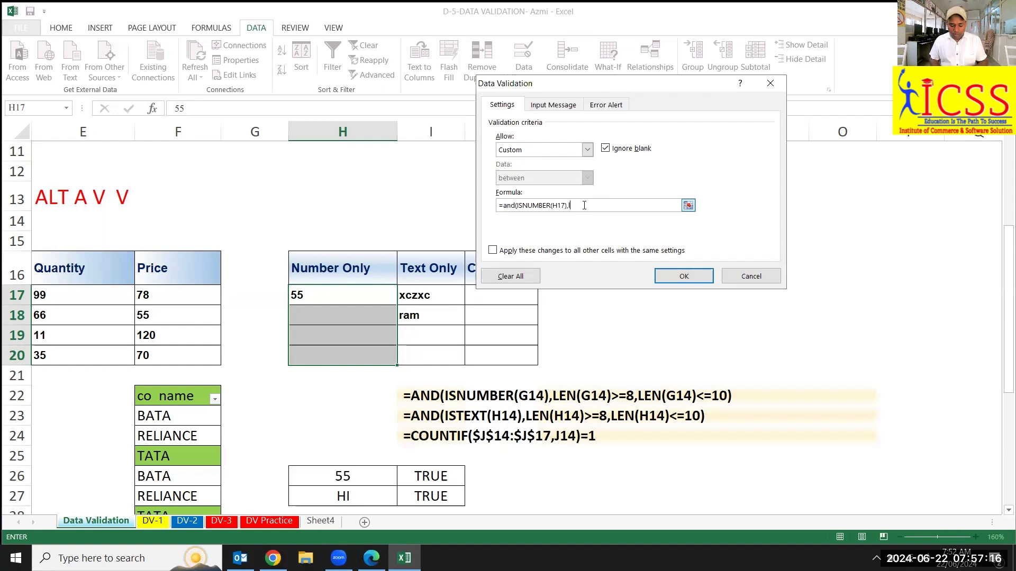
type("en(")
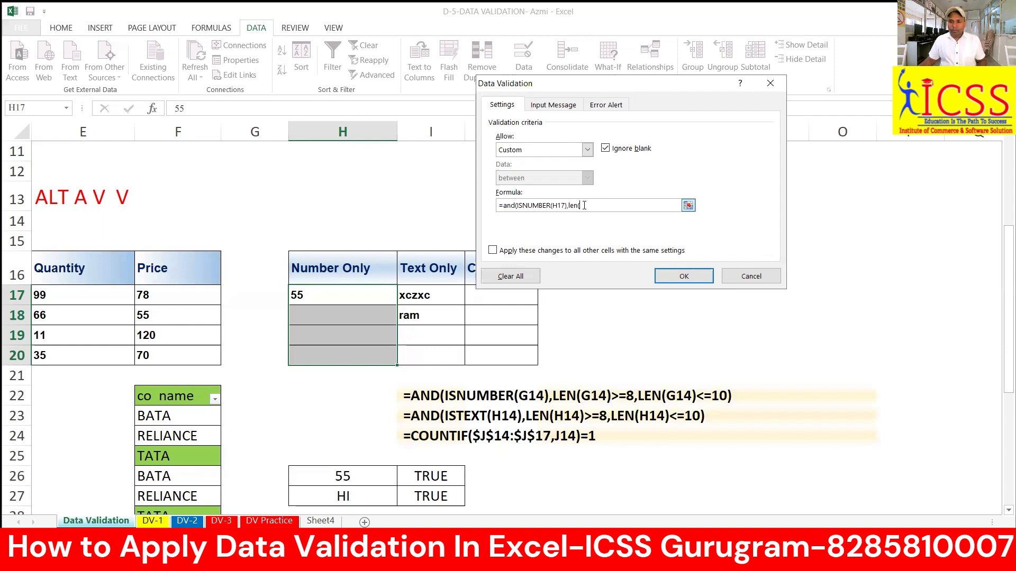
left_click(353, 293)
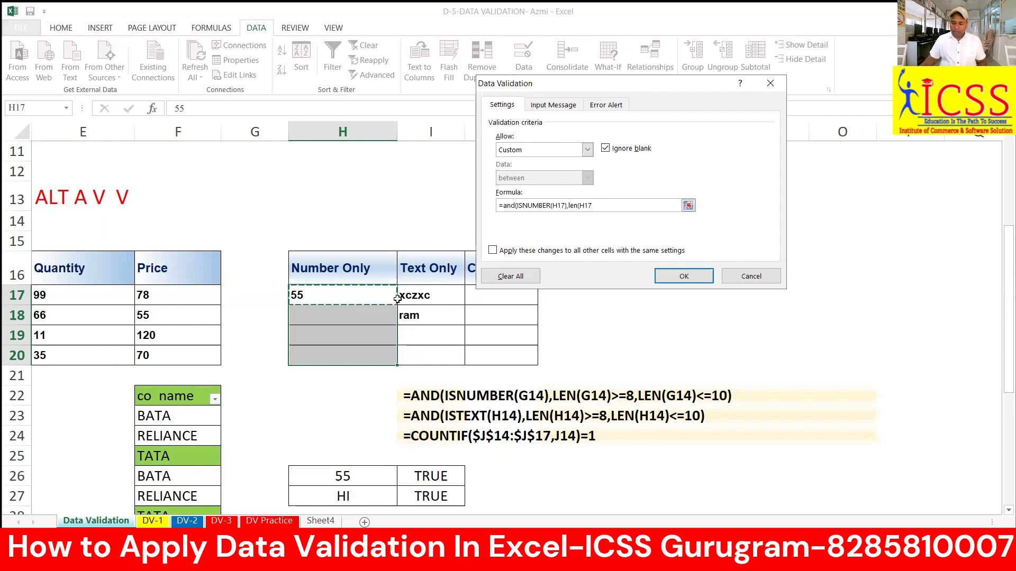
type(")")
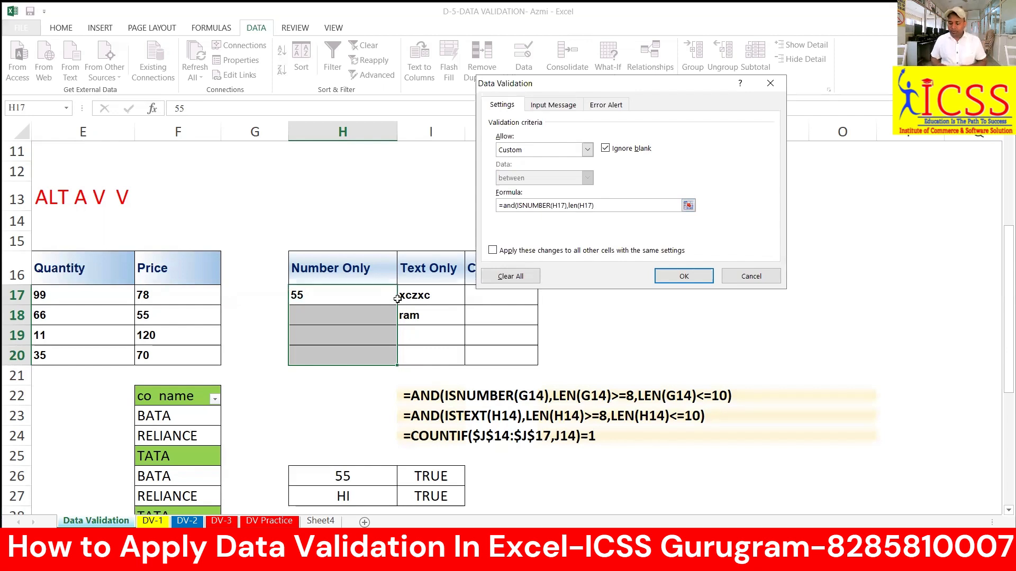
type(">=")
type("5,len(")
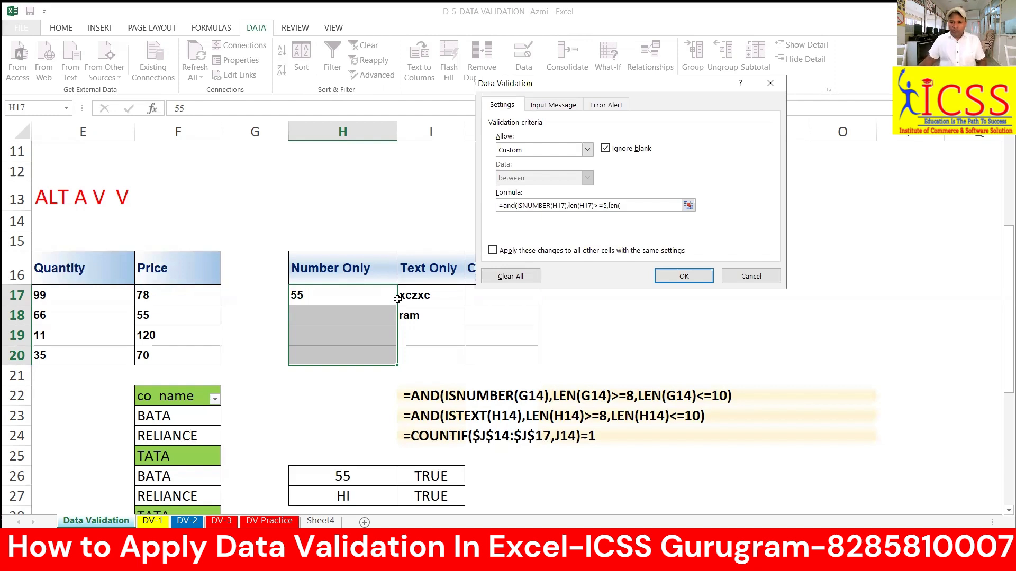
type("H17)")
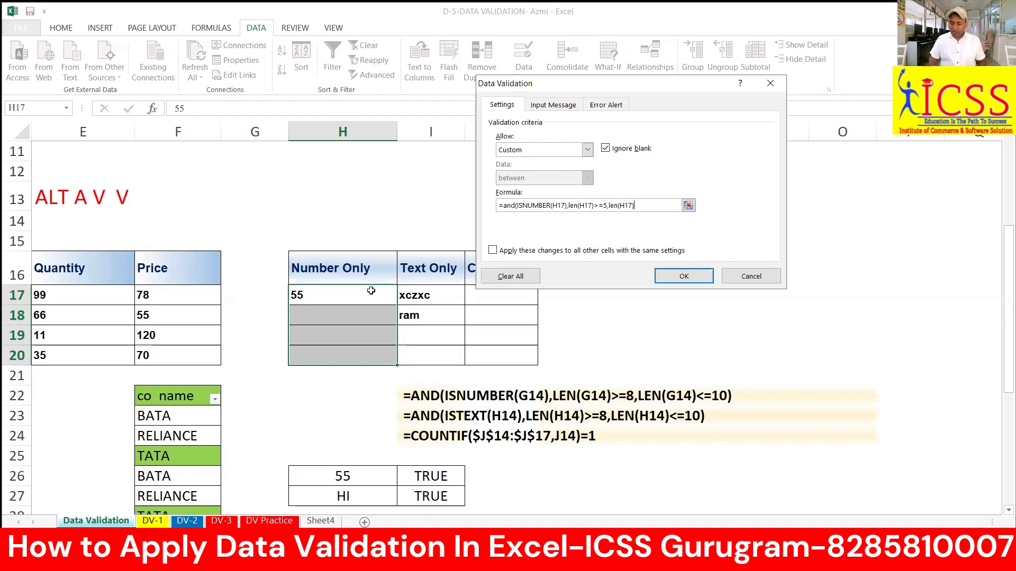
type("<=8)")
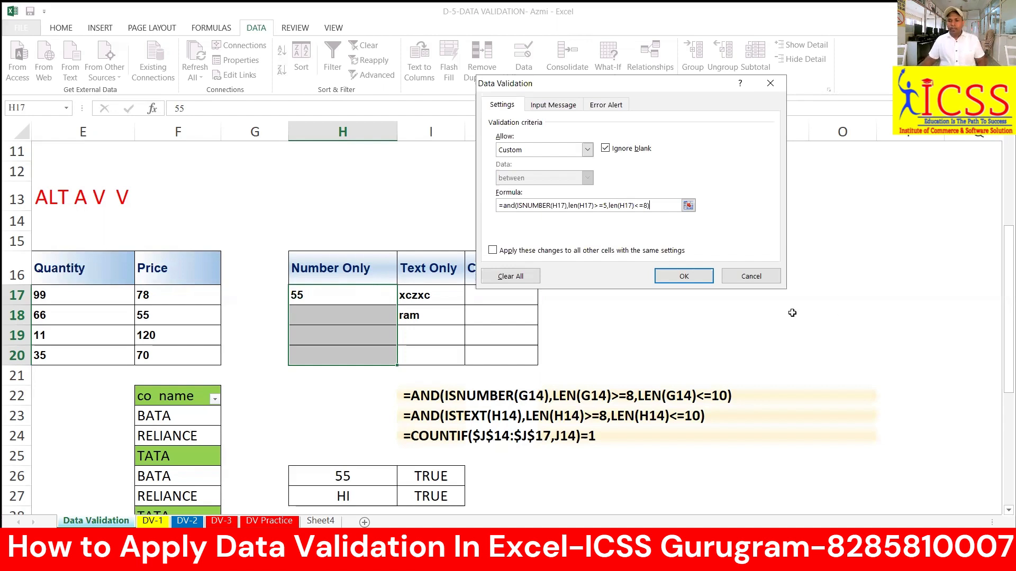
left_click(693, 274)
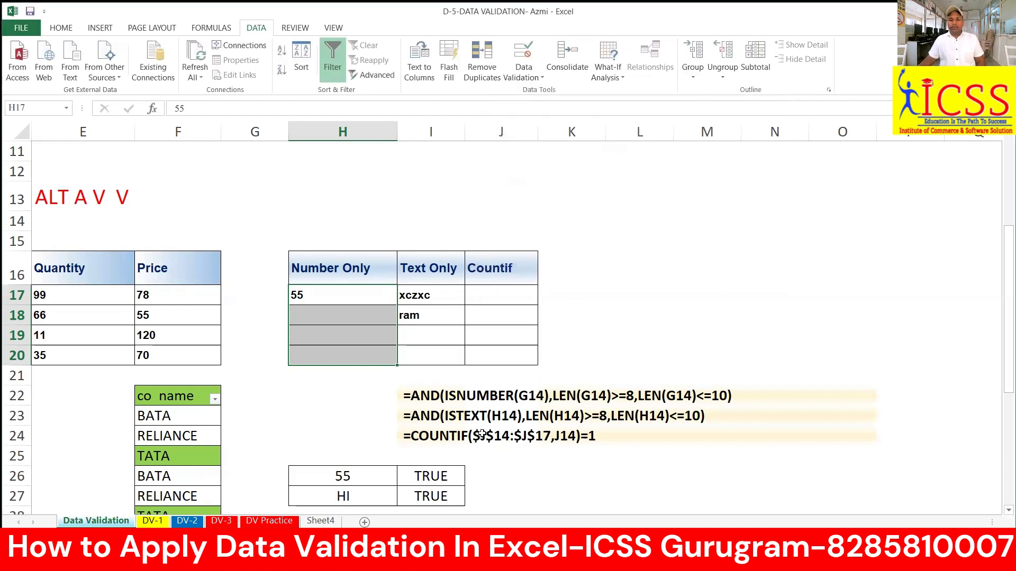
Test the Number Only length rule in H18 with 5462 and enter 12365 instead
left_click_drag(410, 383, 555, 427)
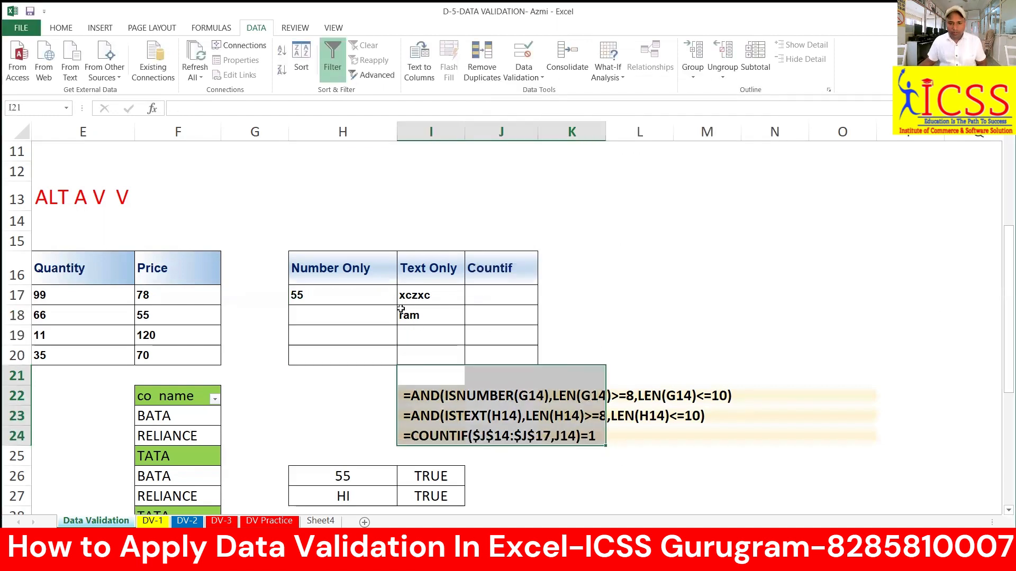
left_click(330, 317)
type("5462")
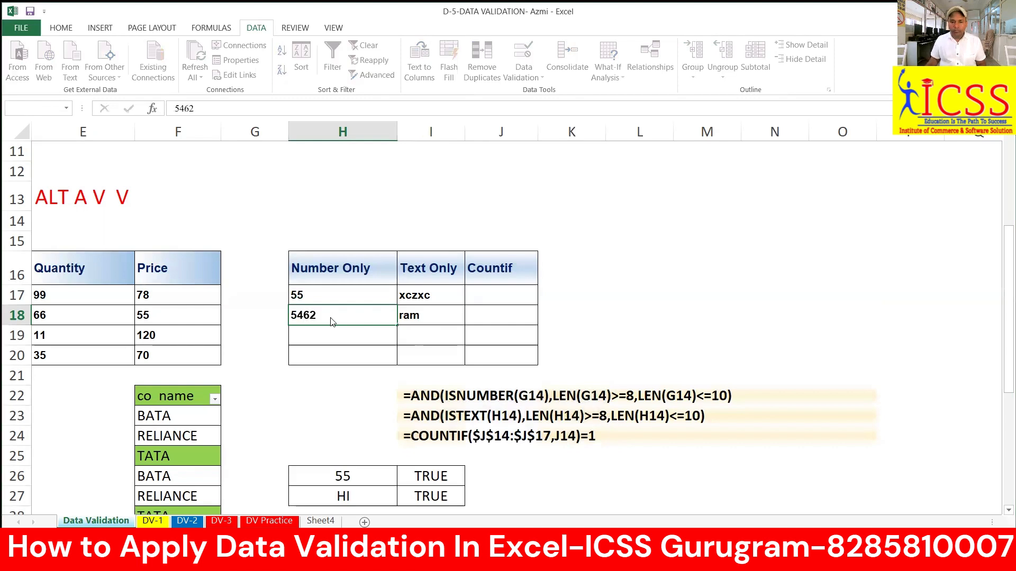
key("Return")
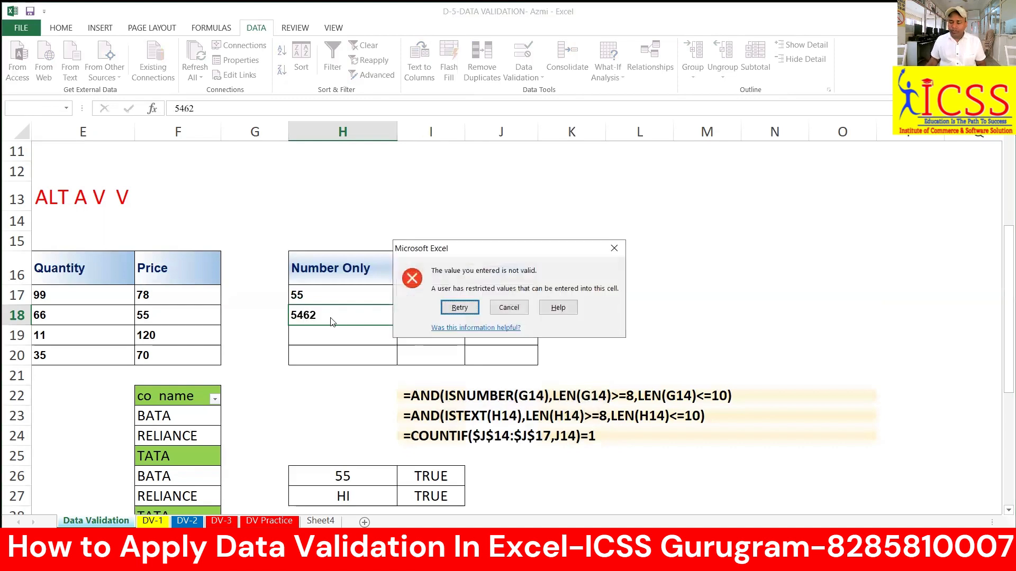
key("Return")
type("123")
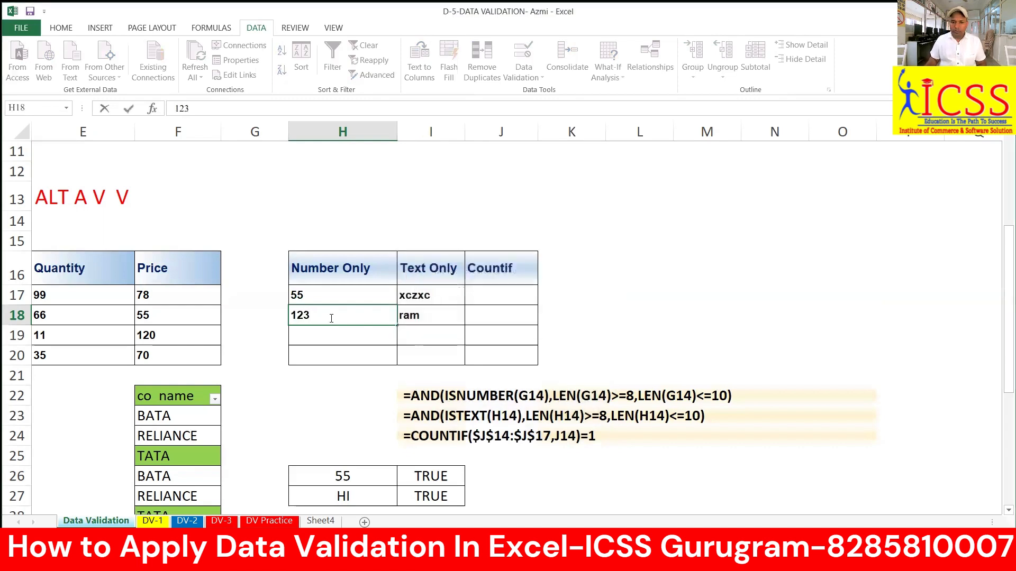
type("65")
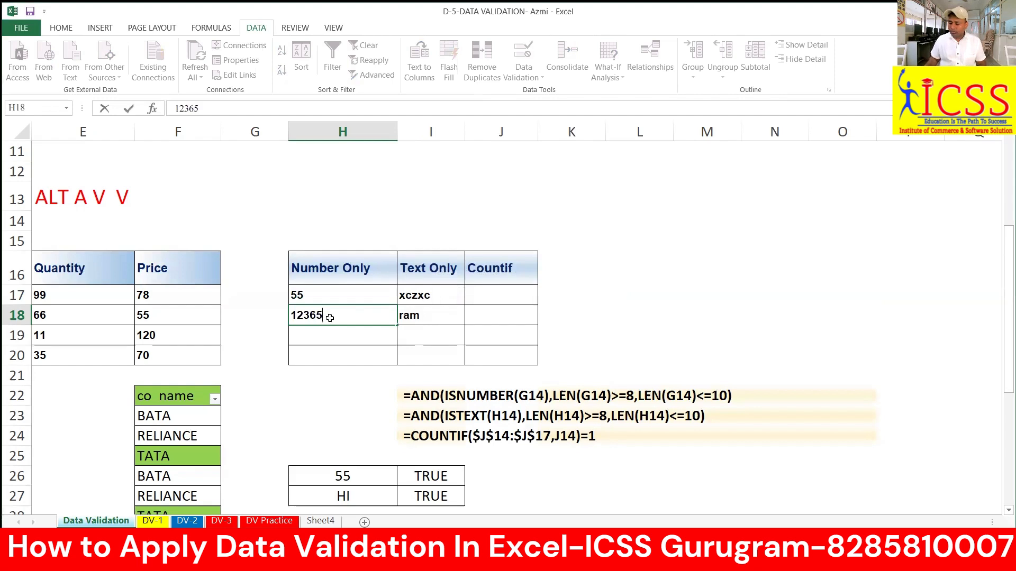
key("Return")
Enter 253625 in H19, try 545555555 in H20 and cancel that last entry
type("253625")
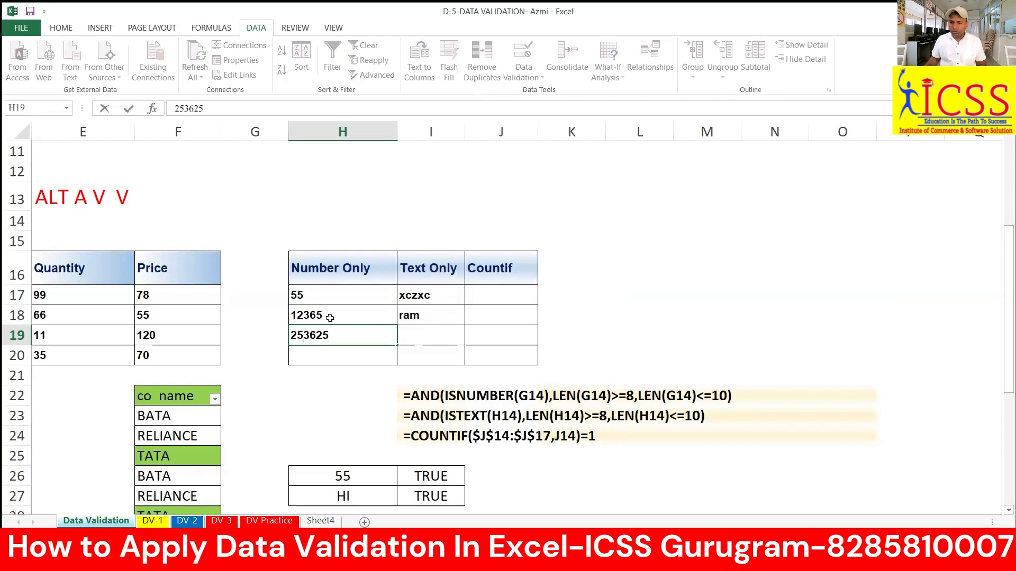
key("Return")
type("545555555")
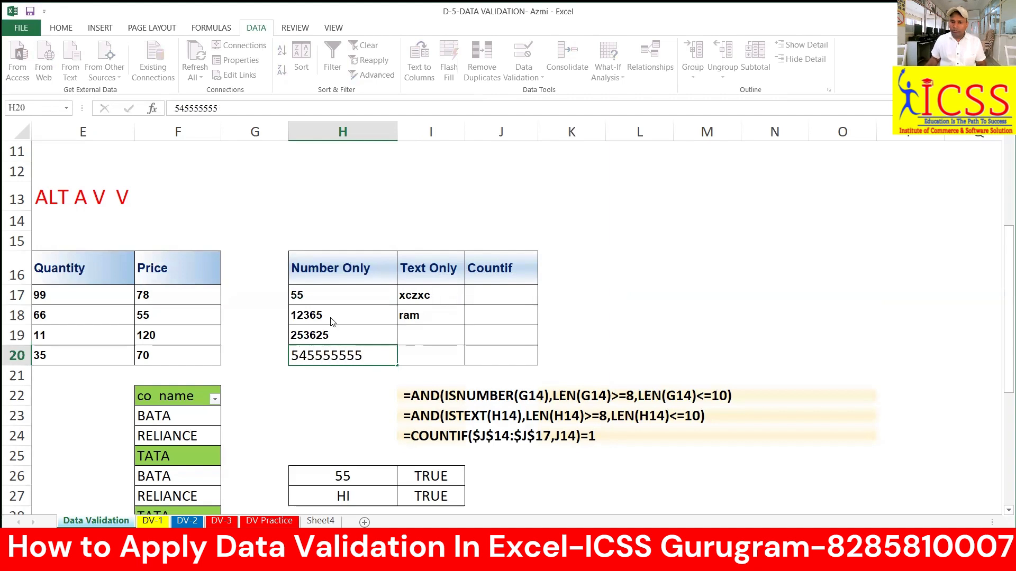
key("Return")
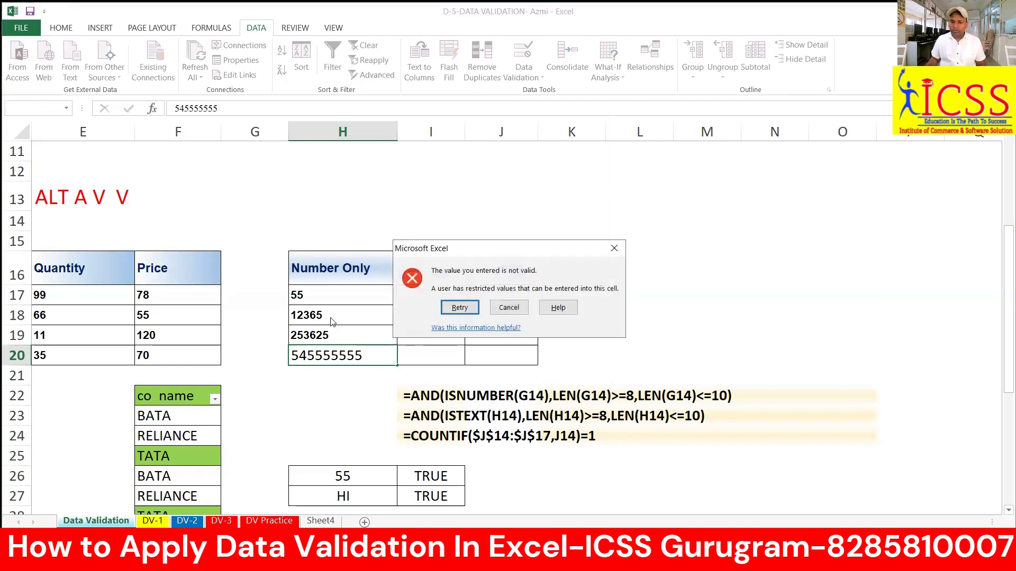
key("Escape")
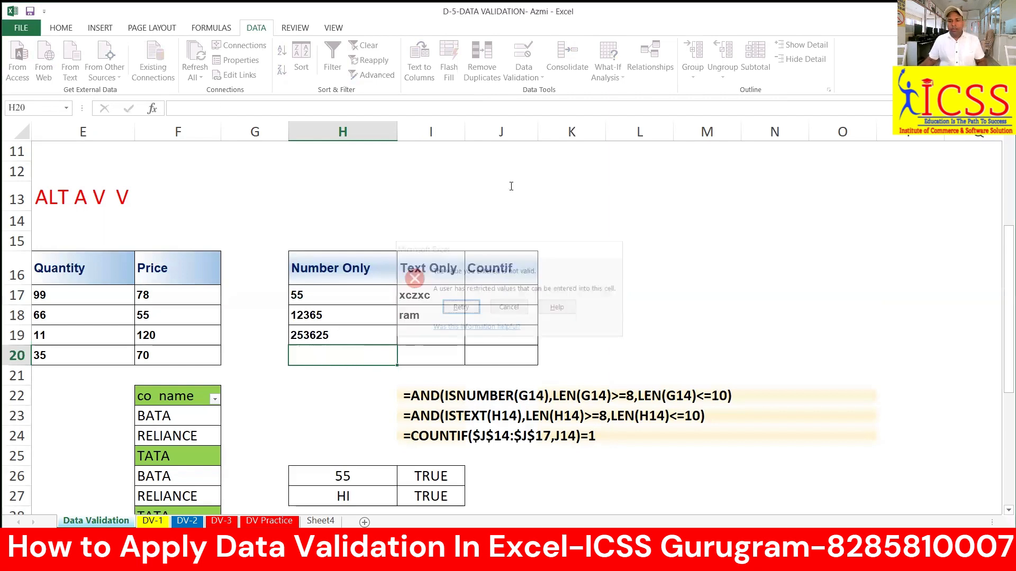
Open data validation for the Text Only cells I17:I20 and set the allowed type to Custom
scroll(526, 260, "down", 2)
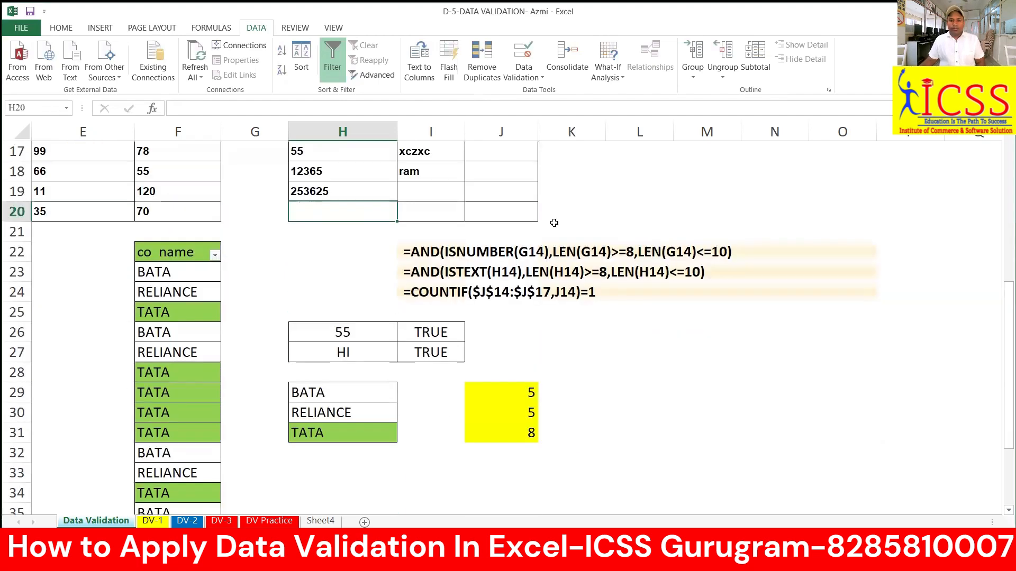
left_click(427, 192)
left_click(426, 210)
key("Up")
key("Up")
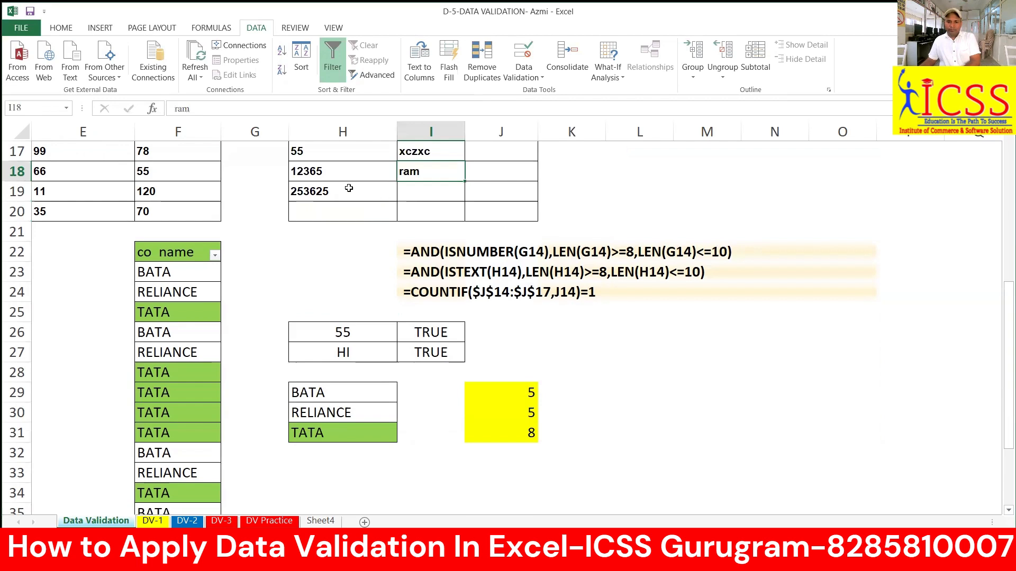
key("Up")
key("Up")
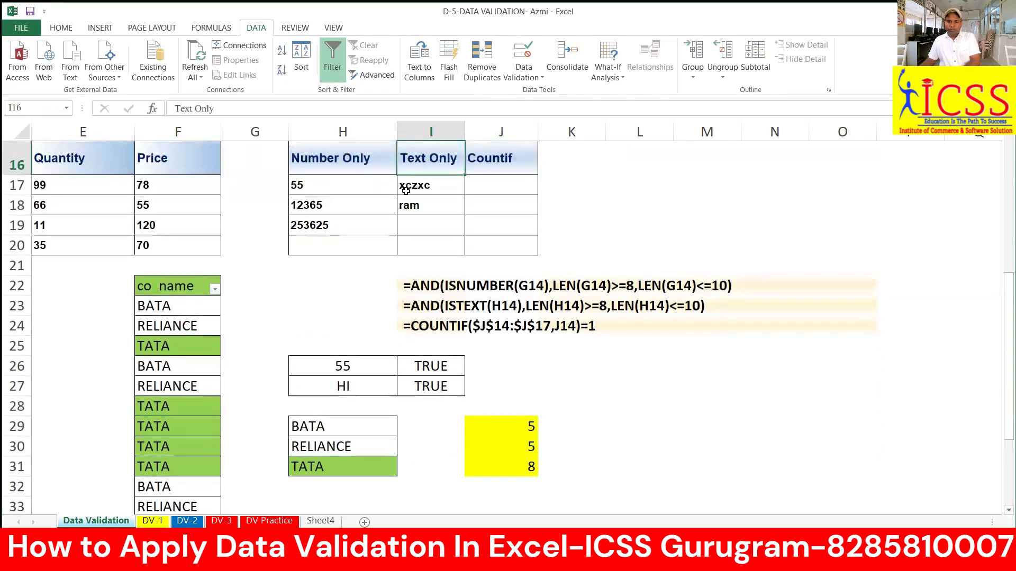
left_click_drag(426, 186, 433, 243)
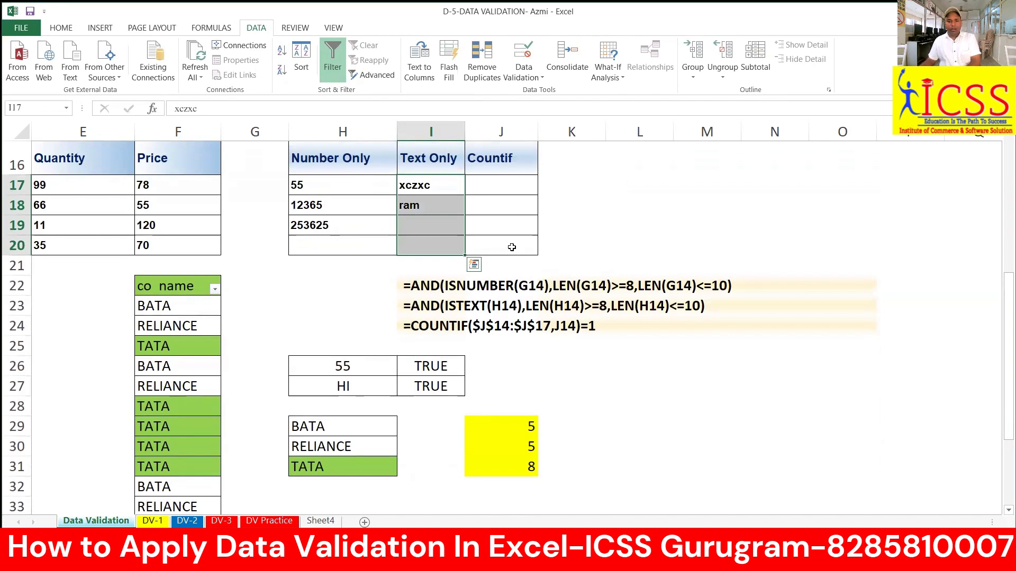
key("alt+a")
key("v")
key("v")
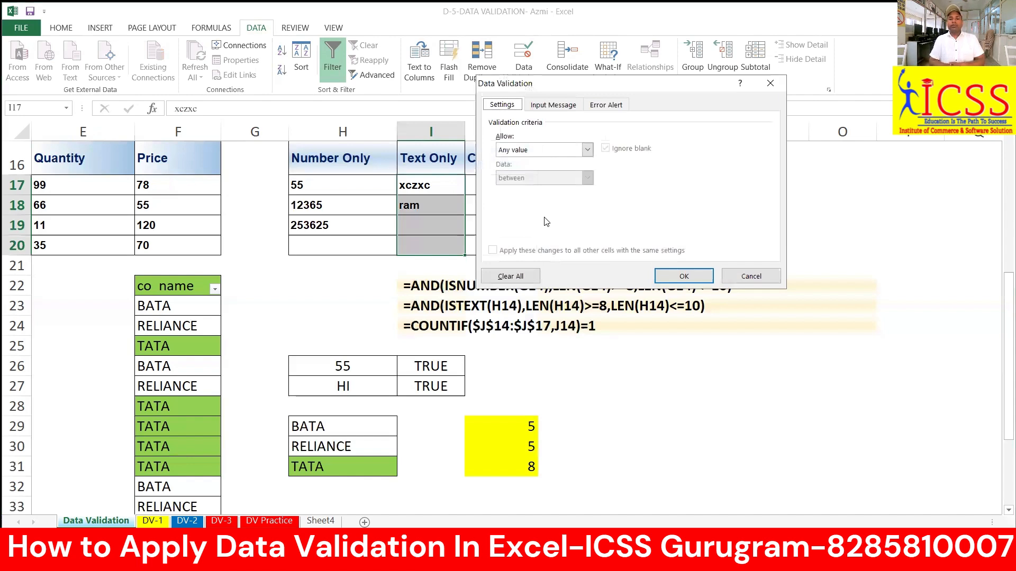
left_click(582, 150)
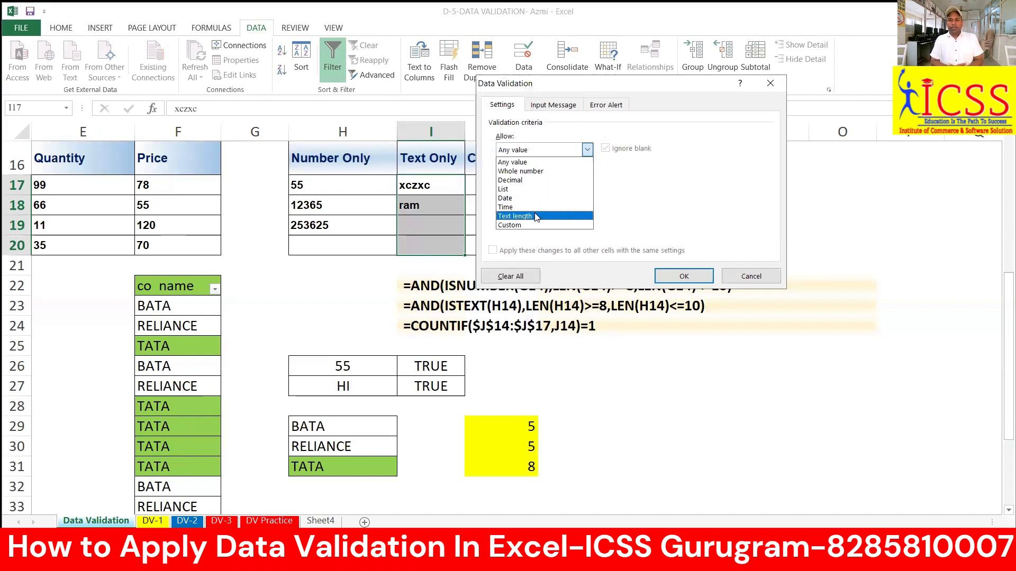
left_click(521, 226)
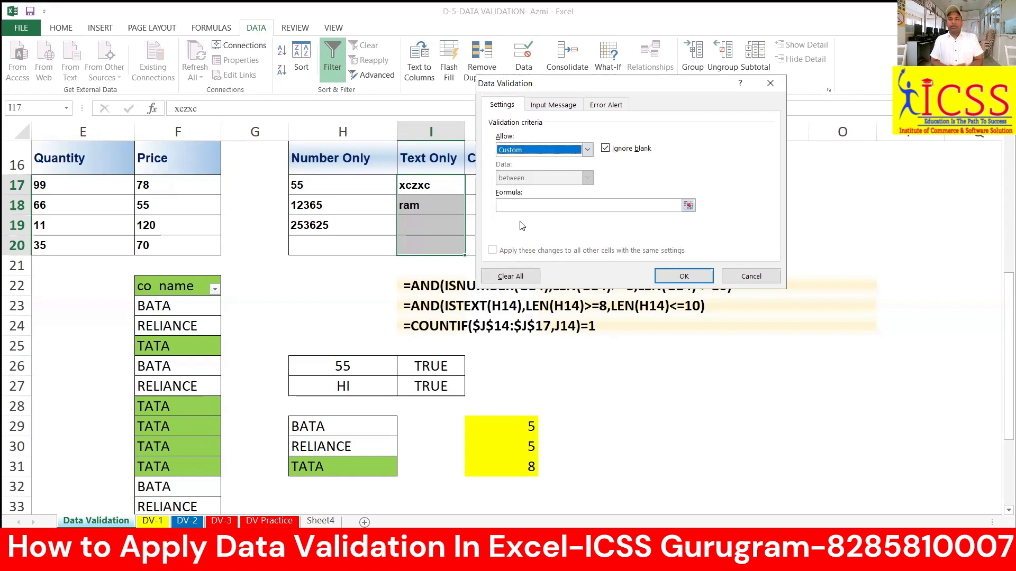
Enter istext(I17) as the Text Only validation formula and open an AND function around it
left_click(531, 205)
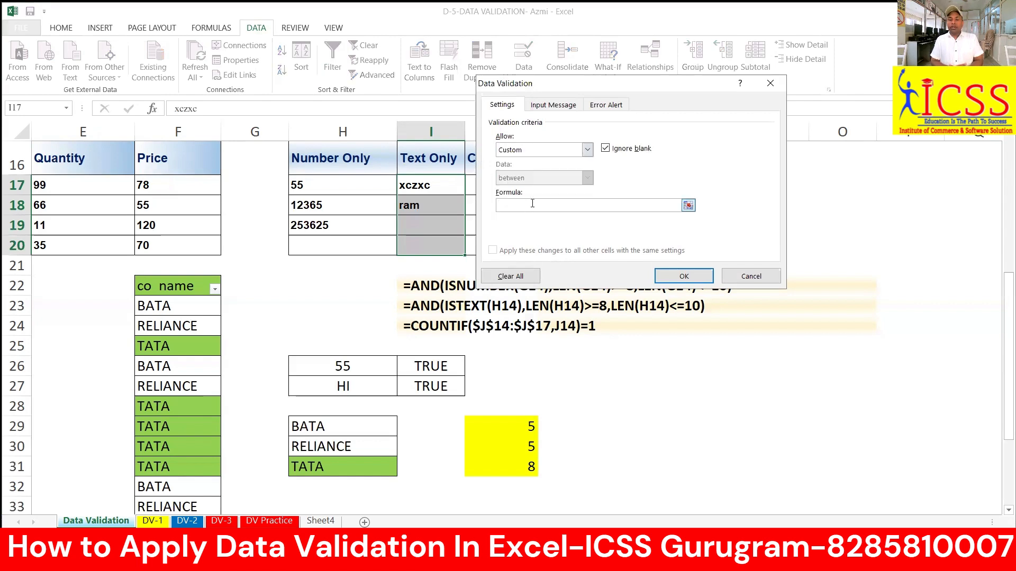
type("=istext(")
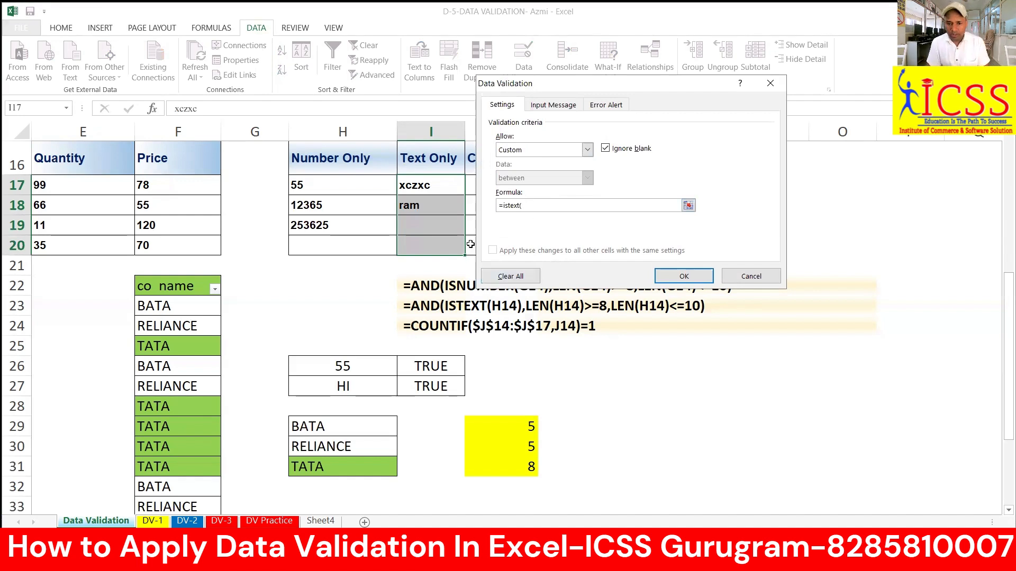
left_click(431, 186)
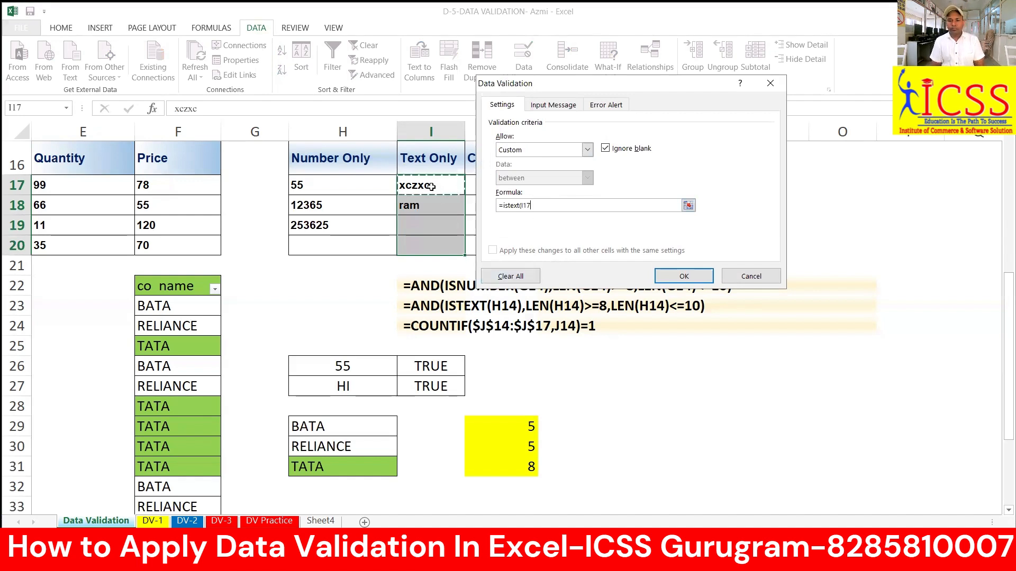
type(")")
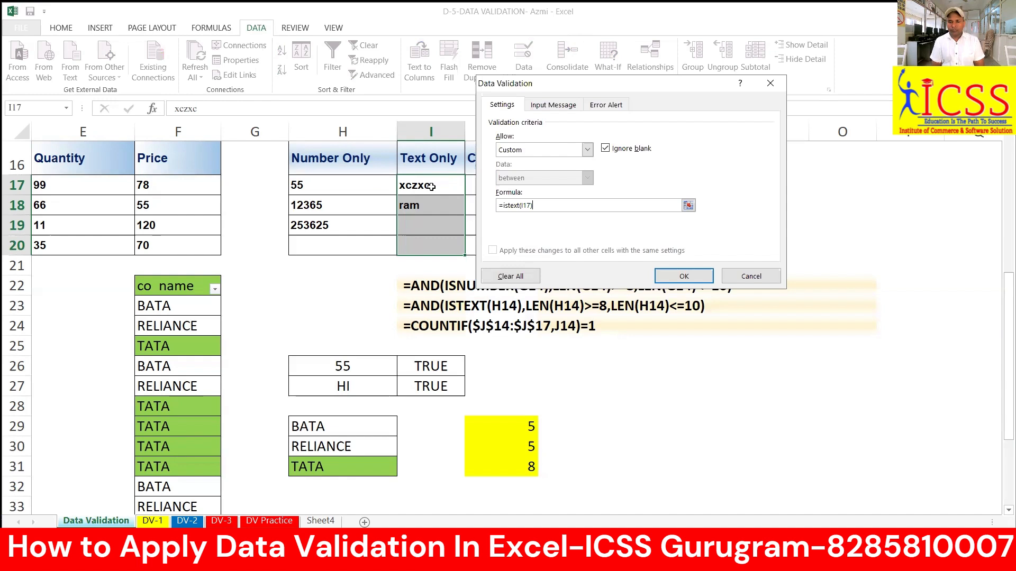
left_click(502, 206)
type("and(")
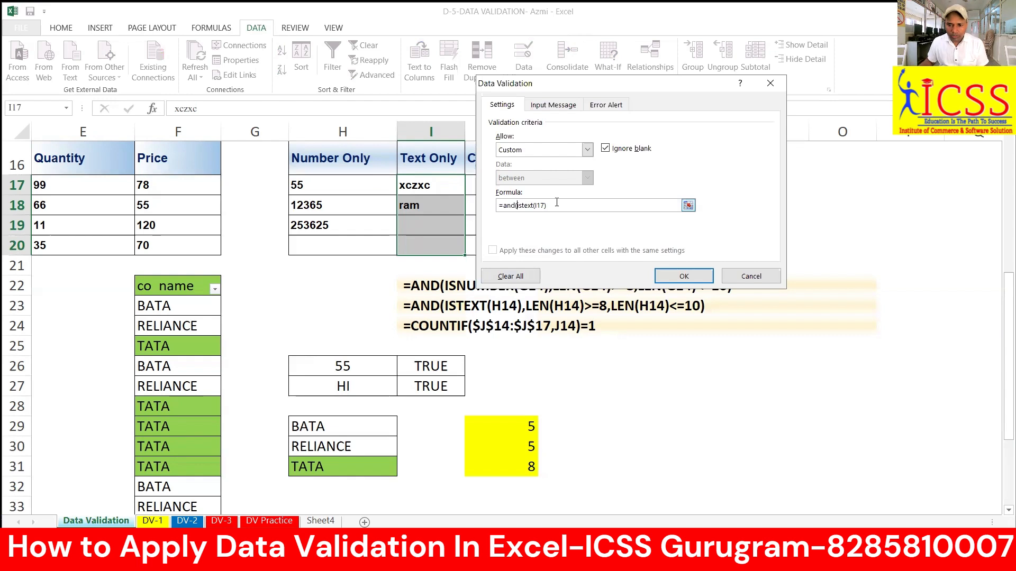
Add the minimum length condition len(I17)>=3 to the Text Only AND formula
type(",")
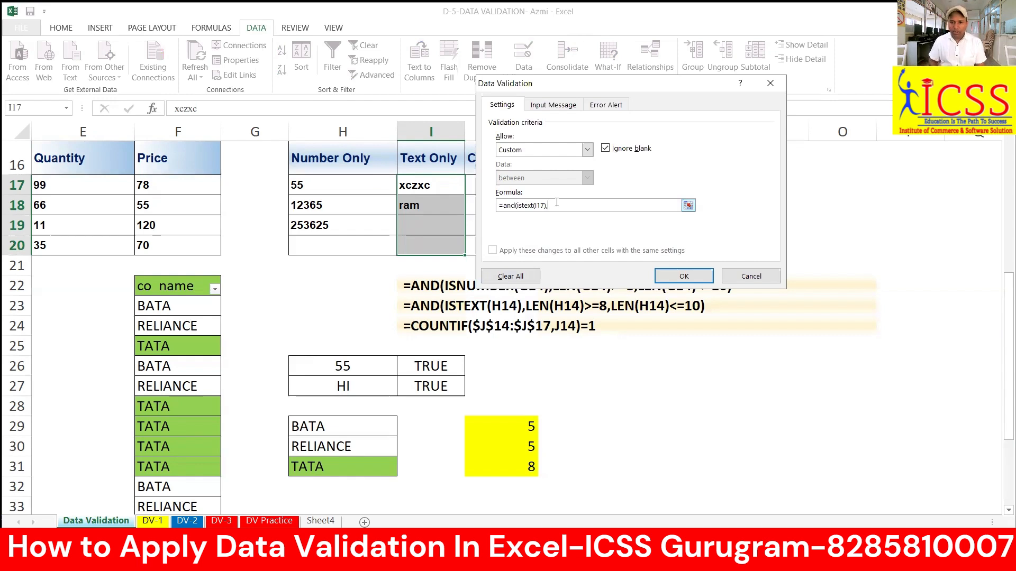
type("le")
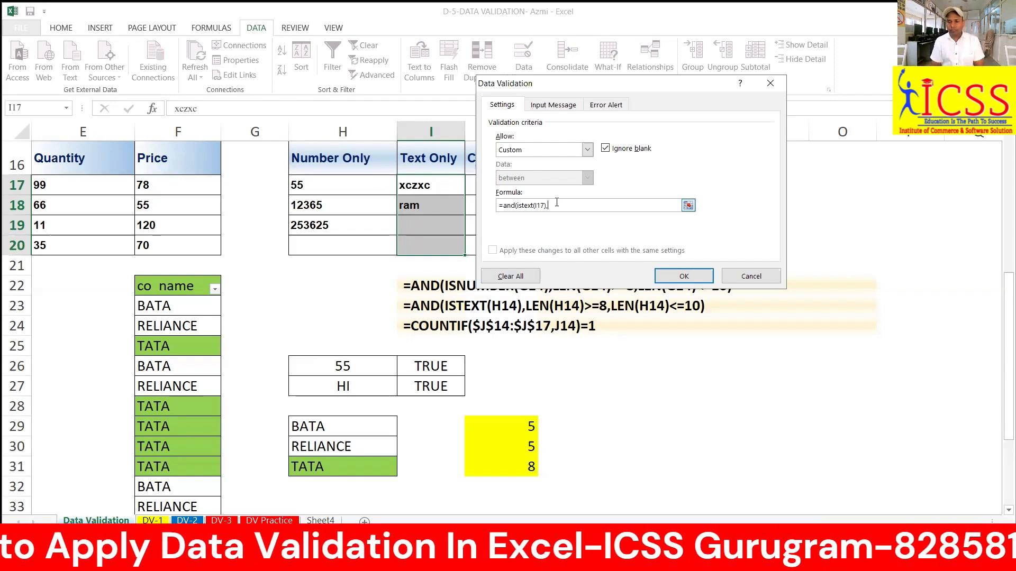
type("n")
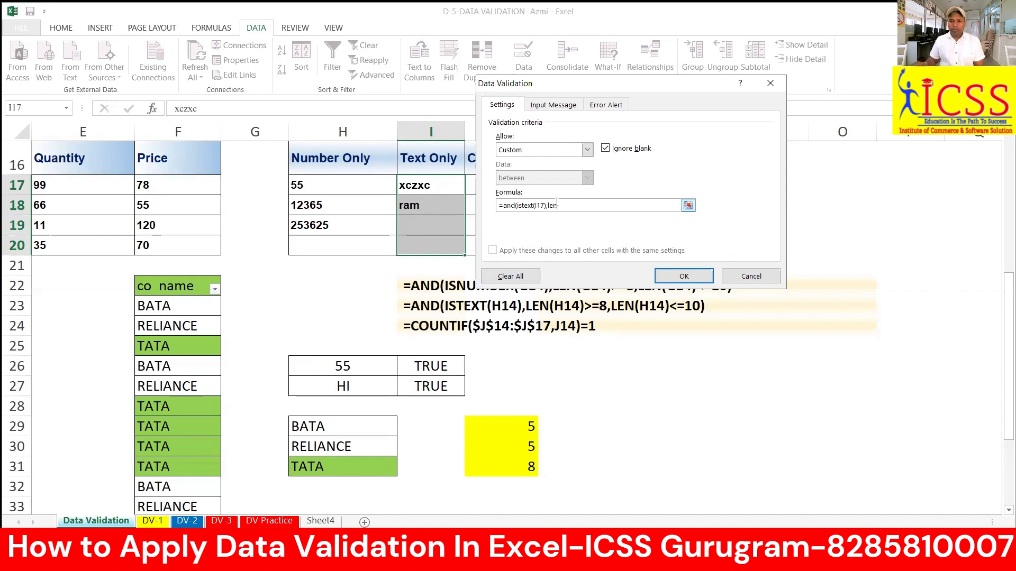
type("(")
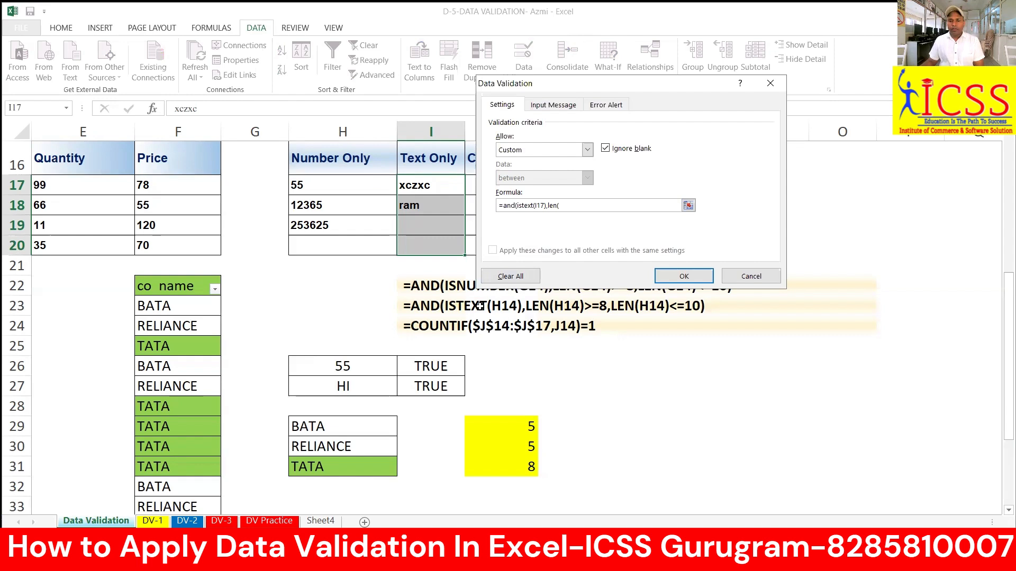
left_click(431, 189)
type(")>=3,")
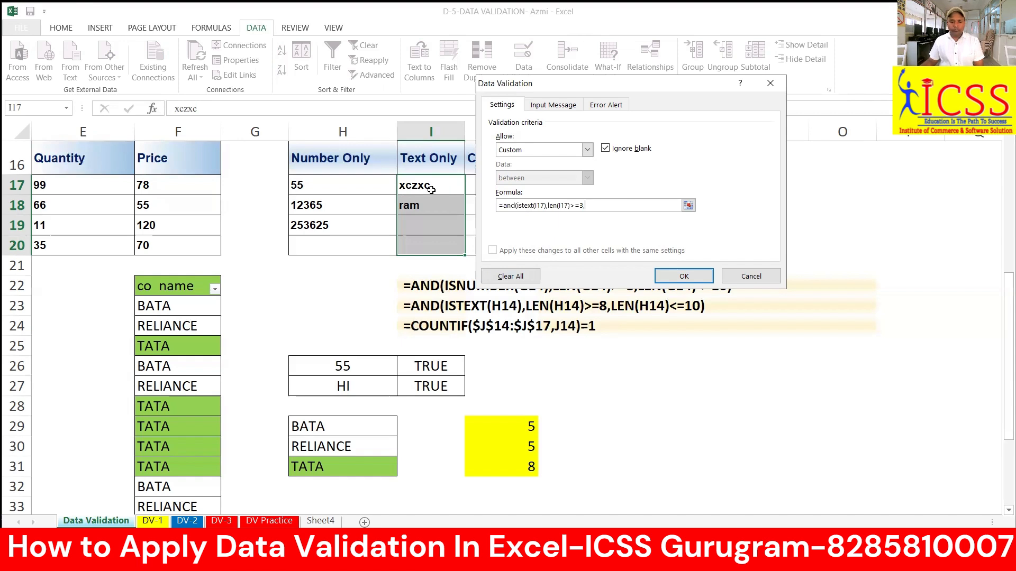
Complete the Text Only formula with the condition len(I17)<=5, close the AND function and apply the rule
type("len(")
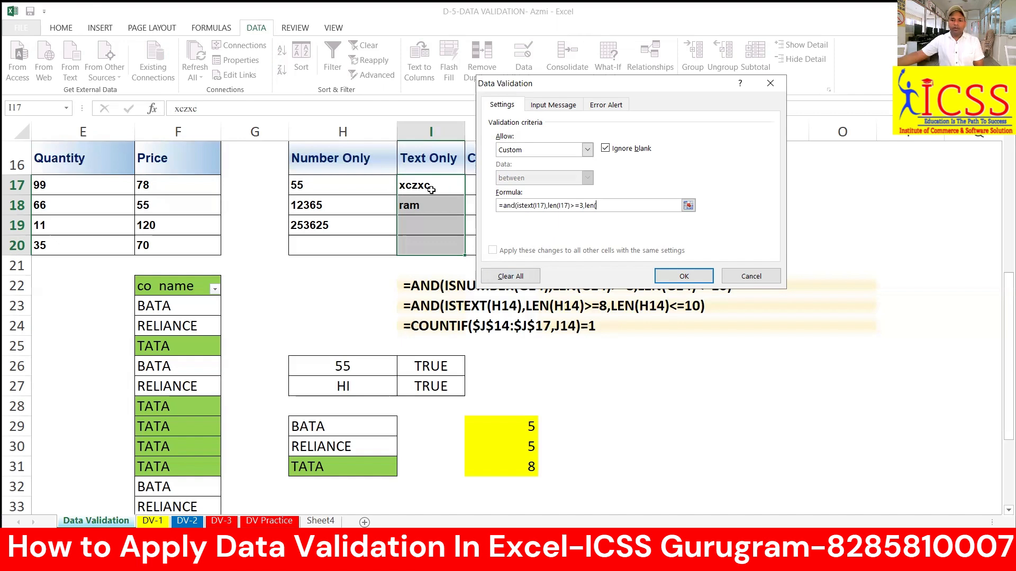
left_click(431, 189)
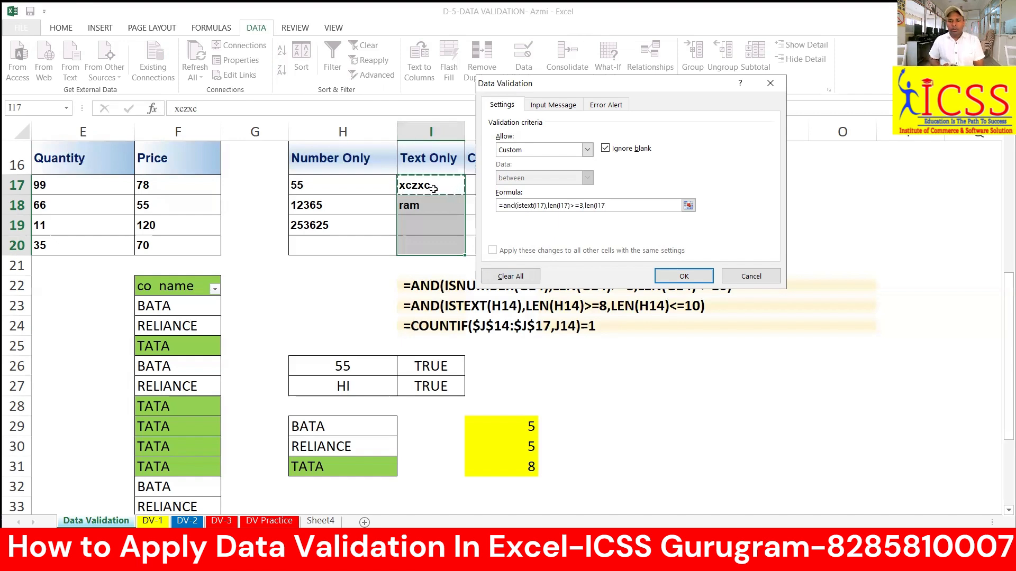
type("<=")
key("BackSpace")
key("BackSpace")
key("BackSpace")
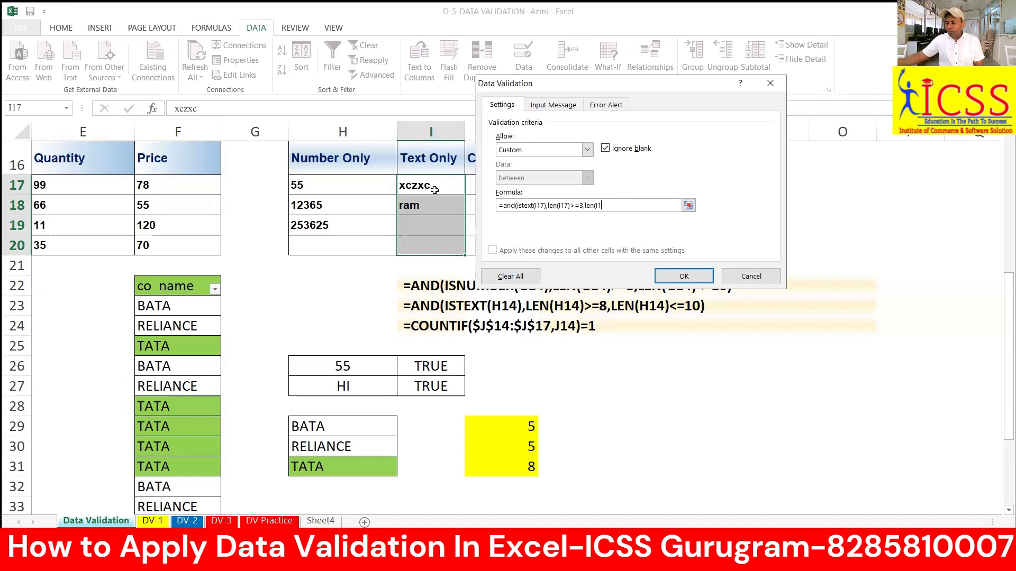
left_click(436, 187)
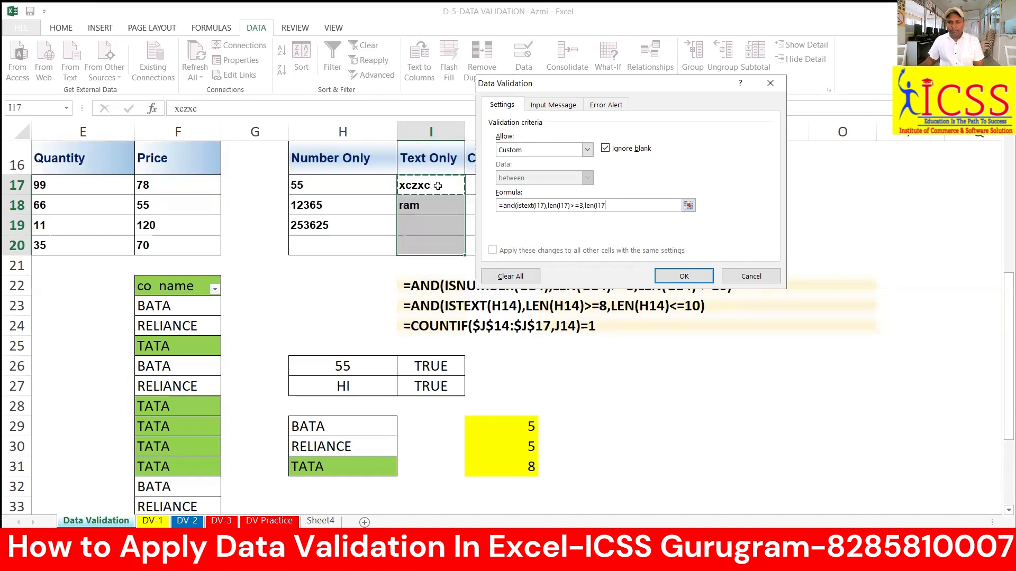
type(")")
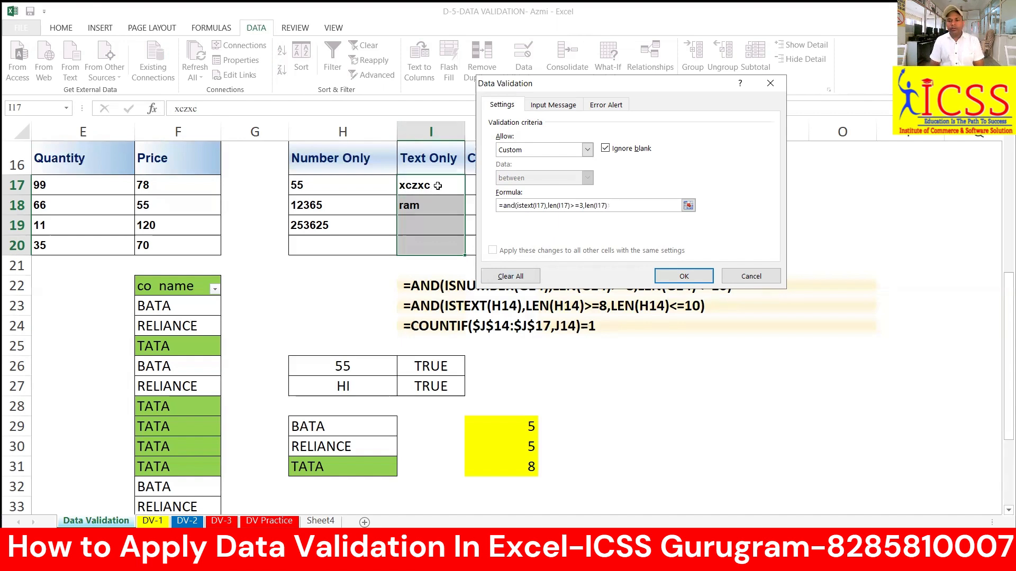
type("<=5)")
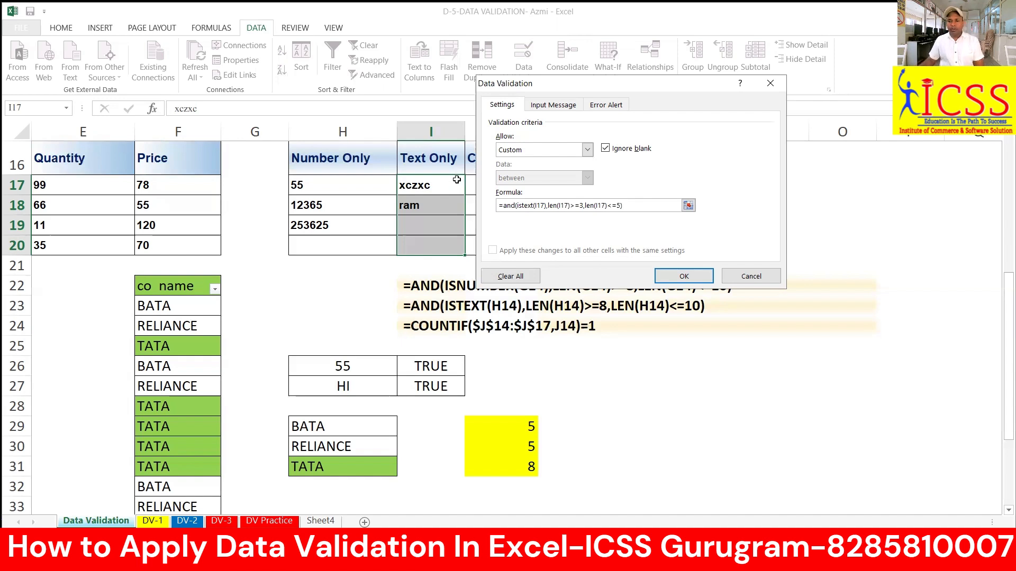
left_click(692, 277)
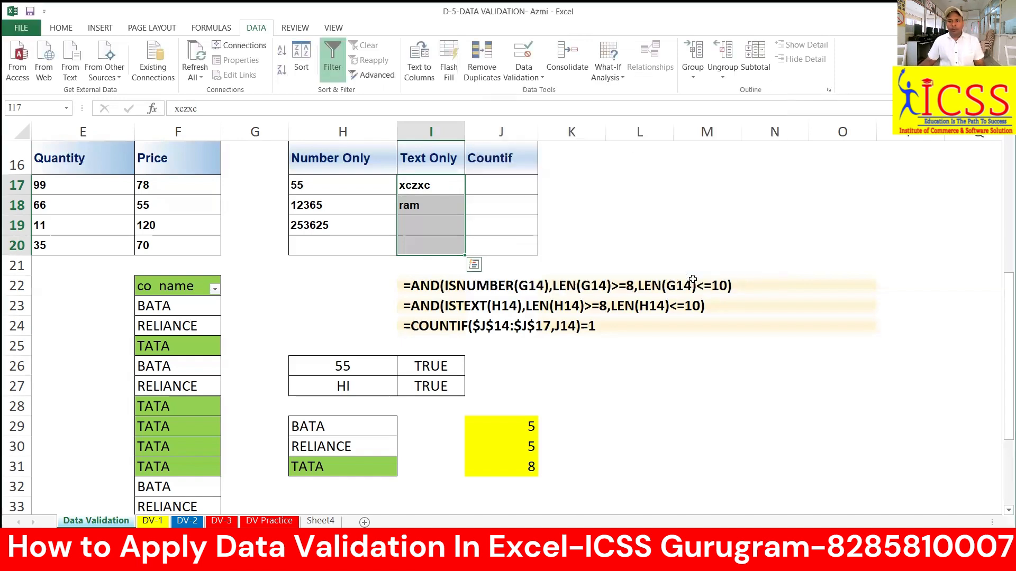
Test the Text Only rule by trying 250 in I17 and jcisdfjslf in I18, cancelling each entry
left_click(427, 187)
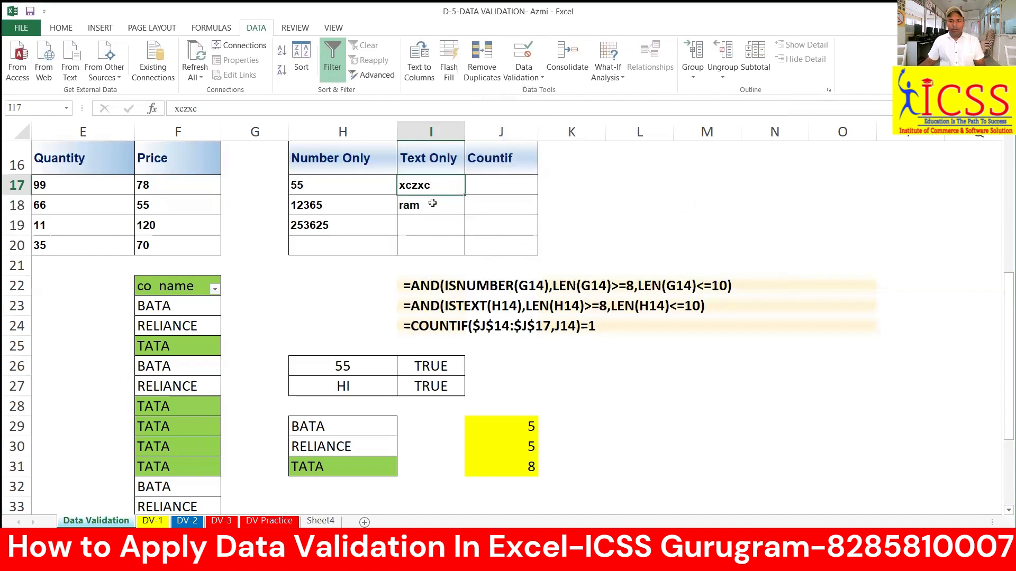
type("250")
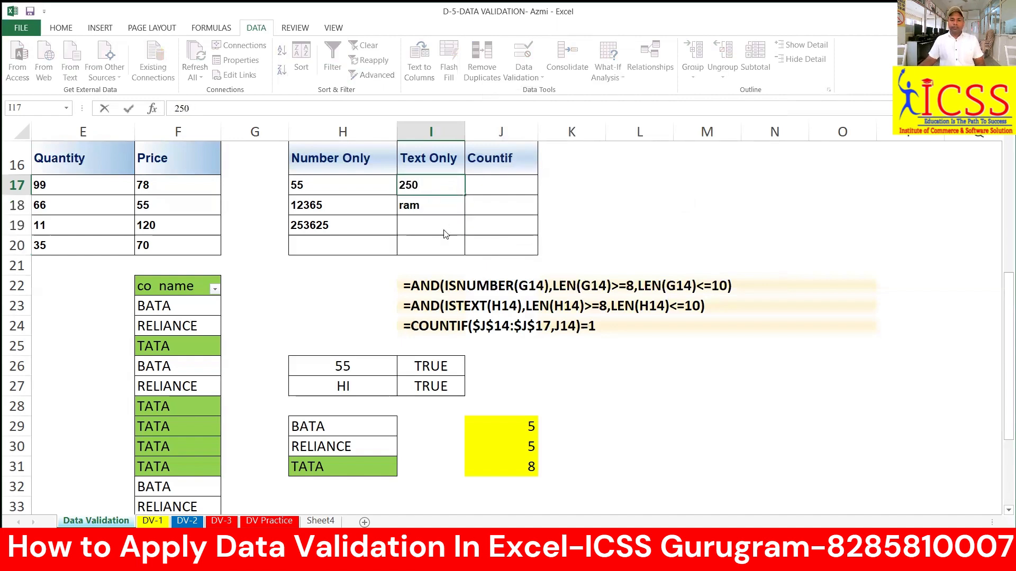
key("Return")
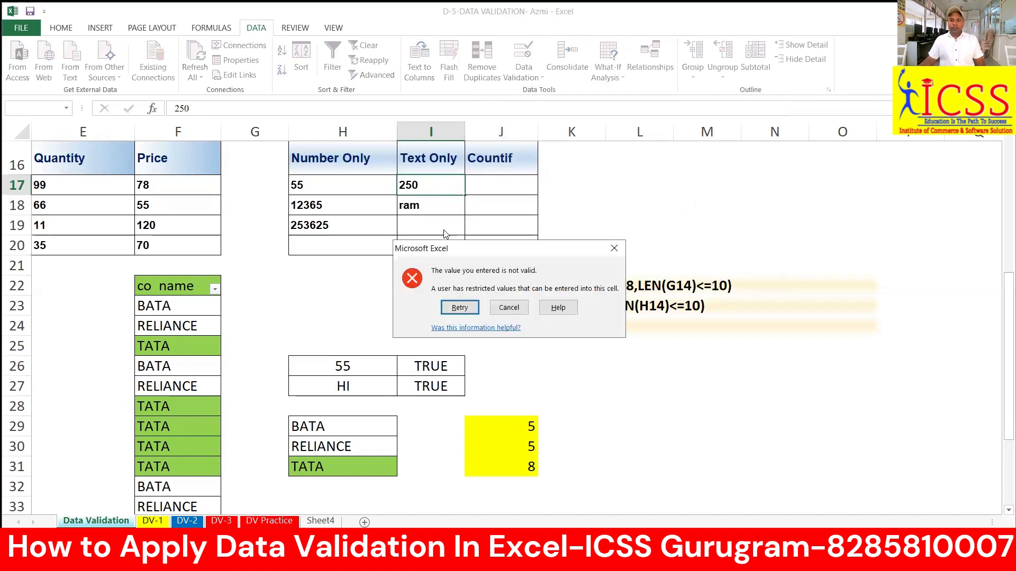
left_click(509, 308)
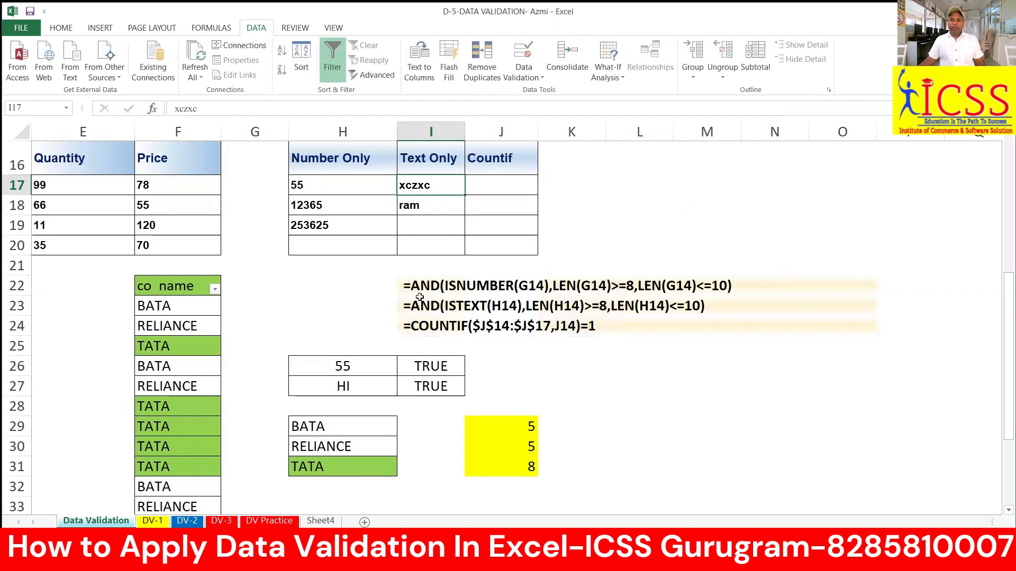
left_click(427, 205)
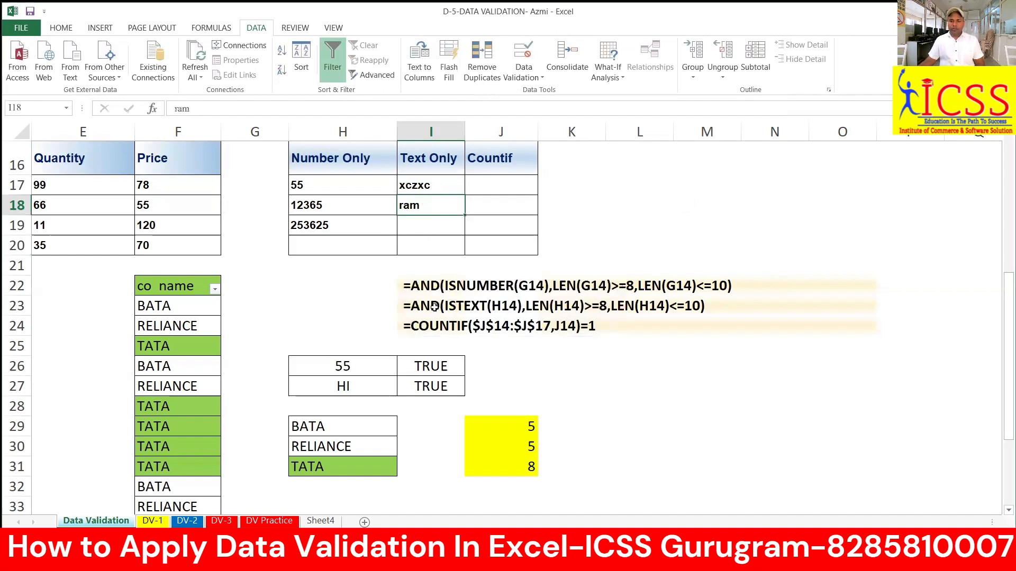
type("jcisdfjslf")
key("Return")
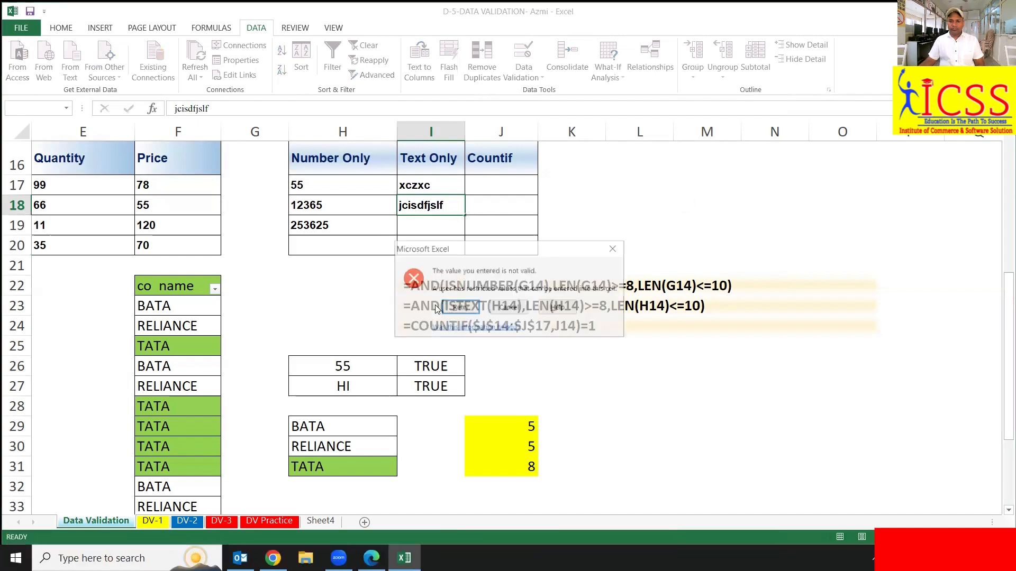
left_click(508, 308)
left_click(508, 312)
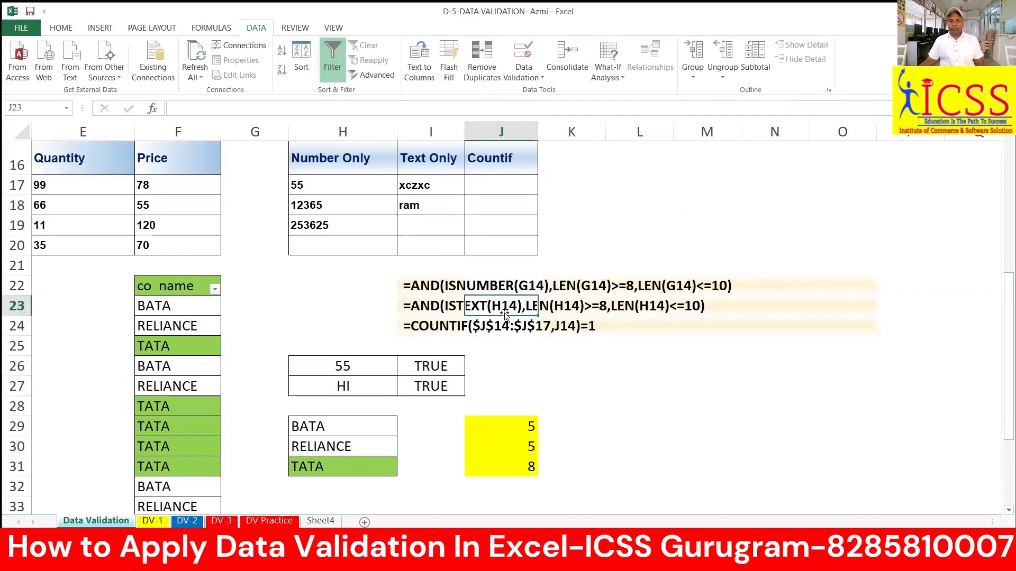
Enter the three-letter text jjj in the Text Only cell I19
left_click_drag(424, 184, 425, 226)
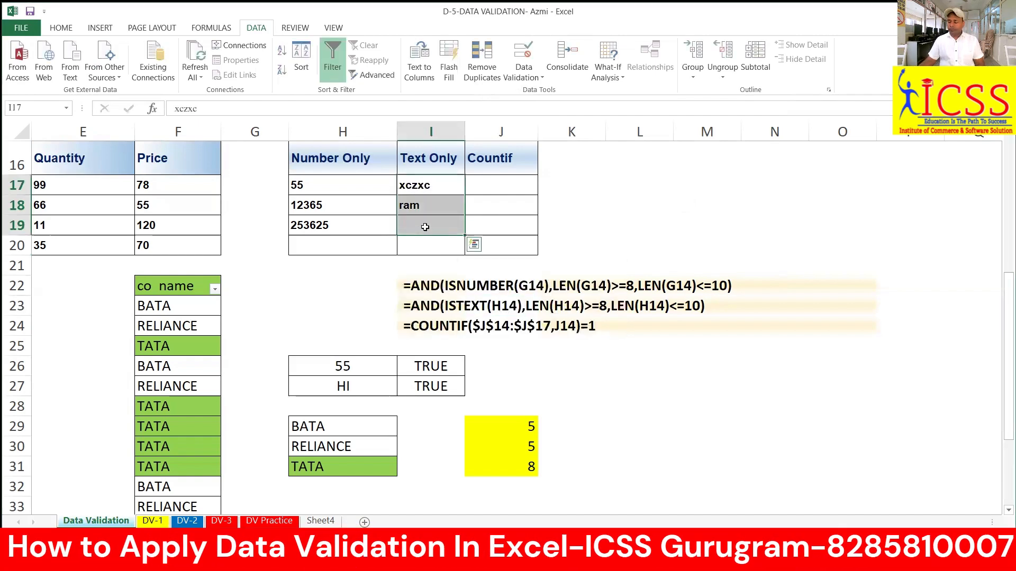
left_click(425, 226)
type("jjj")
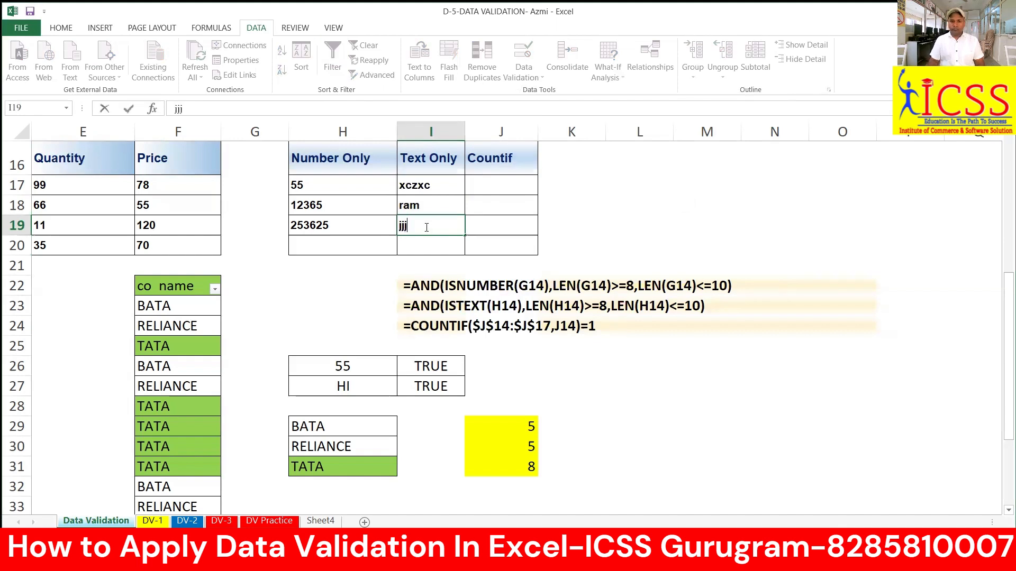
key("Return")
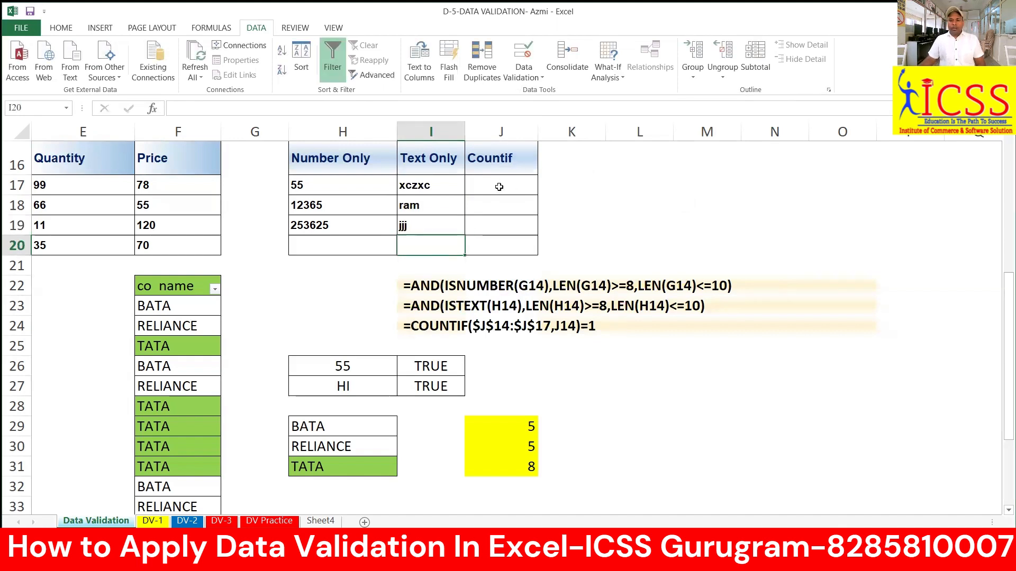
Enter the same sample name in J17 and J18 and 55 in J19 and J20, and clear all four cells
left_click_drag(498, 186, 498, 247)
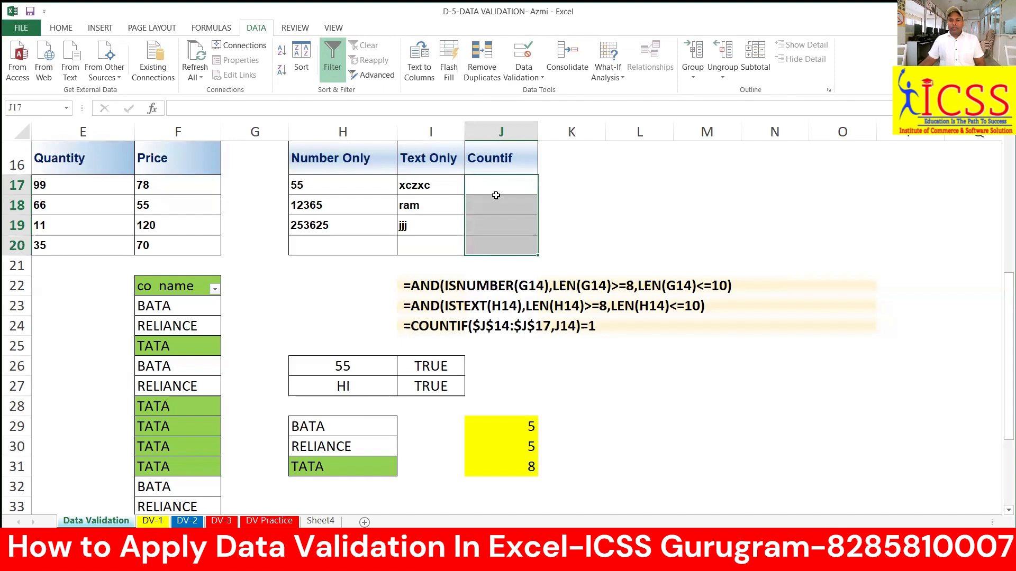
left_click(496, 191)
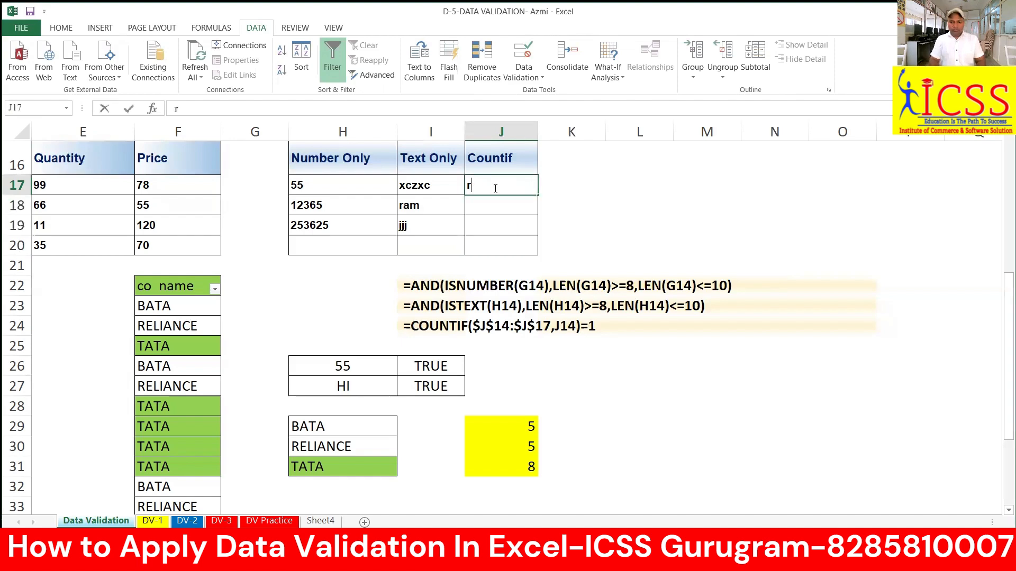
type("ram")
key("Return")
type("ram")
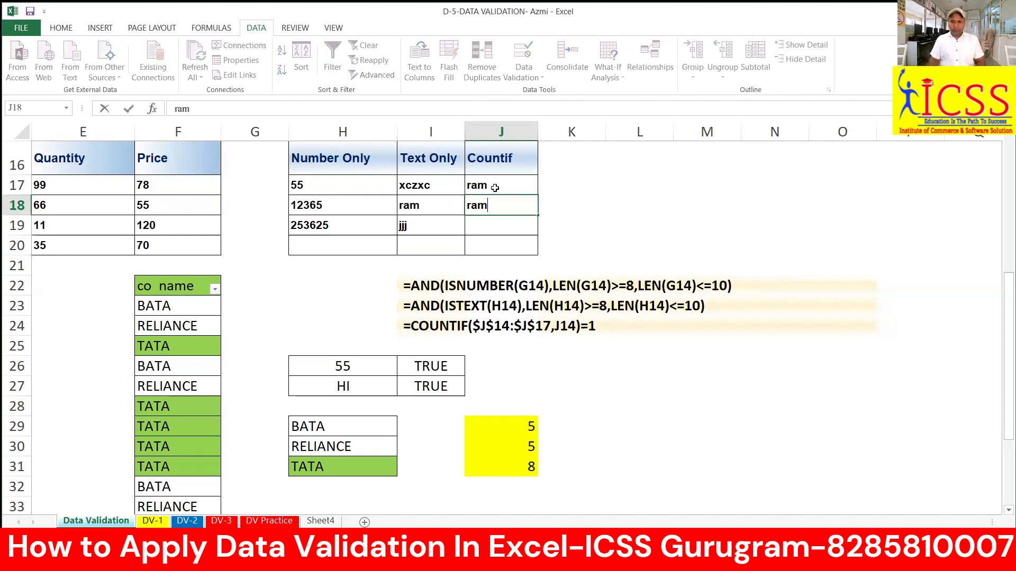
key("Return")
type("55")
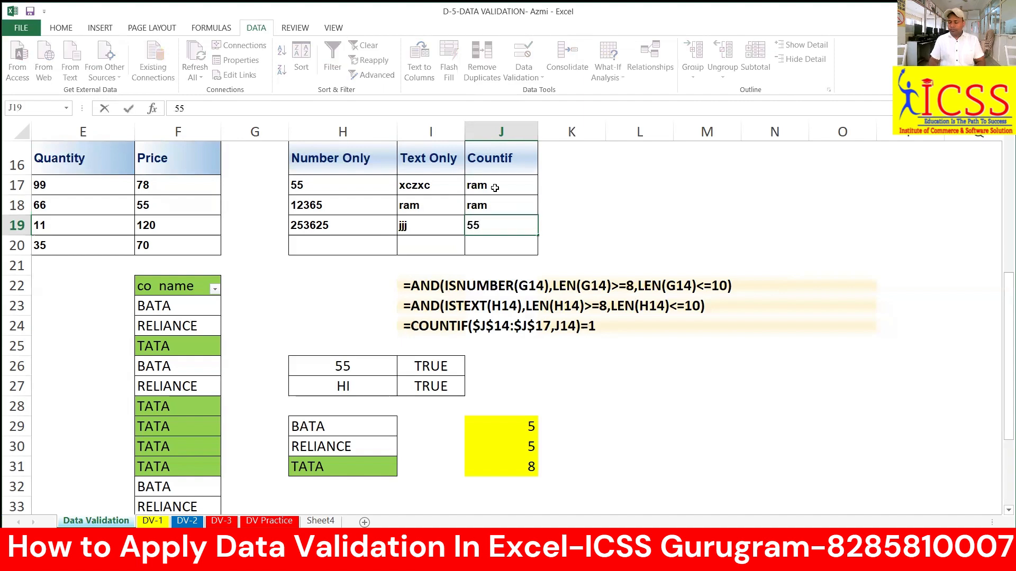
key("Return")
type("55")
key("Return")
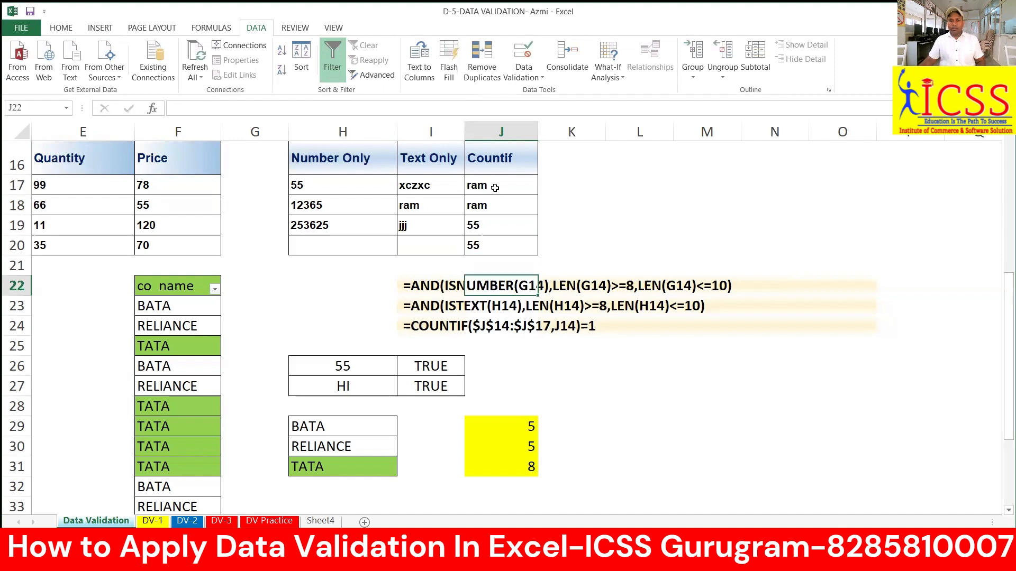
left_click_drag(500, 189, 495, 249)
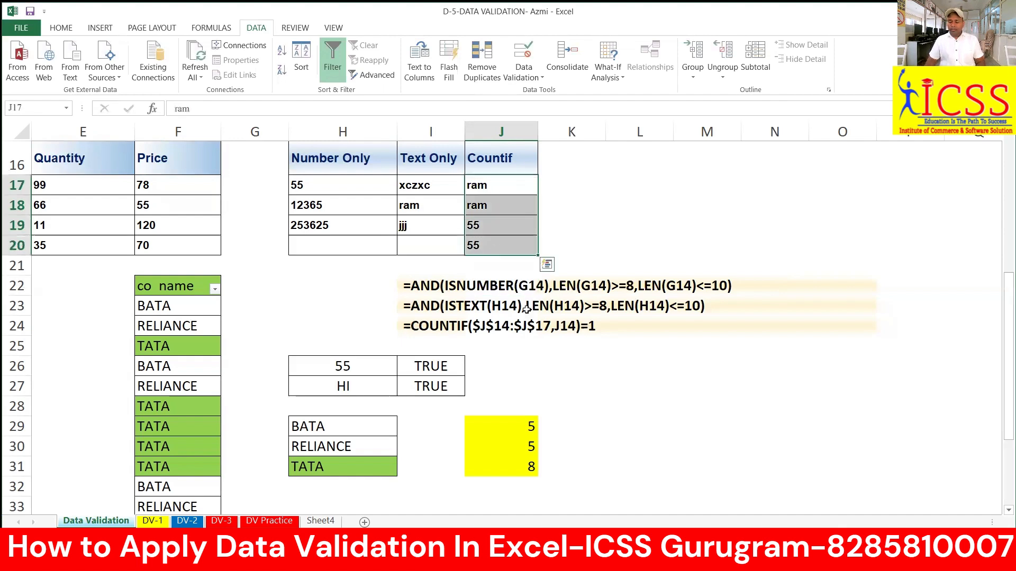
key("Delete")
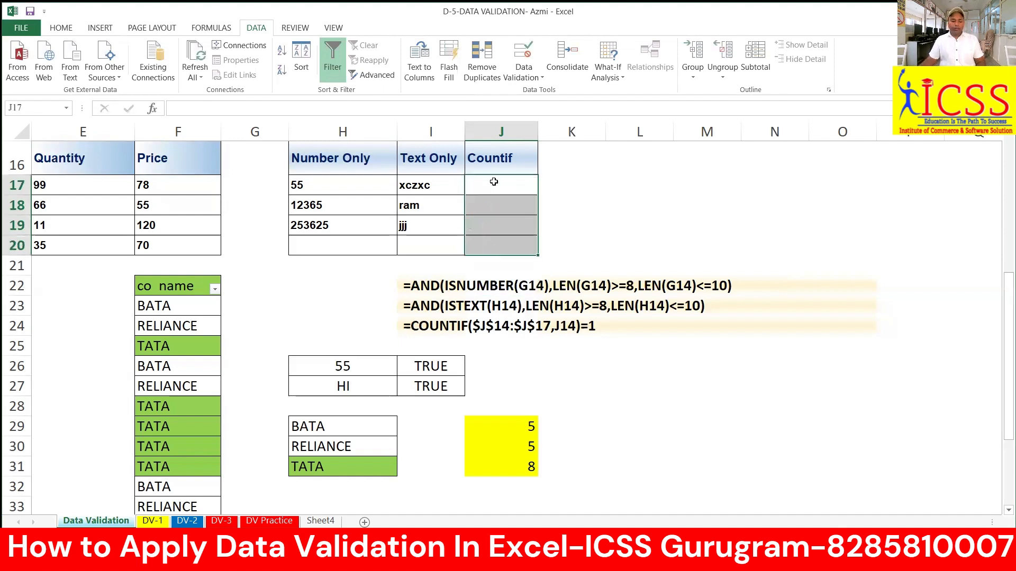
Start a data validation rule for the Countif cells J17:J20 that allows Custom values
left_click_drag(497, 189, 505, 245)
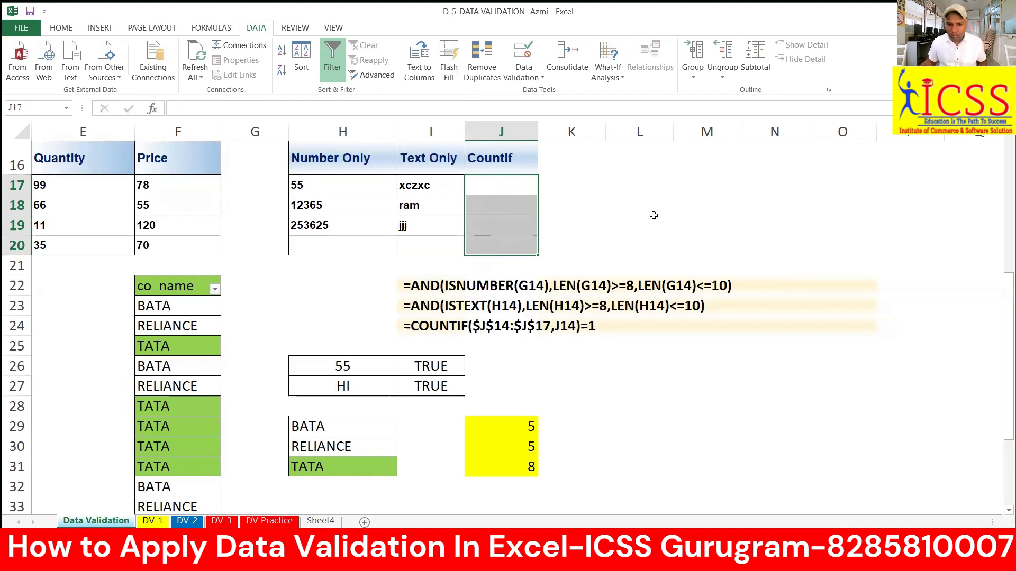
key("alt+a")
key("v")
key("v")
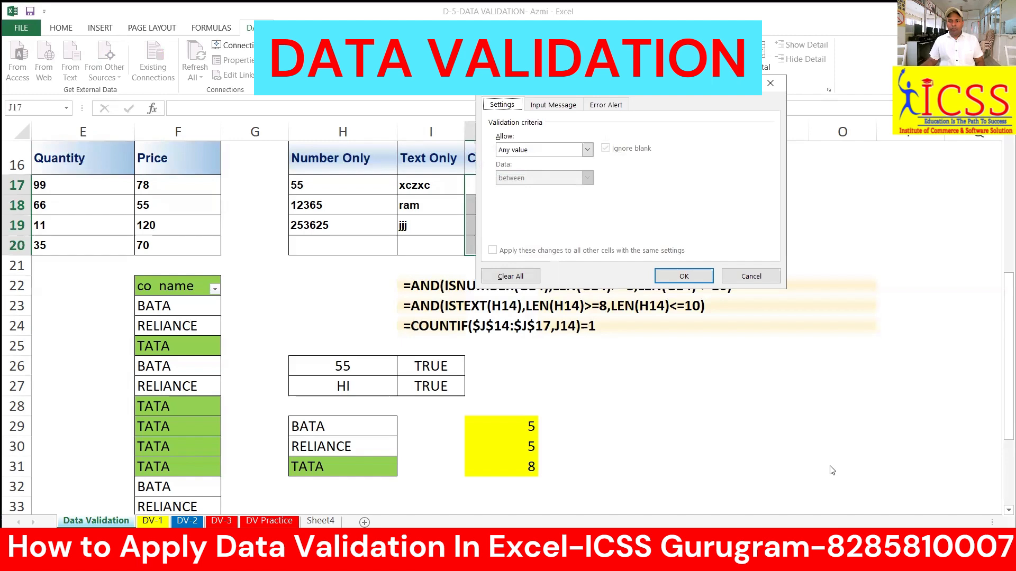
left_click(587, 151)
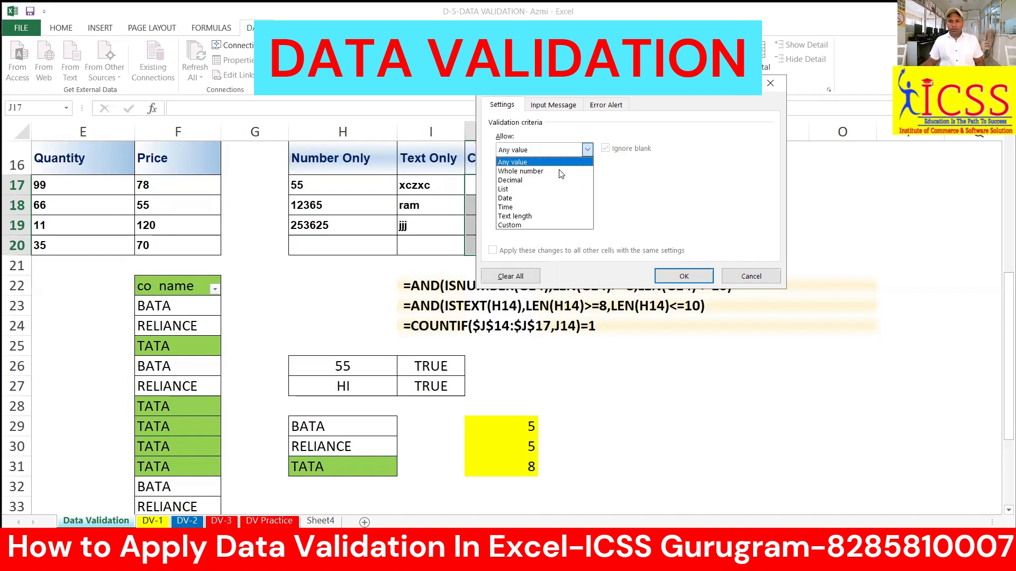
left_click(521, 226)
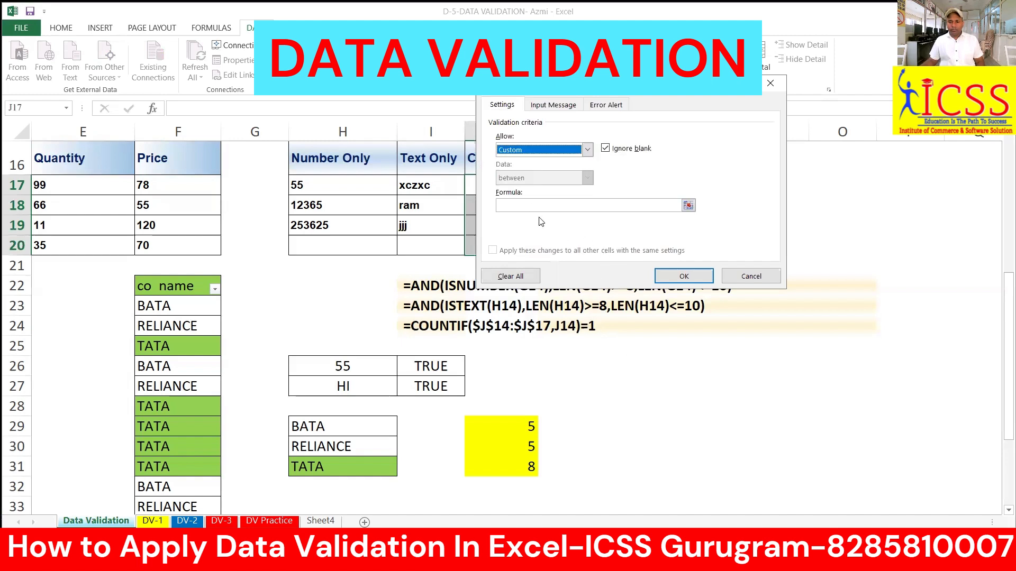
left_click(527, 205)
left_click_drag(587, 84, 672, 34)
Begin the rule's formula with =countif( and the absolute range $J$17:$J$20
type("=")
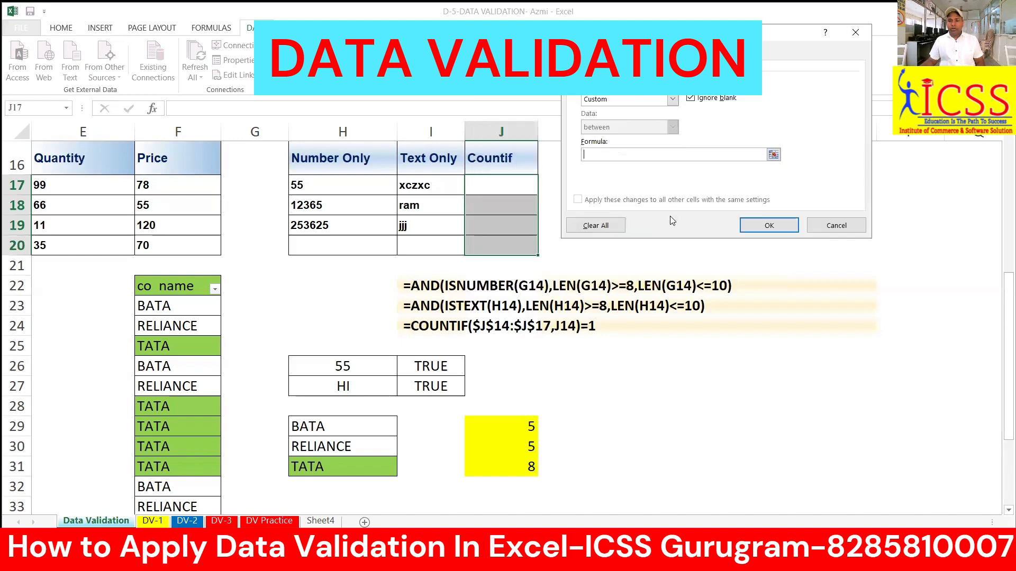
type("countif")
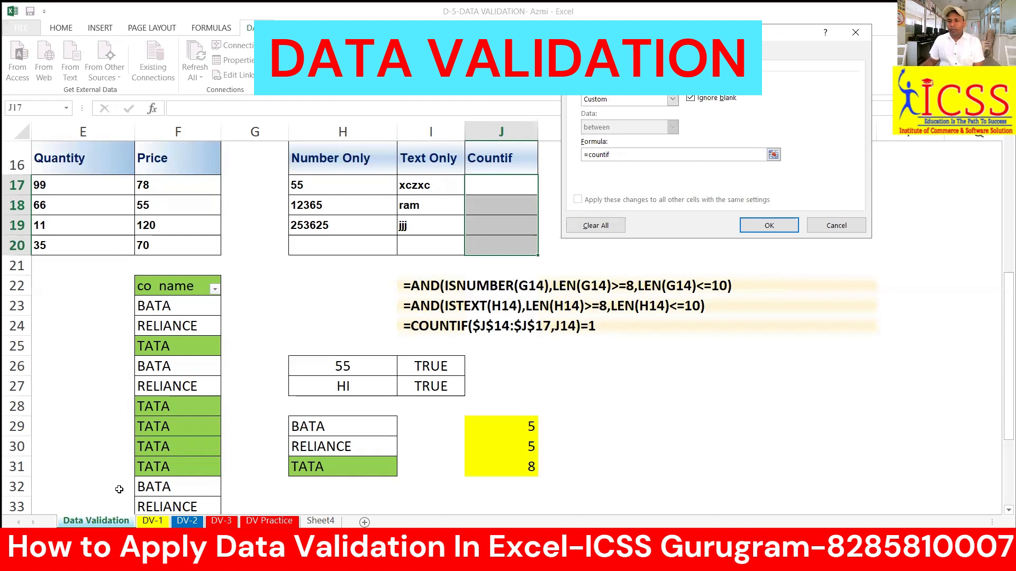
type("(")
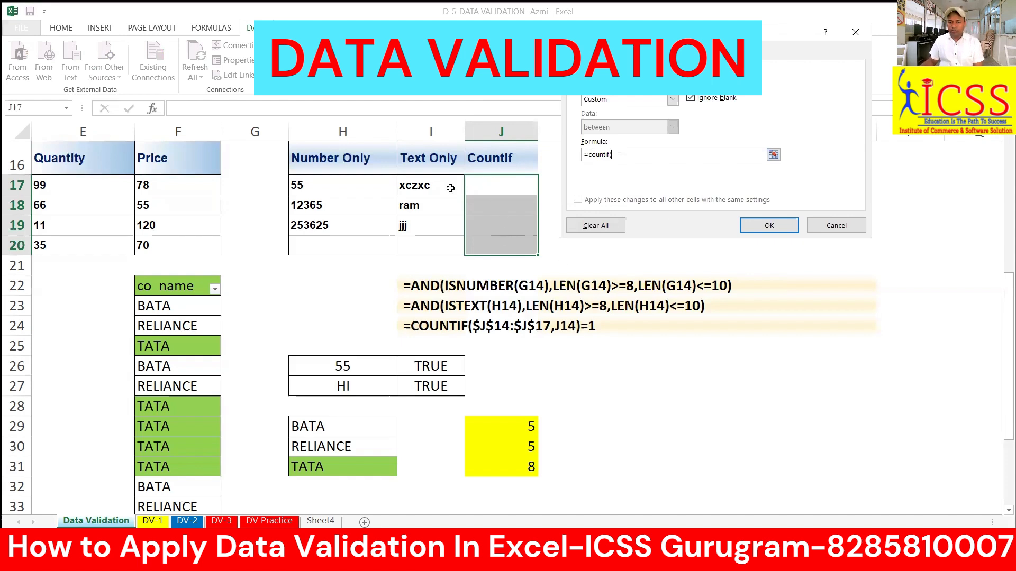
left_click(510, 185)
left_click_drag(511, 202, 512, 240)
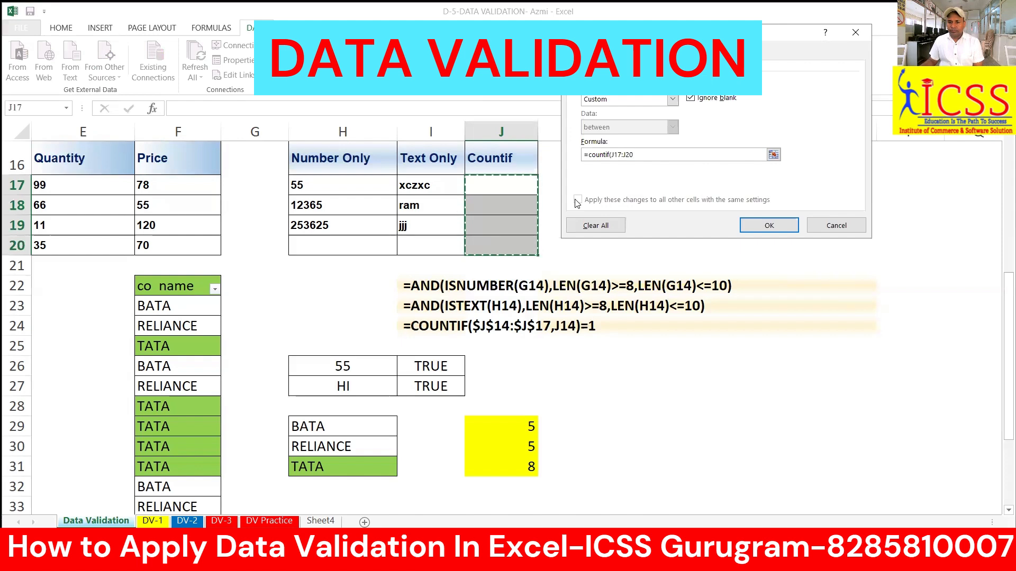
key("F4")
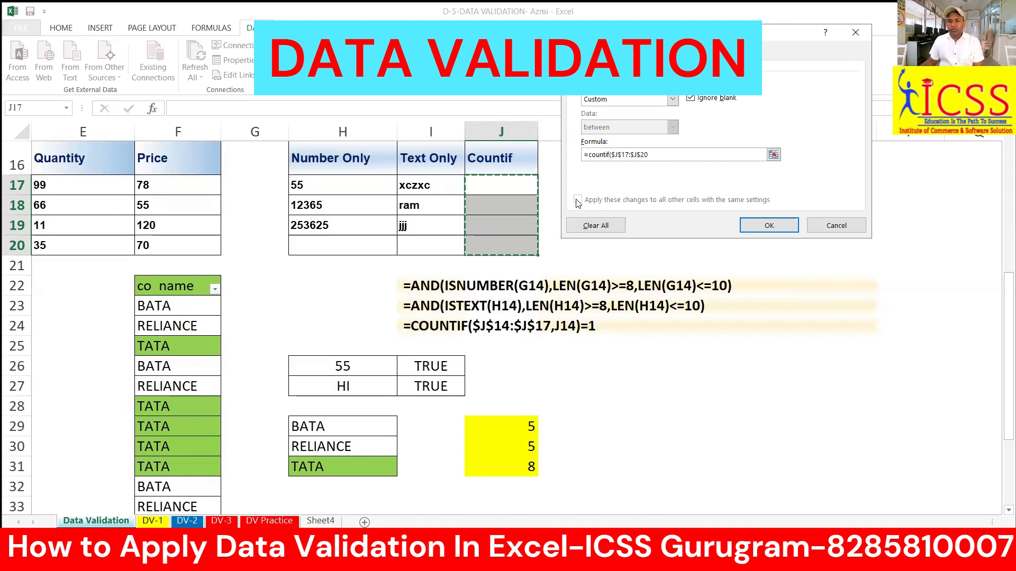
Complete the COUNTIF formula with J17 as criterion and the condition =1, and apply the rule
type(",")
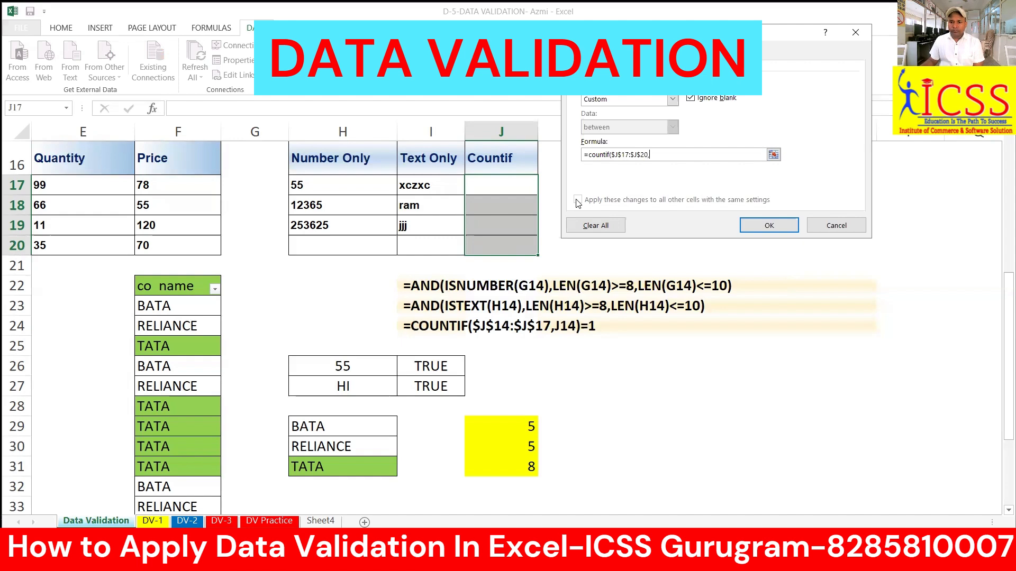
left_click(523, 184)
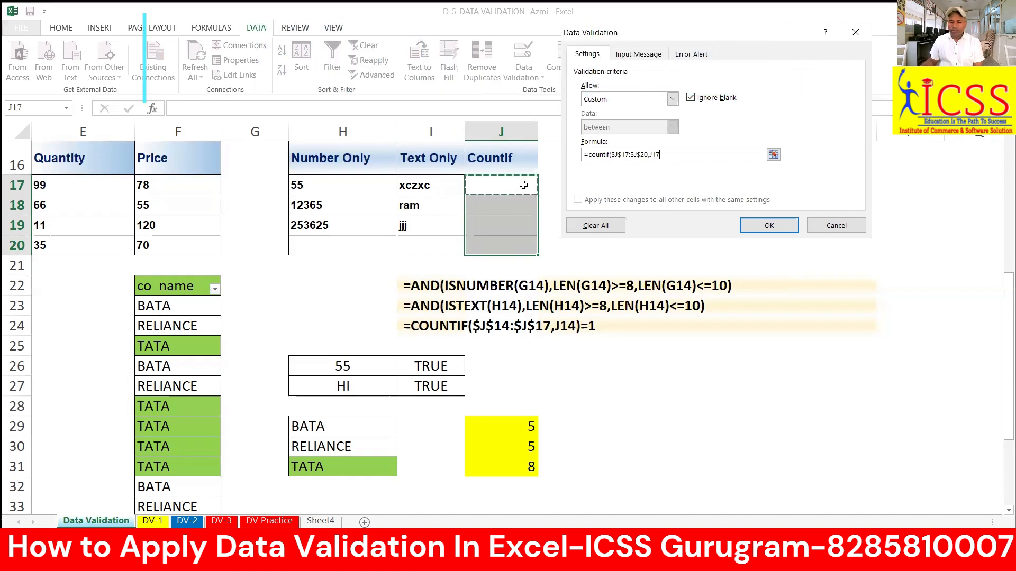
type(")")
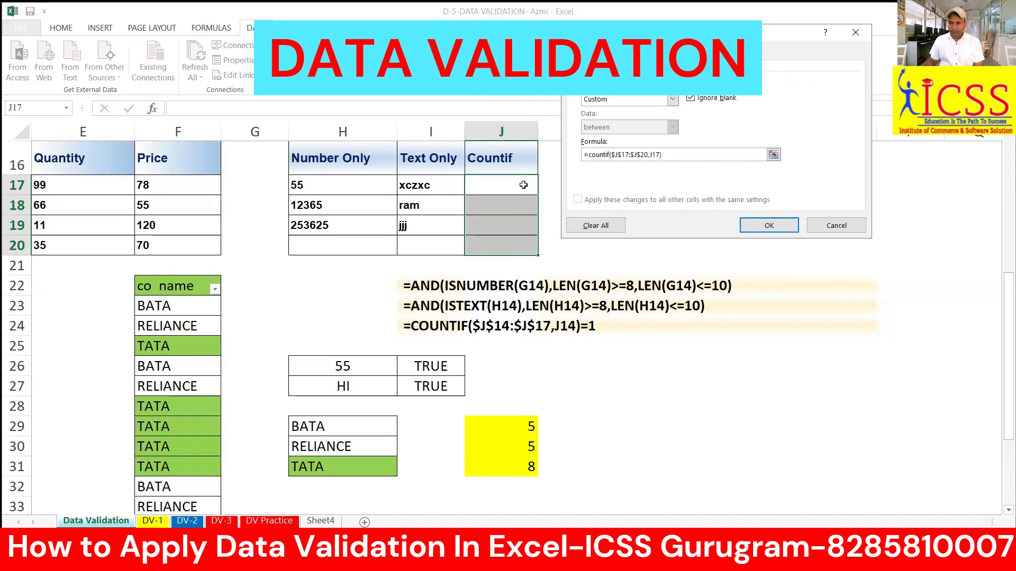
type("=1")
double_click(783, 231)
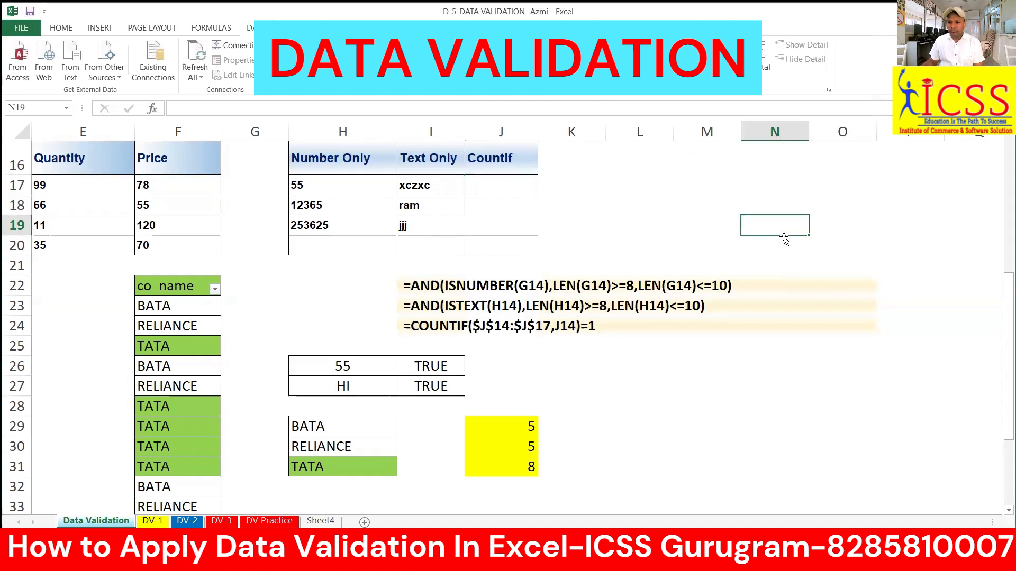
Enter rma in J17, try the same text in J18, and cancel the duplicate entry
left_click(505, 184)
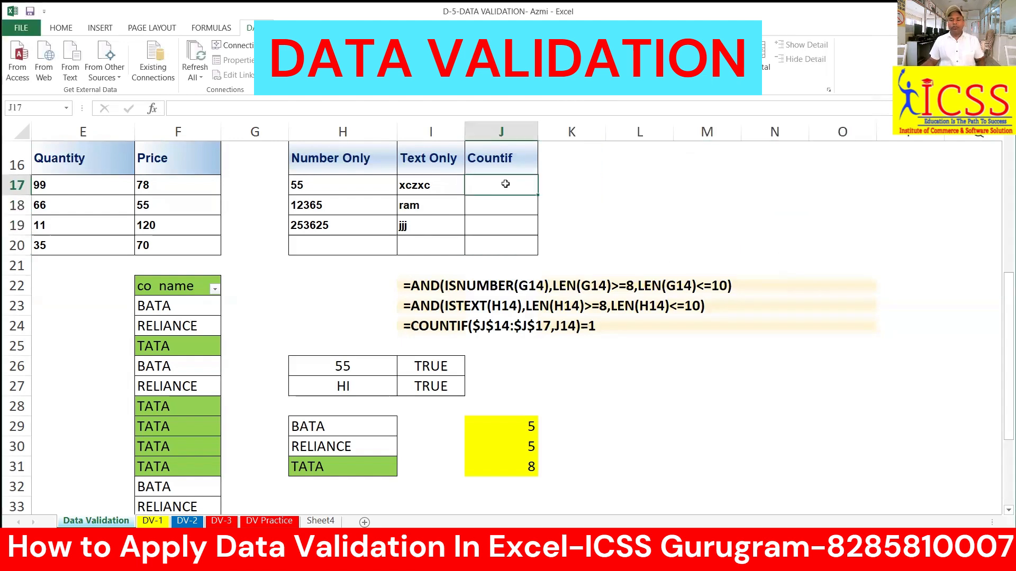
type("rma")
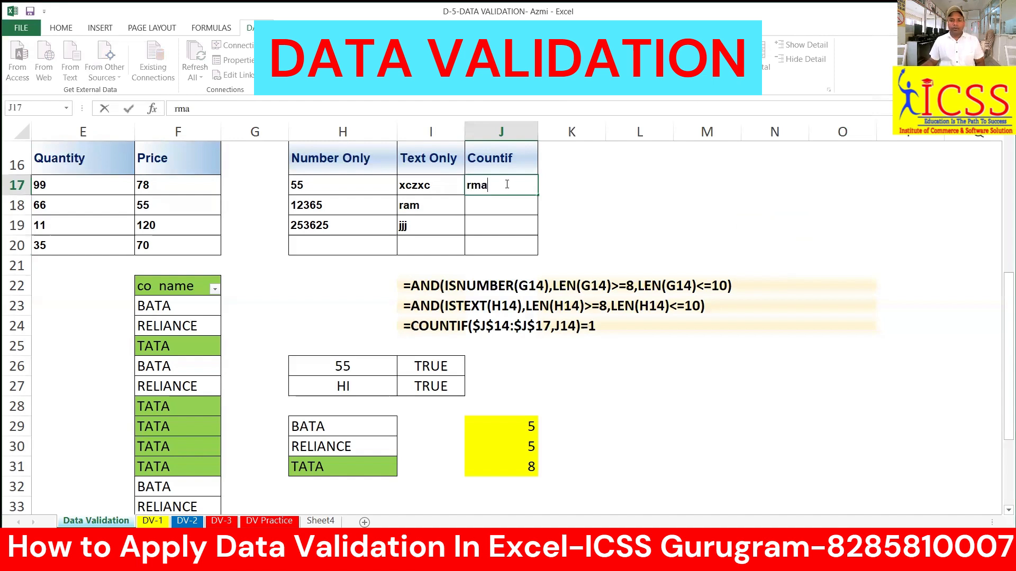
key("Return")
type("rma")
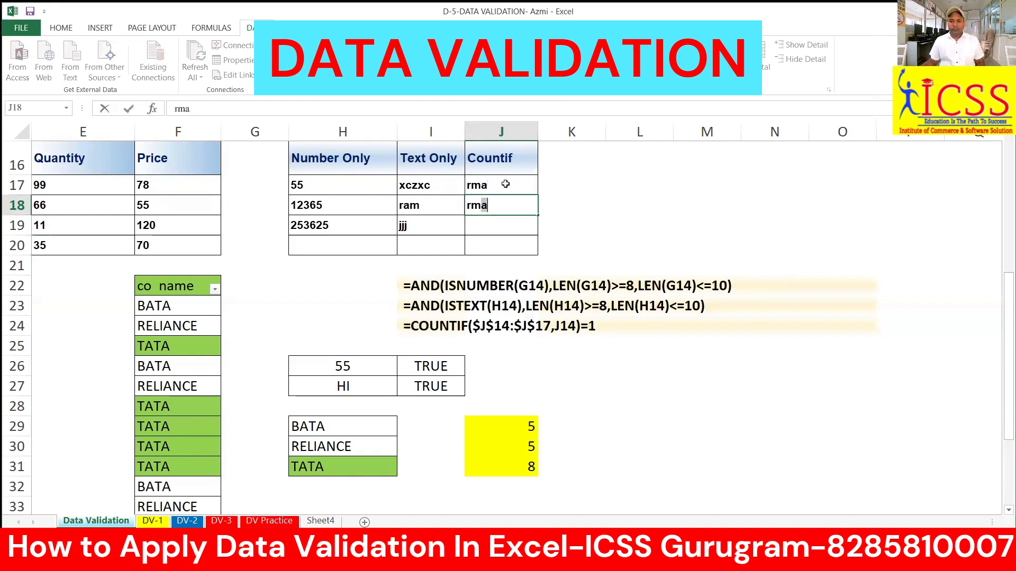
key("Return")
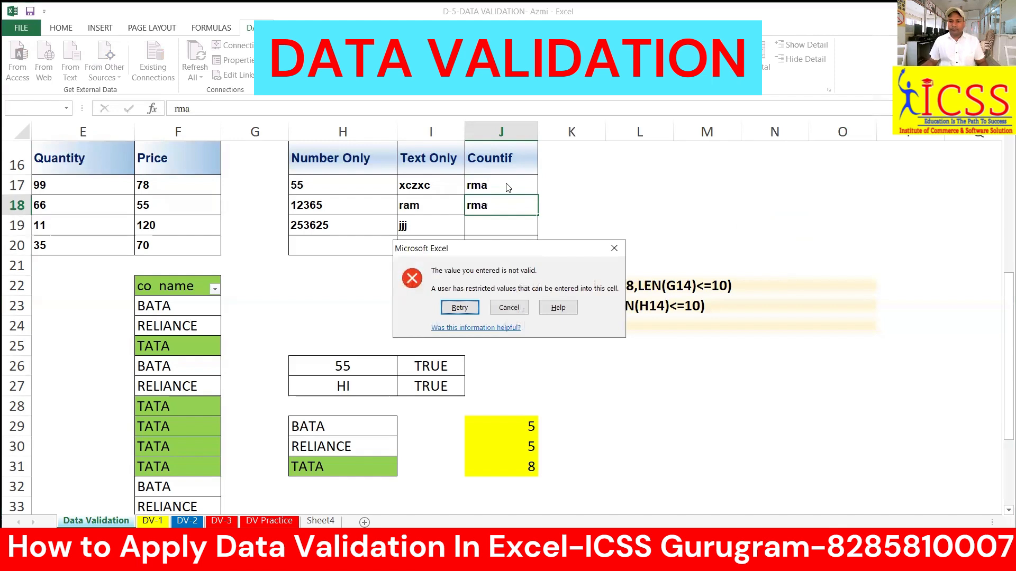
key("Escape")
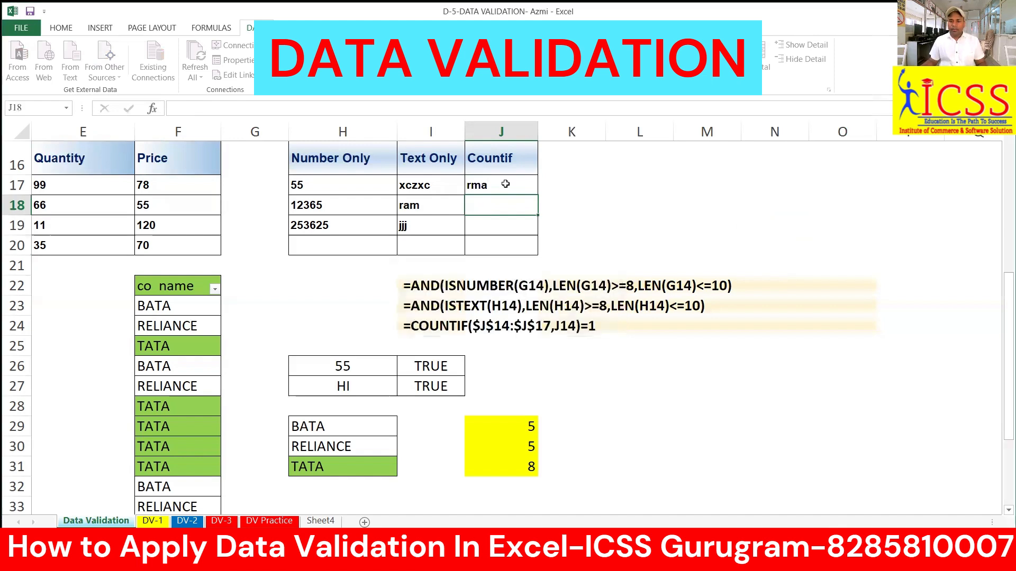
Enter 55 in J18 and 66 in J19, try 55 again in J20, and cancel that entry
type("55")
key("Return")
type("66")
key("Return")
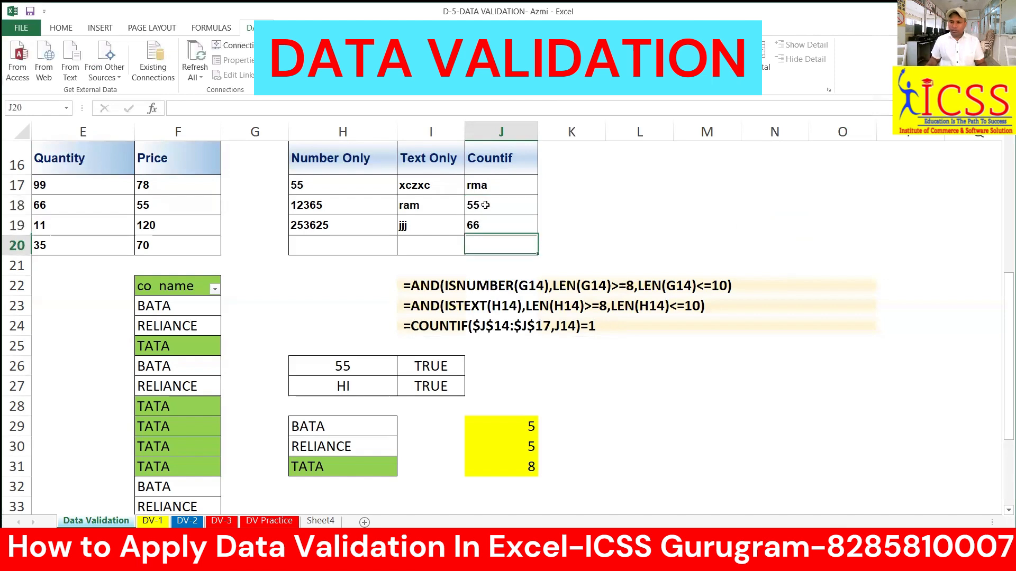
type("55")
key("Return")
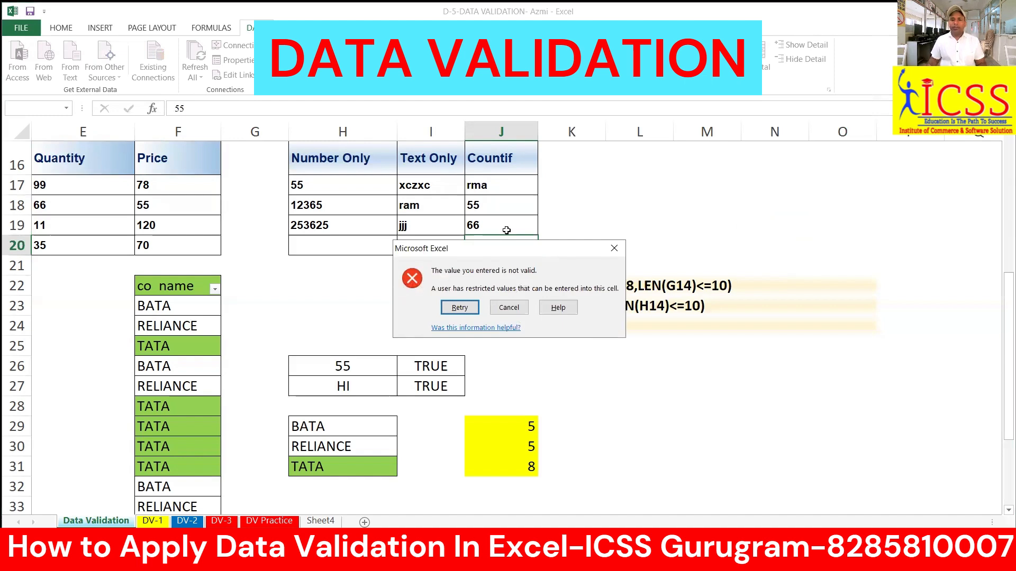
key("Escape")
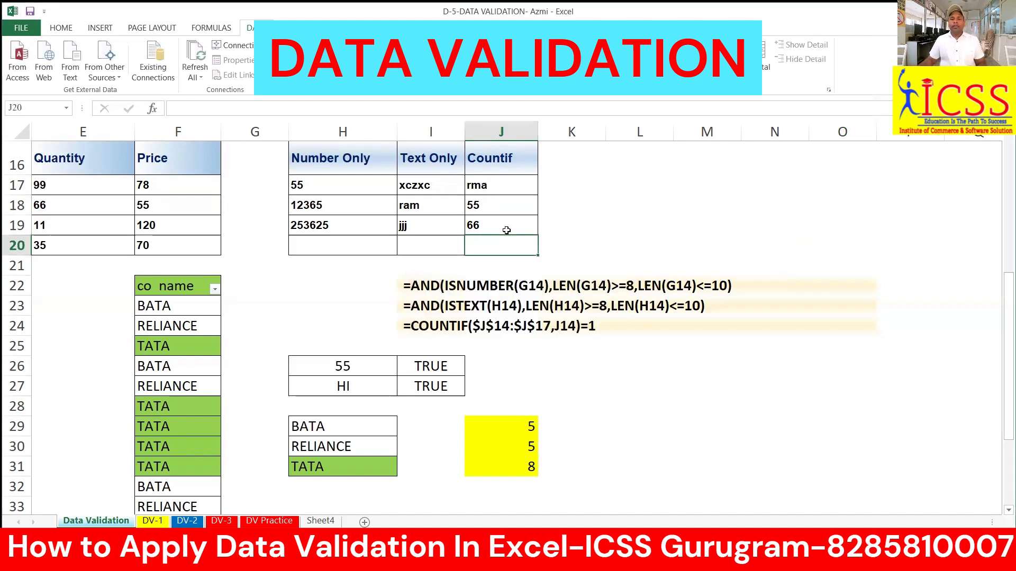
left_click(603, 188)
left_click_drag(569, 182, 569, 256)
left_click(559, 181)
left_click_drag(505, 243, 317, 188)
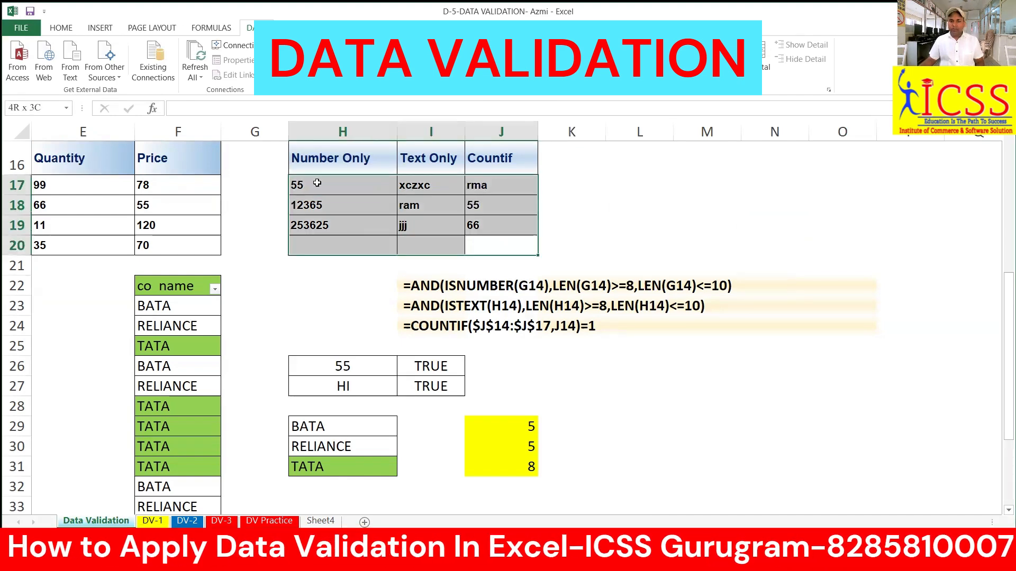
left_click(578, 191)
left_click_drag(578, 256, 4, 57)
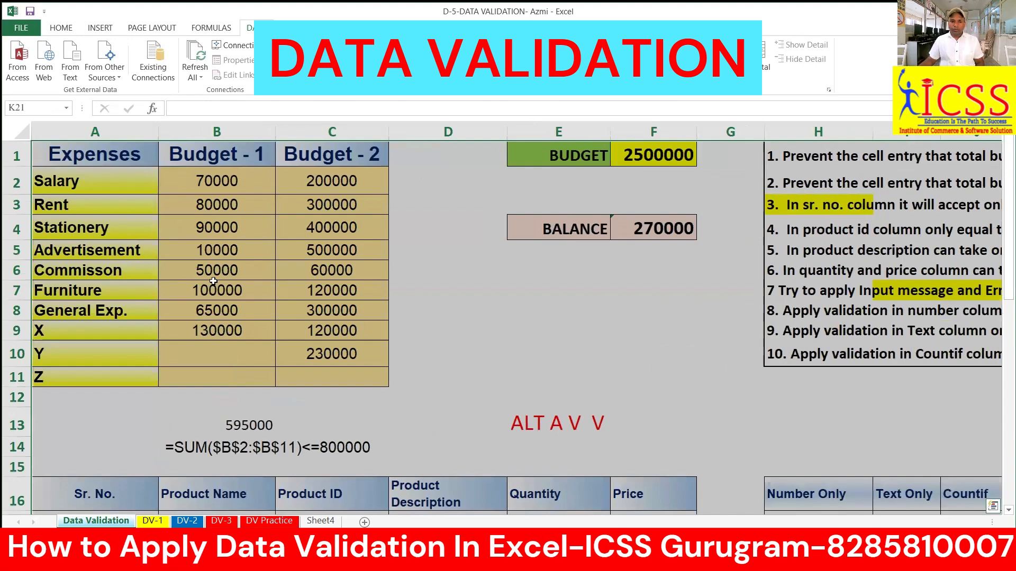
Review the Budget - 1 column, and browse the DV-1, DV-2, DV-3 and DV Practice sheets before returning to DV-1
left_click(270, 270)
key("Down")
key("Down")
key("Down")
key("Down")
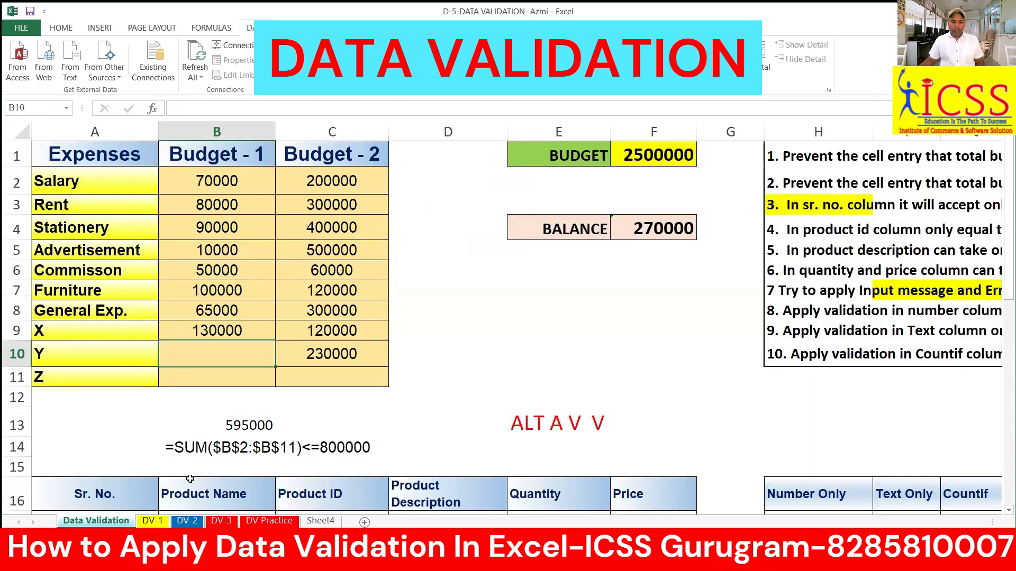
left_click(152, 521)
left_click(191, 521)
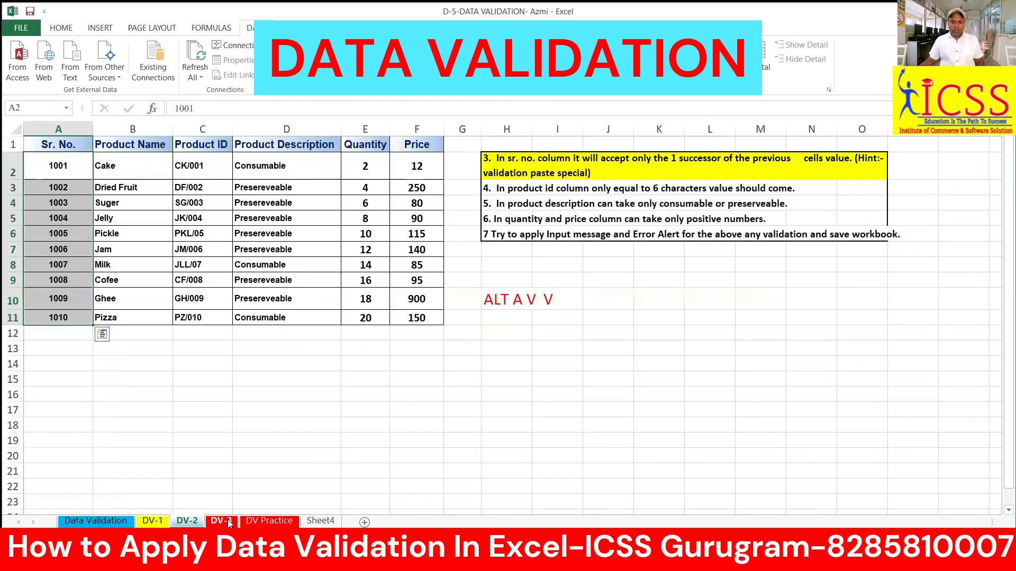
left_click(227, 520)
left_click(250, 519)
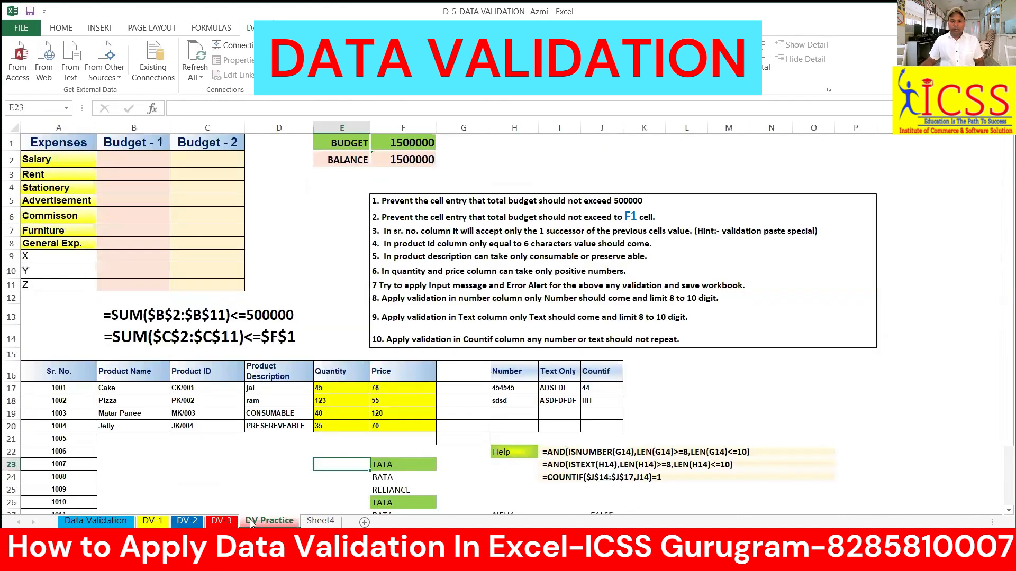
left_click(153, 522)
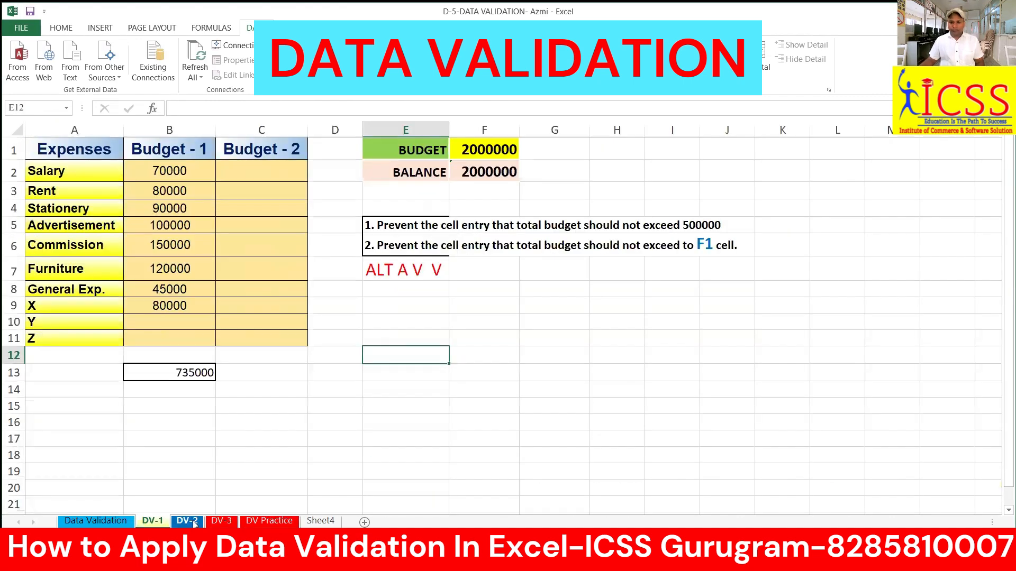